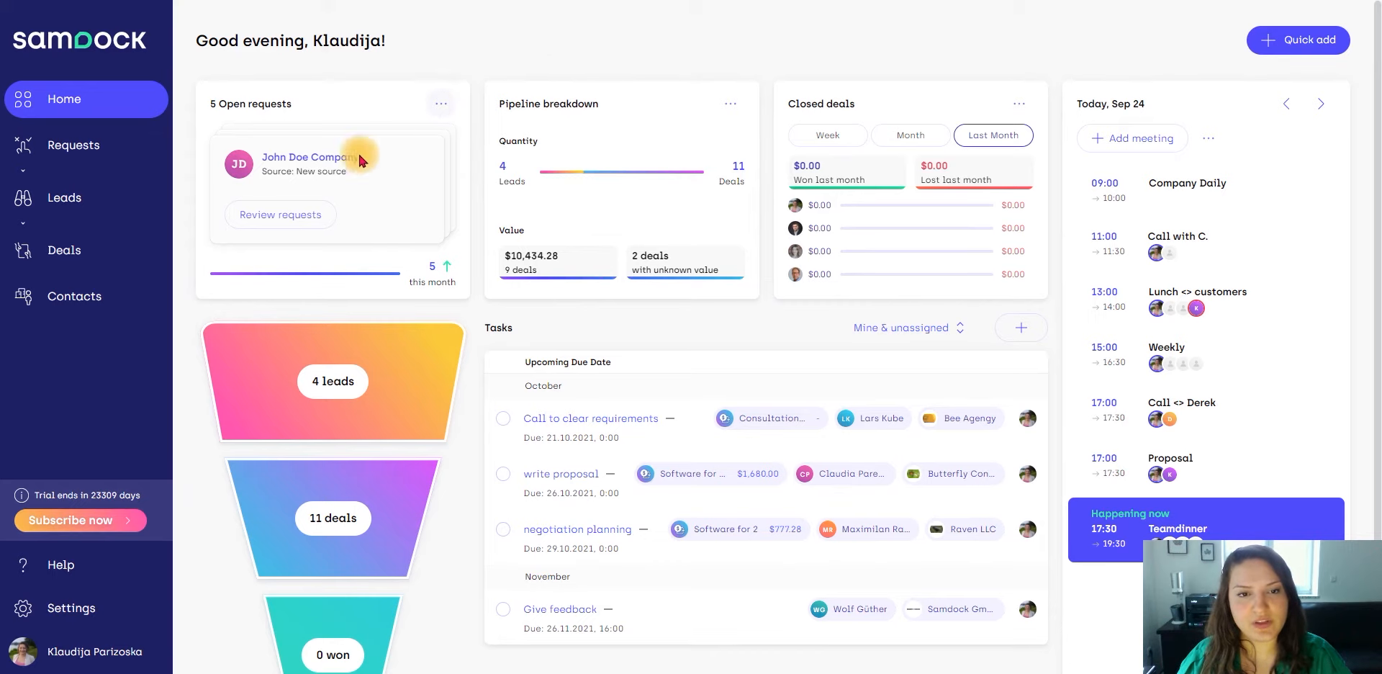
# - Remove the open requests widget from the home dashboard and add the Requests widget back in the empty slot
pyautogui.click(441, 106)
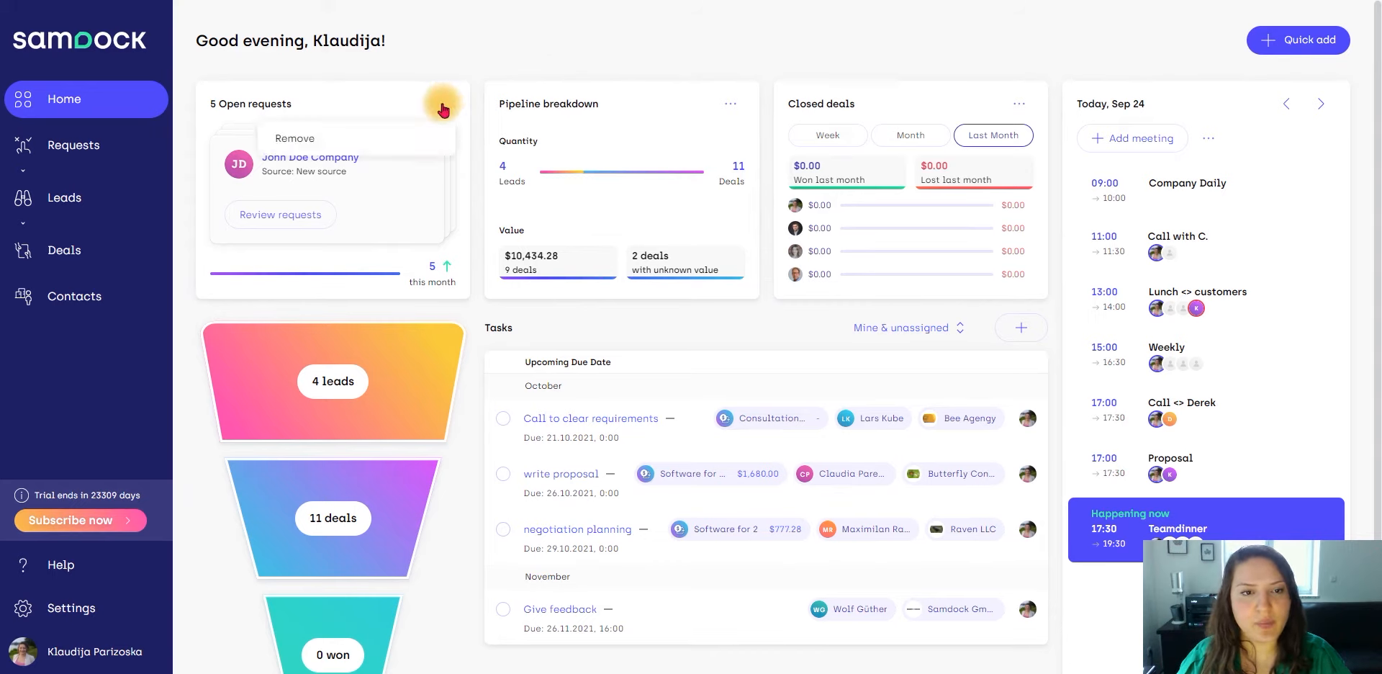
pyautogui.click(386, 138)
pyautogui.click(379, 194)
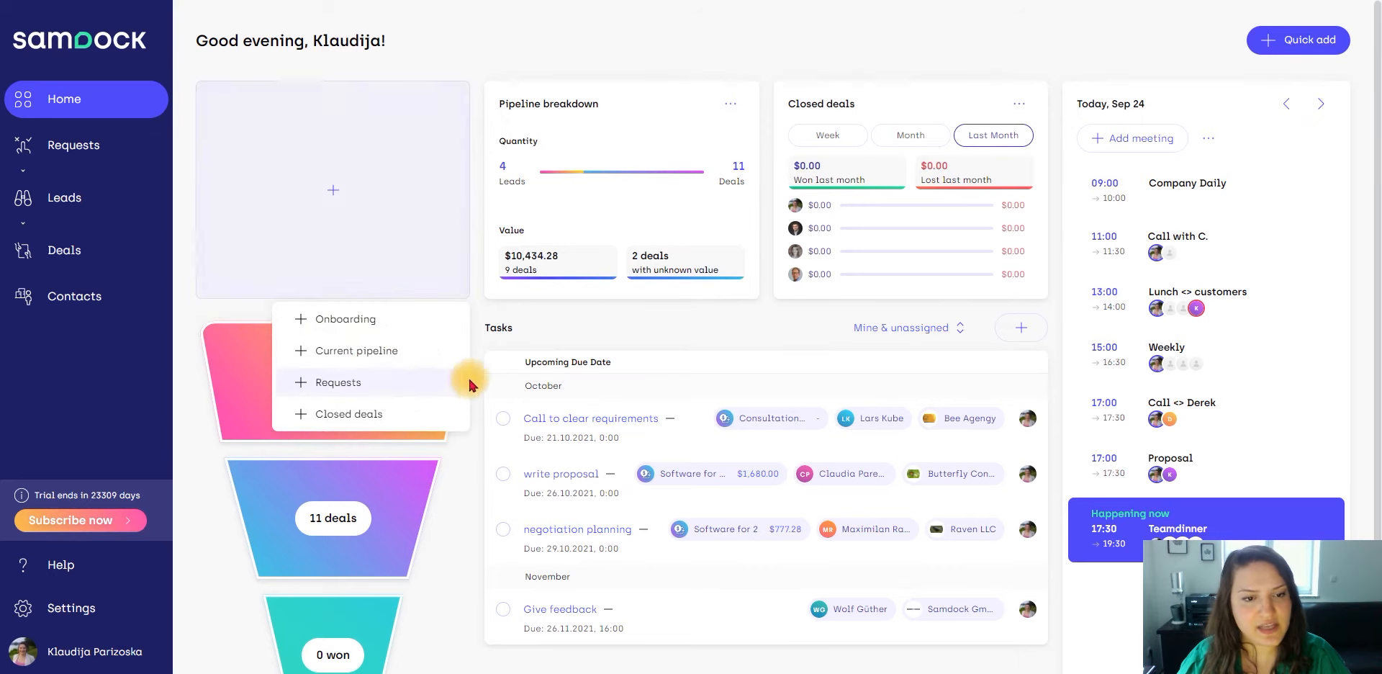
pyautogui.click(395, 381)
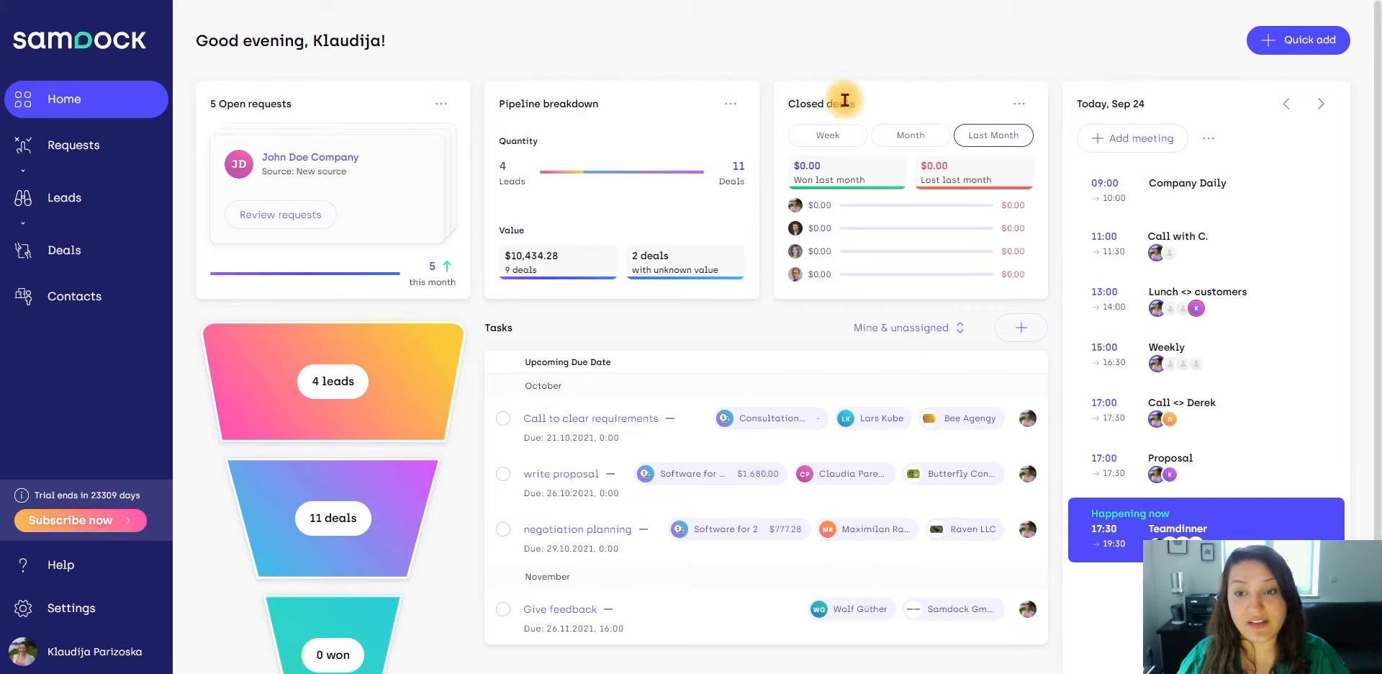
# - Go through the Closed deals widget's Month and Last Month periods and set it to Week
pyautogui.click(832, 135)
pyautogui.click(911, 136)
pyautogui.click(990, 135)
pyautogui.click(828, 135)
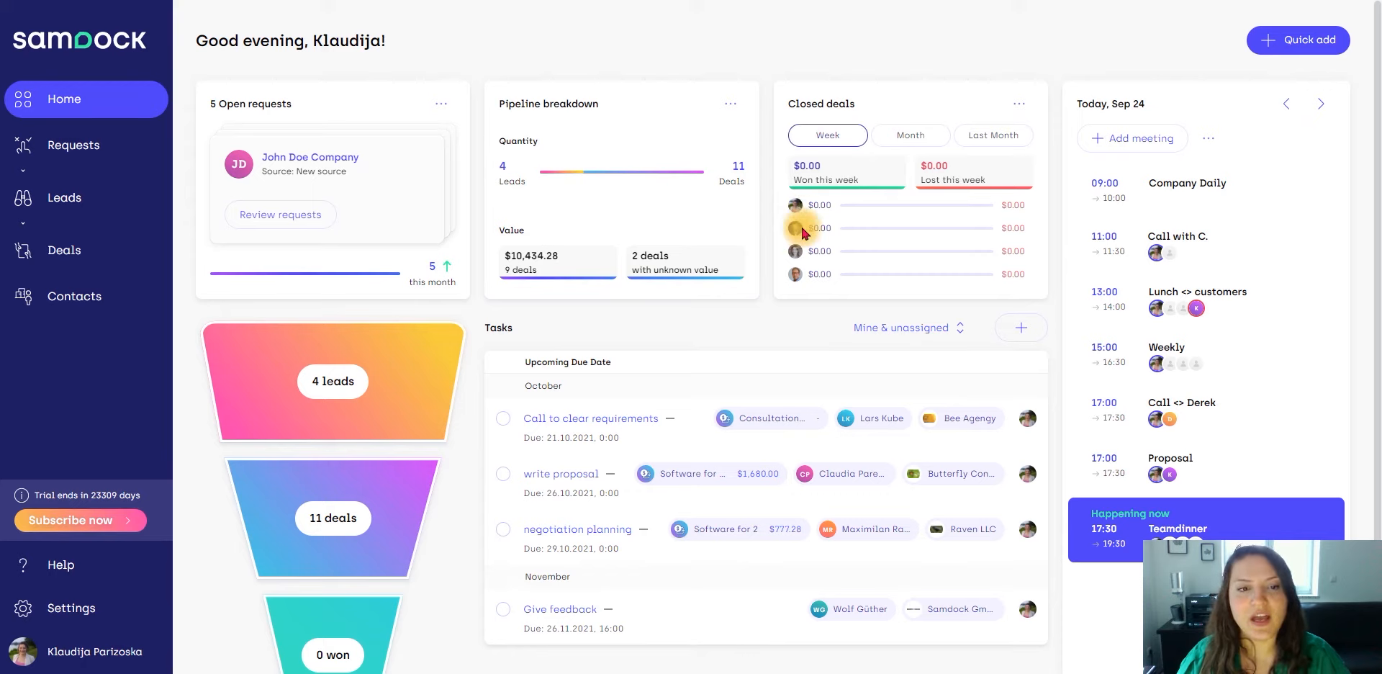
# - Take the open requests widget off the dashboard again and refill its slot with the Requests widget
pyautogui.click(441, 104)
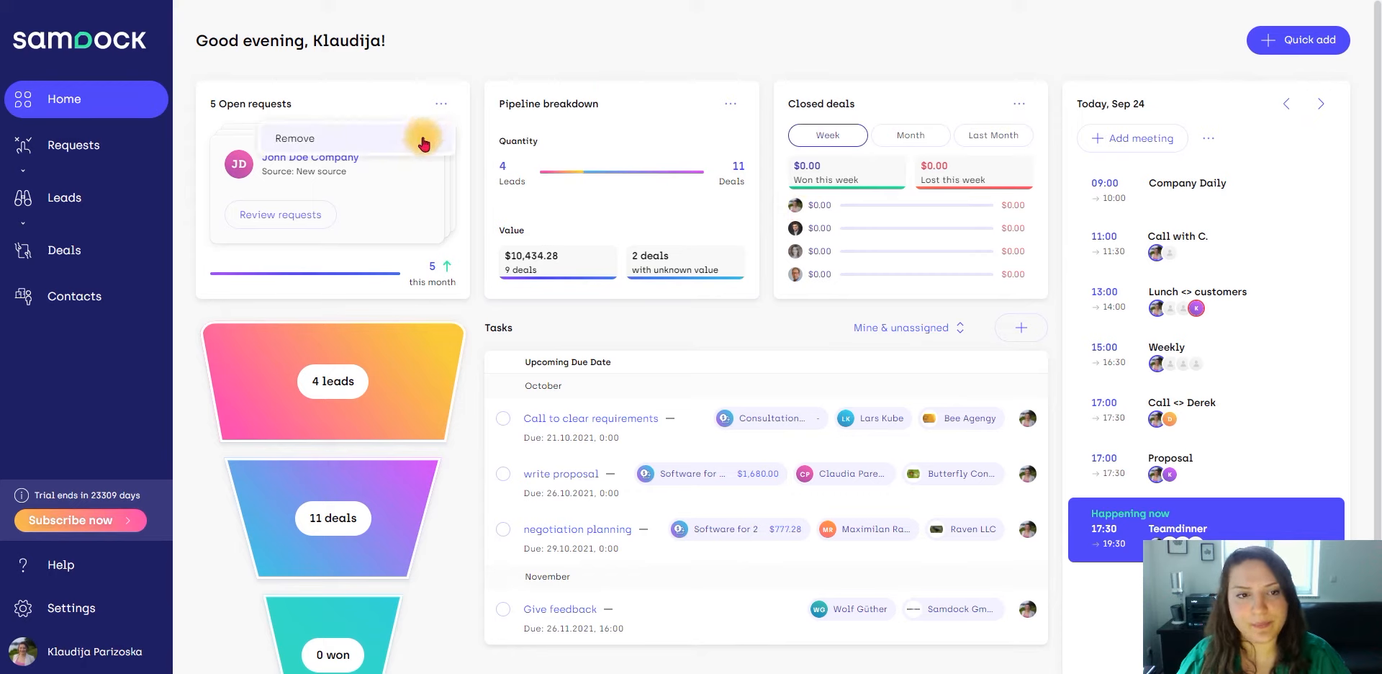
pyautogui.click(424, 138)
pyautogui.click(392, 268)
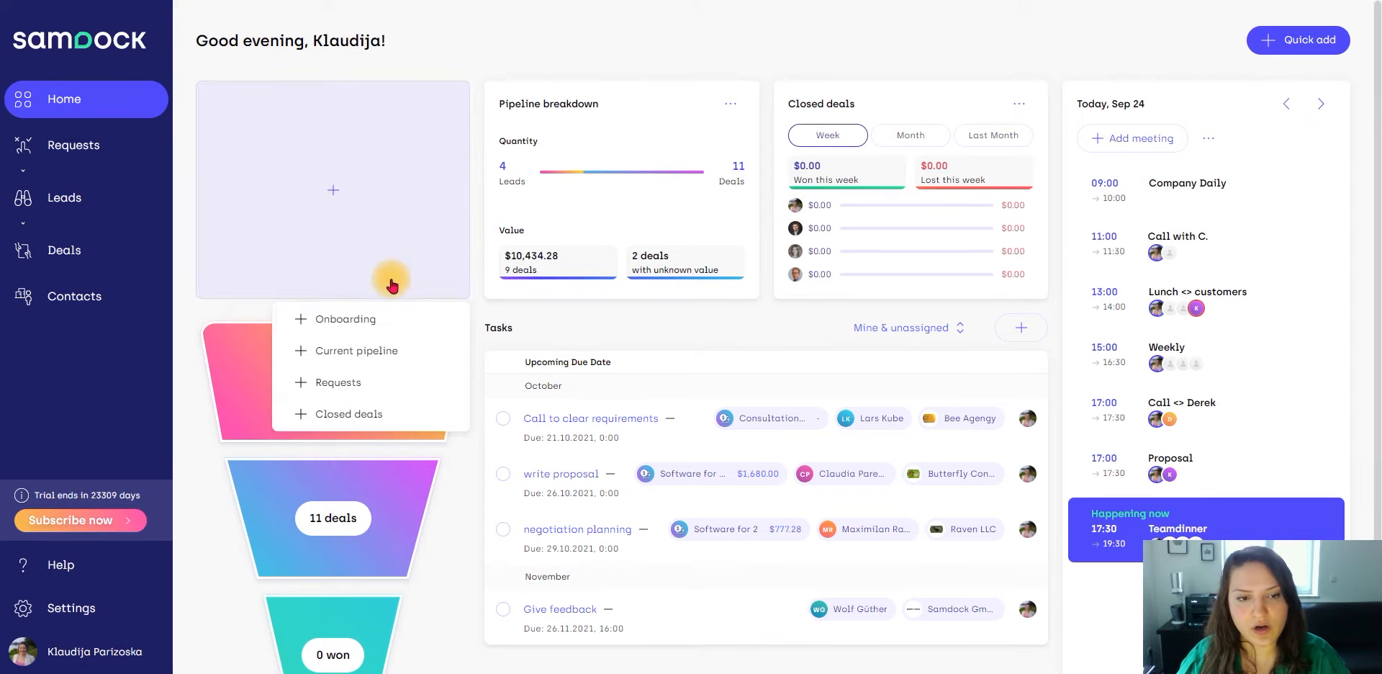
pyautogui.click(381, 383)
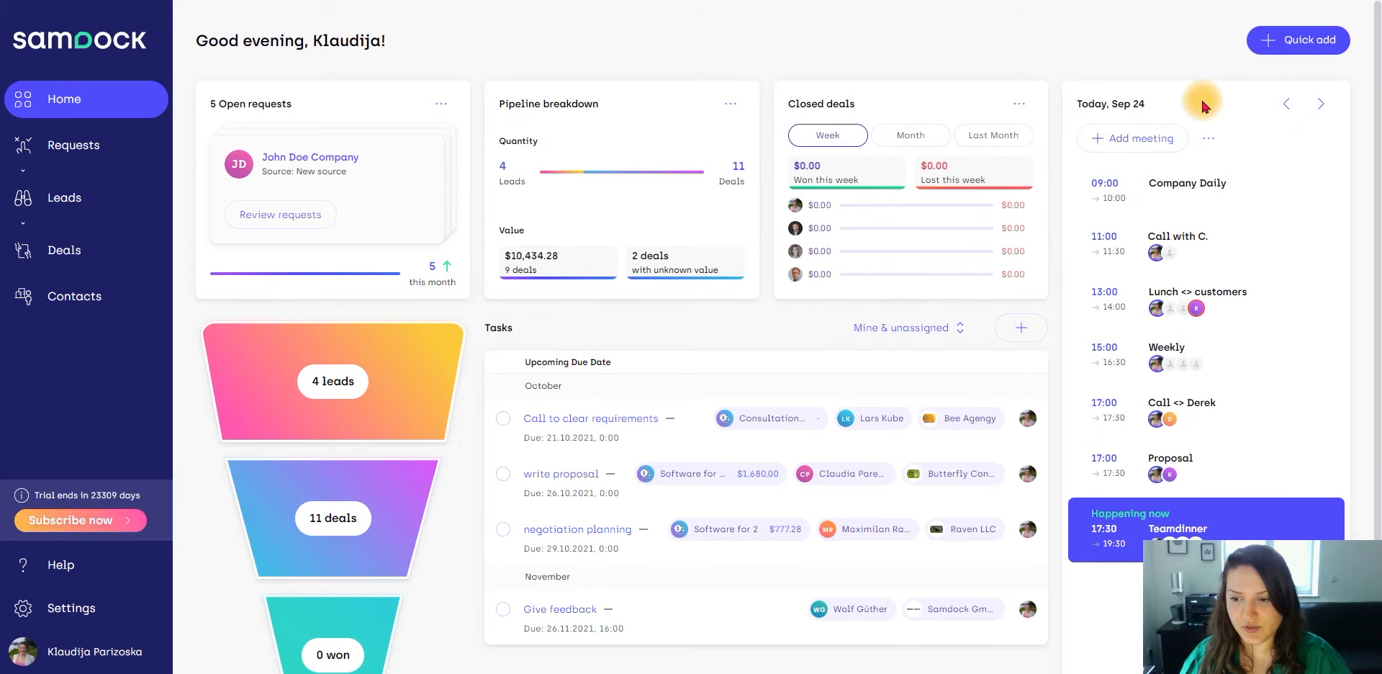
# - Check the My calendar settings, and look at the new meeting form on the home dashboard without creating a meeting
pyautogui.click(117, 619)
pyautogui.click(133, 111)
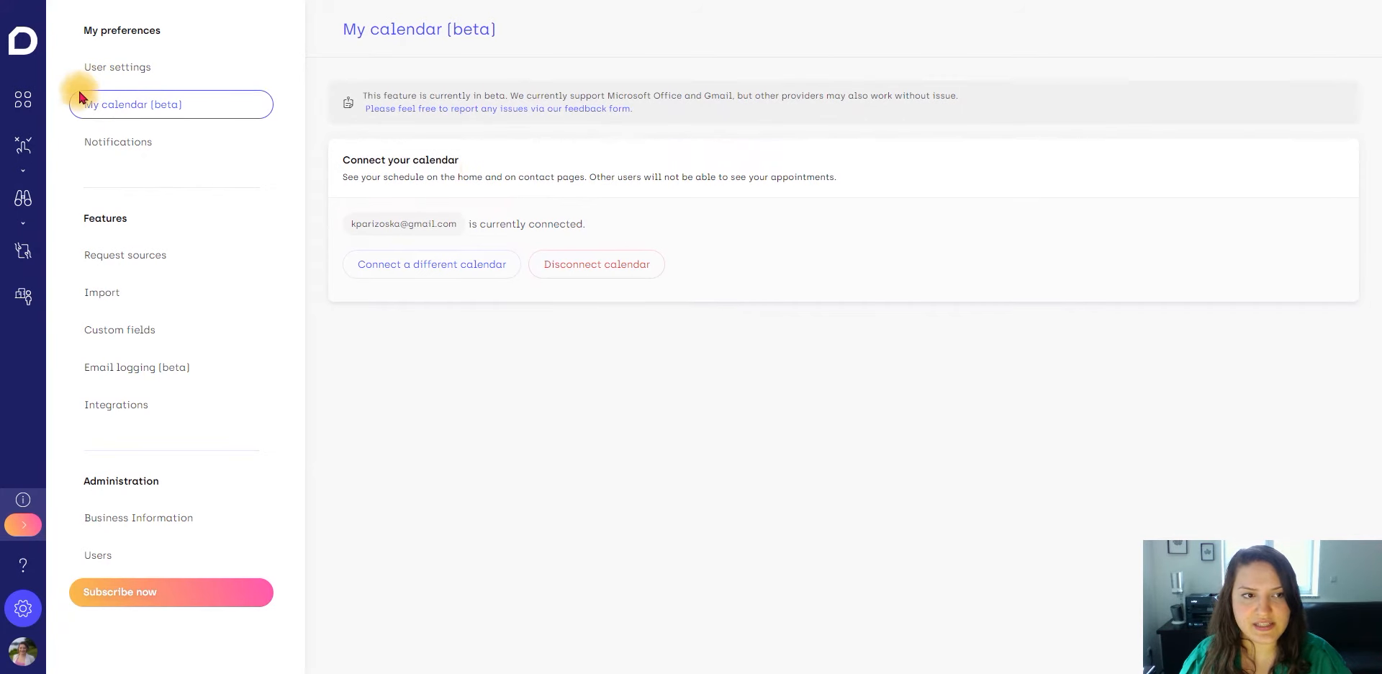
pyautogui.click(29, 105)
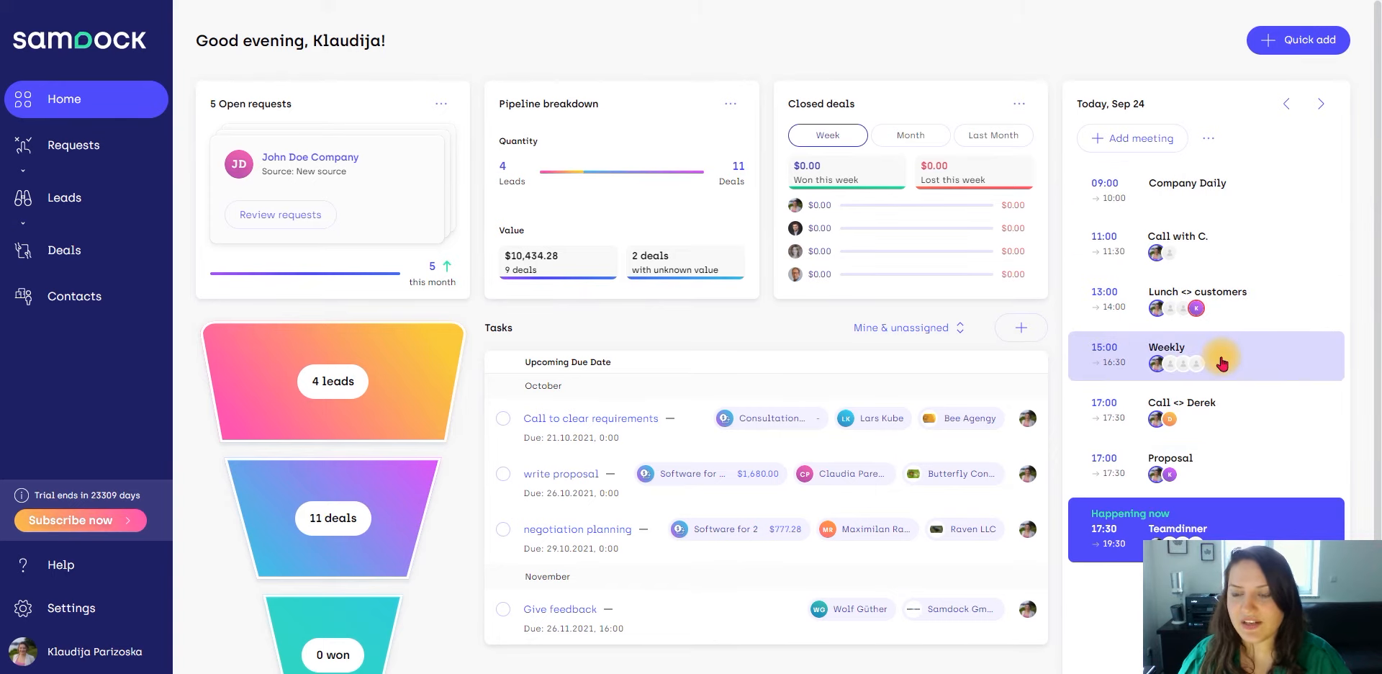
pyautogui.click(1141, 140)
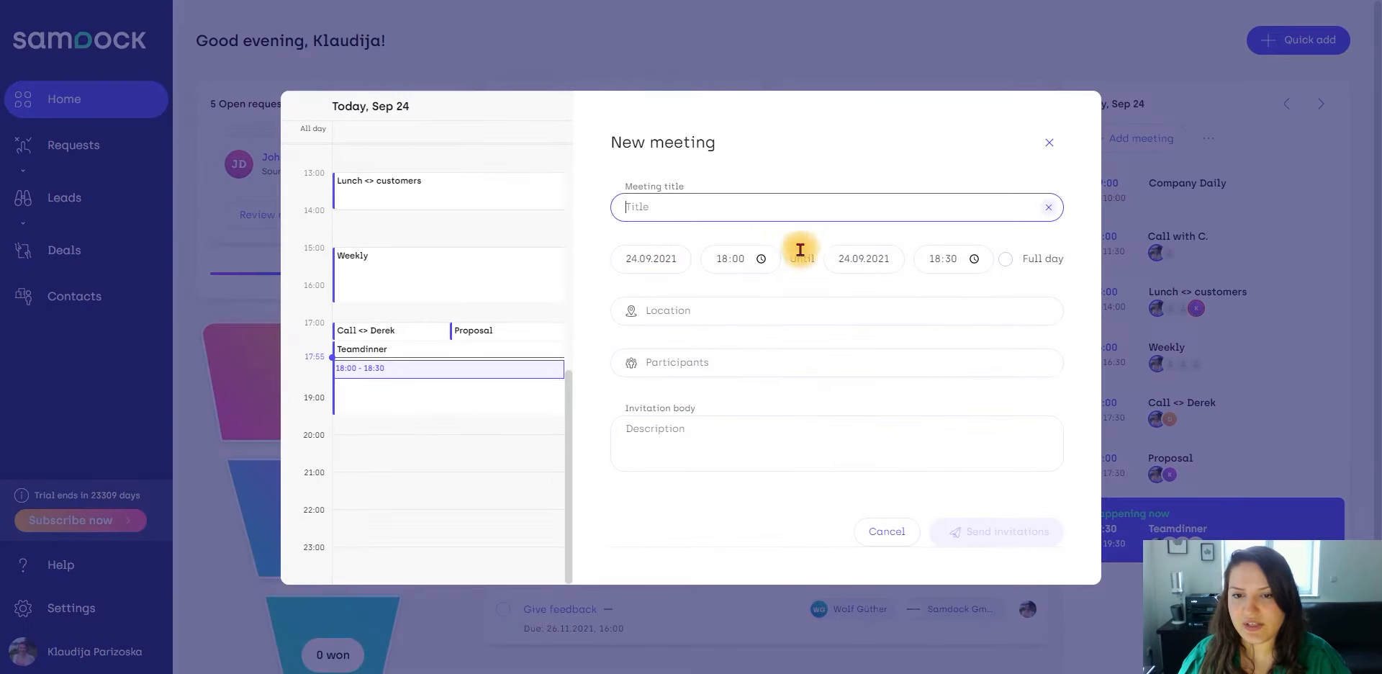
pyautogui.click(1049, 144)
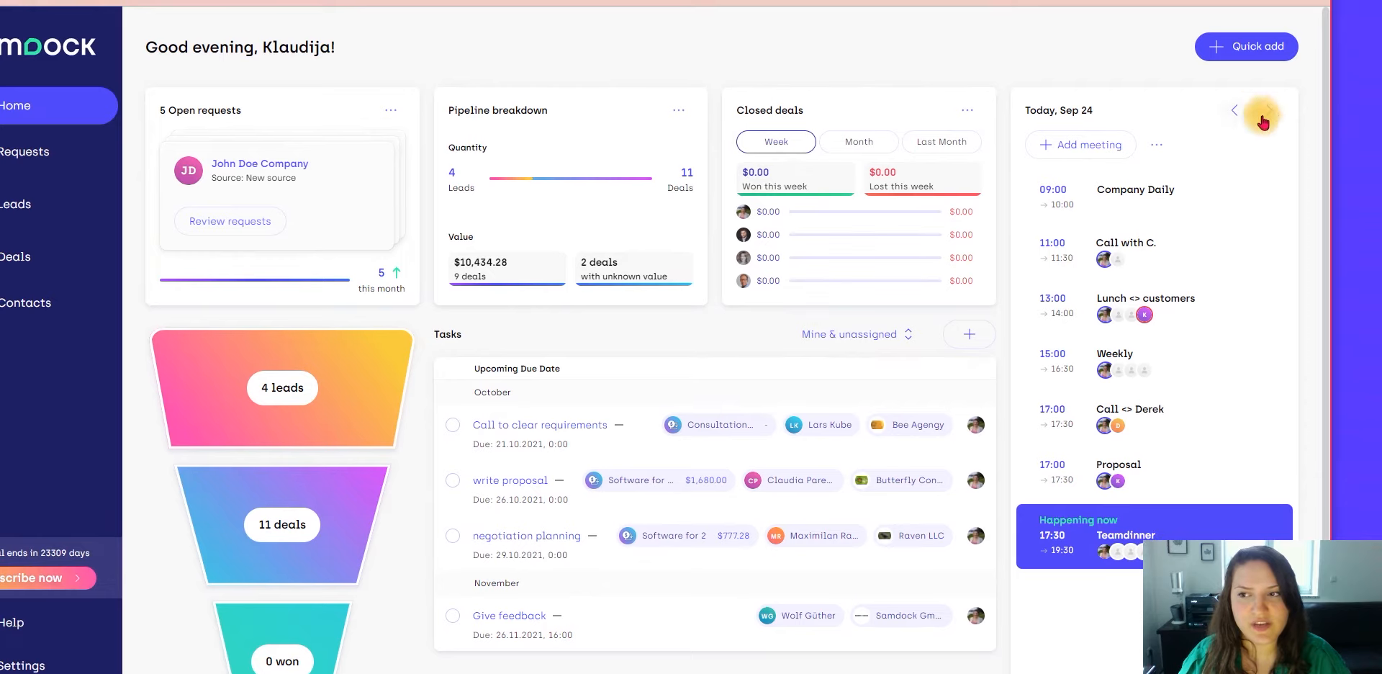
# - Narrow the browser window to examine the dashboard's rearranged layout, and restore the window to full size
pyautogui.moveTo(1328, 131); pyautogui.dragTo(1032, 138)
pyautogui.scroll(-5, 706, 283)
pyautogui.scroll(5, 706, 284)
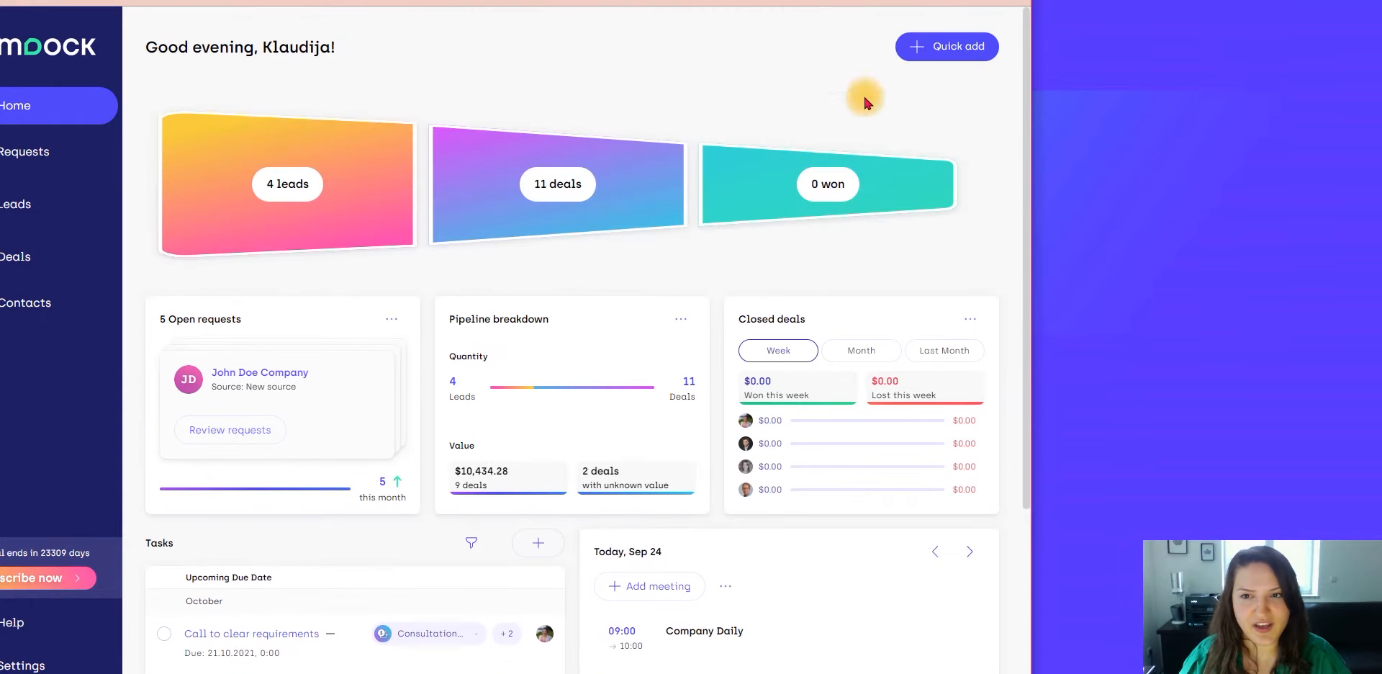
pyautogui.click(982, 1)
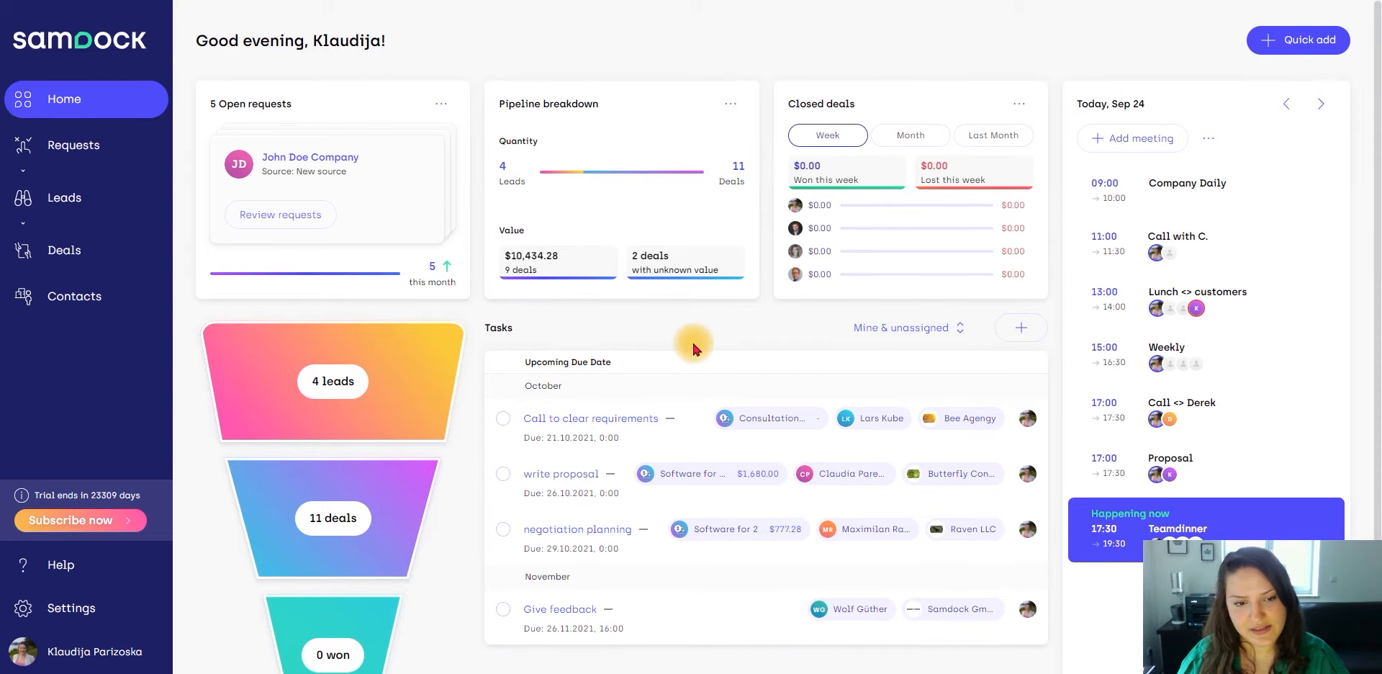
# - Open the request inbox, and view the future inbox design slide in PowerPoint before returning to Samdock
pyautogui.click(41, 150)
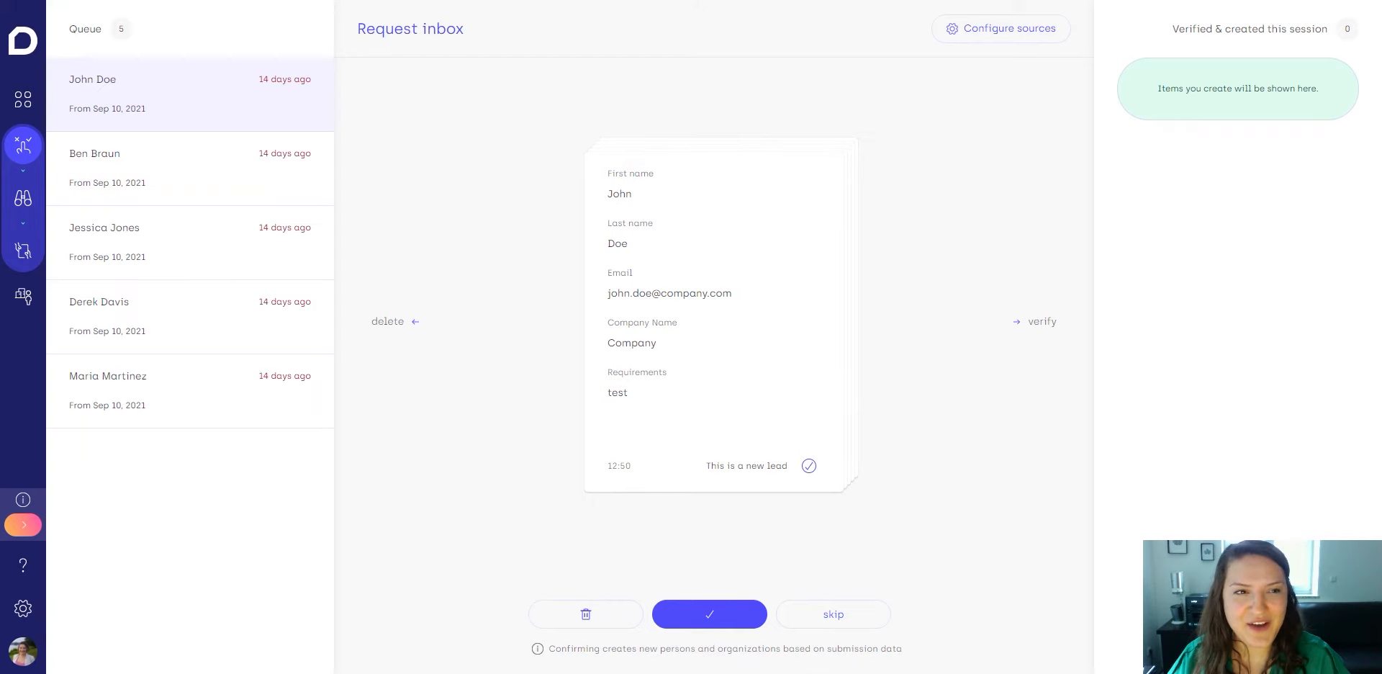
pyautogui.click(329, 1)
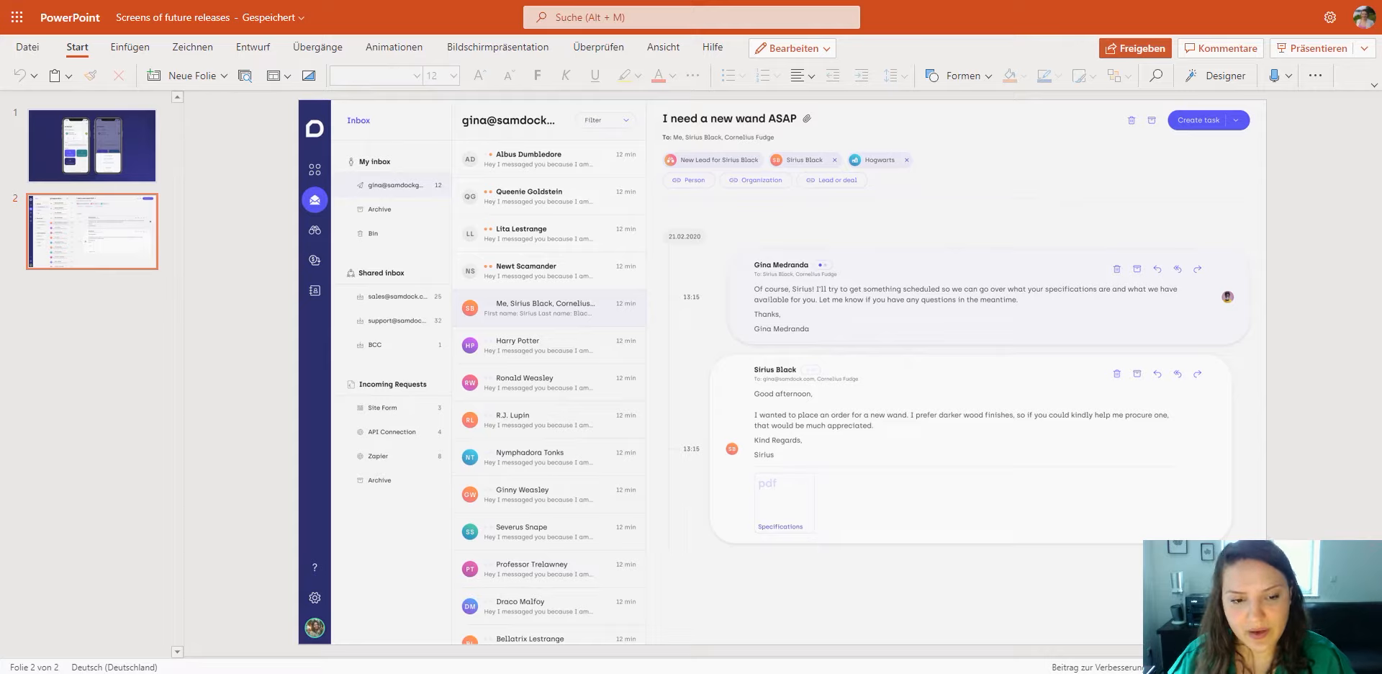
pyautogui.hotkey('ctrl', 'Tab')
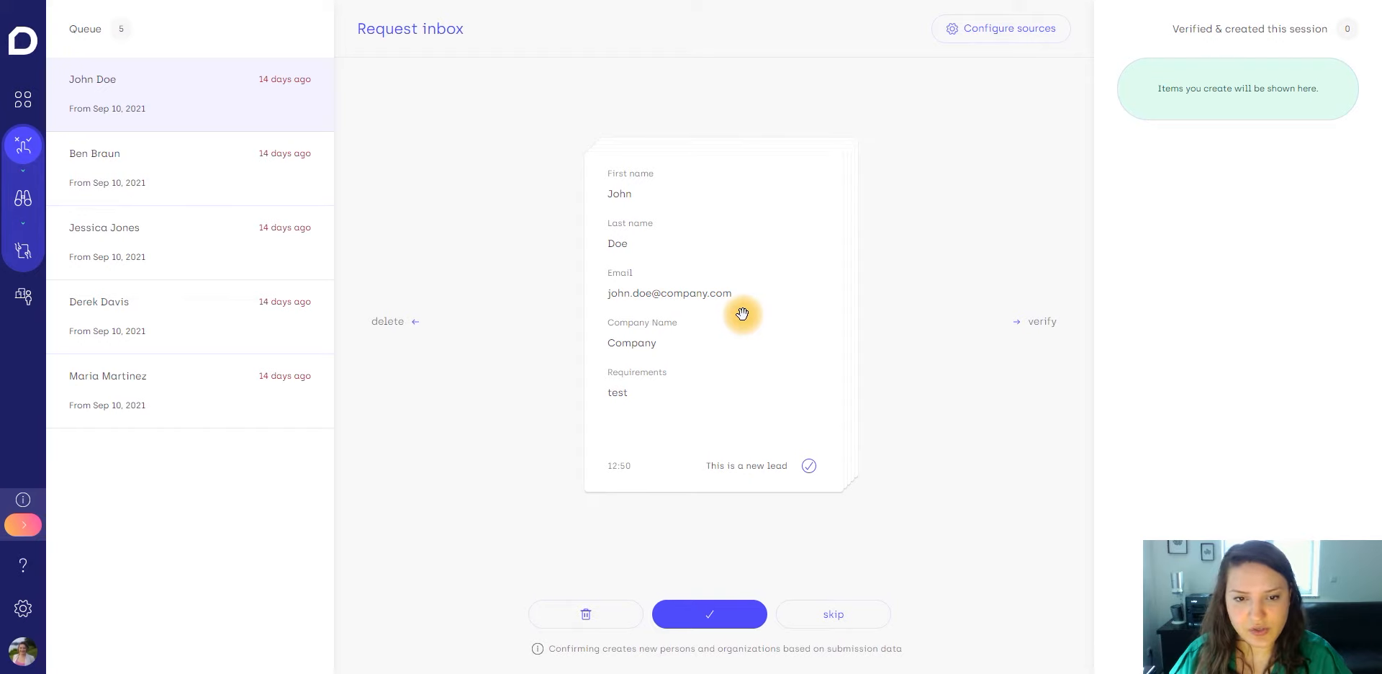
# - Look through the queued requests and verify the Jupiter Team request as a new lead
pyautogui.moveTo(741, 312); pyautogui.dragTo(691, 296)
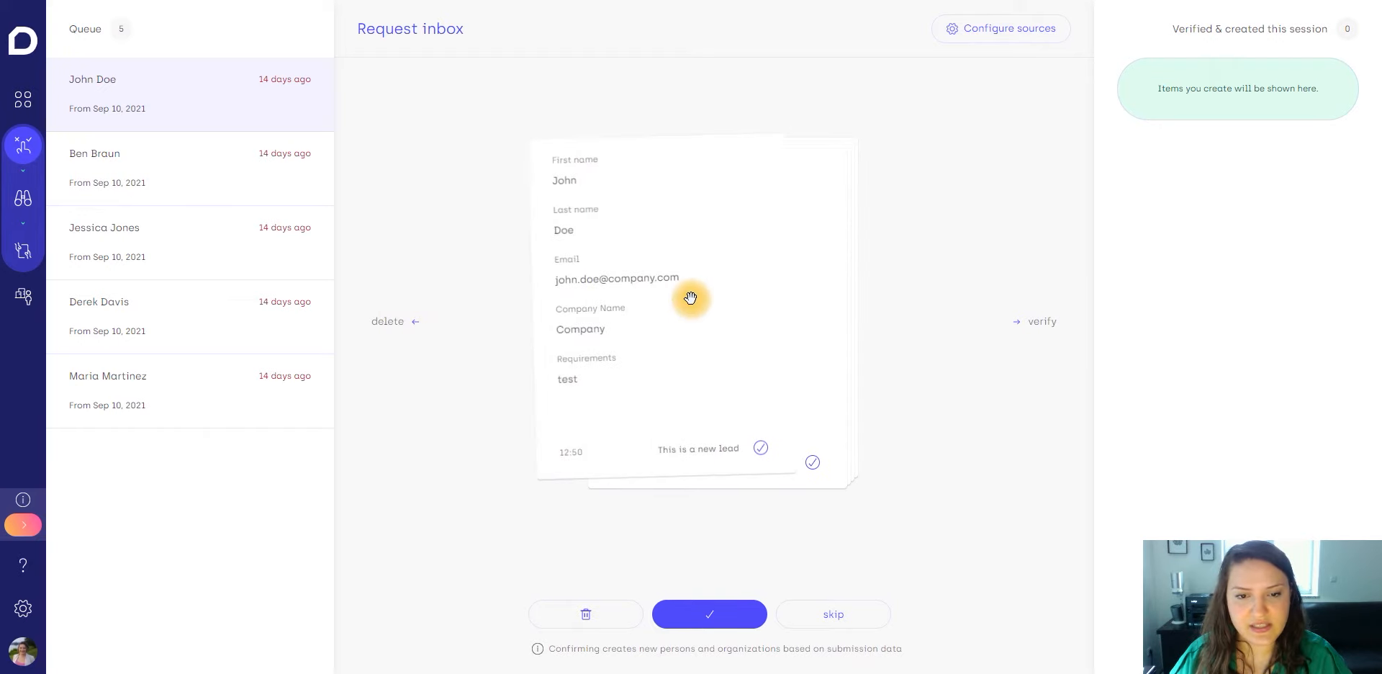
pyautogui.click(198, 159)
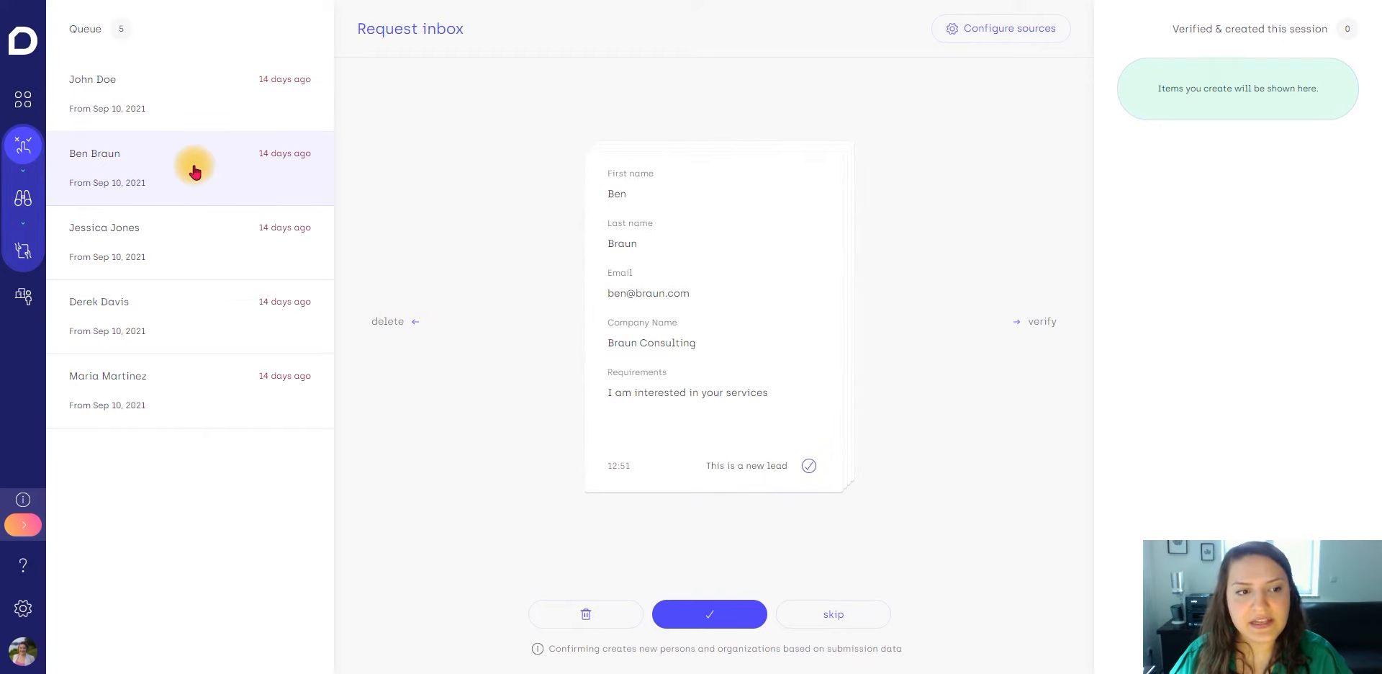
pyautogui.click(180, 258)
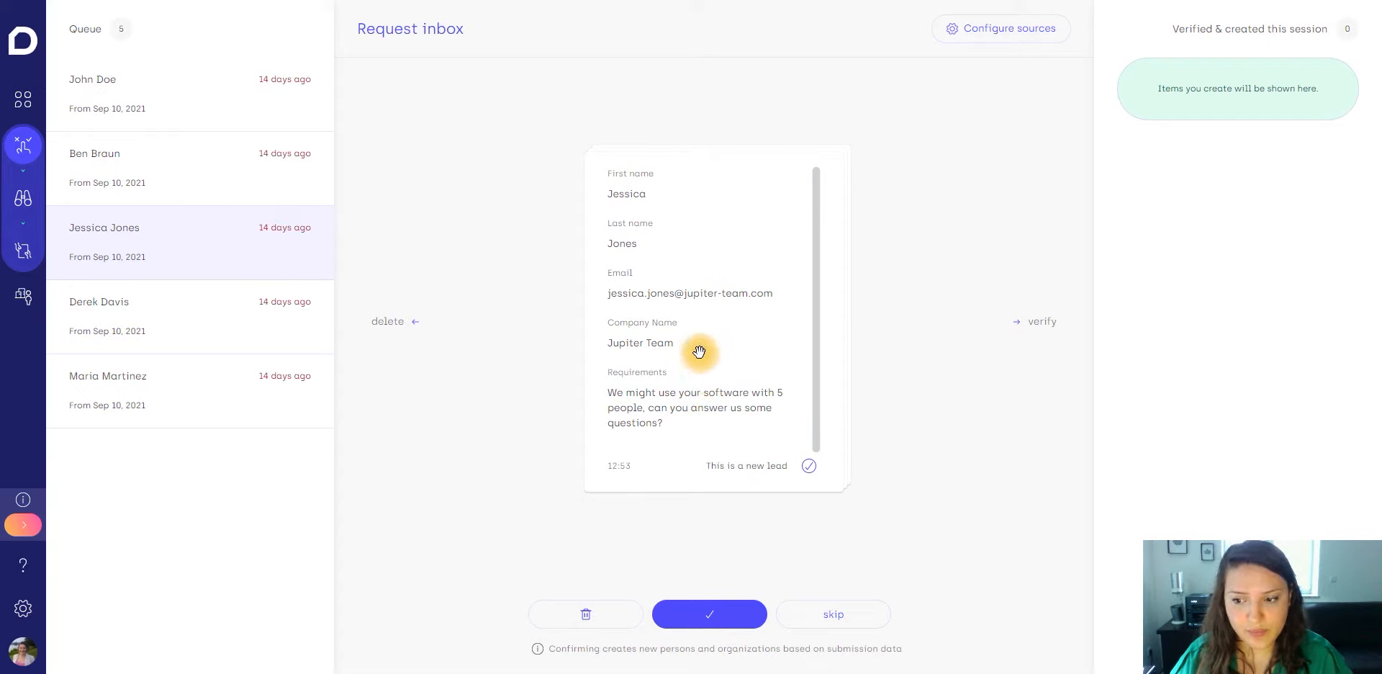
pyautogui.moveTo(696, 332); pyautogui.dragTo(1058, 441)
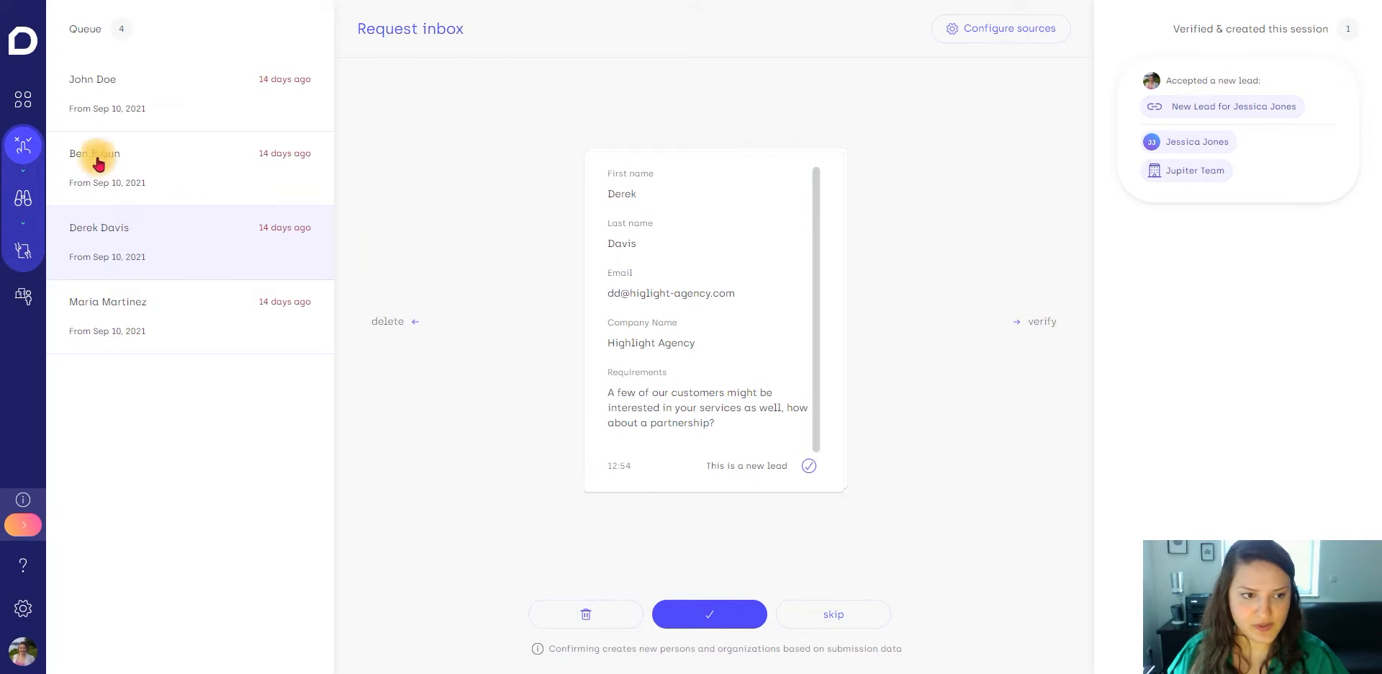
# - Open the Jupiter Team lead from the Prospecting list and review the requirements in its Qualification section
pyautogui.click(24, 204)
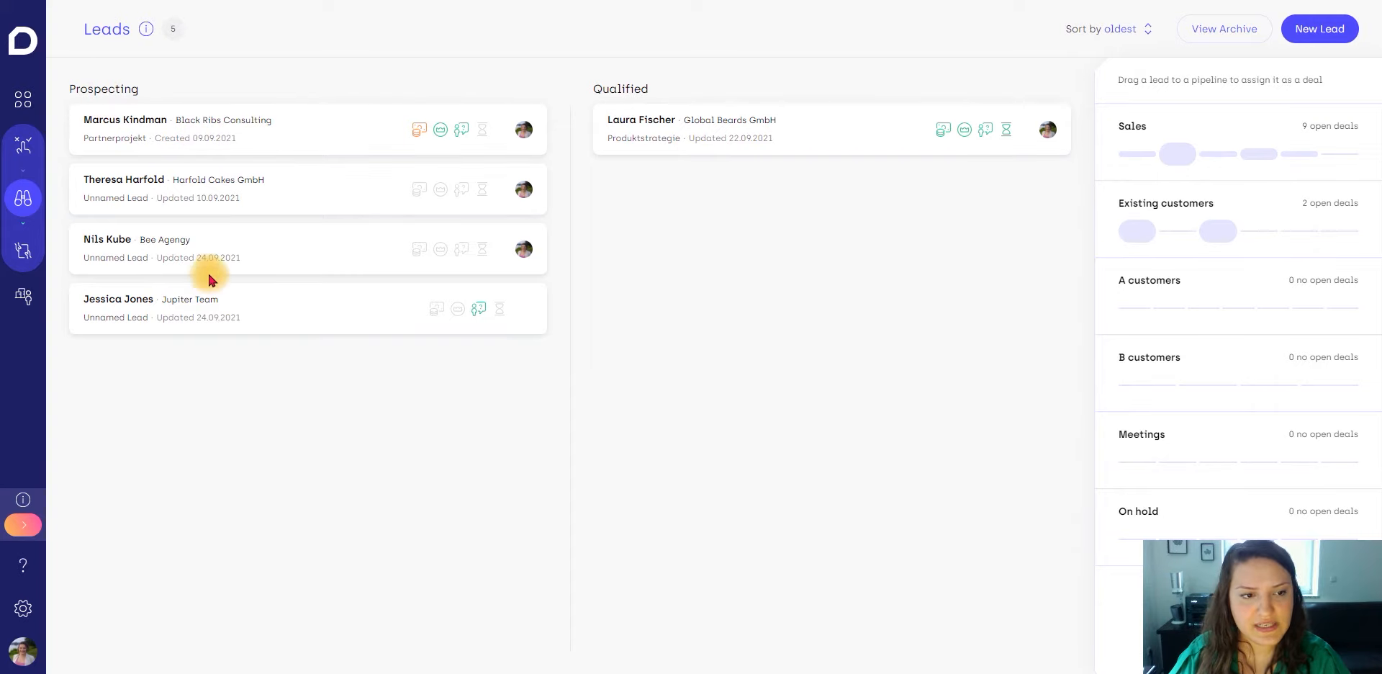
pyautogui.click(216, 316)
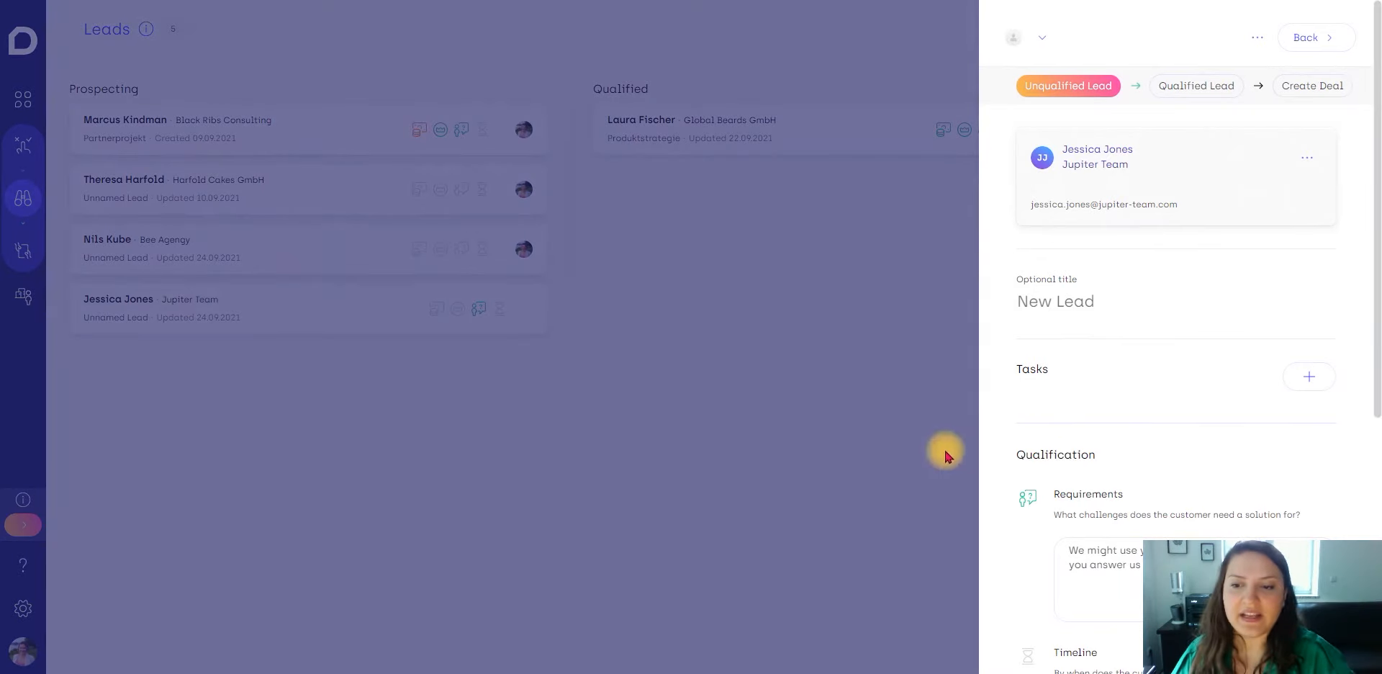
pyautogui.scroll(-5, 1059, 455)
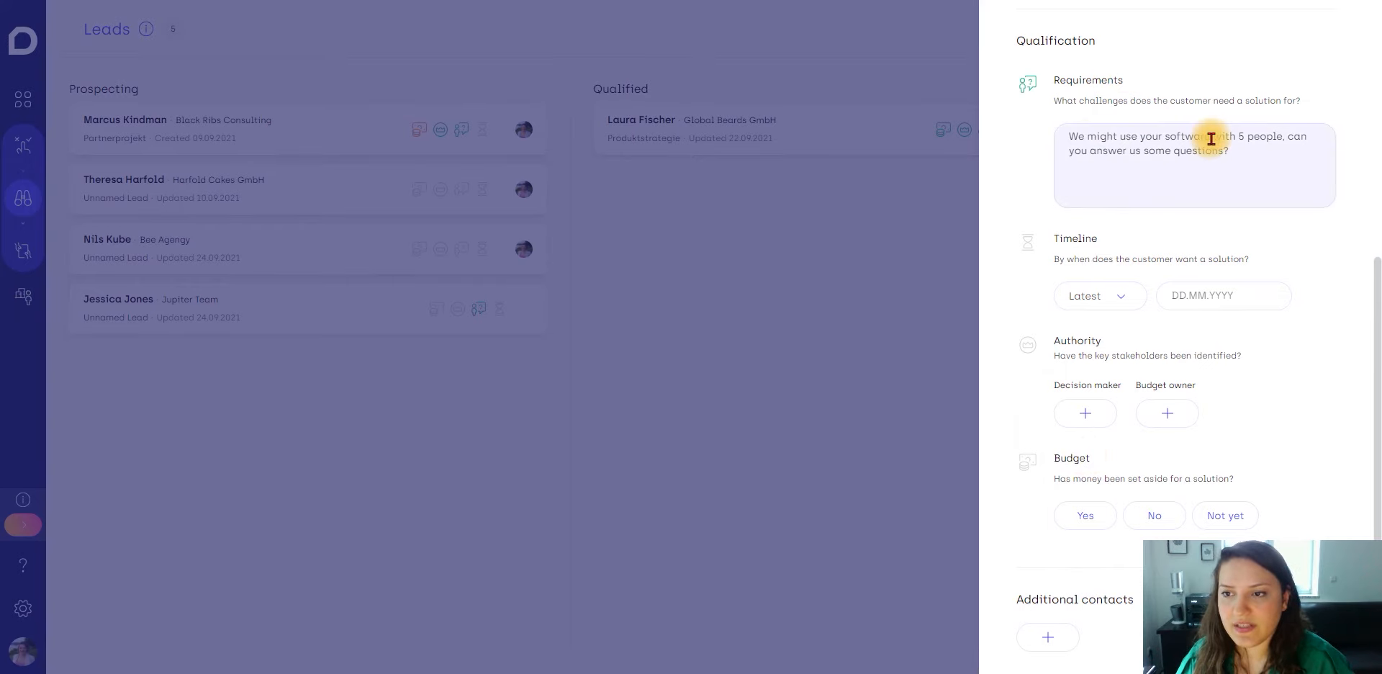
pyautogui.click(1246, 155)
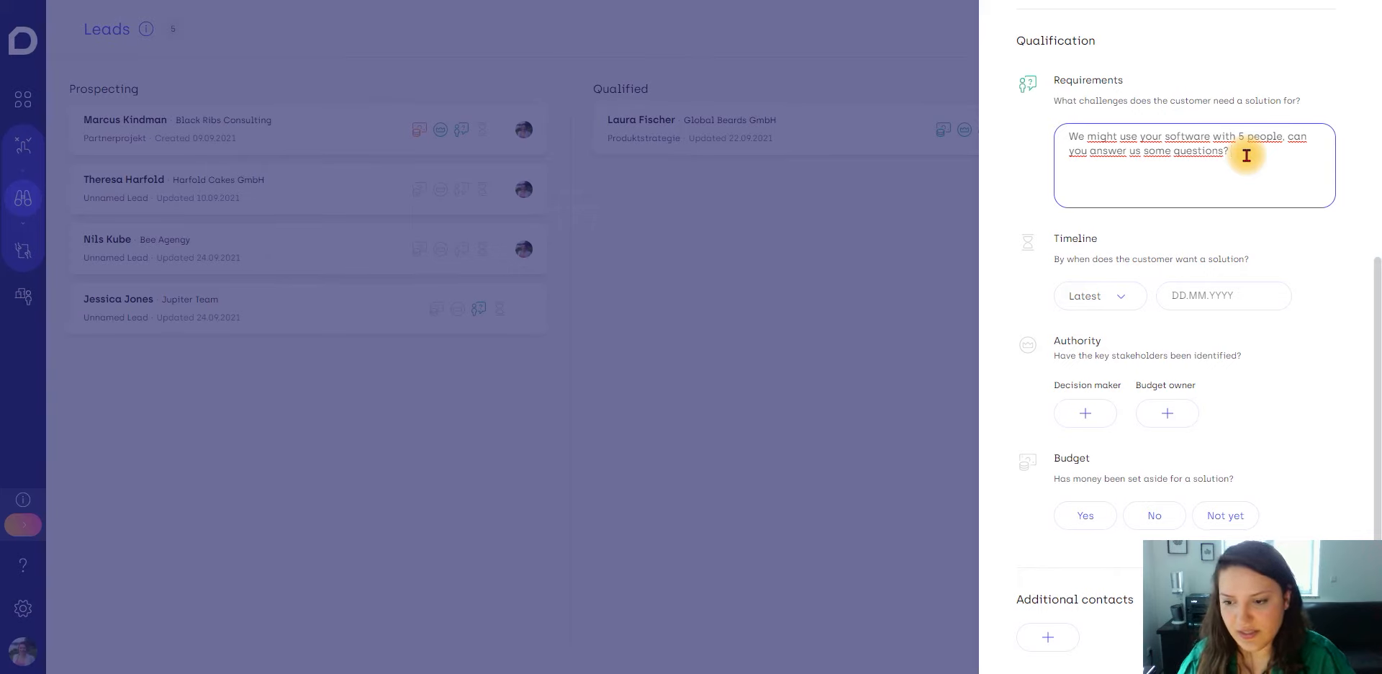
pyautogui.click(1170, 231)
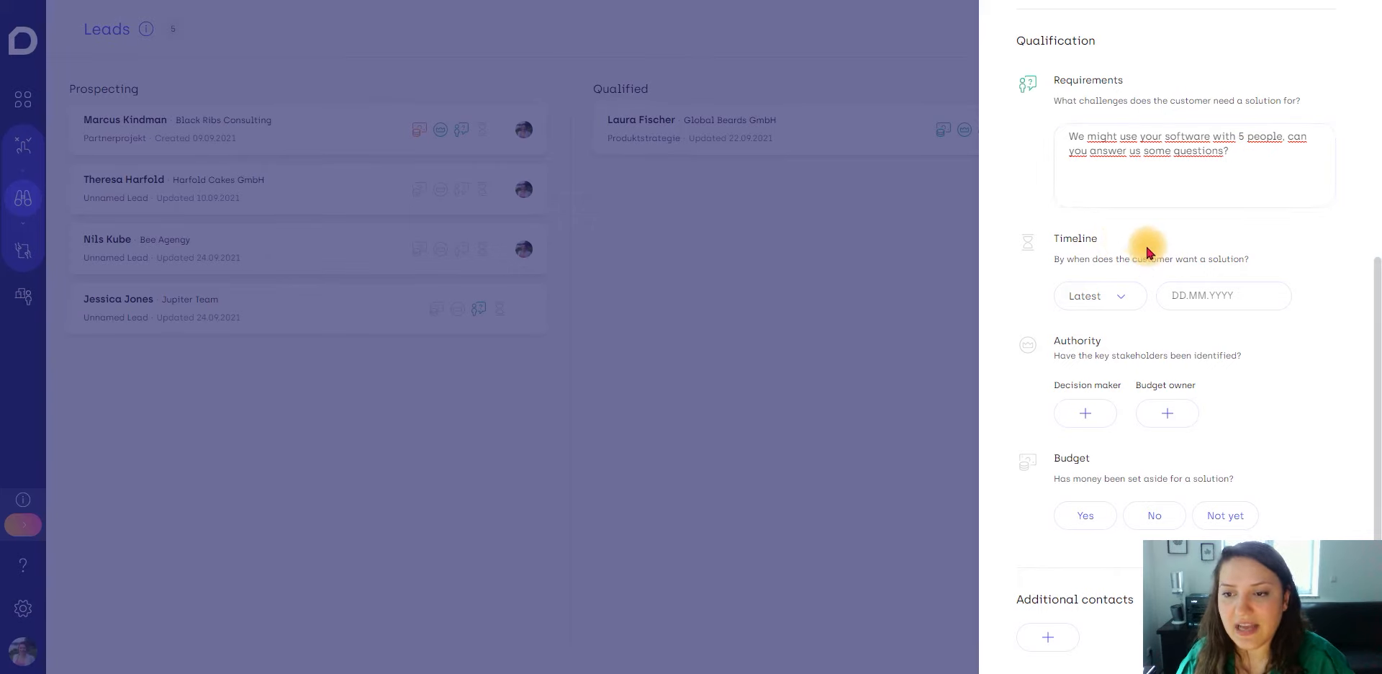
# - Set the Jupiter Team lead's timeline to Latest 30.09.2021
pyautogui.click(1125, 301)
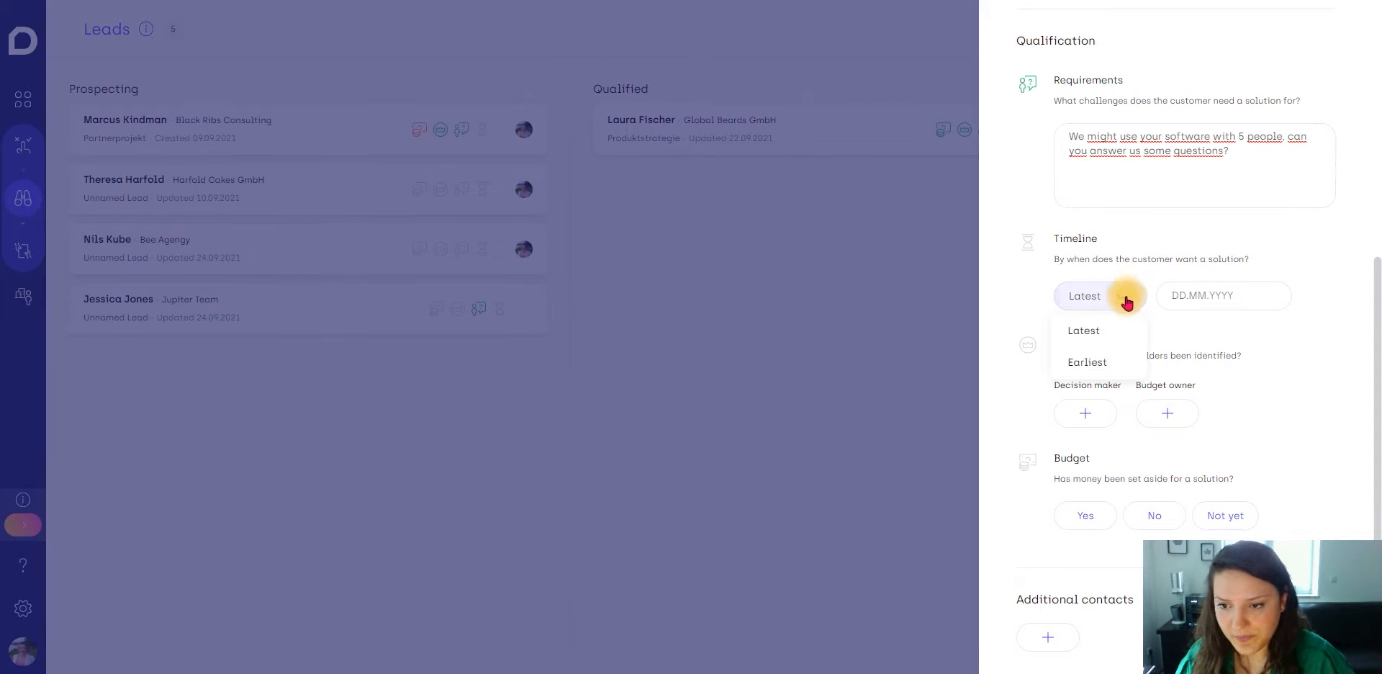
pyautogui.click(1169, 302)
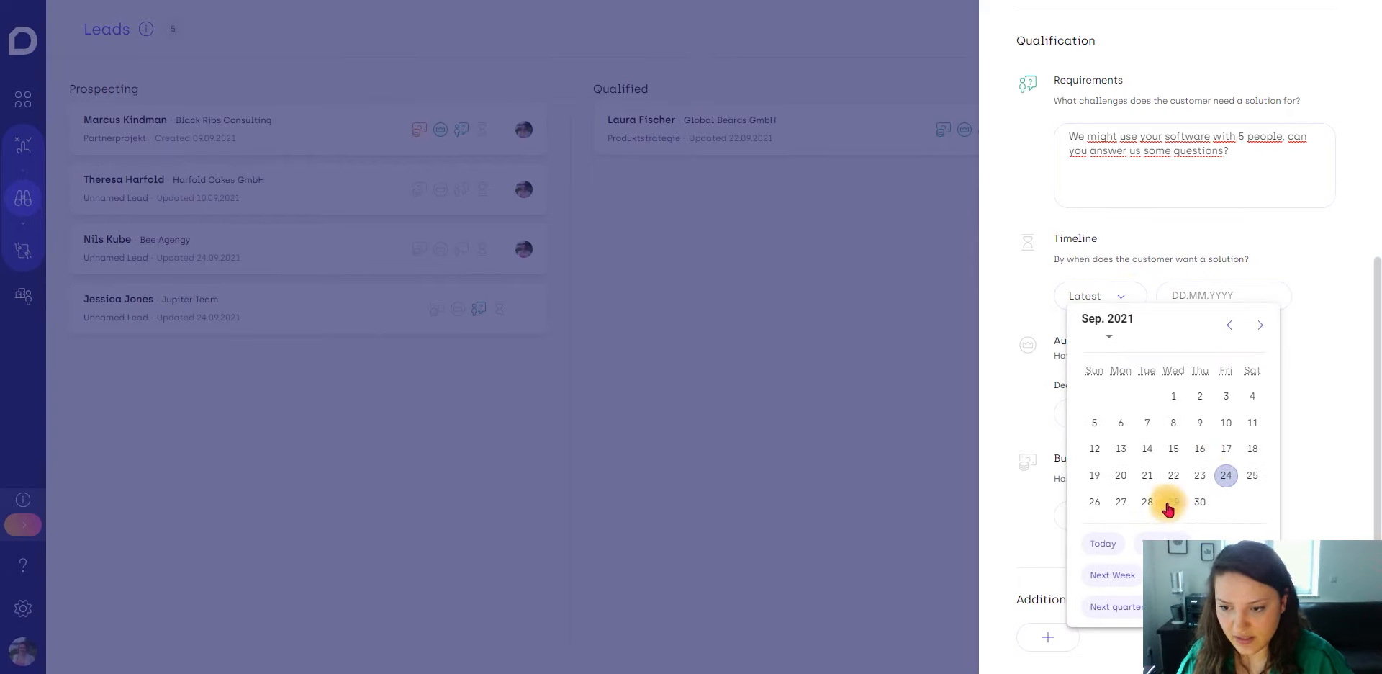
pyautogui.click(1200, 502)
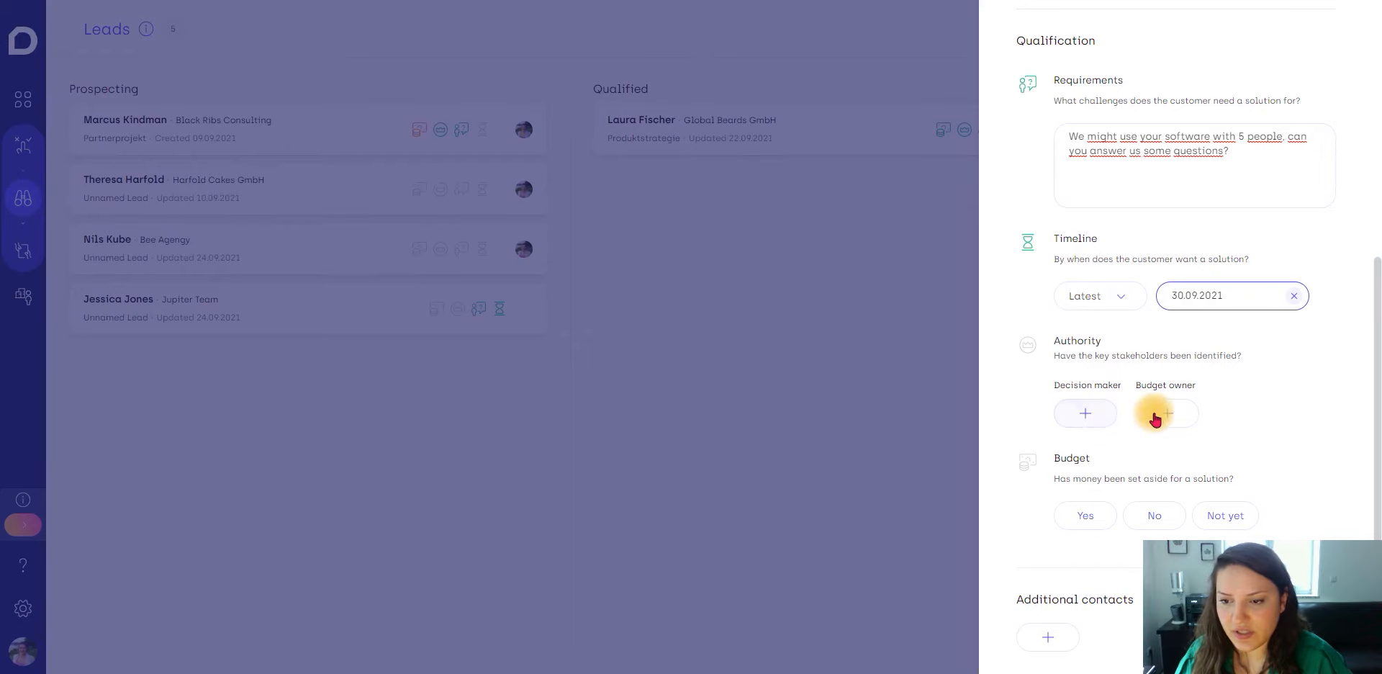
# - Assign the lead's related contact person from Jupiter Team as its decision maker
pyautogui.click(1086, 414)
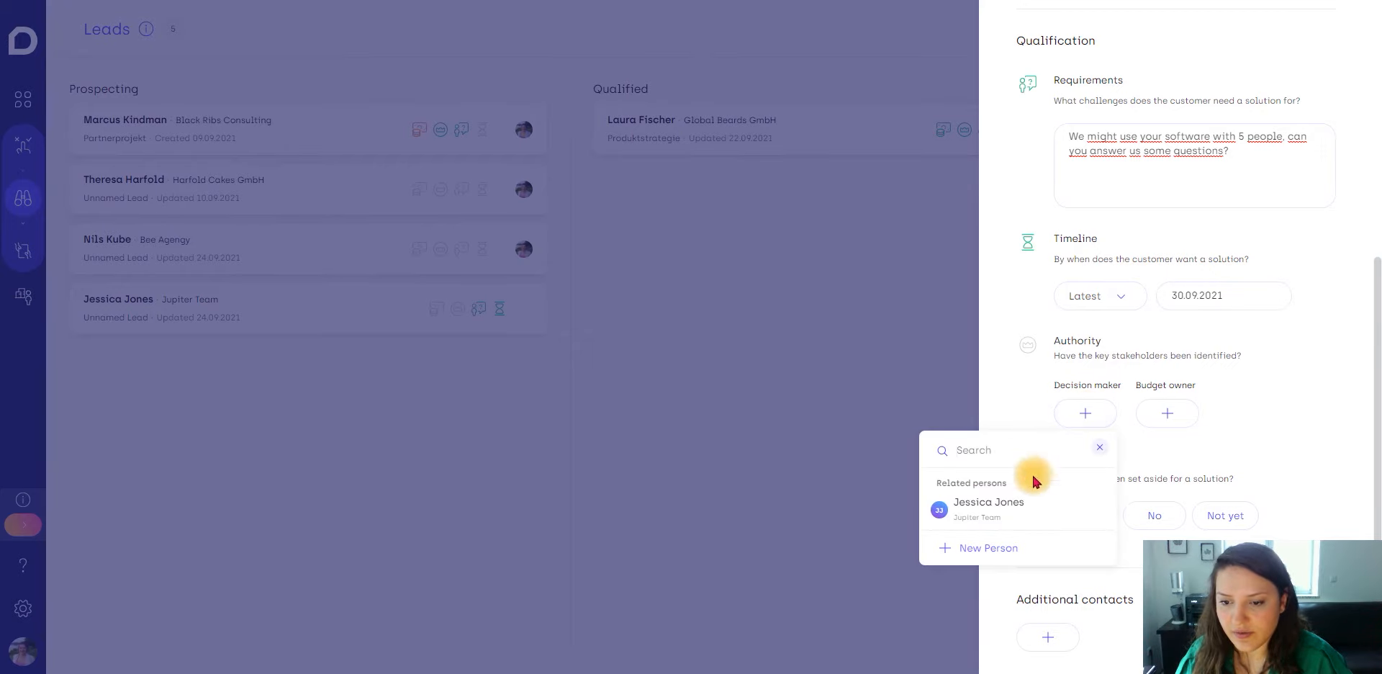
pyautogui.click(1009, 504)
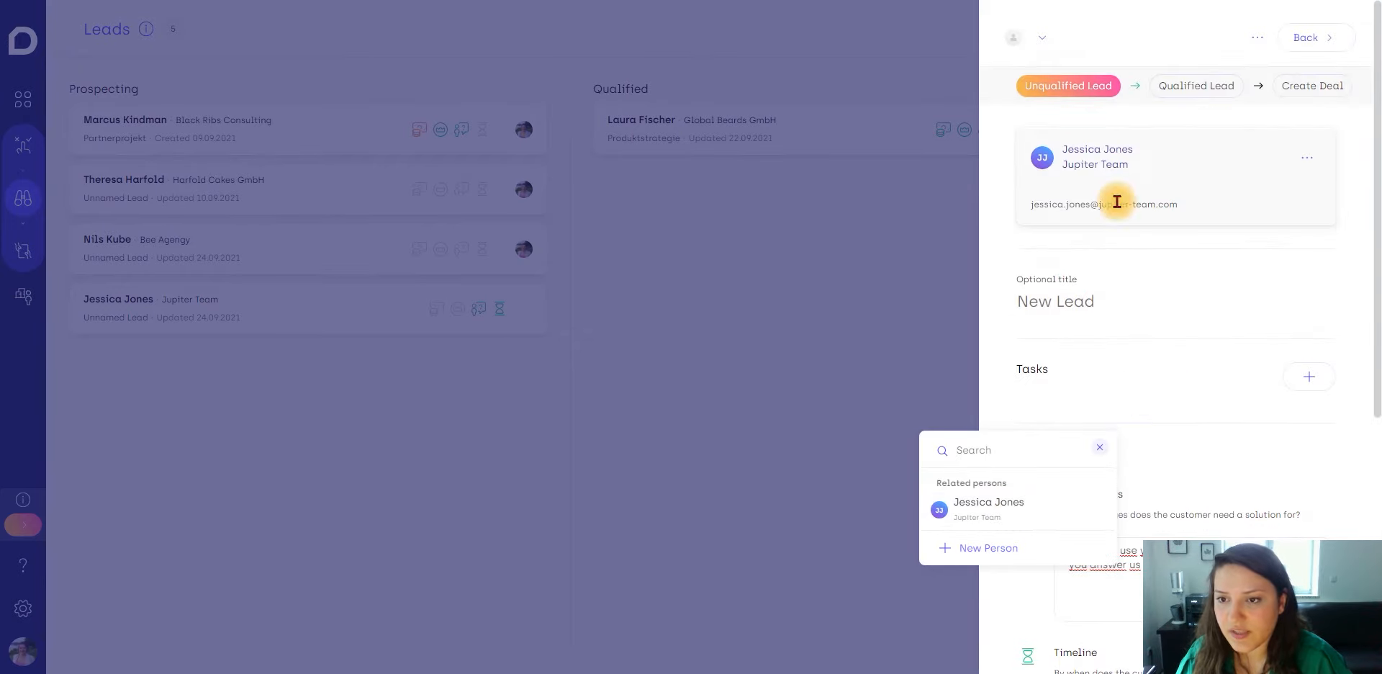
pyautogui.scroll(-6, 1122, 346)
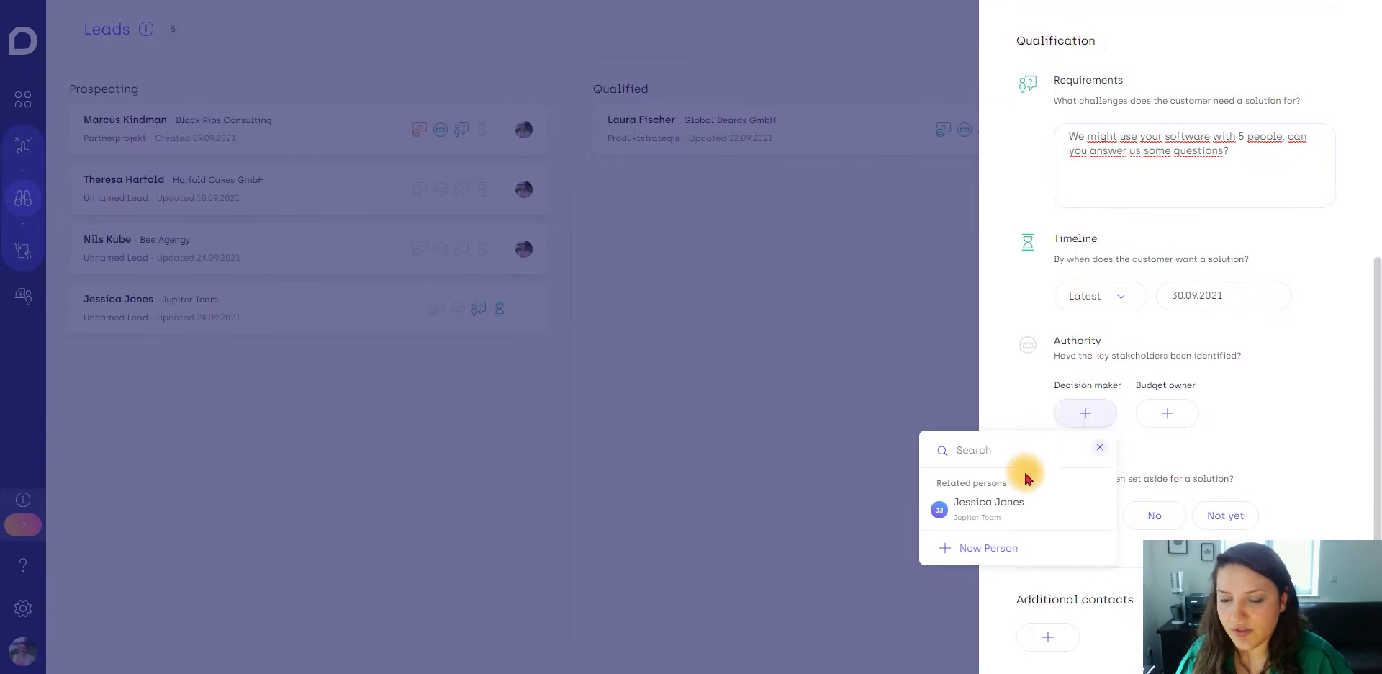
pyautogui.click(1162, 416)
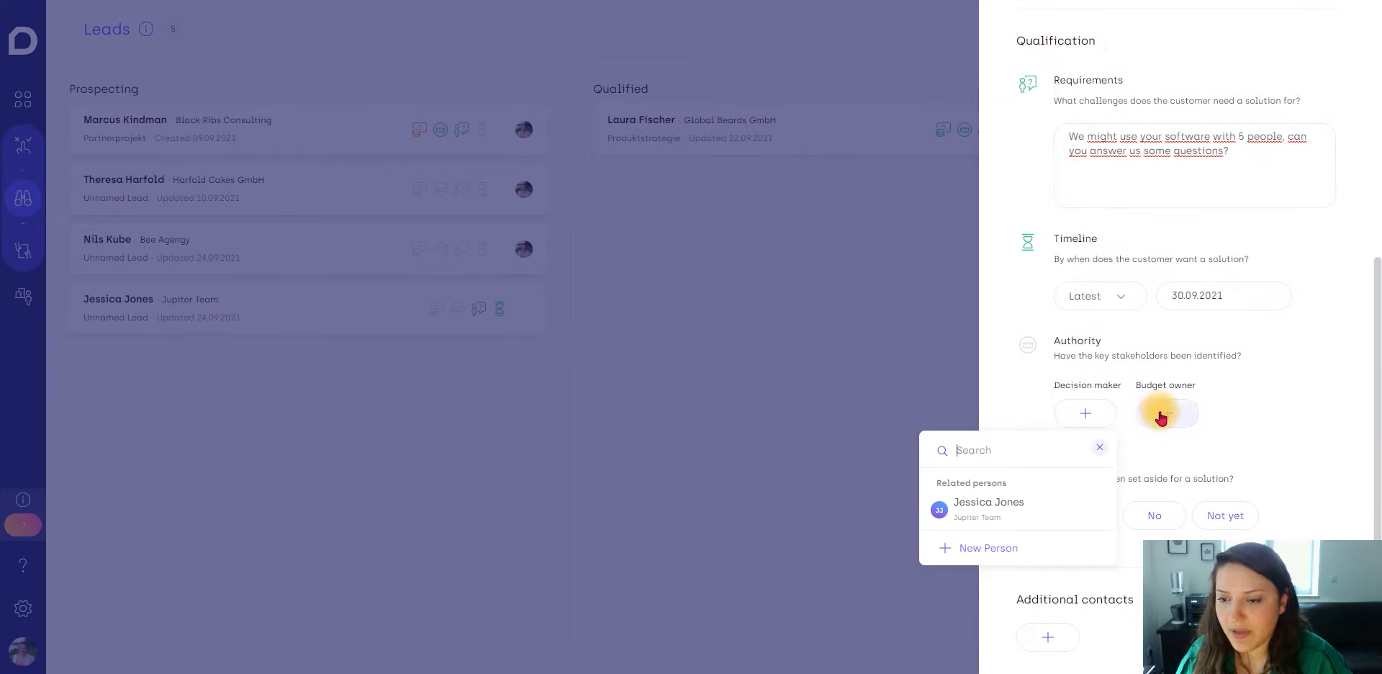
pyautogui.click(993, 508)
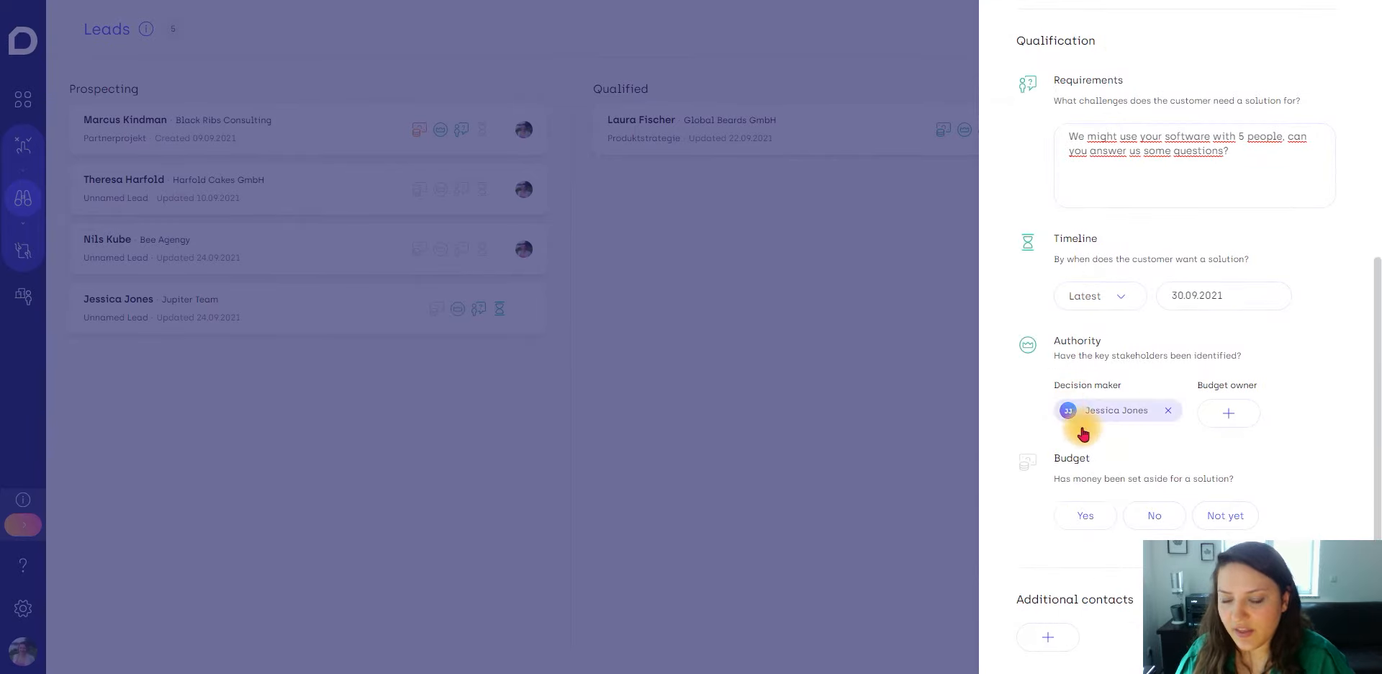
# - Set the lead's budget qualification to Yes and close the lead details
pyautogui.moveTo(1017, 599); pyautogui.dragTo(1132, 603)
pyautogui.click(1094, 604)
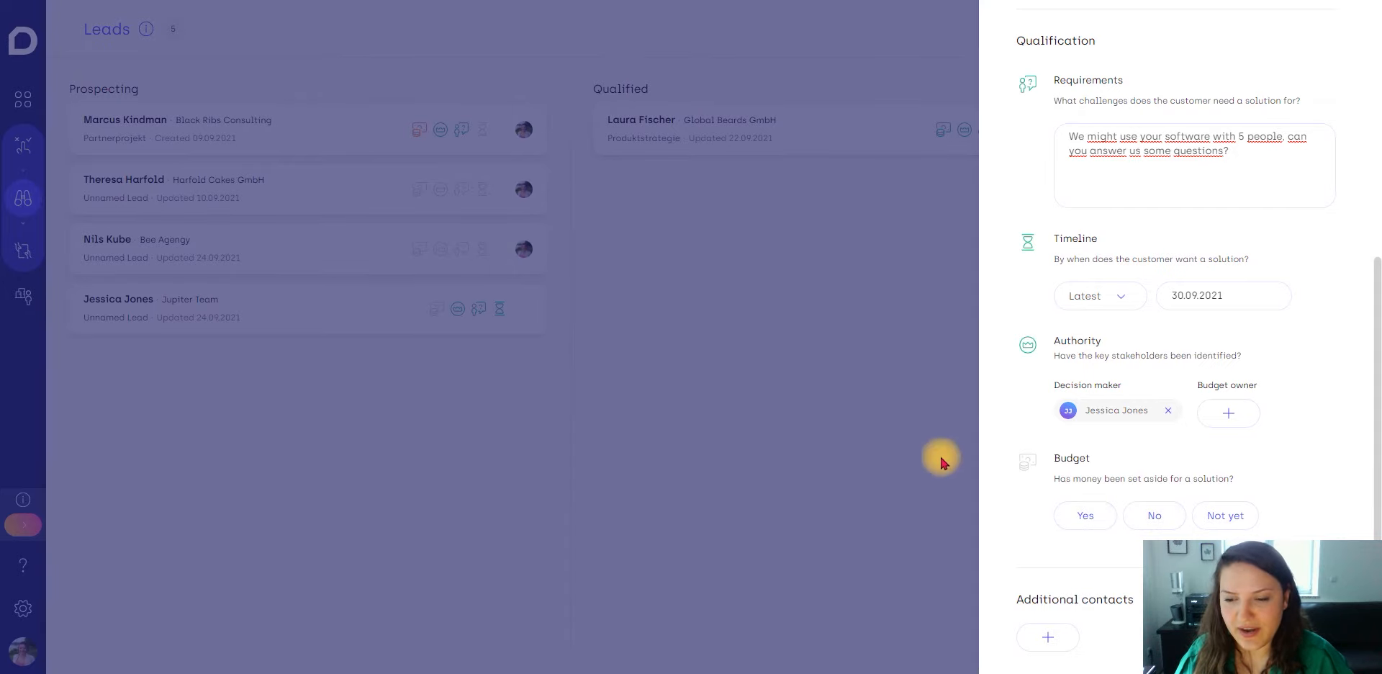
pyautogui.click(1074, 516)
pyautogui.click(732, 330)
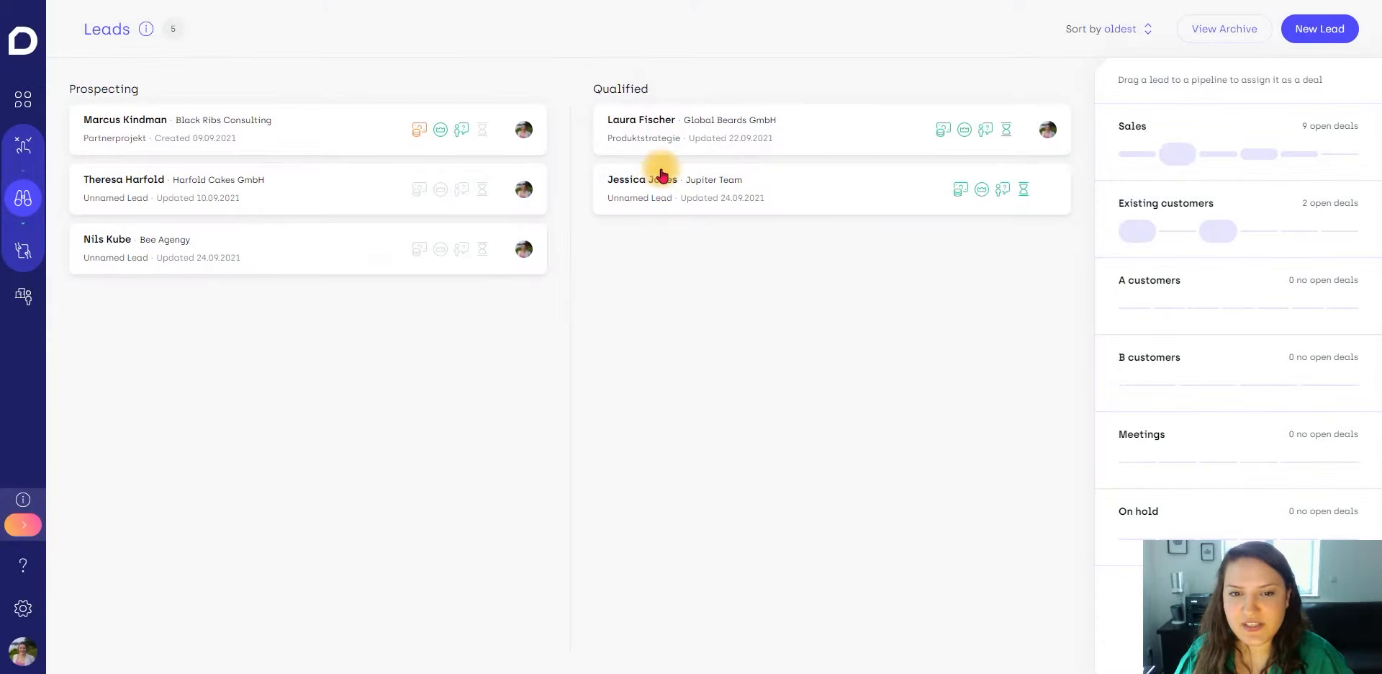
pyautogui.moveTo(648, 88); pyautogui.dragTo(568, 87)
pyautogui.click(631, 86)
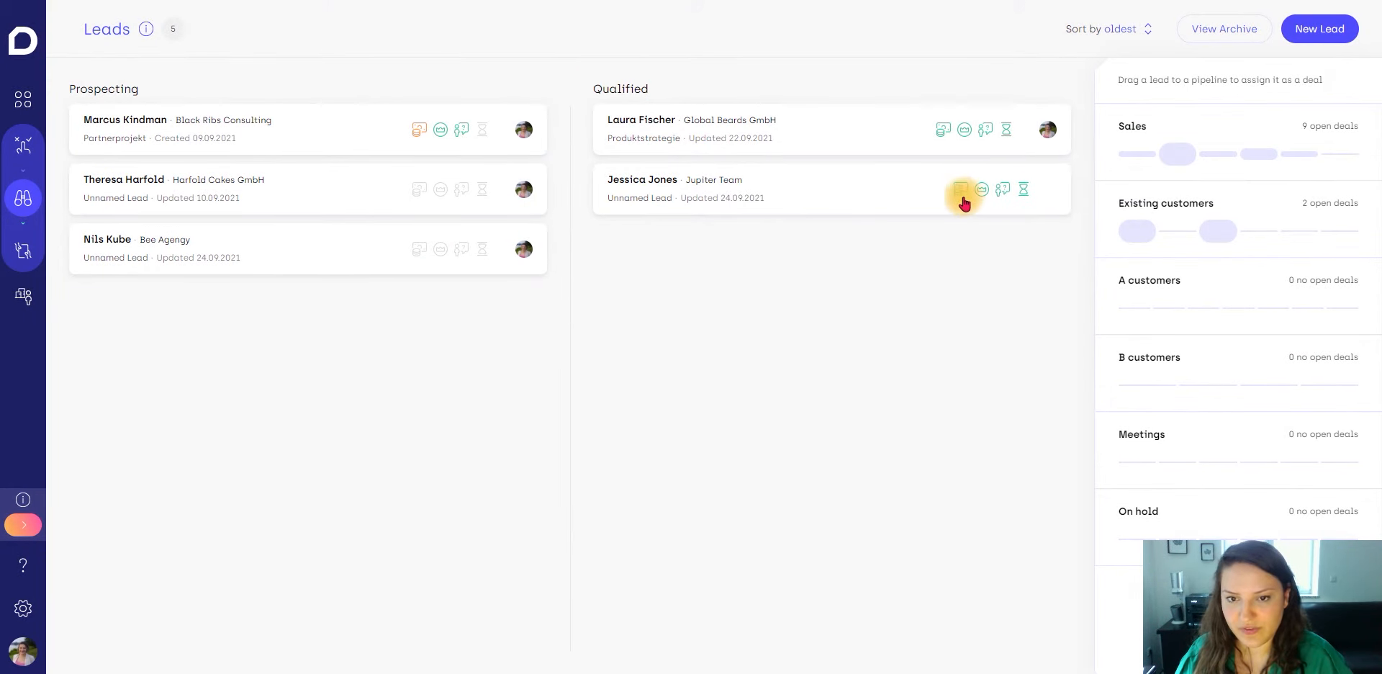
# - Set the qualified Jupiter Team lead's budget qualification to Not yet and close the lead details
pyautogui.click(766, 197)
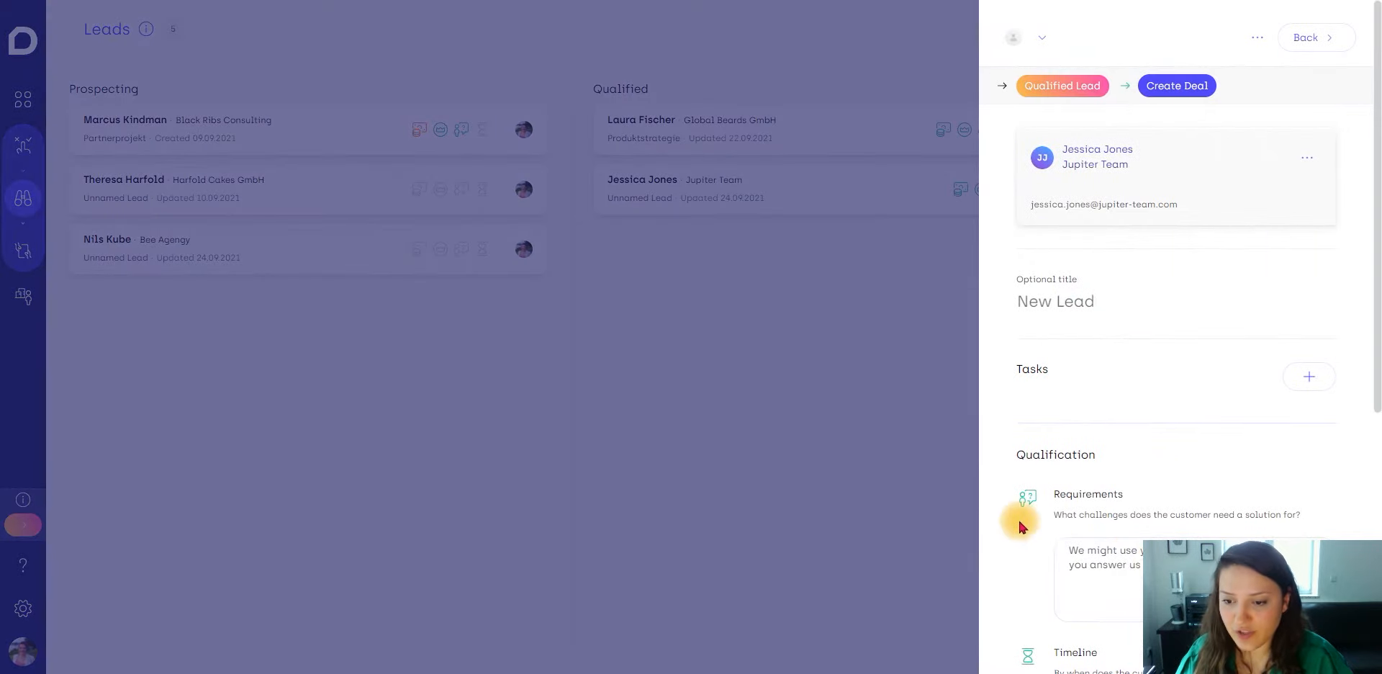
pyautogui.scroll(-5, 1018, 516)
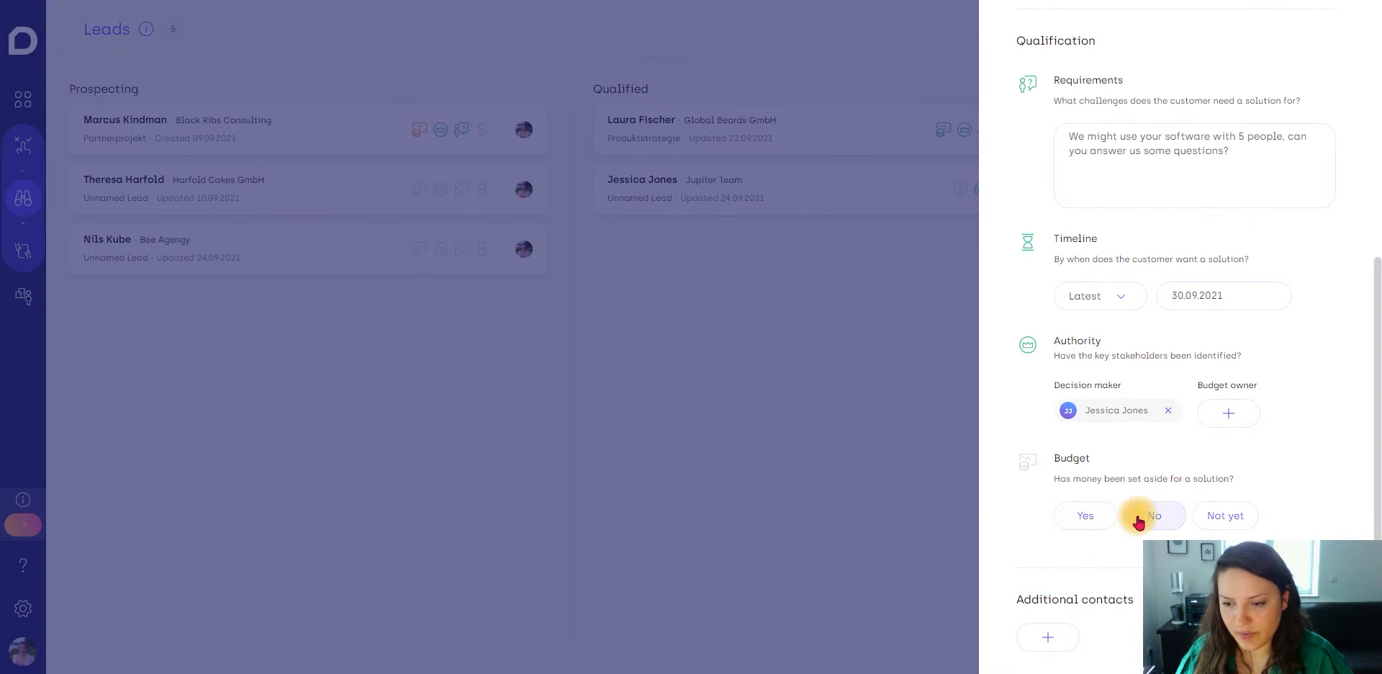
pyautogui.click(1217, 514)
pyautogui.click(722, 258)
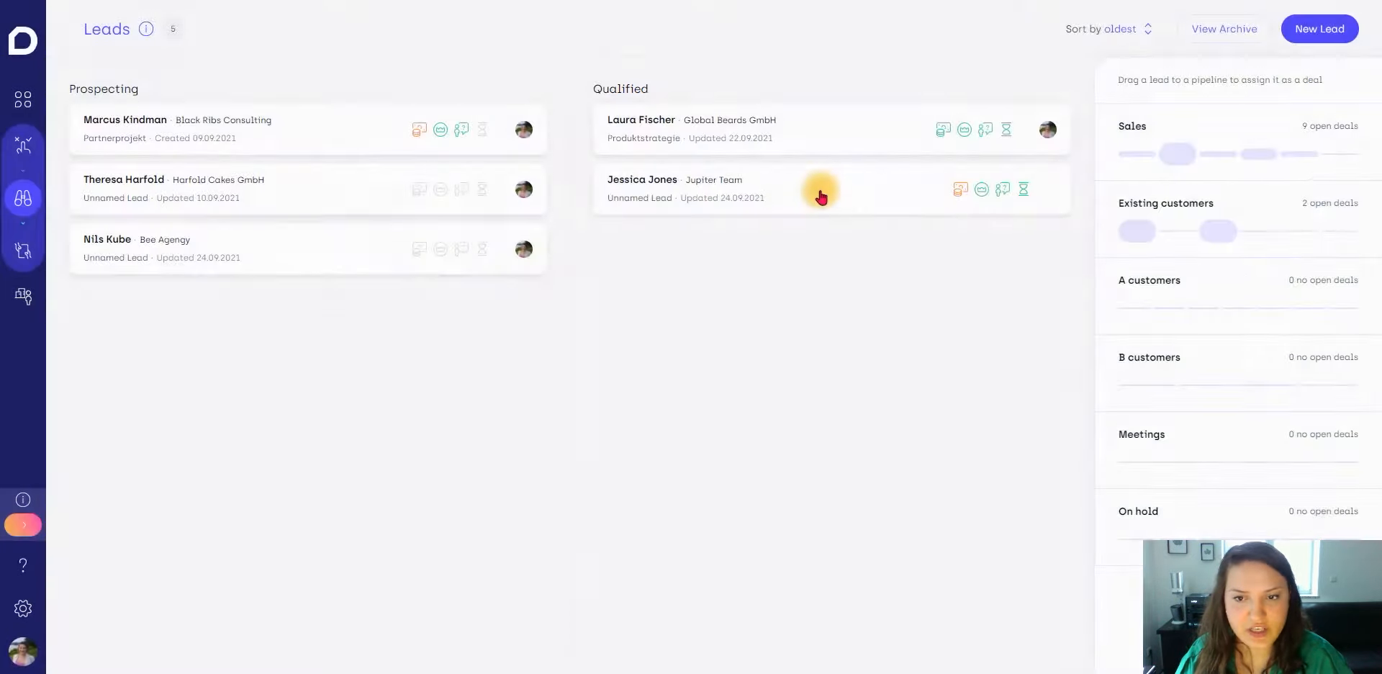
pyautogui.moveTo(817, 192); pyautogui.dragTo(734, 197)
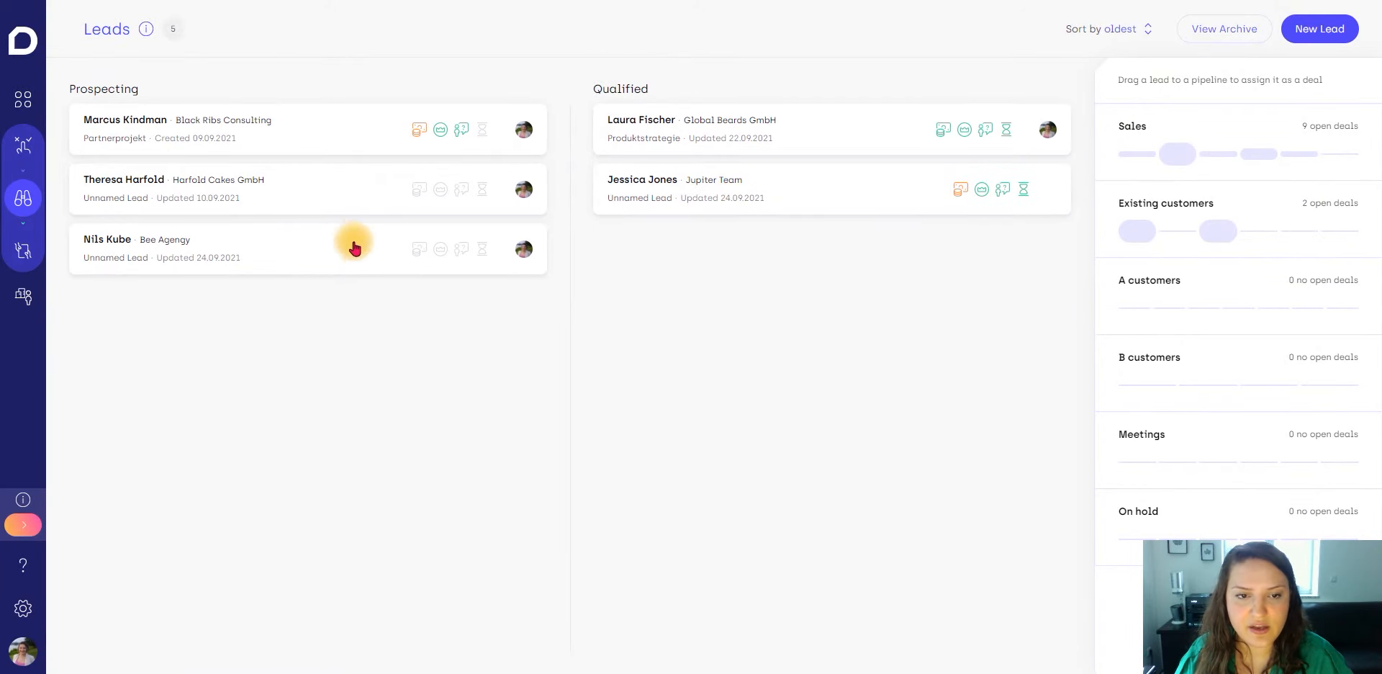
pyautogui.moveTo(355, 241); pyautogui.dragTo(455, 269)
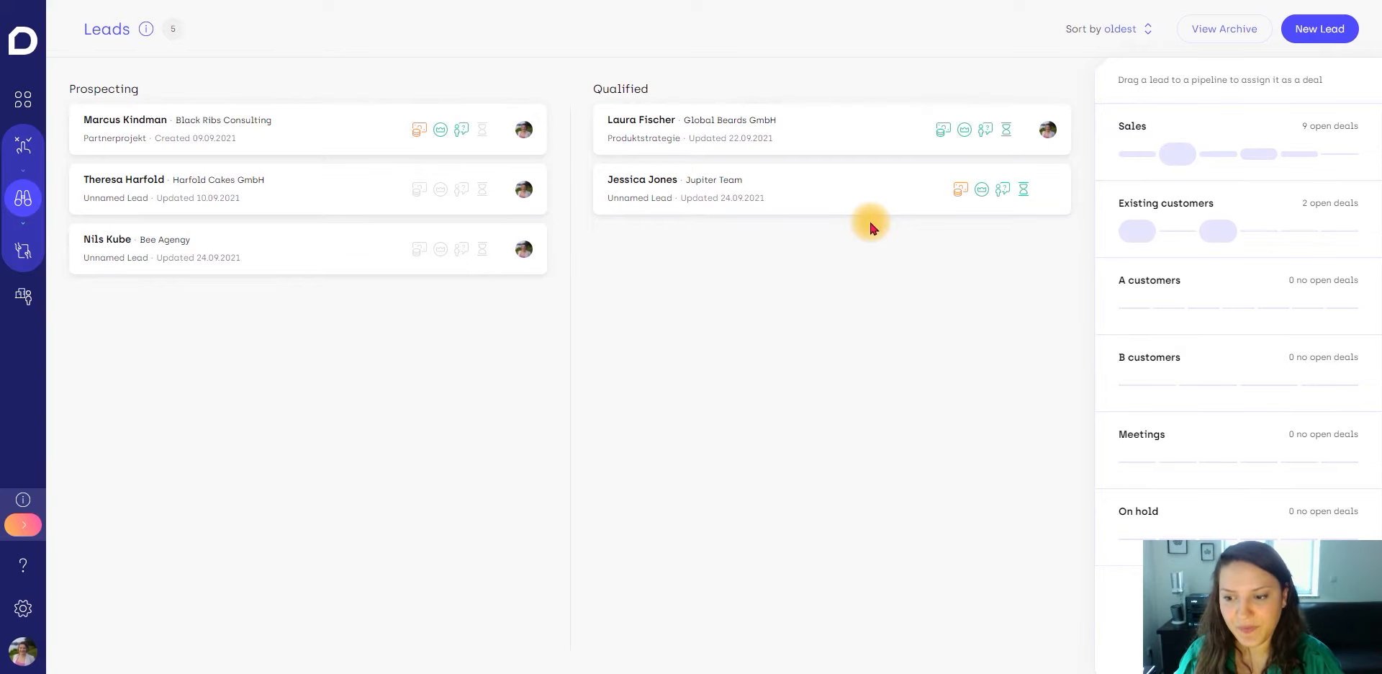
pyautogui.moveTo(792, 185)
pyautogui.mouseDown()
pyautogui.moveTo(1040, 192)
pyautogui.moveTo(1240, 141)
pyautogui.moveTo(1286, 315)
pyautogui.moveTo(1272, 528)
pyautogui.moveTo(1242, 382)
pyautogui.moveTo(1260, 141)
pyautogui.moveTo(867, 209)
pyautogui.moveTo(810, 189)
pyautogui.mouseUp()
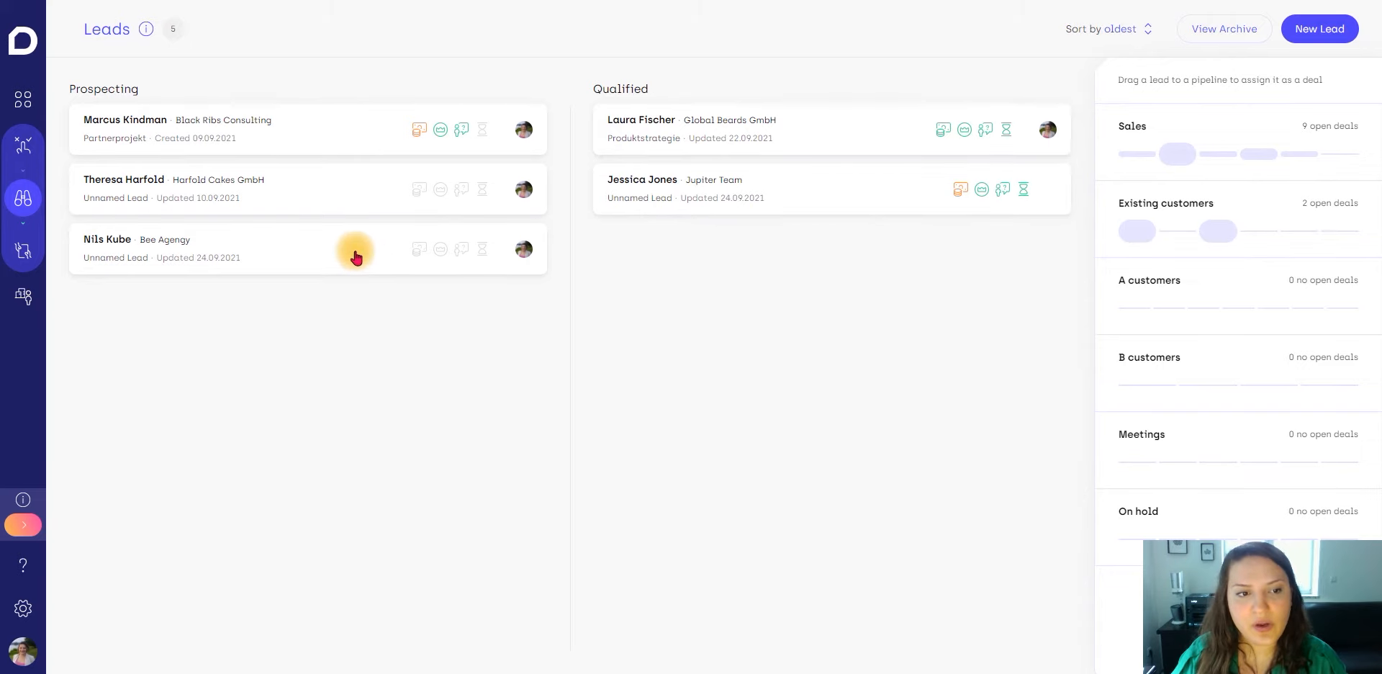
# - Open the Bee Agengy lead from the Prospecting list, archive it and return to the leads board
pyautogui.click(279, 252)
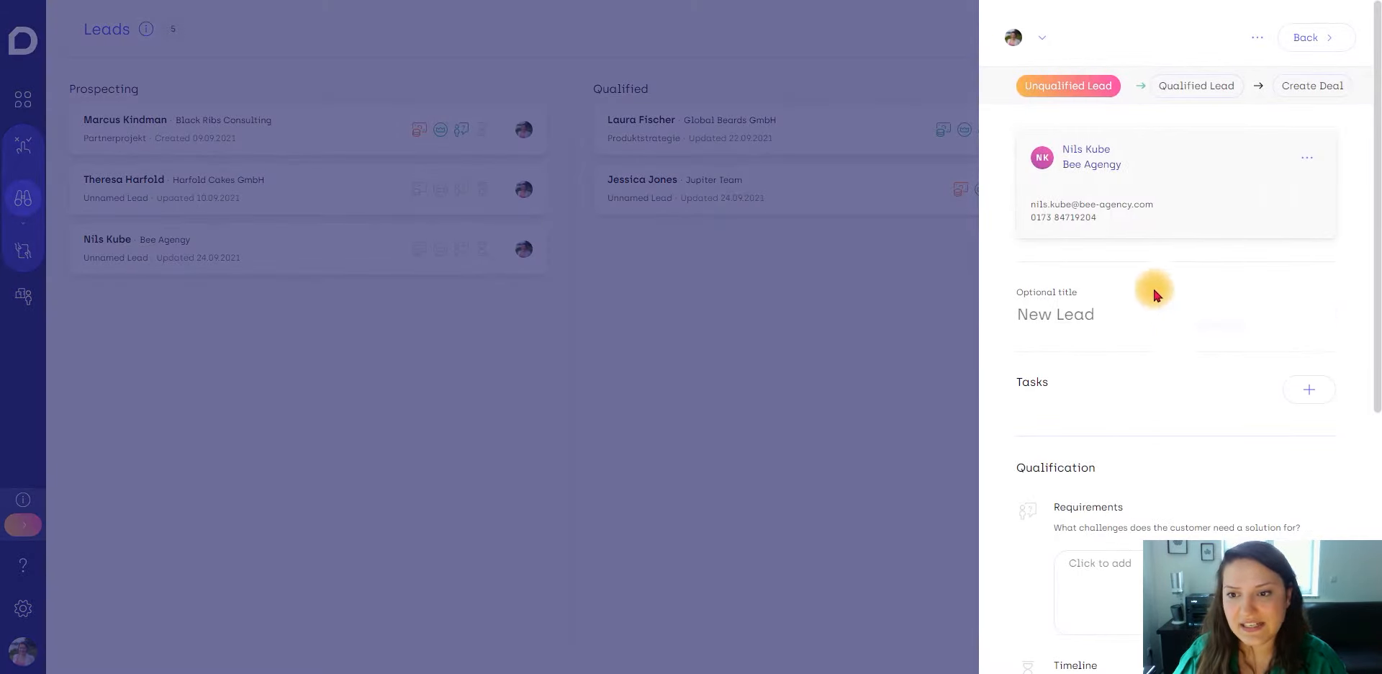
pyautogui.click(1142, 317)
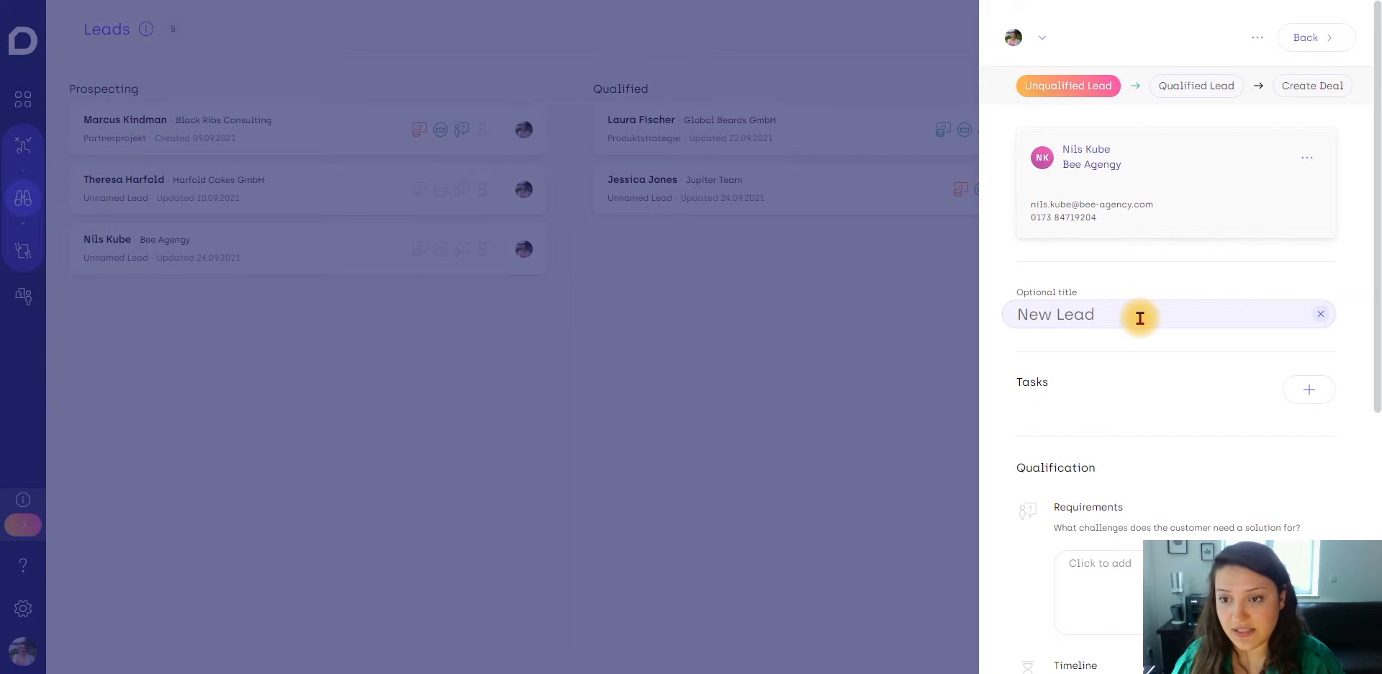
pyautogui.click(1255, 42)
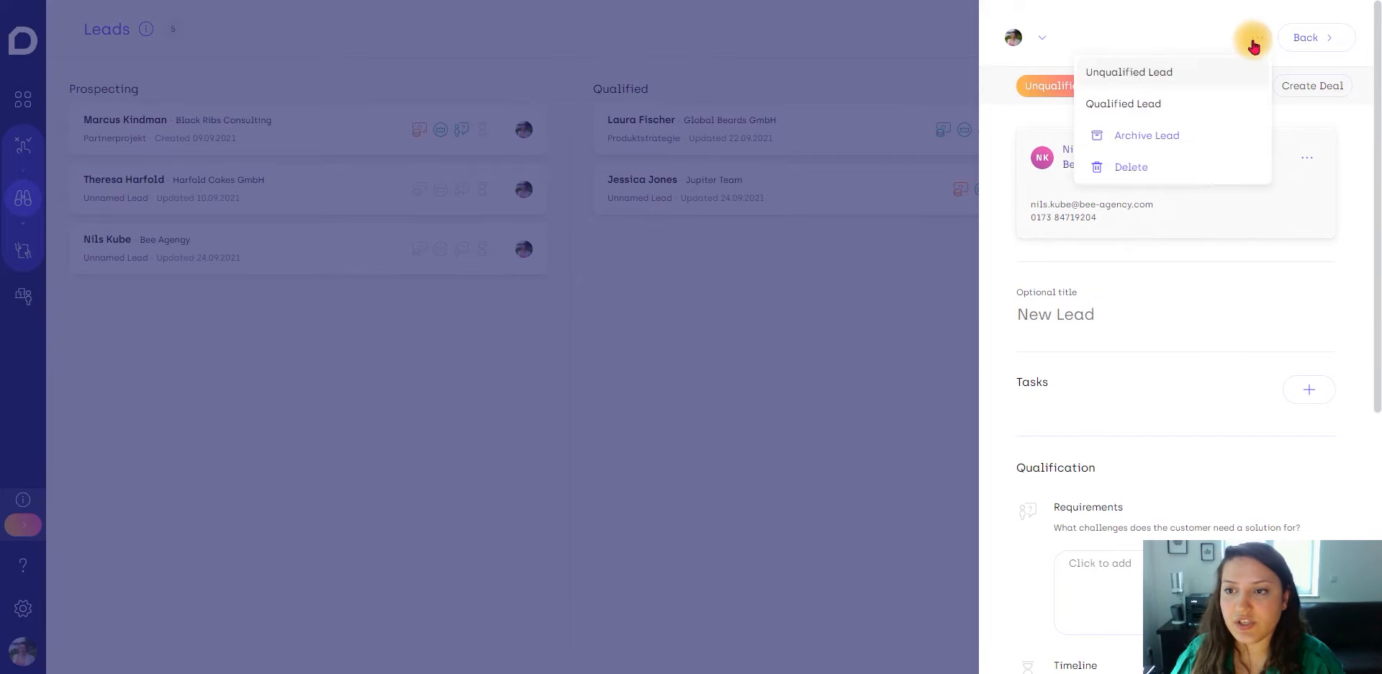
pyautogui.click(1192, 141)
pyautogui.click(759, 324)
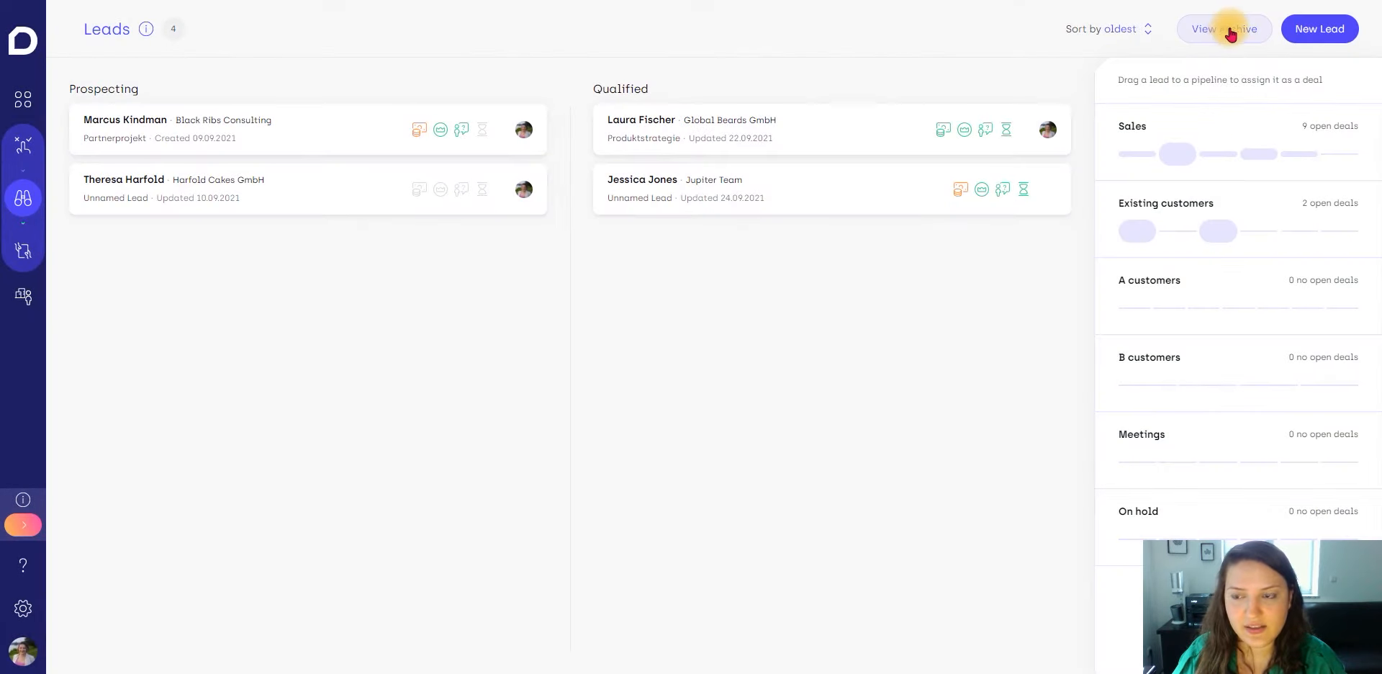
# - Restore the Bee Agengy lead from the Lead Archive and return to the active leads
pyautogui.click(1228, 36)
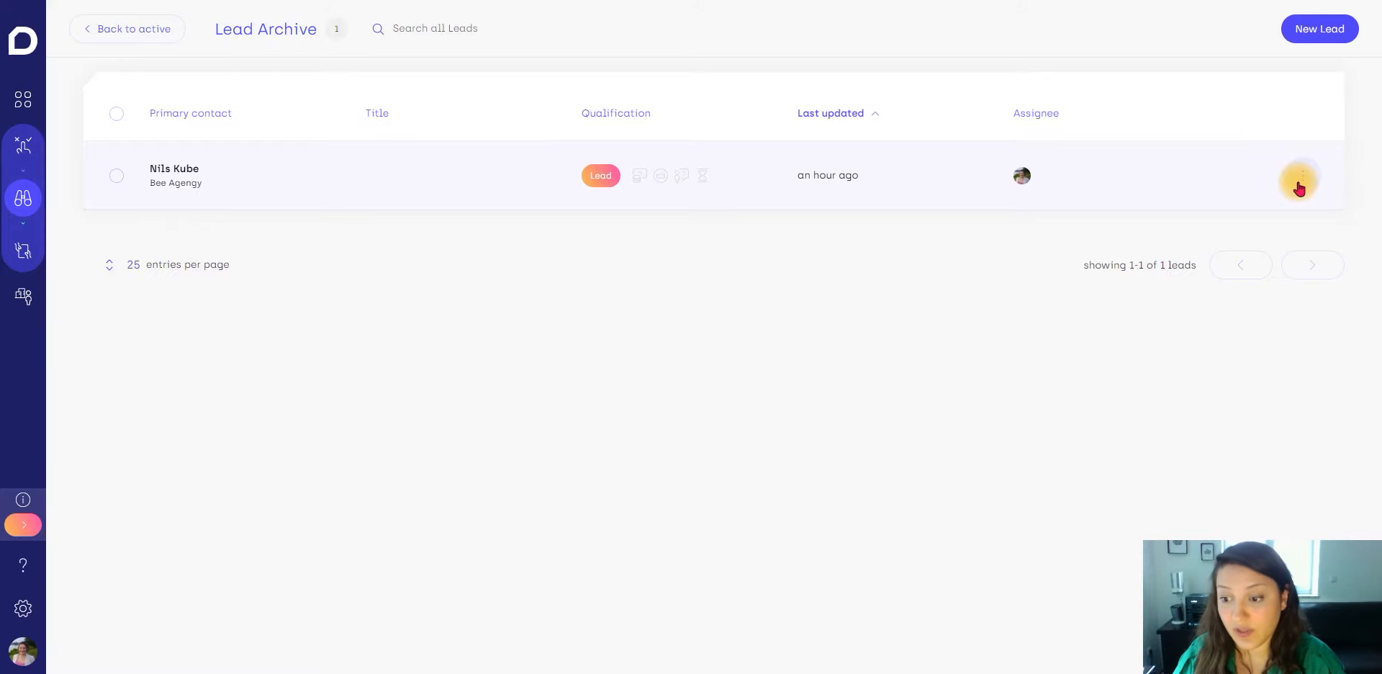
pyautogui.click(1301, 185)
pyautogui.click(1251, 217)
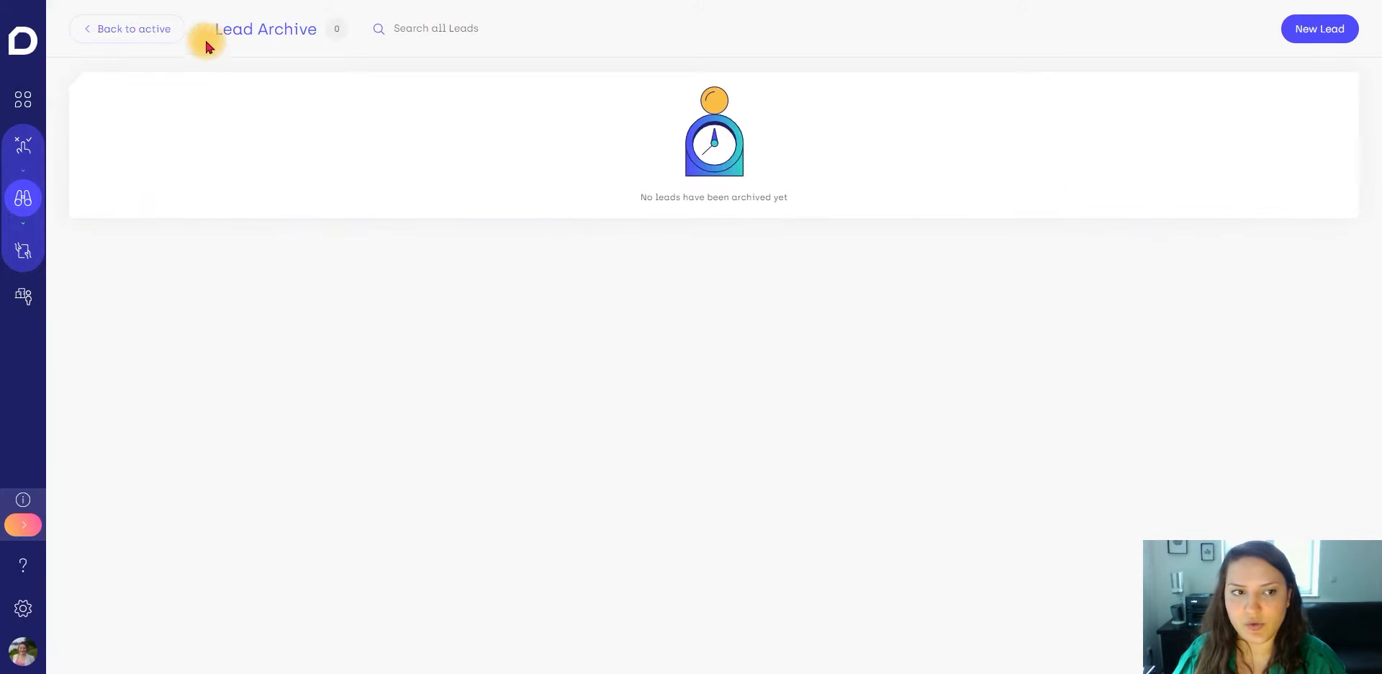
pyautogui.click(179, 42)
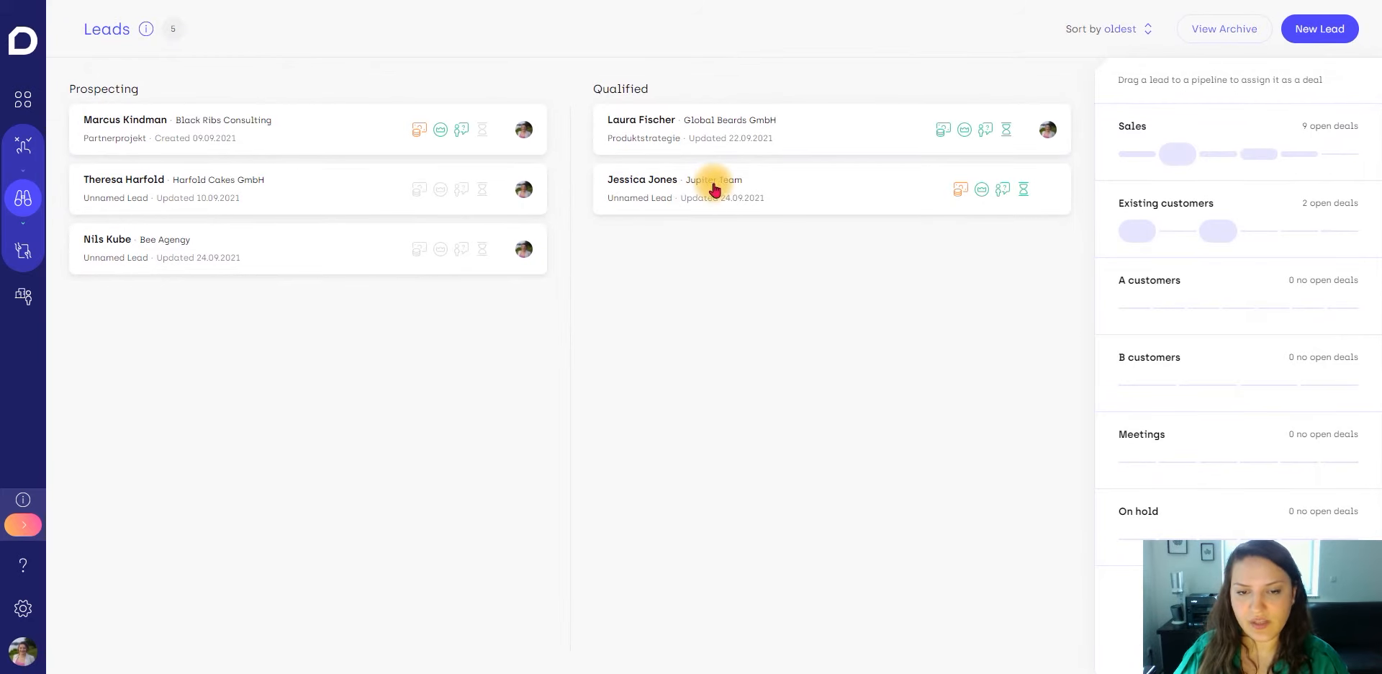
# - Assign the qualified Jupiter Team lead to your own user account and close the lead details
pyautogui.moveTo(661, 181); pyautogui.dragTo(1242, 135)
pyautogui.click(916, 195)
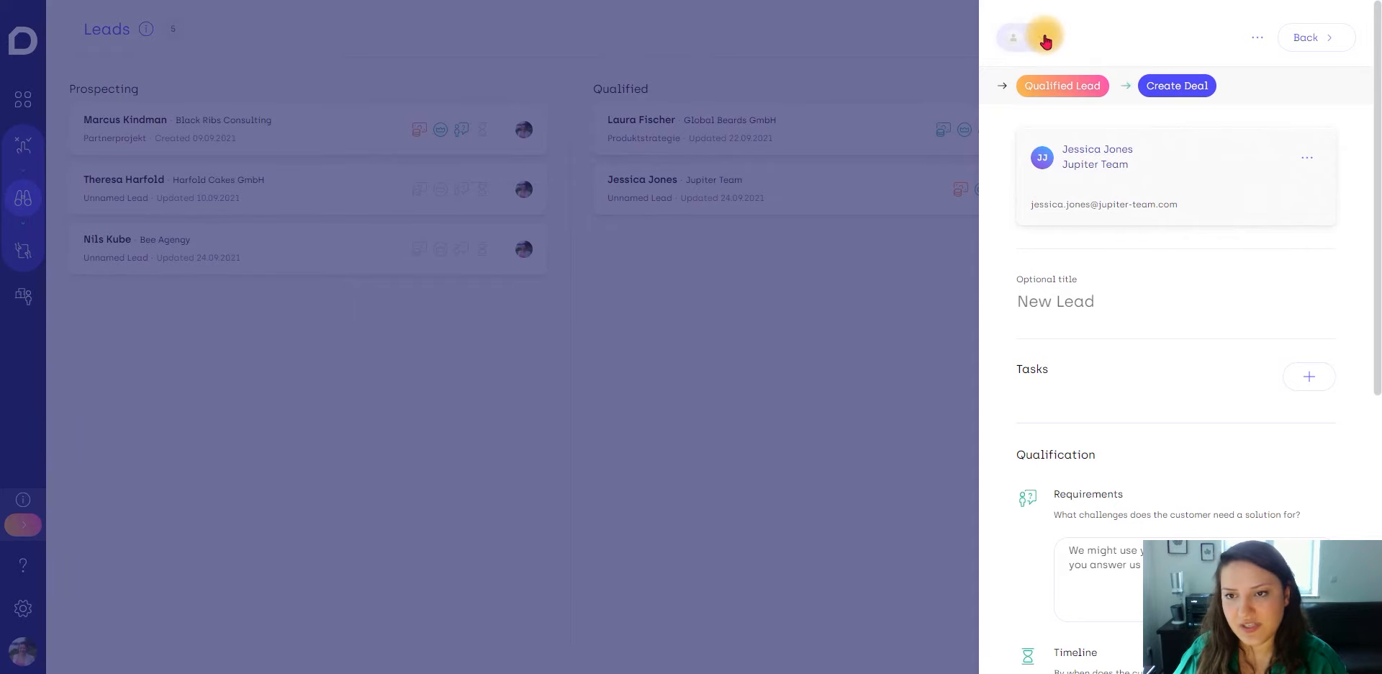
pyautogui.click(1044, 38)
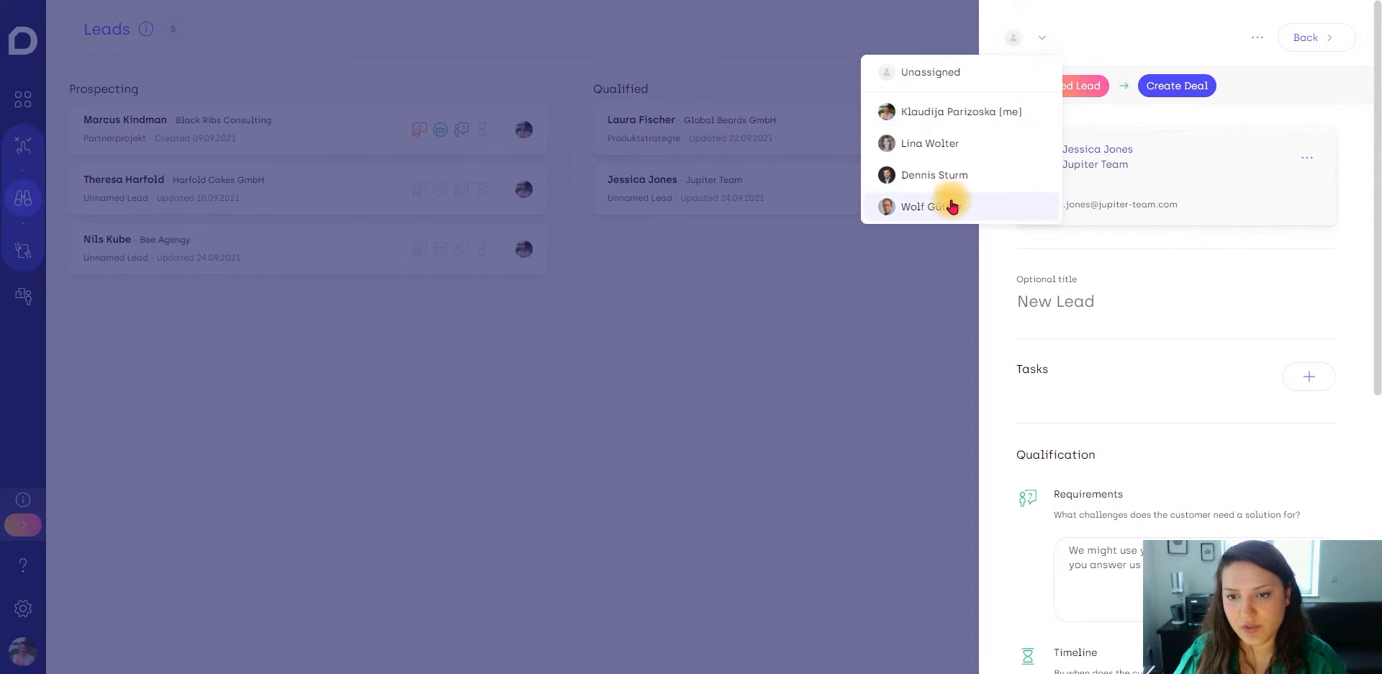
pyautogui.click(978, 118)
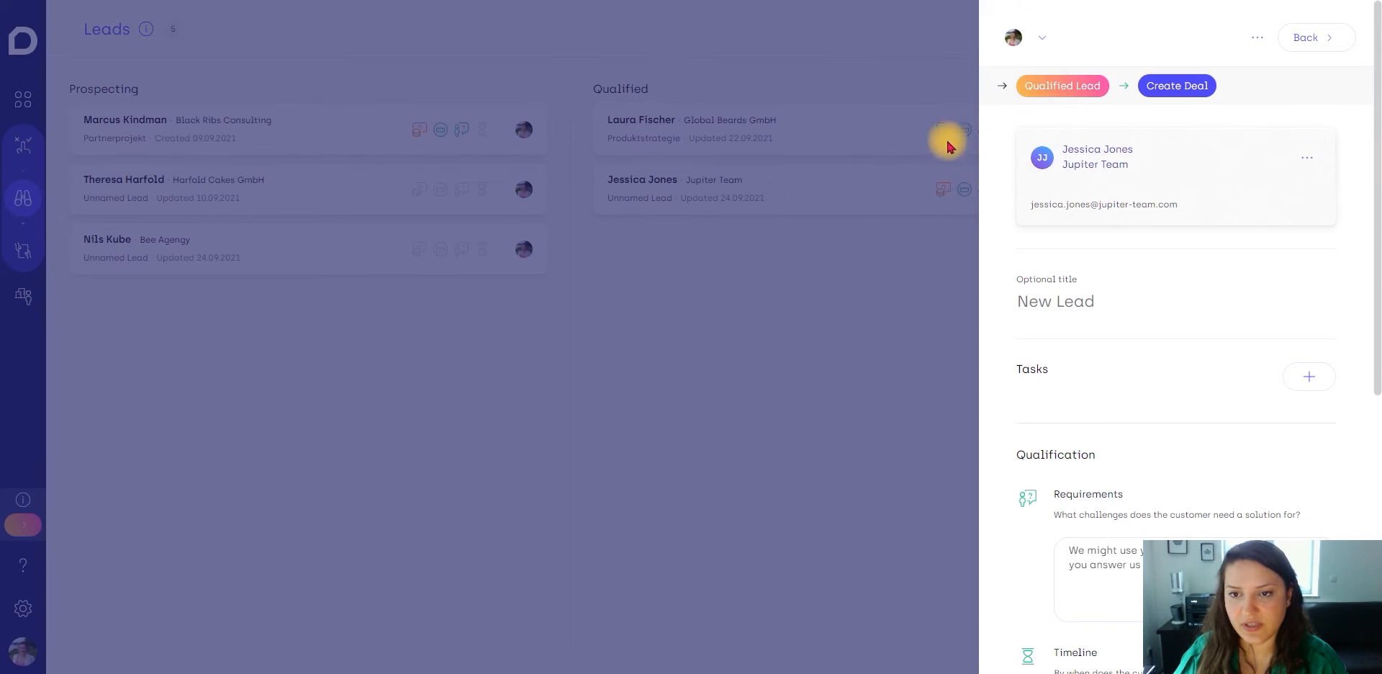
pyautogui.click(887, 188)
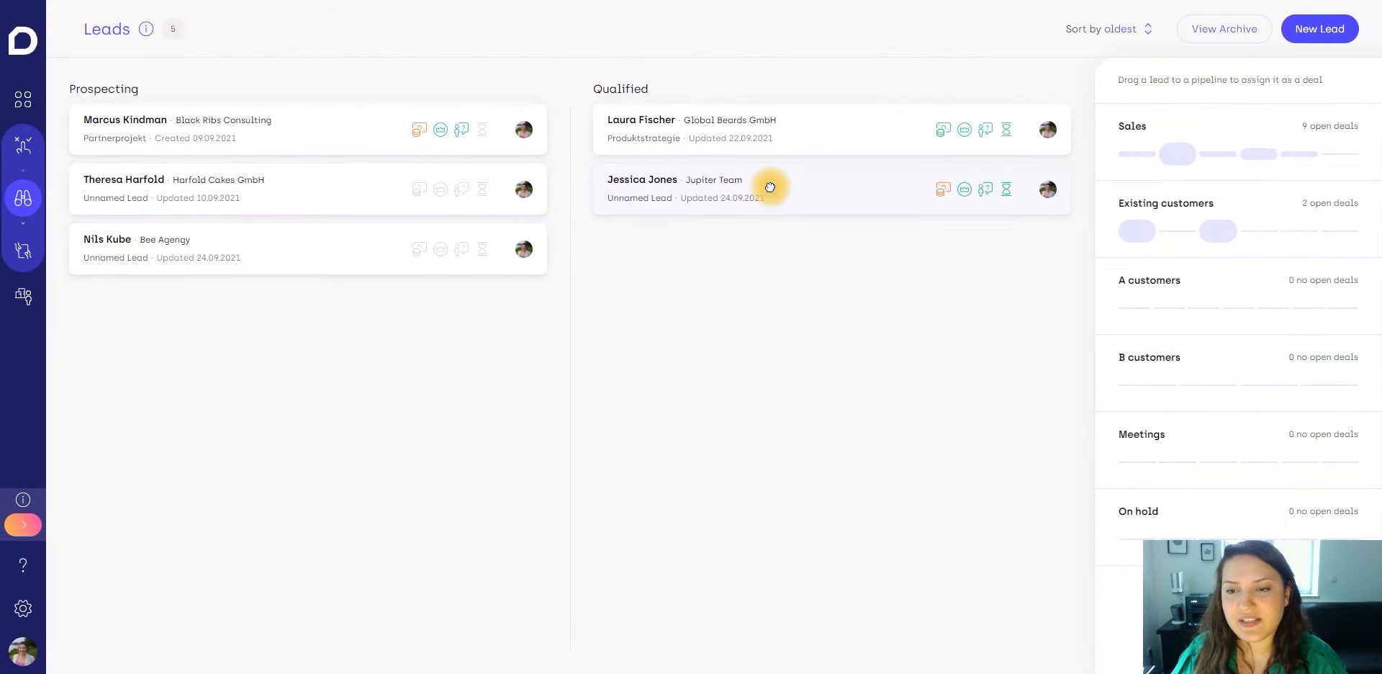
# - Turn the qualified Jupiter Team lead into a deal in the Sales pipeline and open the Sales deals board
pyautogui.moveTo(771, 187); pyautogui.dragTo(1324, 148)
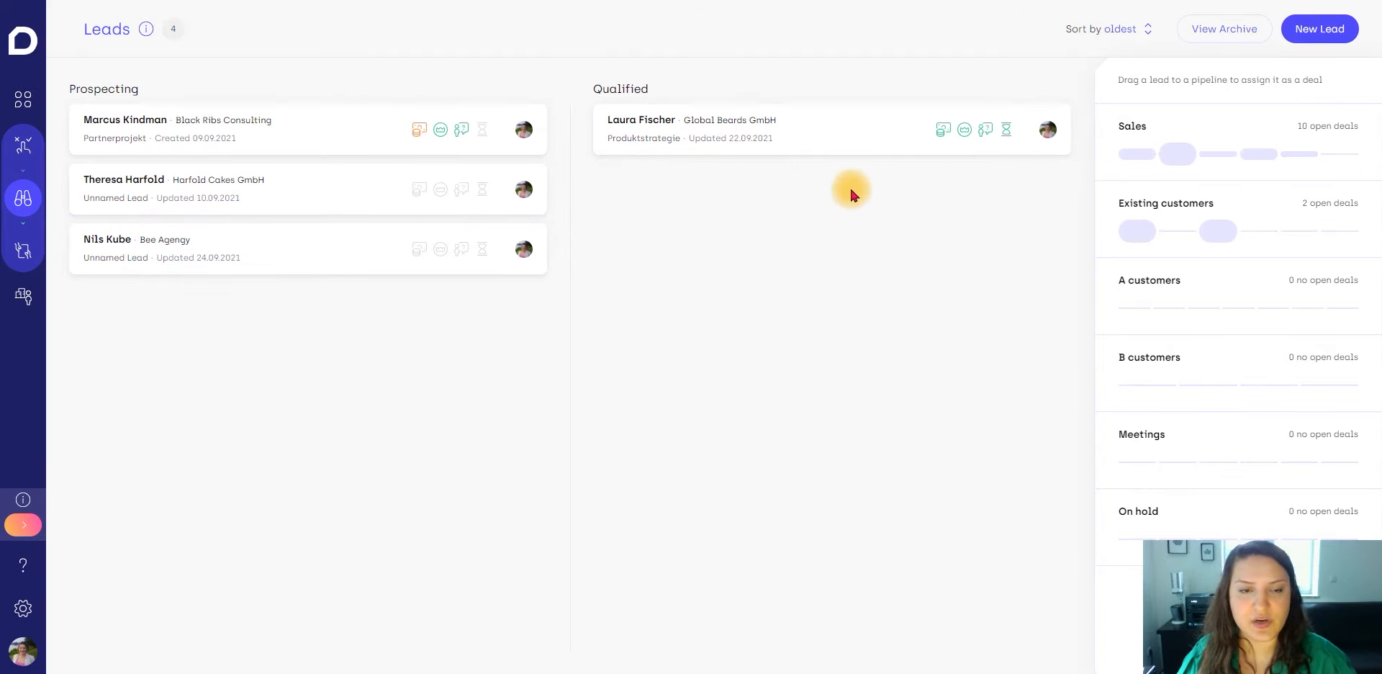
pyautogui.click(20, 258)
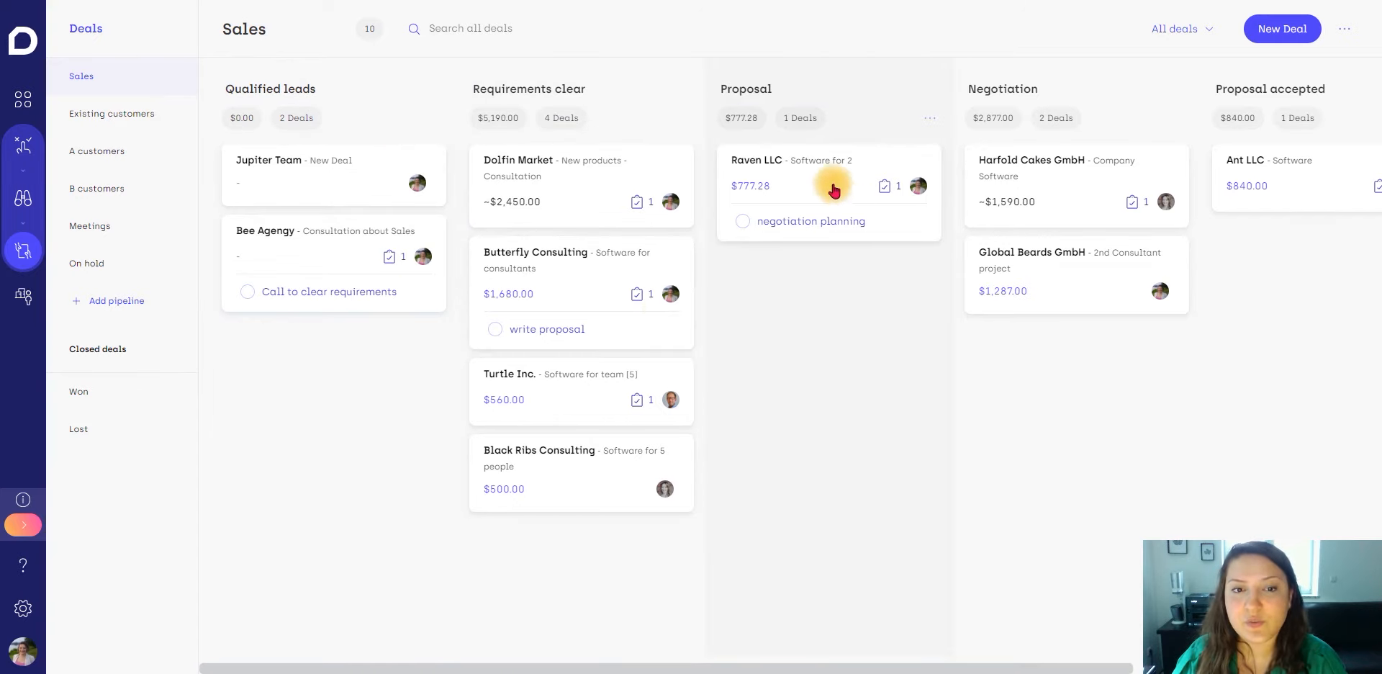
pyautogui.click(835, 85)
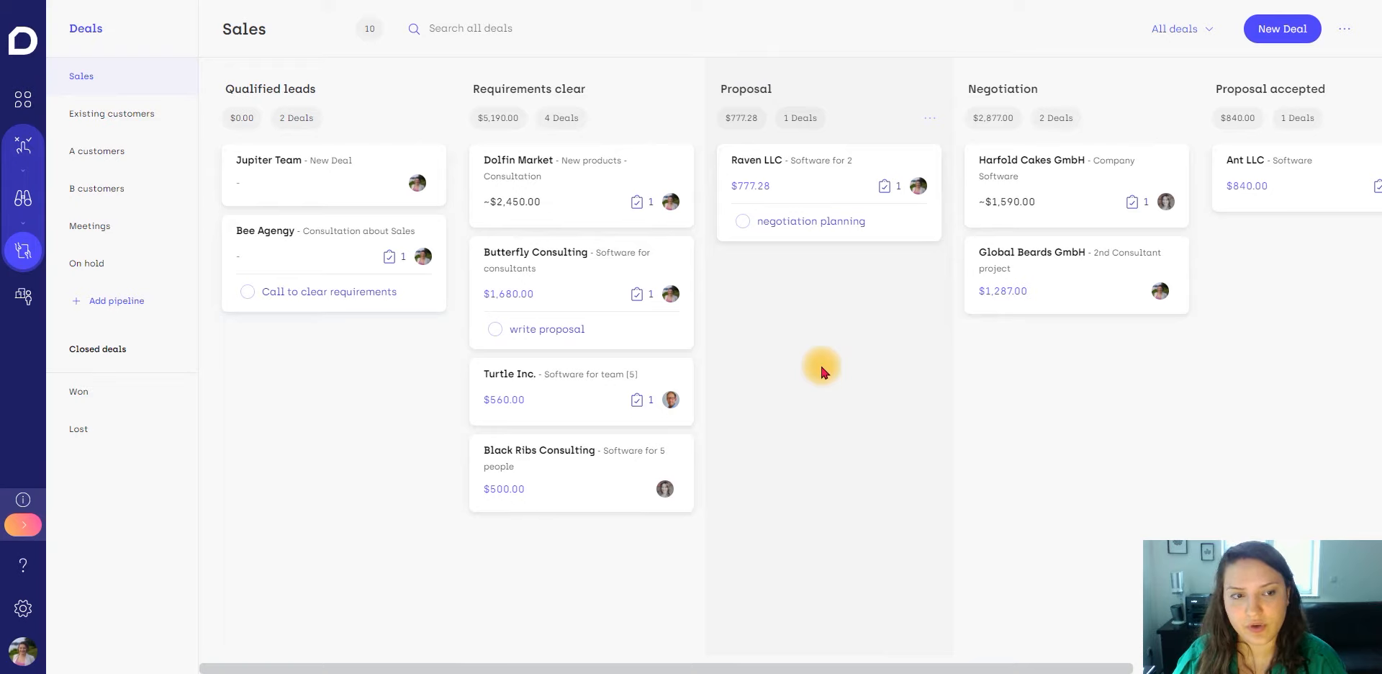
pyautogui.moveTo(386, 94)
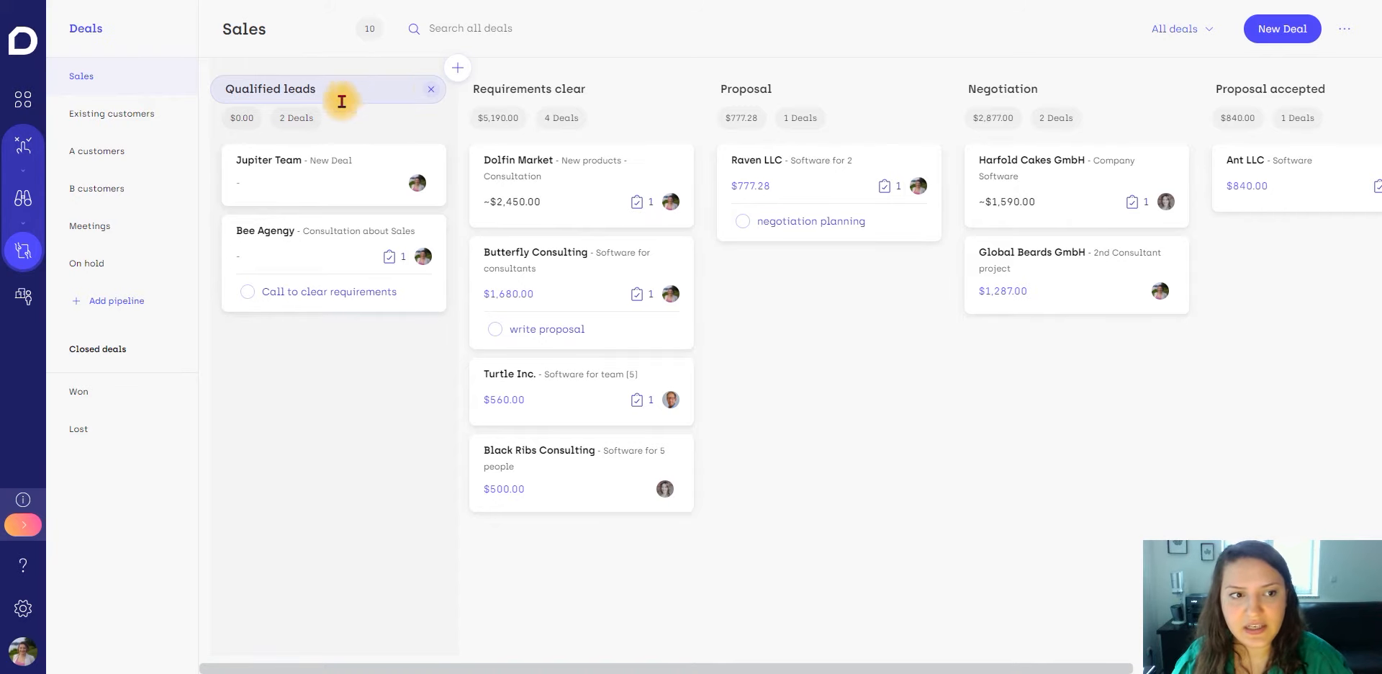
# - Examine the stages of the Existing customers, A customers, B customers, Meetings and On hold pipelines, ending back on the Sales pipeline
pyautogui.click(106, 119)
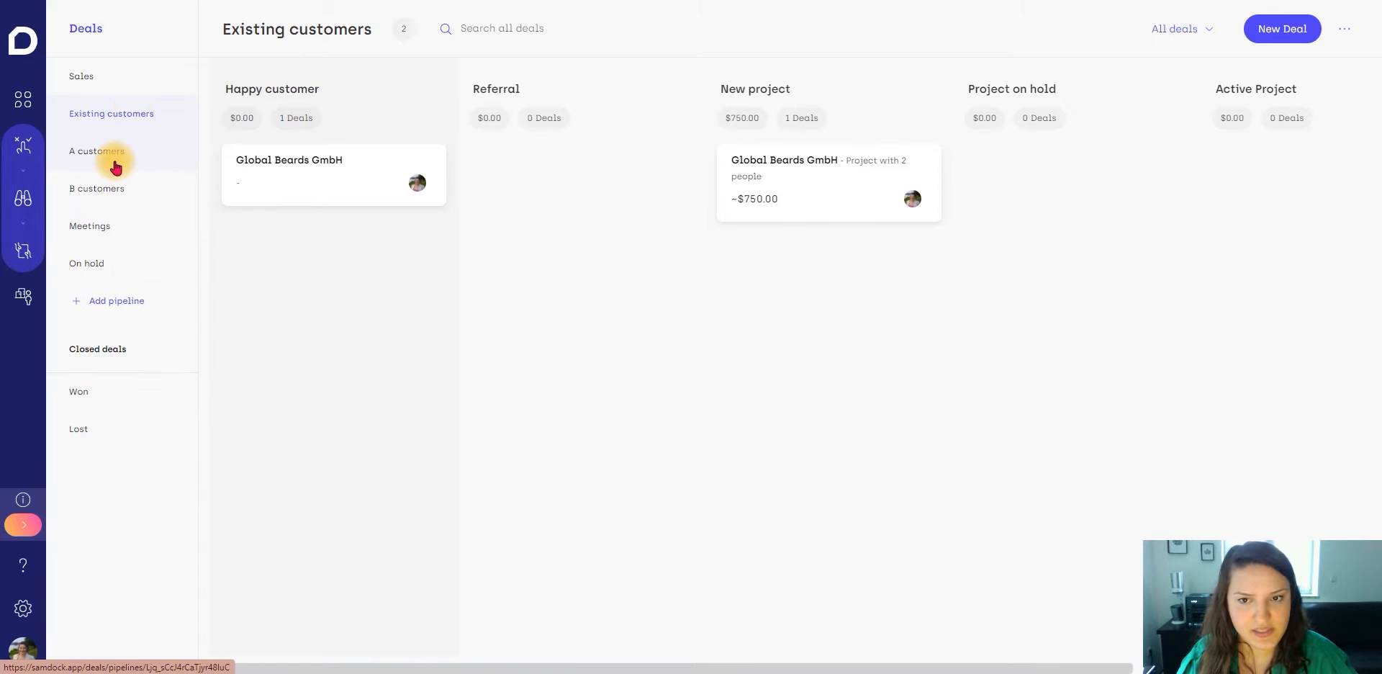
pyautogui.click(109, 75)
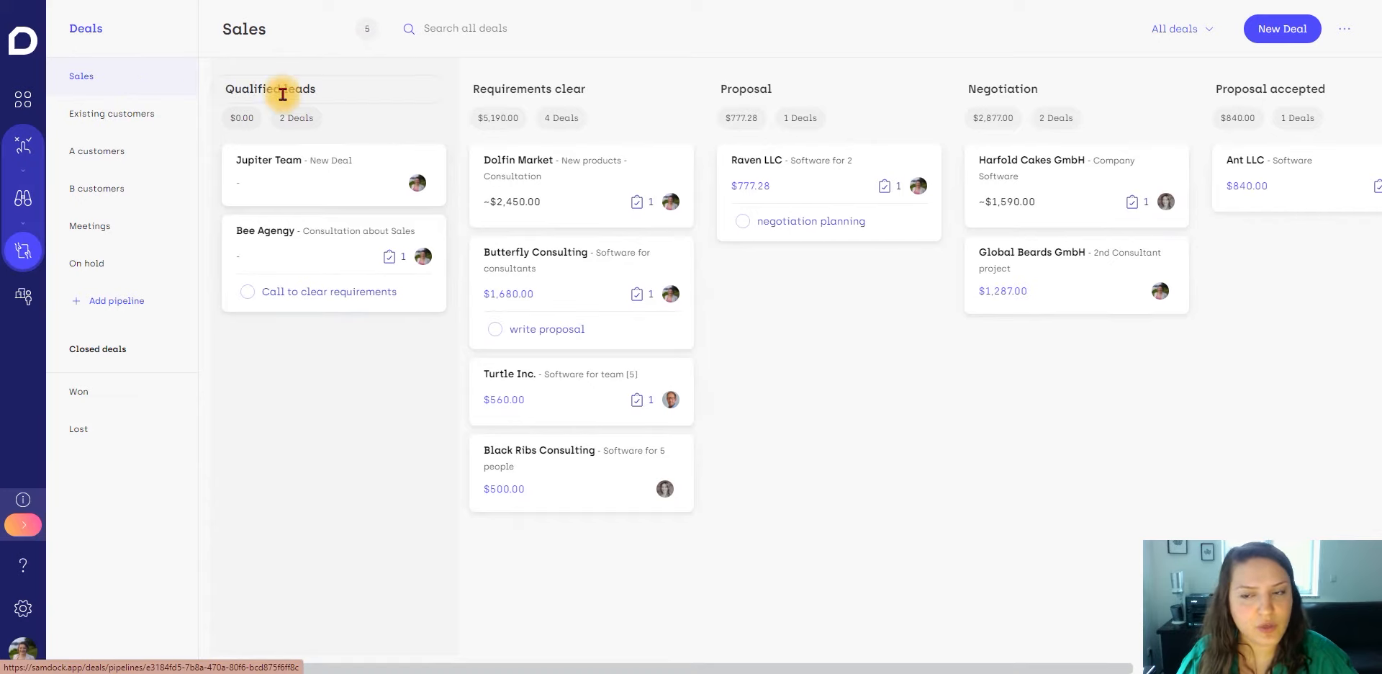
pyautogui.click(132, 117)
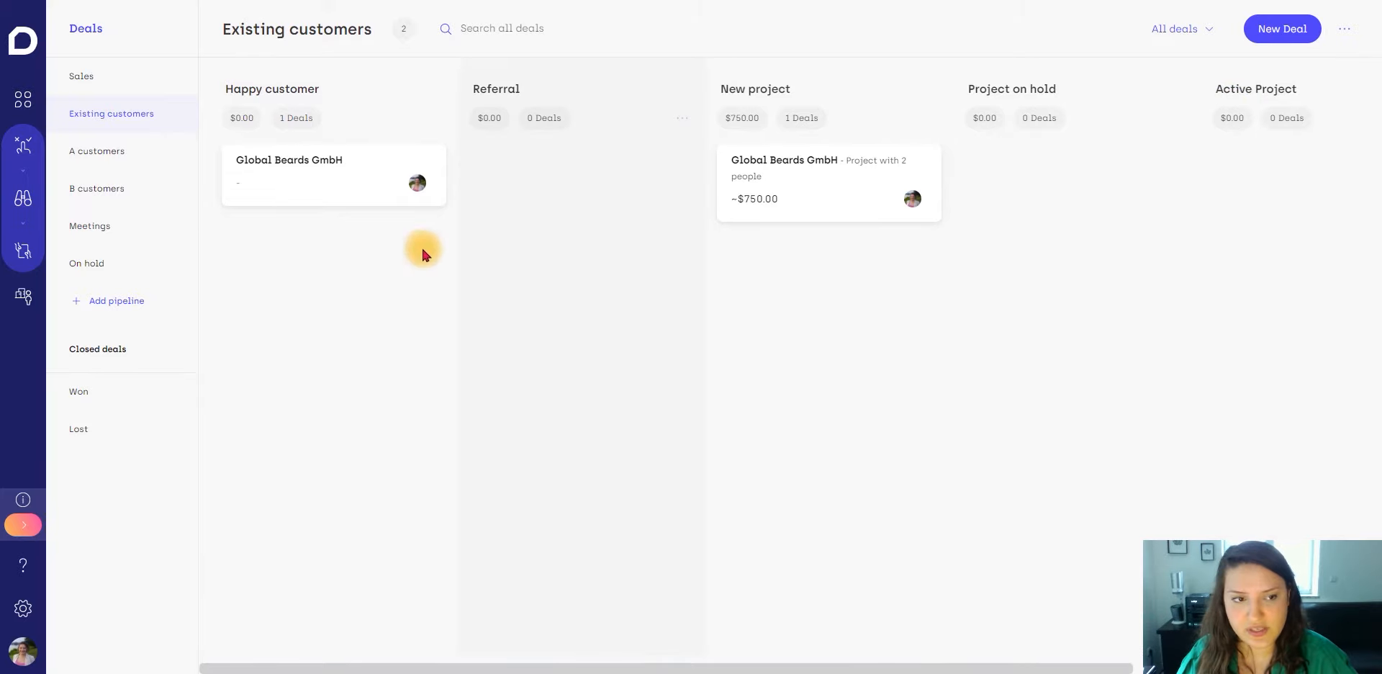
pyautogui.click(130, 152)
pyautogui.click(137, 192)
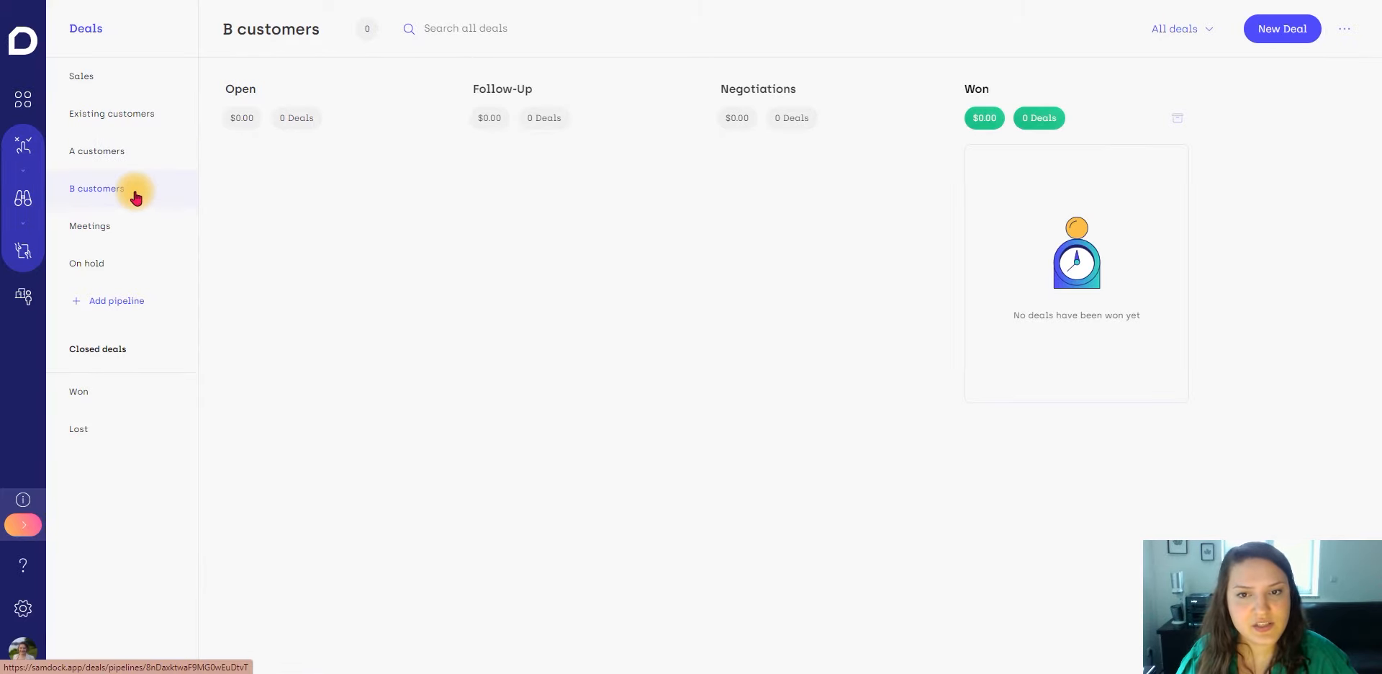
pyautogui.click(131, 157)
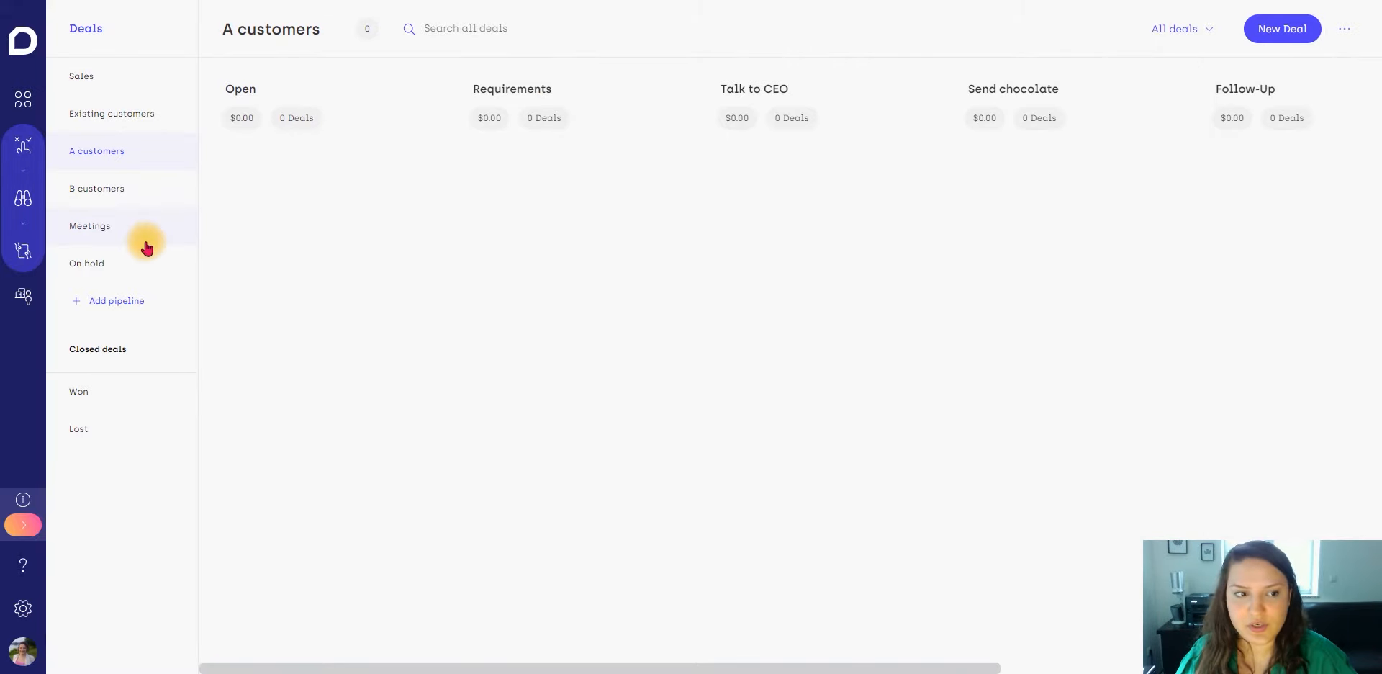
pyautogui.click(124, 238)
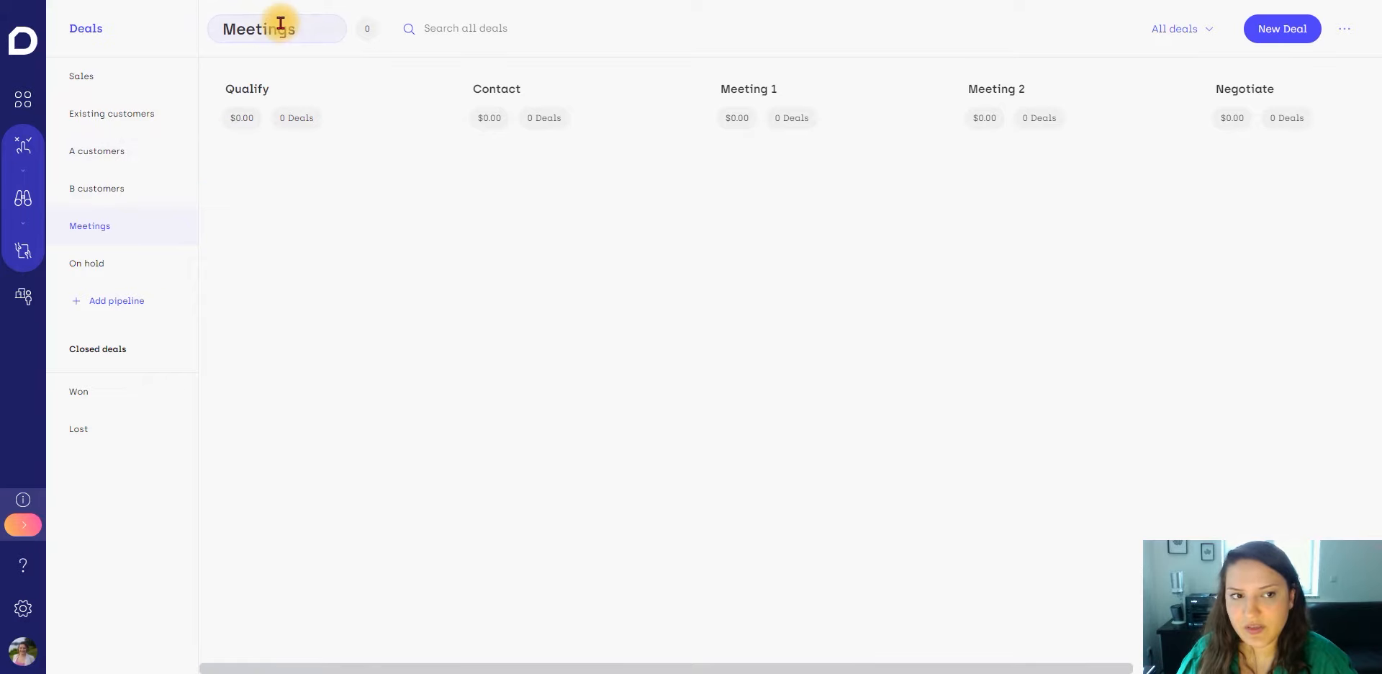
pyautogui.click(118, 267)
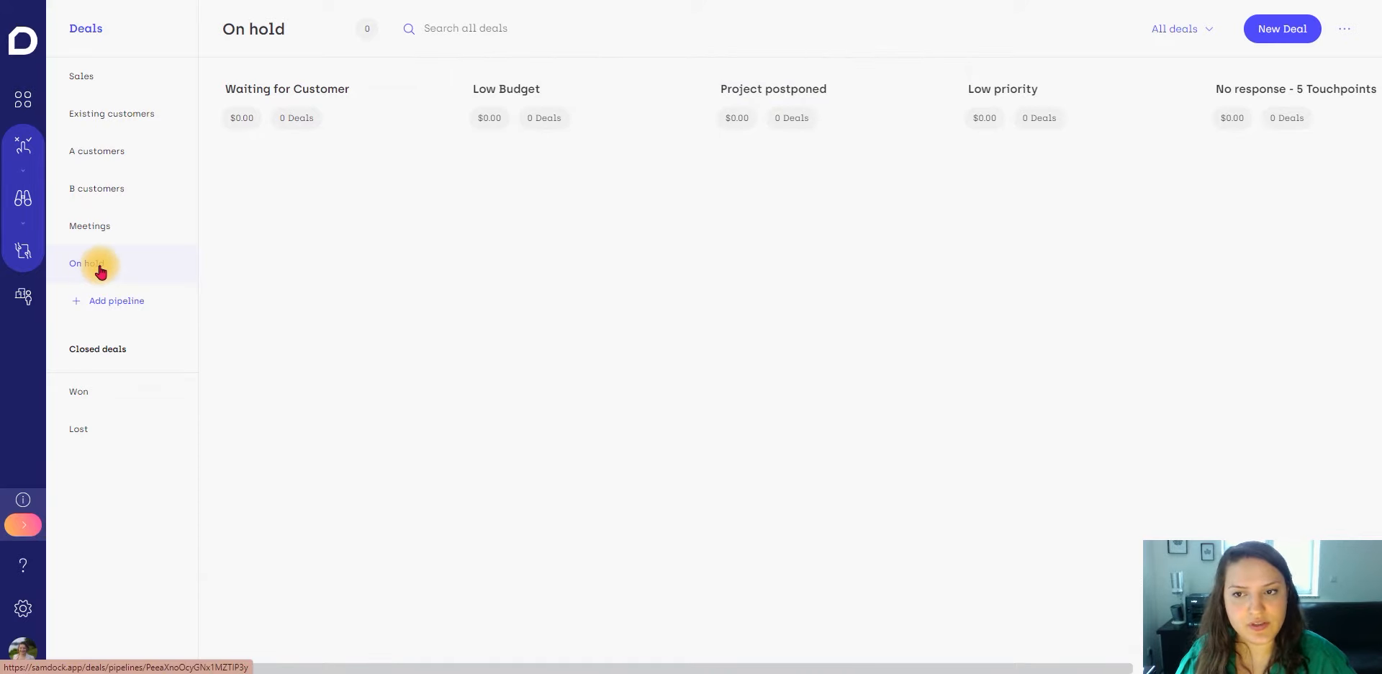
pyautogui.click(88, 77)
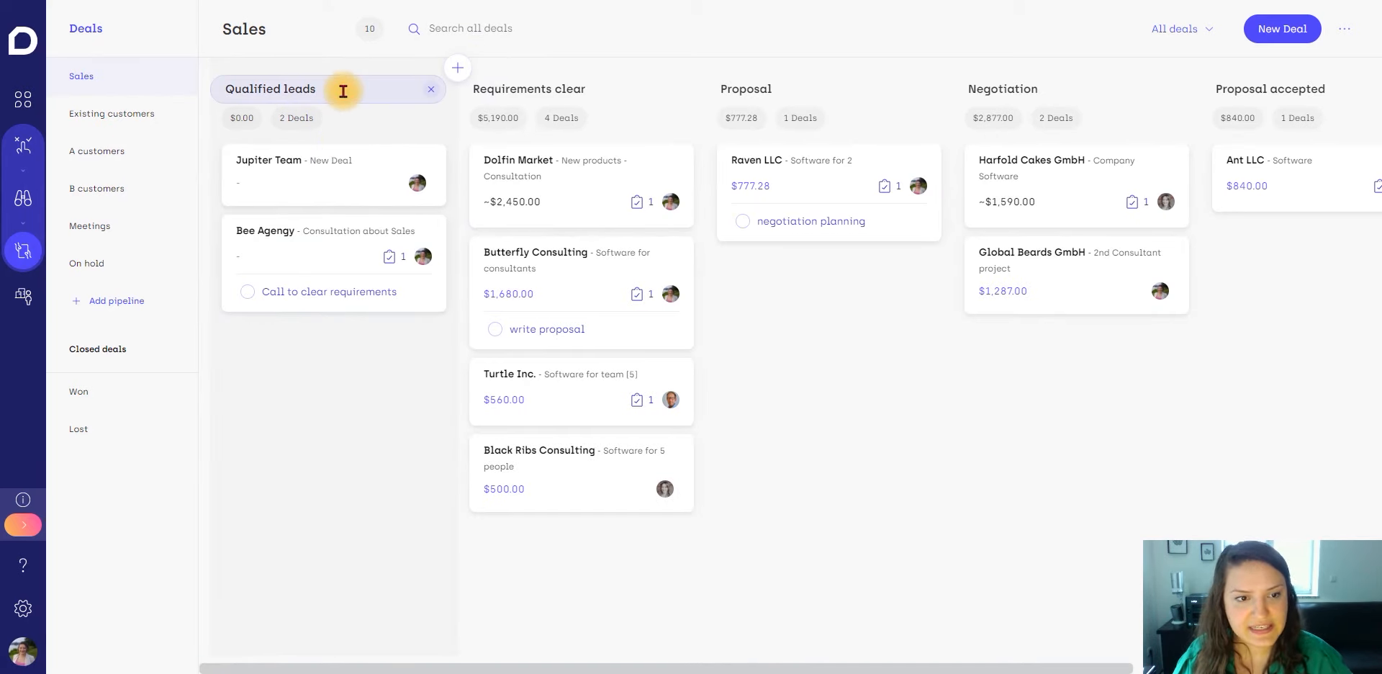
# - Open the Jupiter Team deal in the Sales pipeline and rename it "software for 5 people"
pyautogui.click(279, 172)
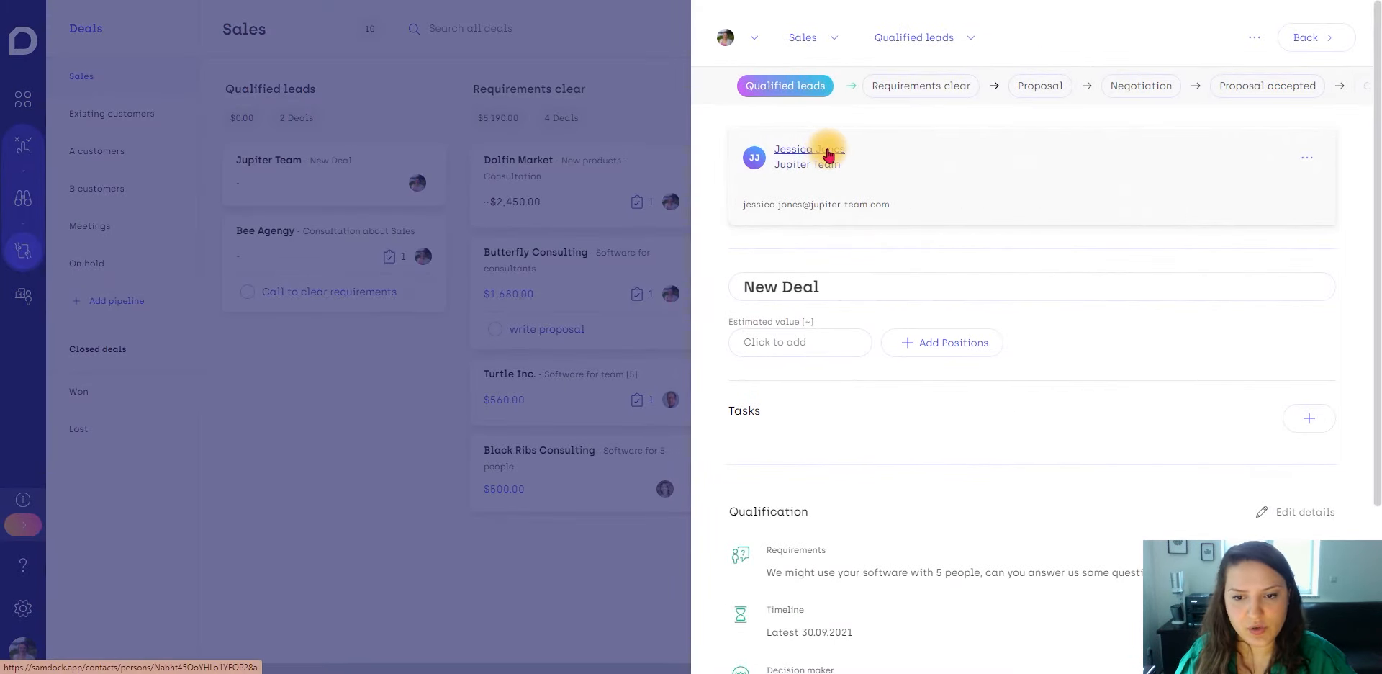
pyautogui.moveTo(828, 291); pyautogui.dragTo(718, 297)
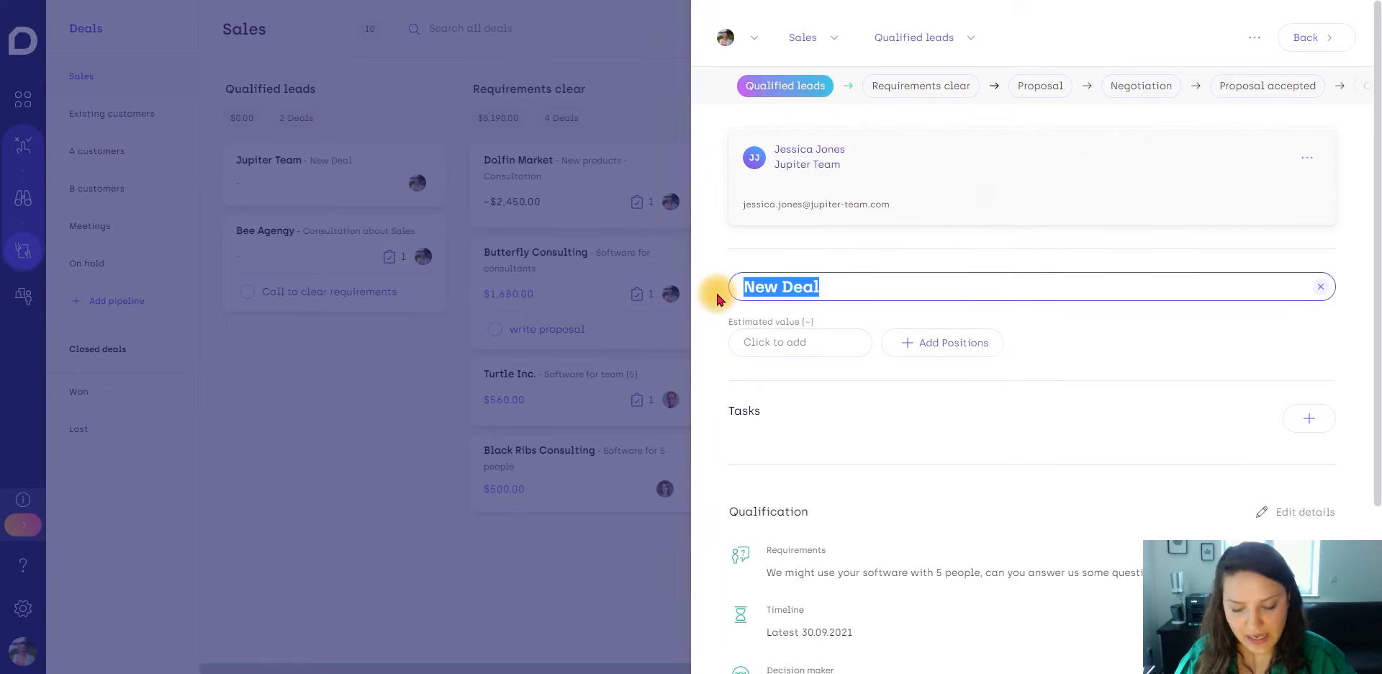
pyautogui.press('BackSpace')
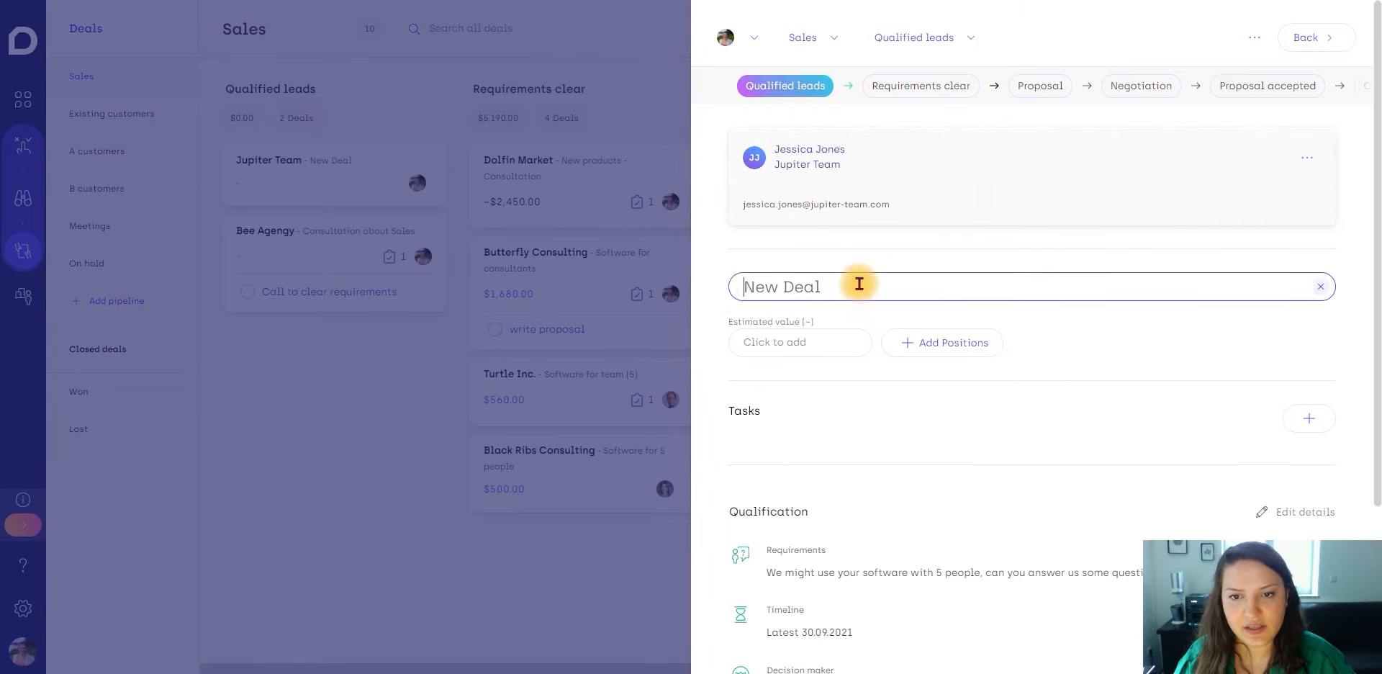
pyautogui.scroll(-2, 861, 309)
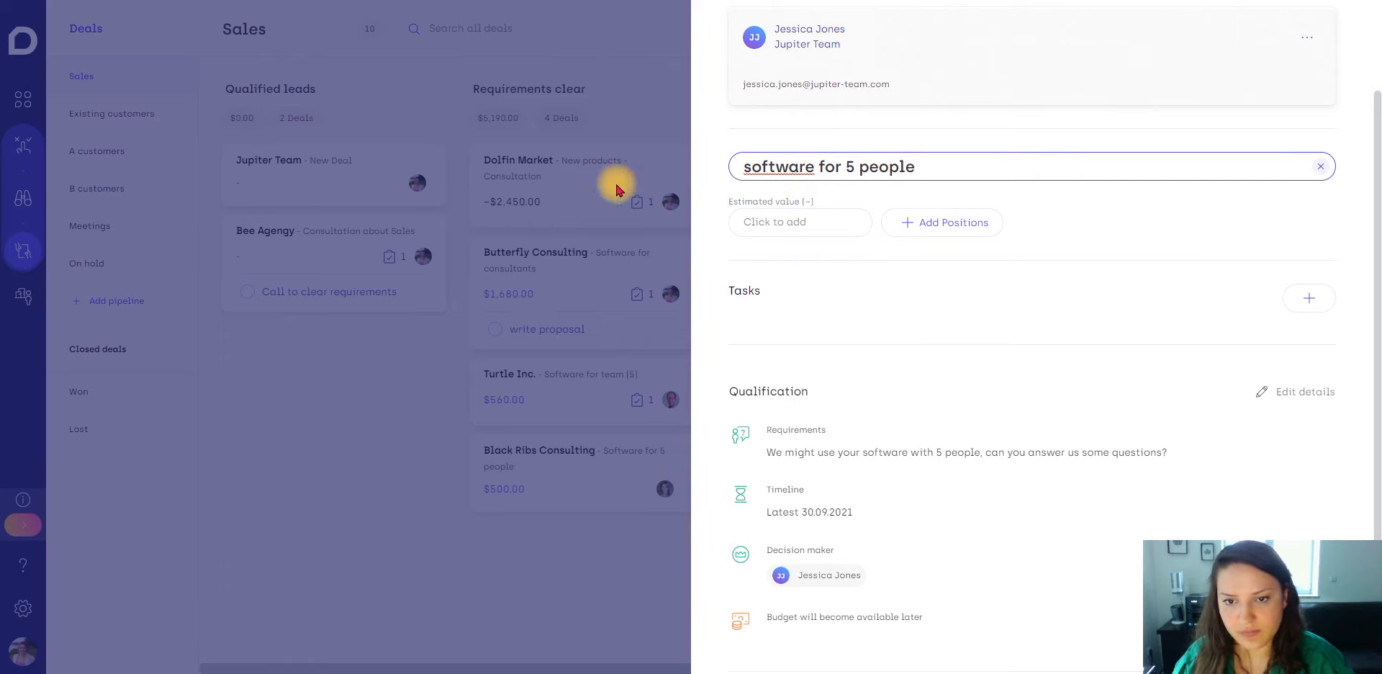
pyautogui.click(1128, 231)
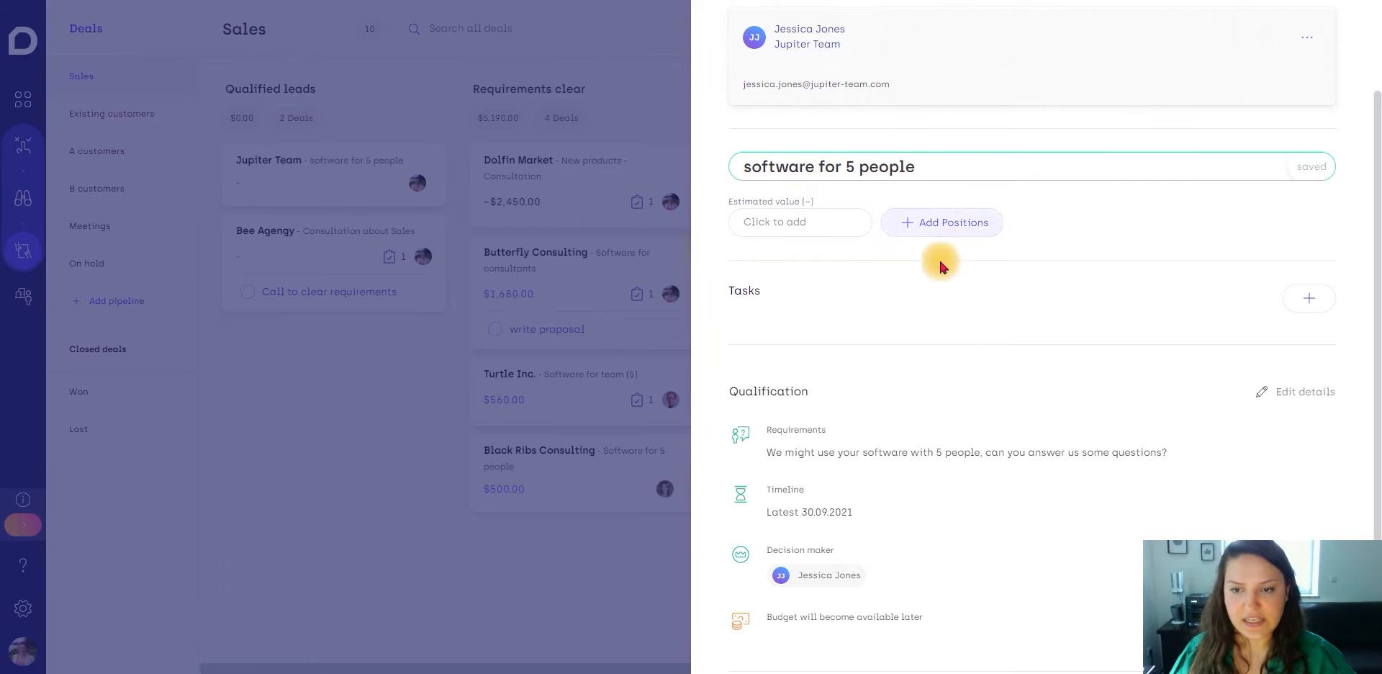
# - Add a "software" position to the Jupiter Team deal with quantity 5, a net value of $150 and 12% tax
pyautogui.moveTo(731, 201); pyautogui.dragTo(810, 214)
pyautogui.click(809, 222)
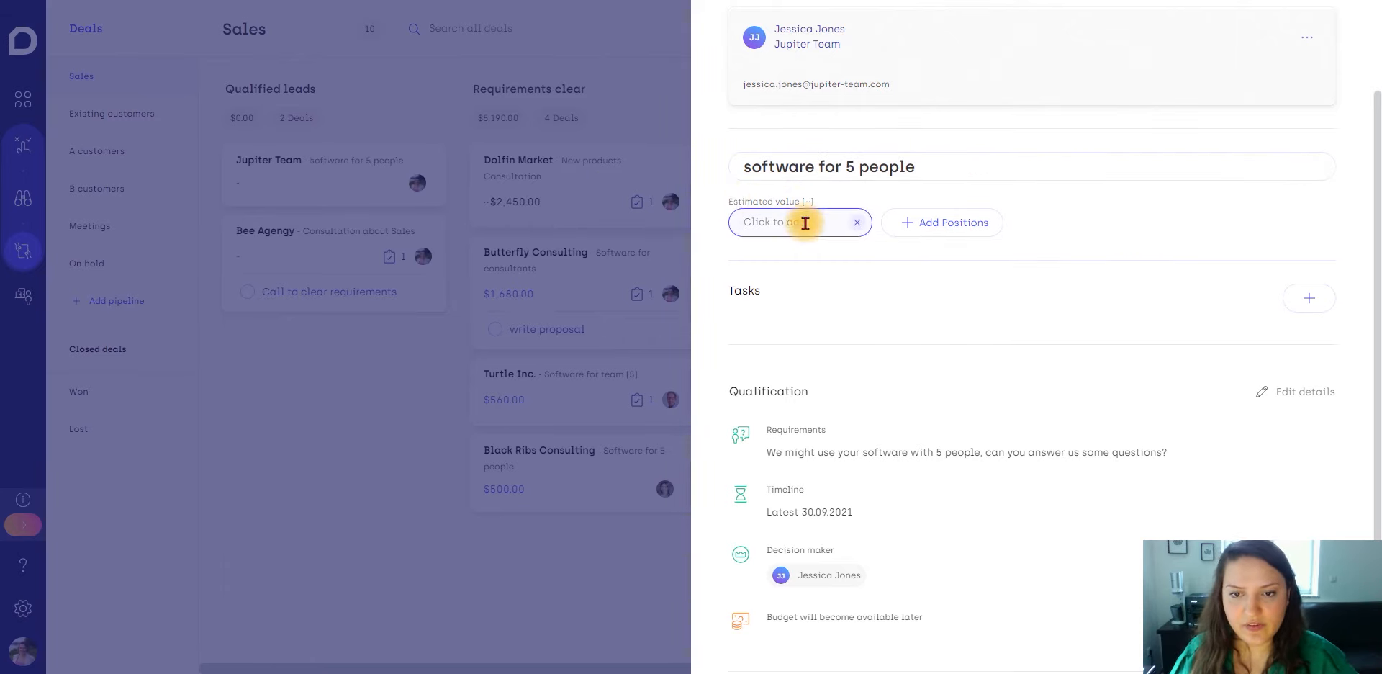
pyautogui.click(946, 232)
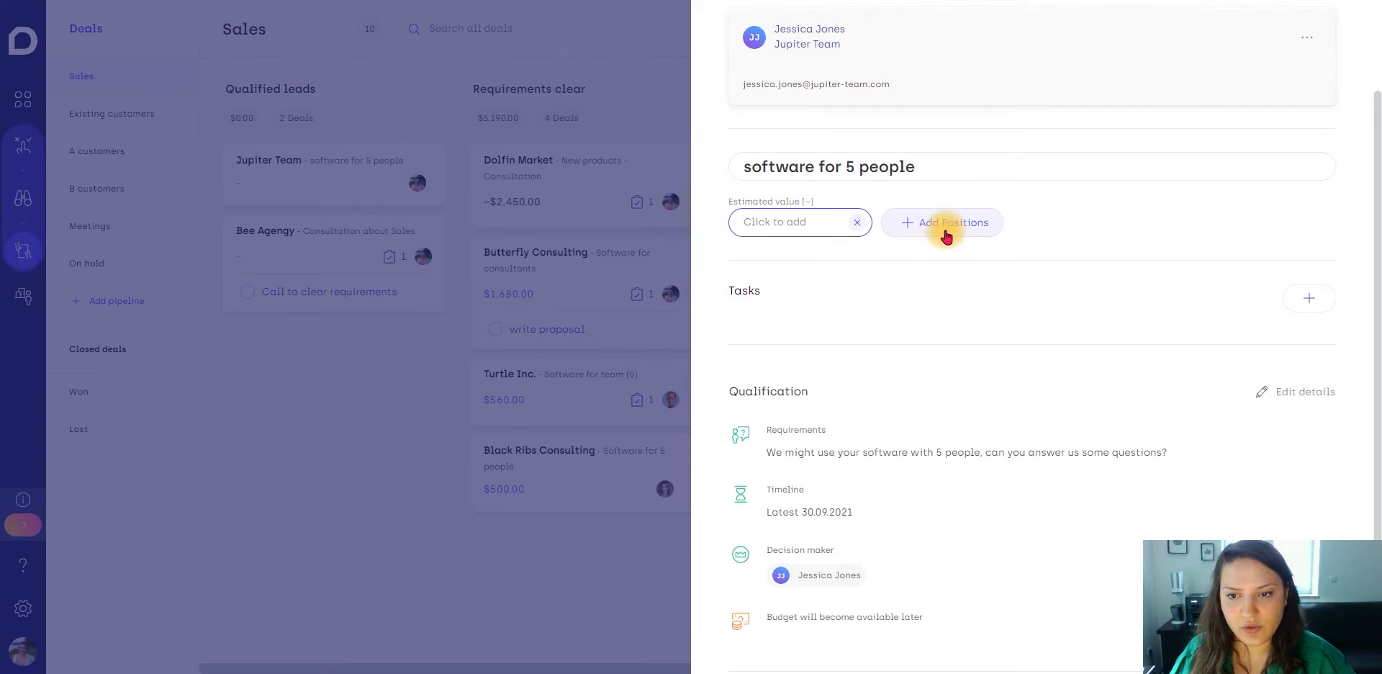
pyautogui.click(792, 317)
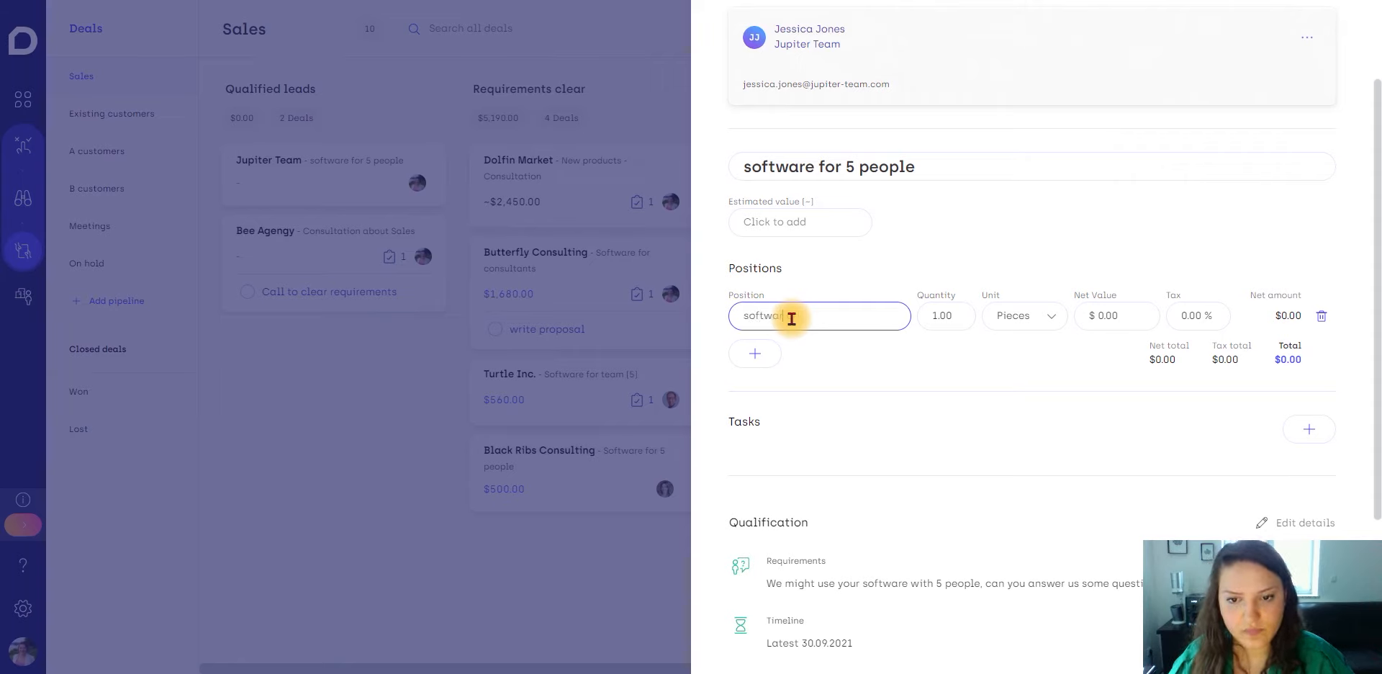
pyautogui.write('re')
pyautogui.click(933, 317)
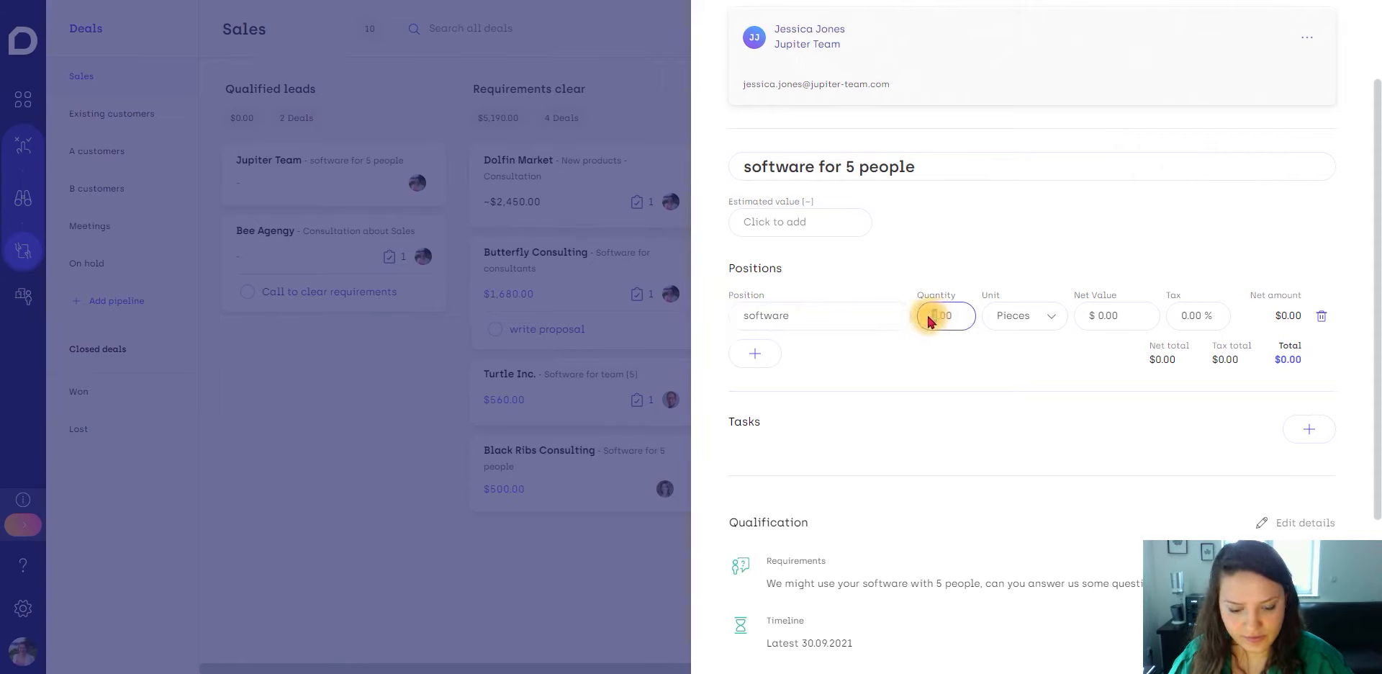
pyautogui.write('5')
pyautogui.click(1095, 315)
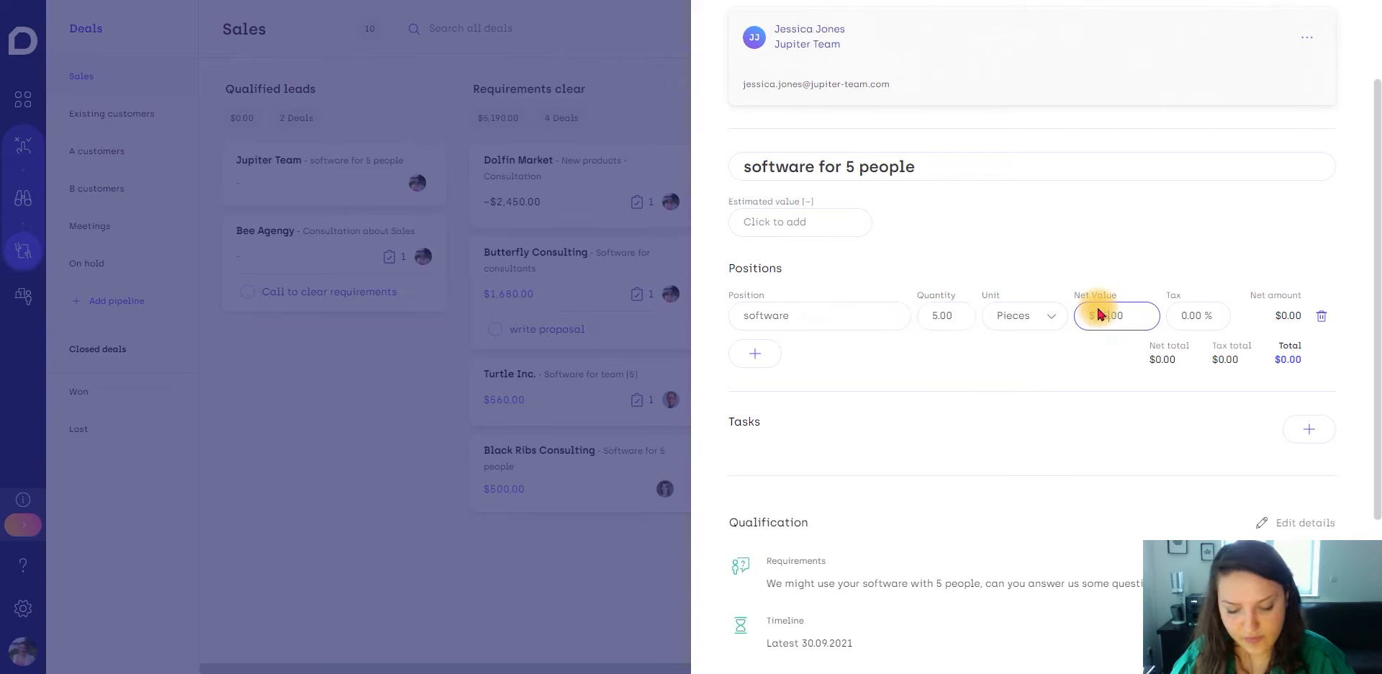
pyautogui.click(1182, 317)
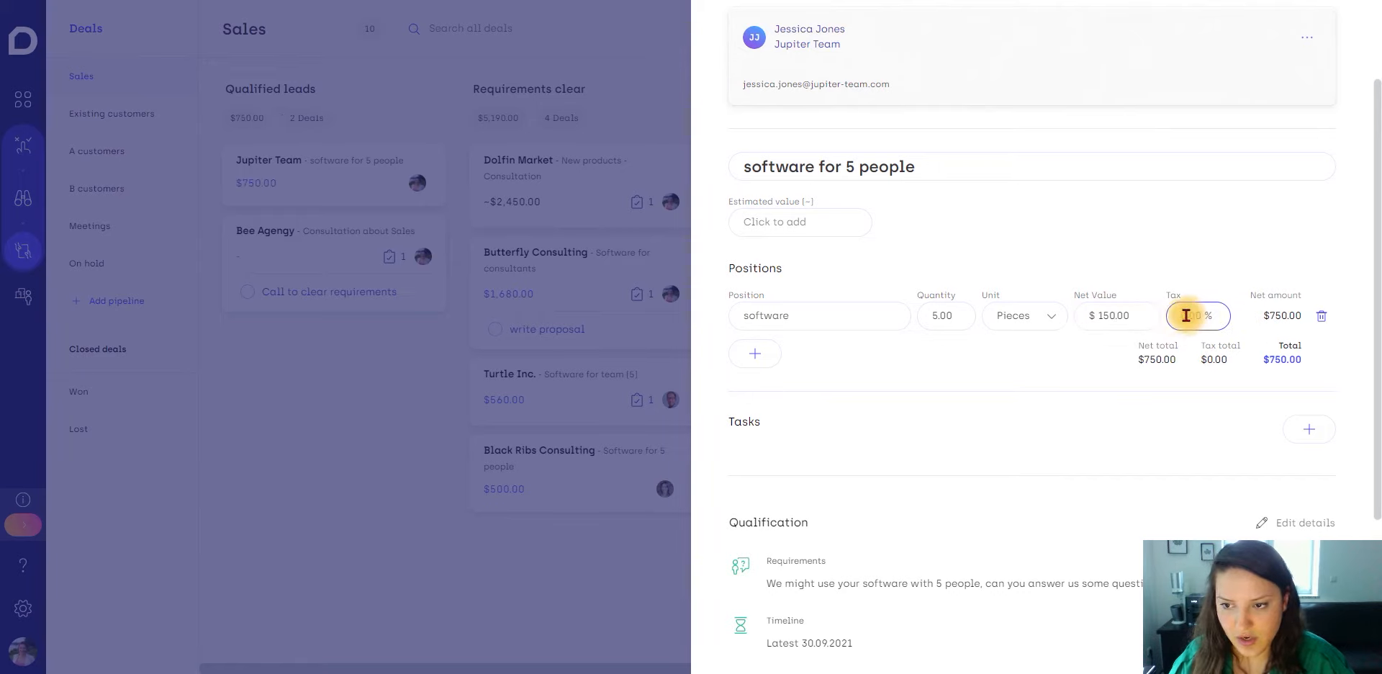
pyautogui.write('12')
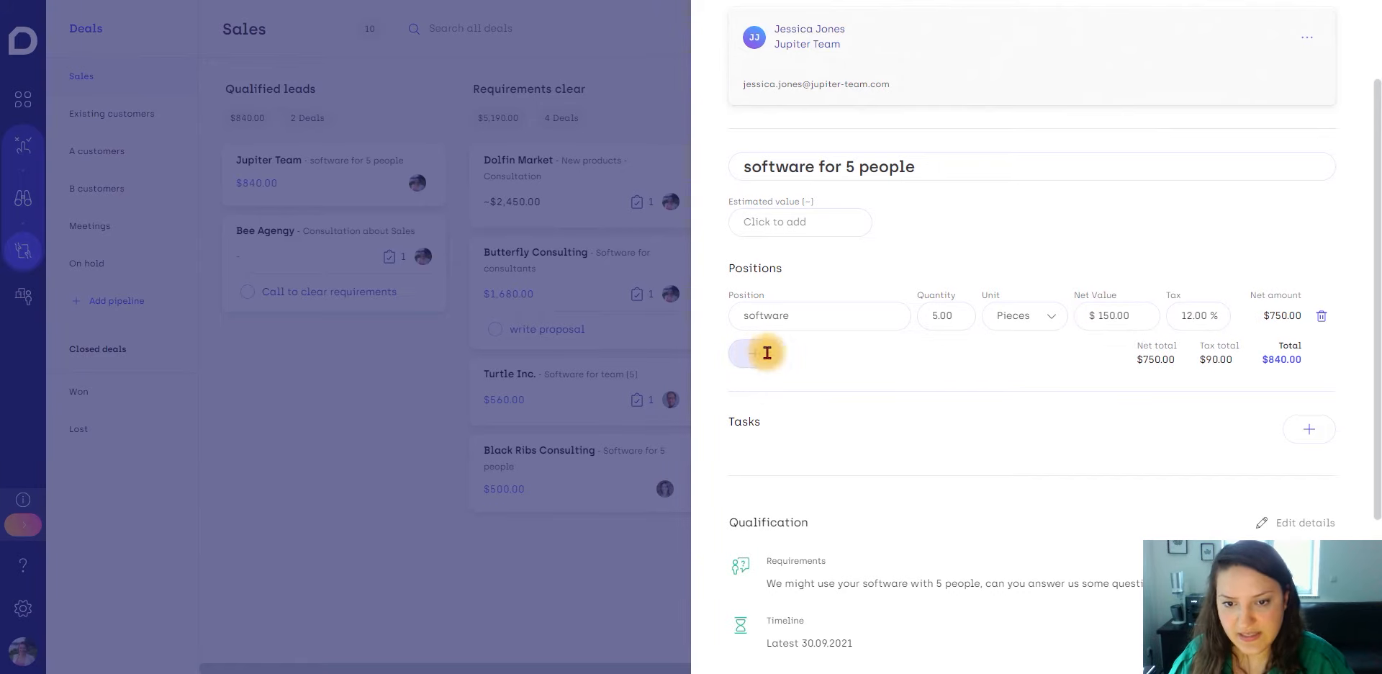
# - Add a "consultation" position to the deal with 4 hours, a net value of $200 and 12% tax
pyautogui.click(756, 353)
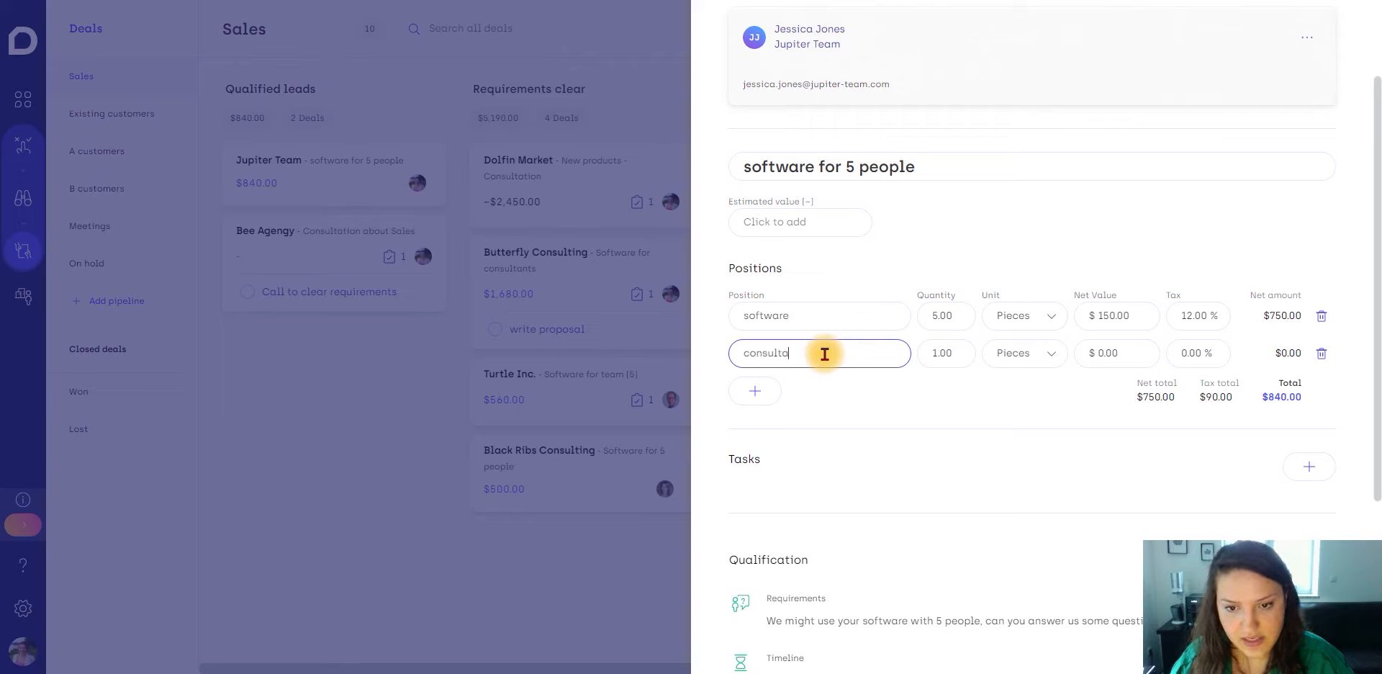
pyautogui.write('consultation')
pyautogui.click(1040, 352)
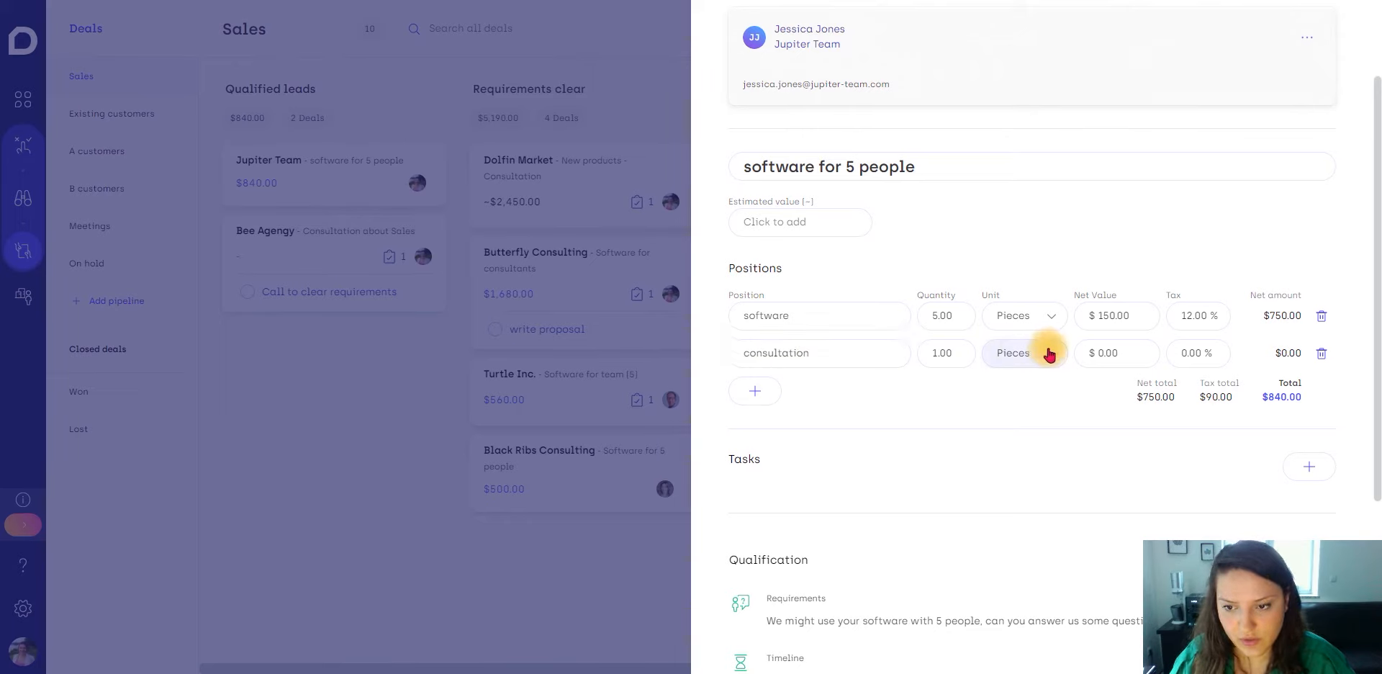
pyautogui.click(1026, 418)
pyautogui.click(930, 356)
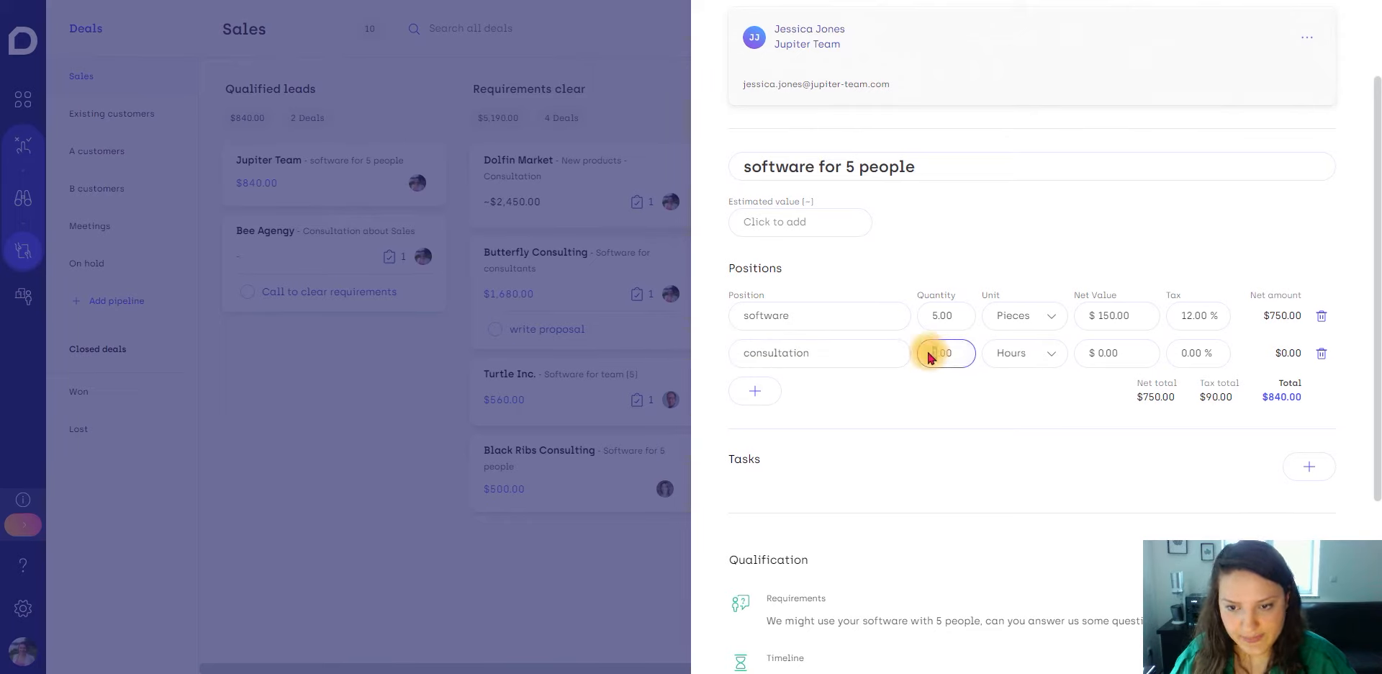
pyautogui.write('4')
pyautogui.click(1097, 353)
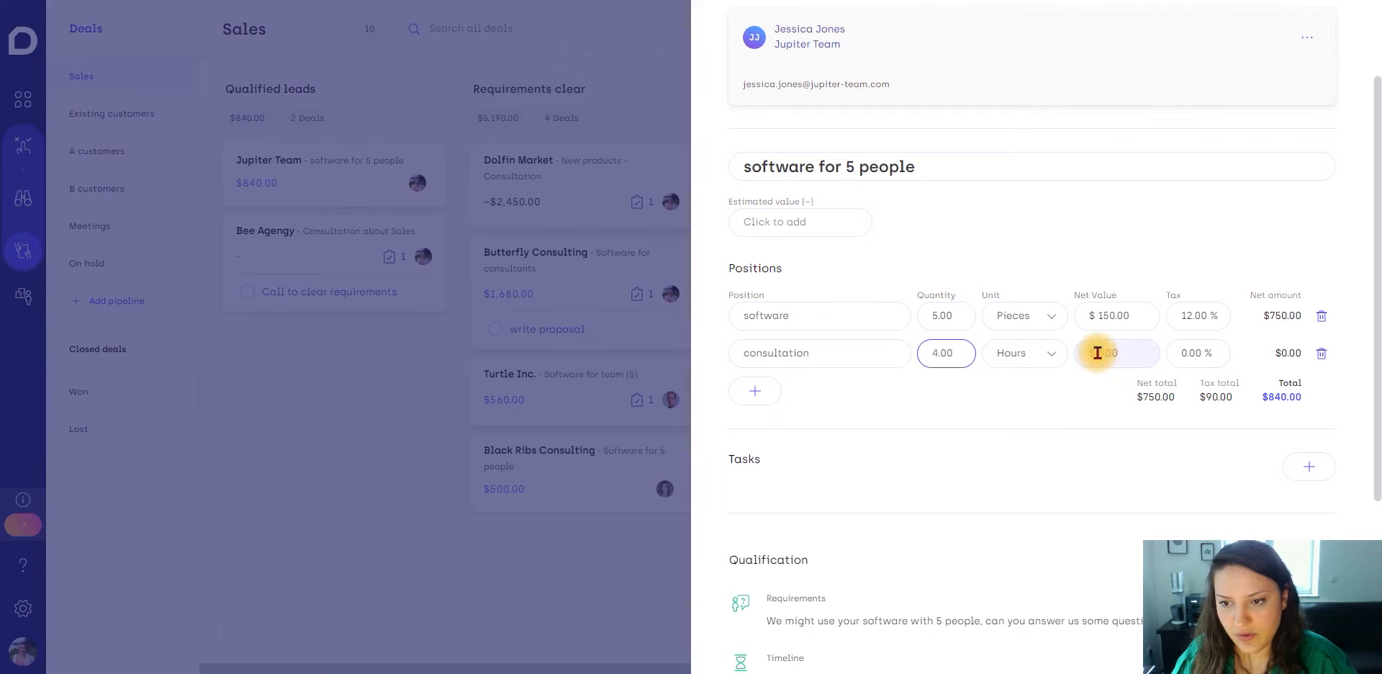
pyautogui.click(1100, 353)
pyautogui.doubleClick(1102, 353)
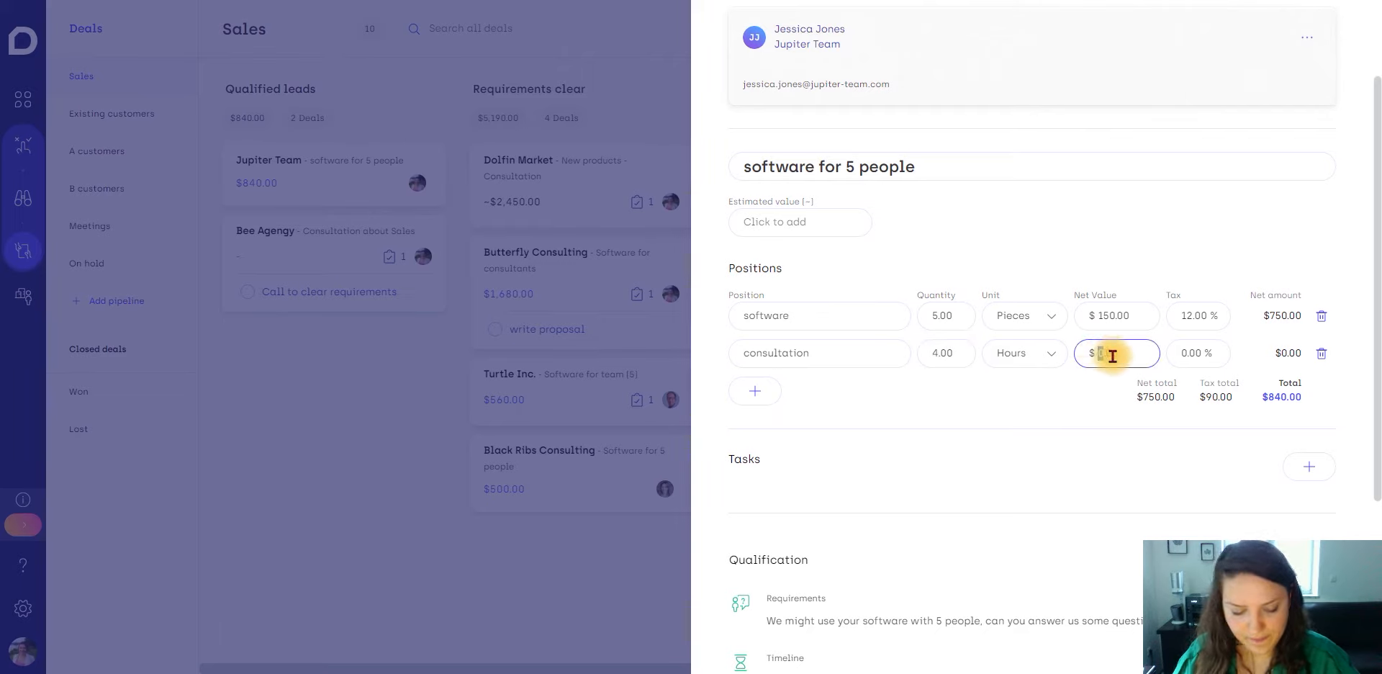
pyautogui.write('200')
pyautogui.click(1188, 352)
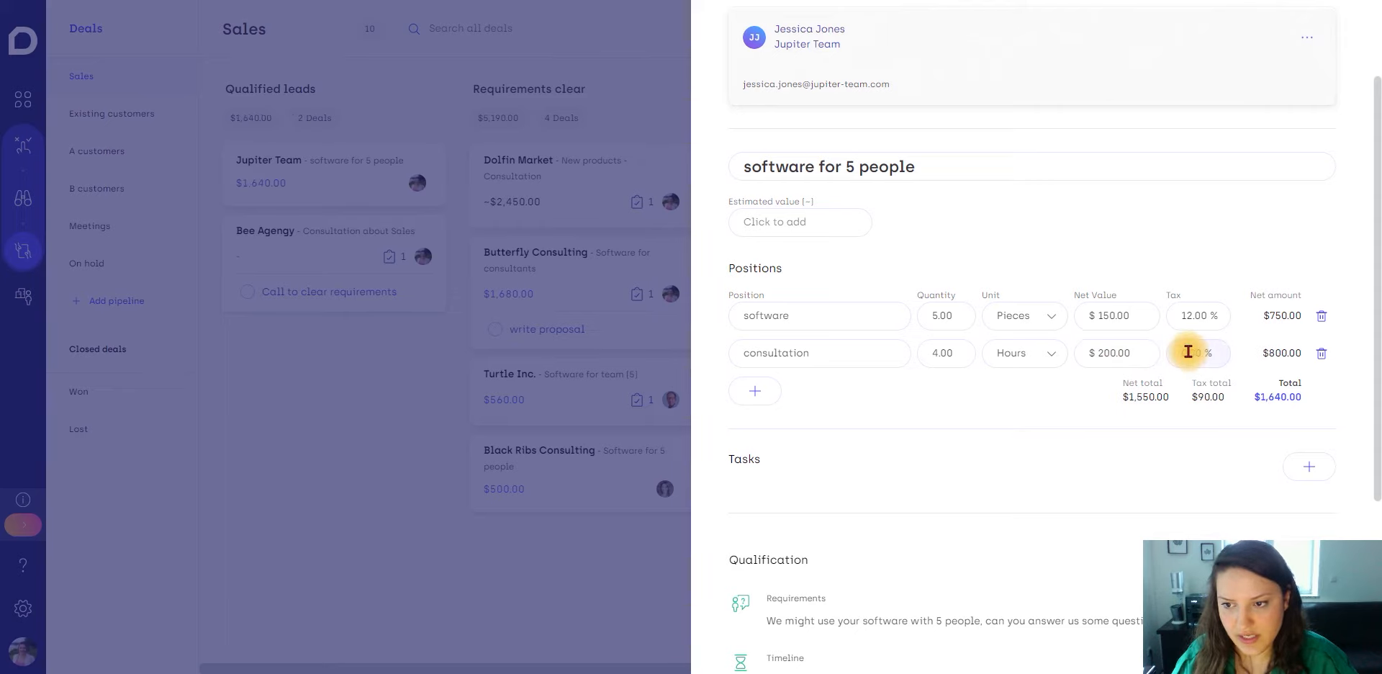
pyautogui.doubleClick(1186, 352)
pyautogui.write('12')
pyautogui.click(977, 424)
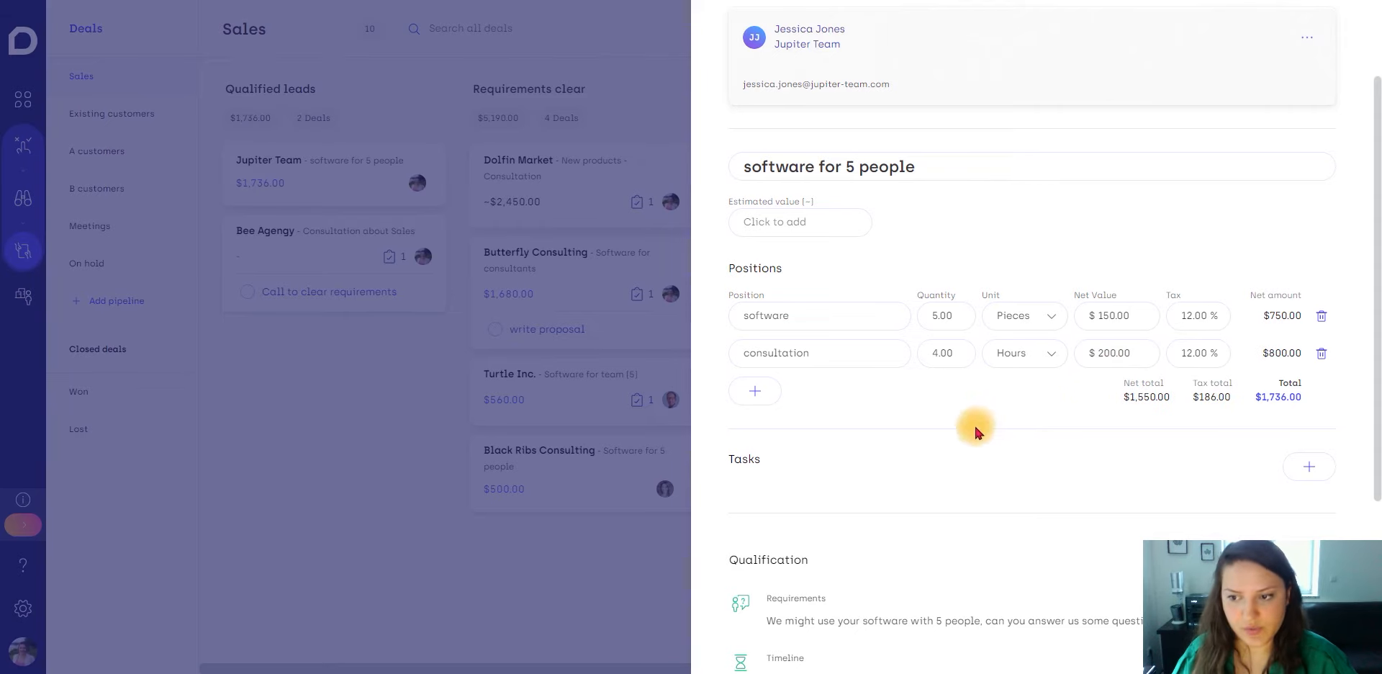
# - Review the Jupiter Team deal's stages, positions, total value and qualification details
pyautogui.scroll(-4, 936, 419)
pyautogui.scroll(5, 947, 426)
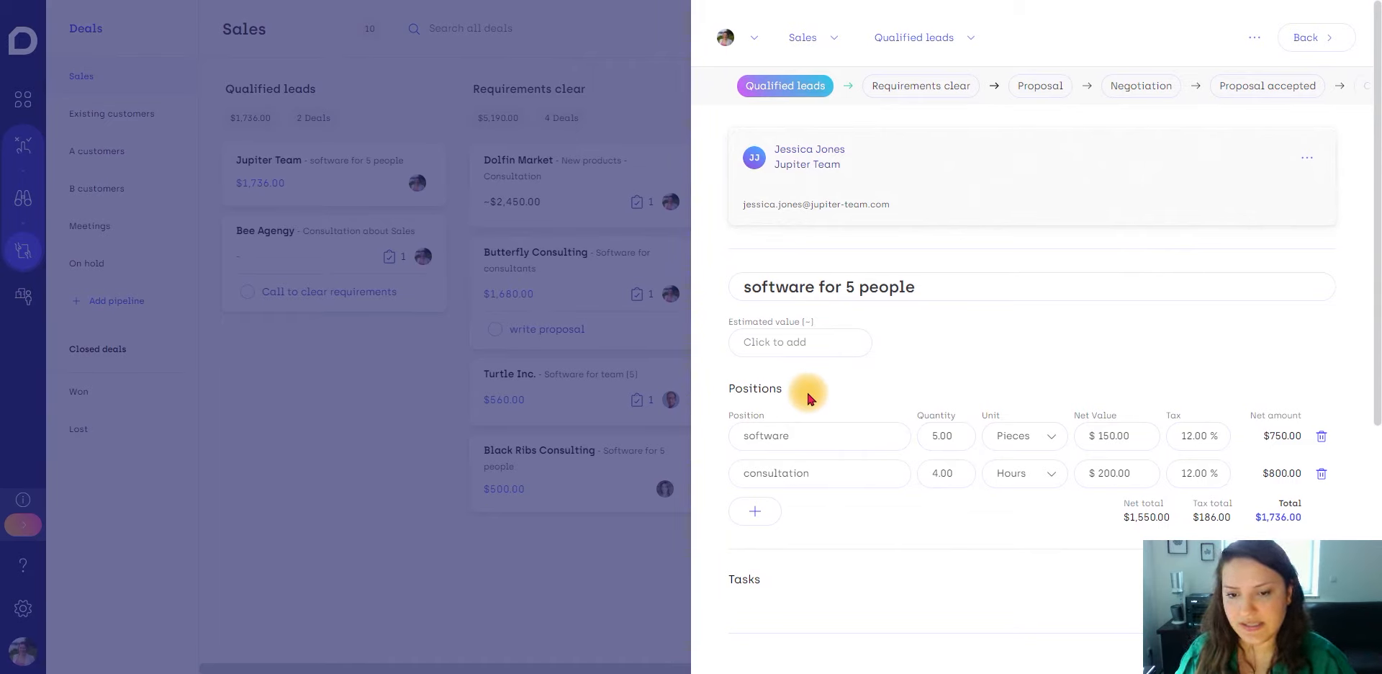
pyautogui.scroll(-5, 1024, 427)
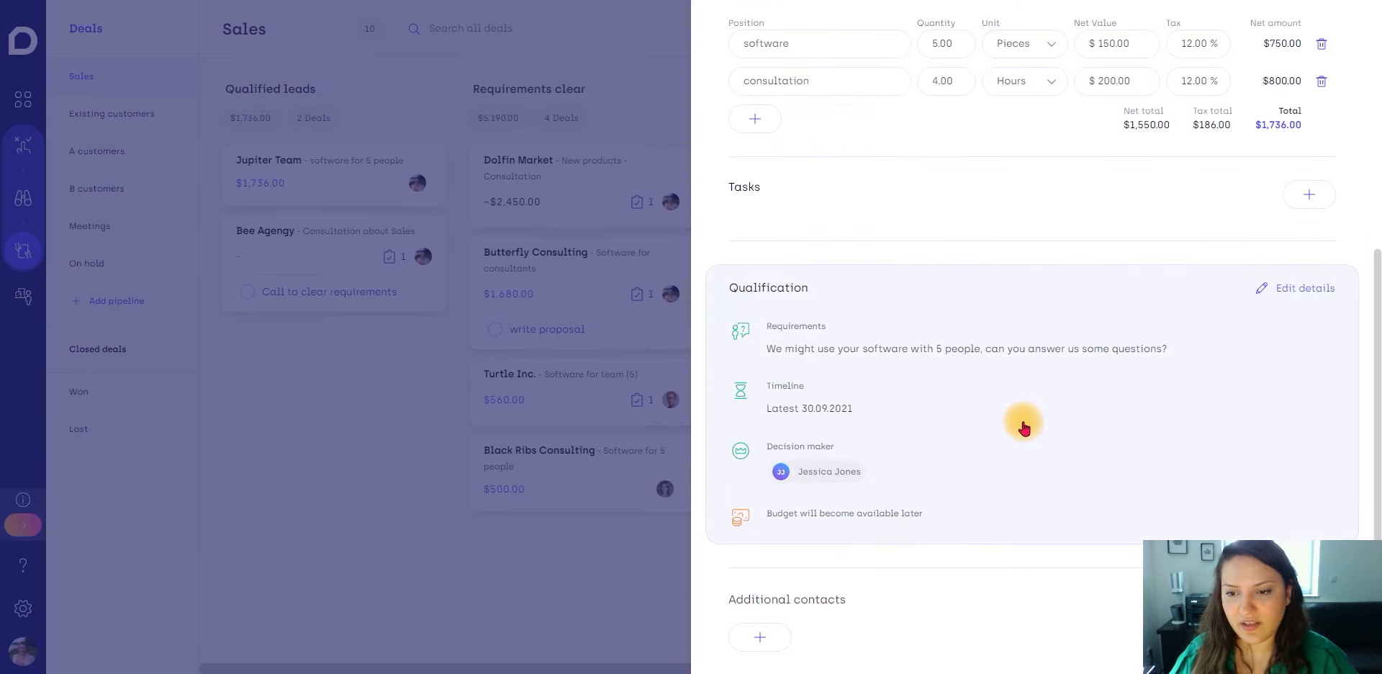
pyautogui.scroll(5, 1024, 427)
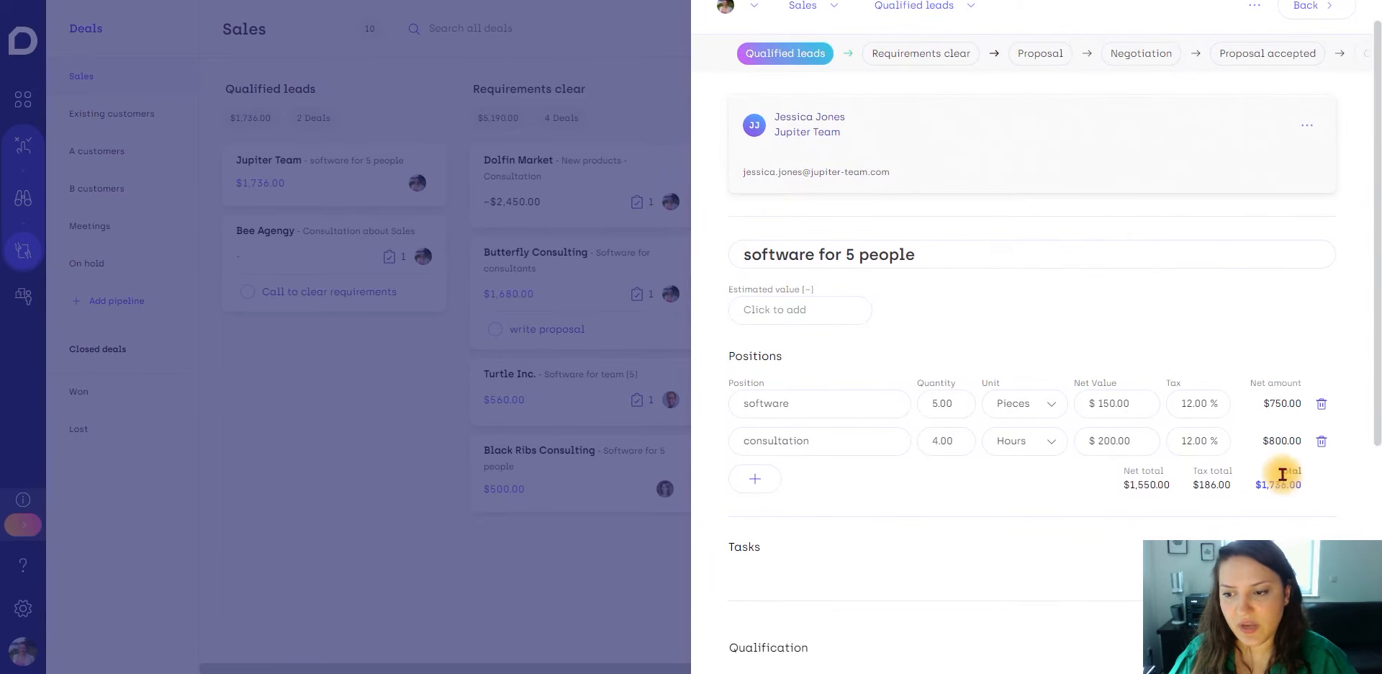
pyautogui.moveTo(1283, 475); pyautogui.dragTo(1303, 483)
pyautogui.click(1303, 484)
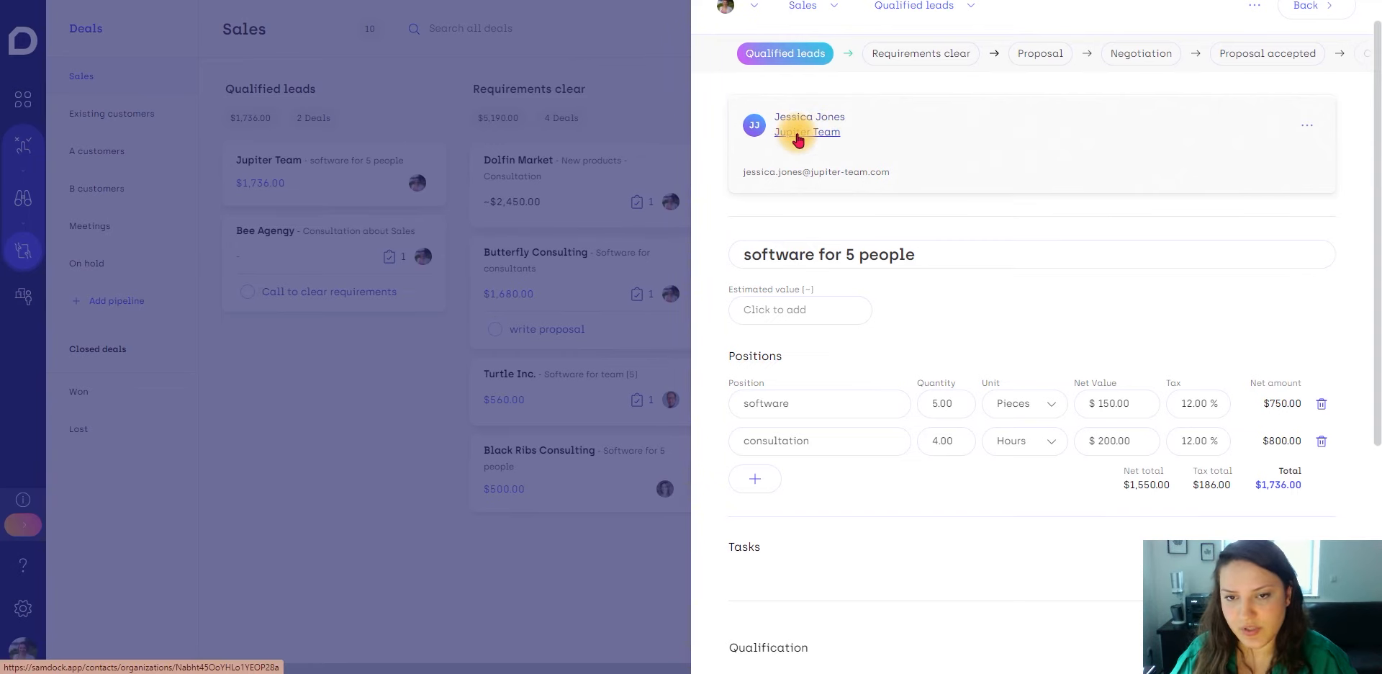
# - Close the deal details and move the Jupiter Team deal through Proposal to the Negotiation stage
pyautogui.click(509, 257)
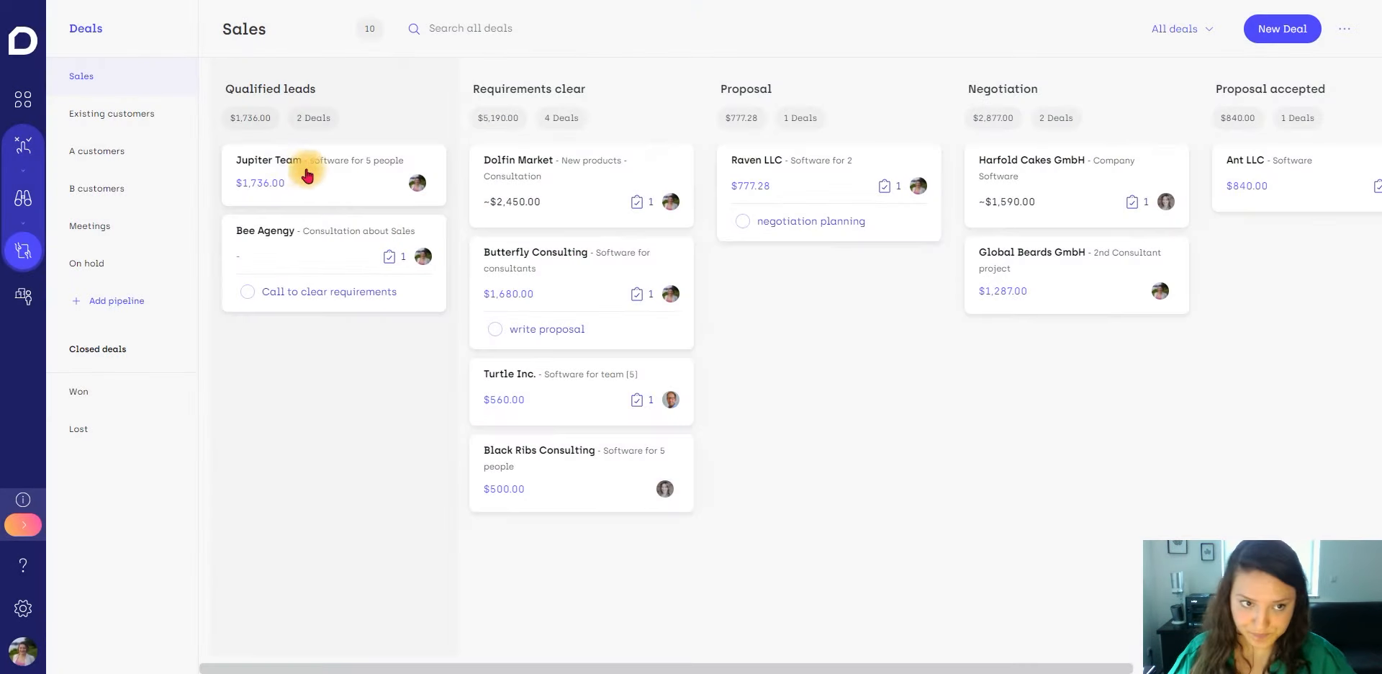
pyautogui.moveTo(300, 172); pyautogui.dragTo(785, 159)
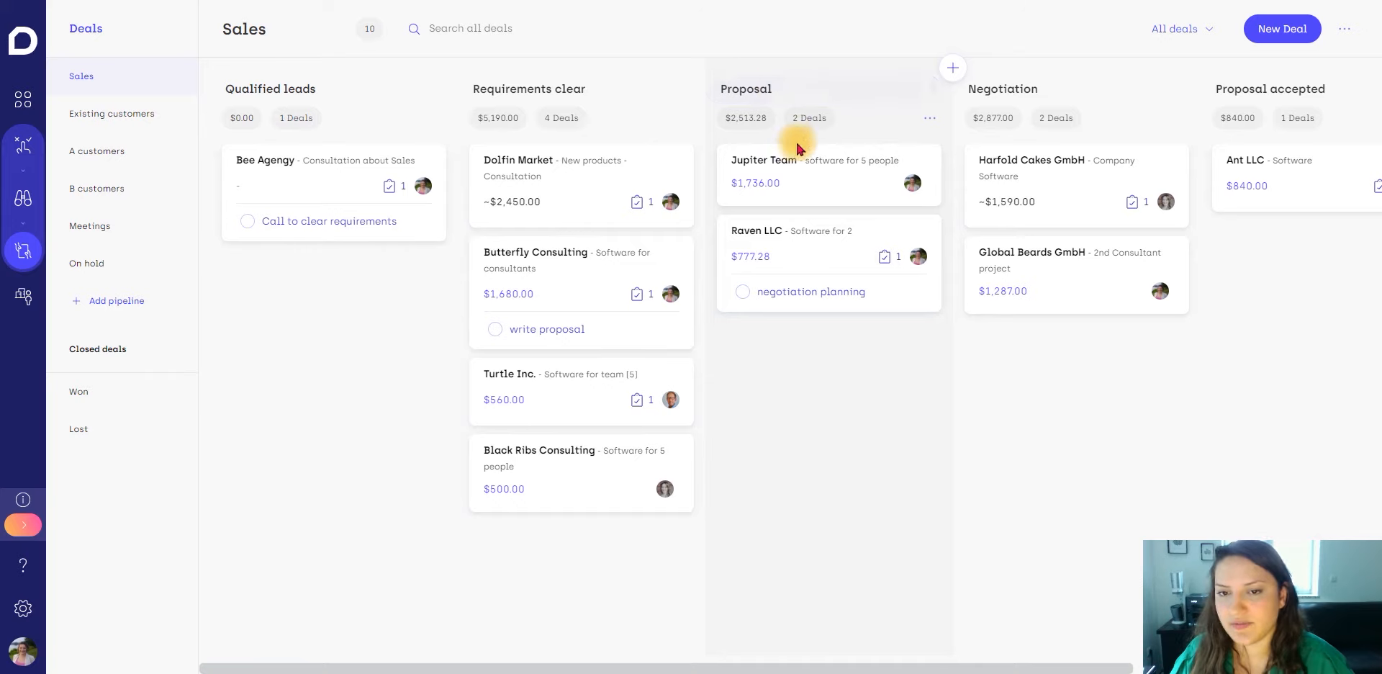
pyautogui.moveTo(790, 176); pyautogui.dragTo(1034, 171)
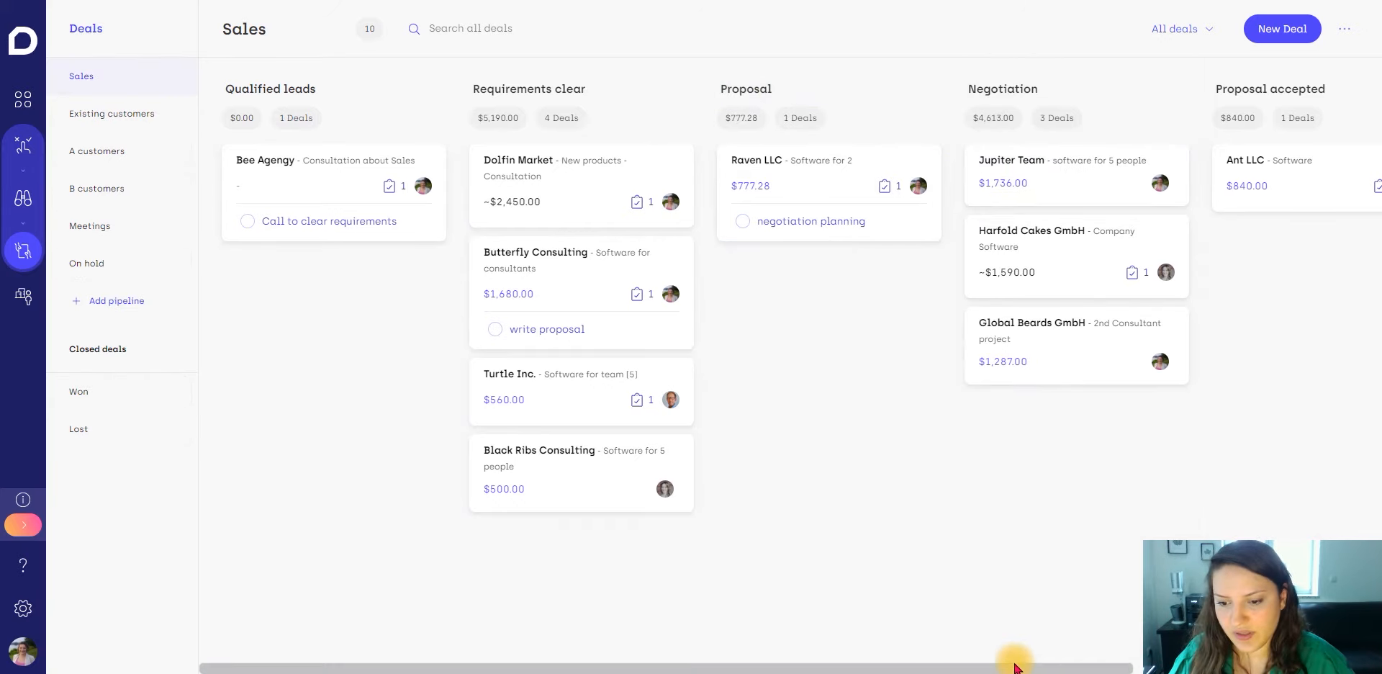
# - Examine the Proposal accepted and Won stages at the end of the Sales board and return to its first stages
pyautogui.moveTo(1015, 668); pyautogui.dragTo(1263, 668)
pyautogui.moveTo(735, 161); pyautogui.dragTo(836, 173)
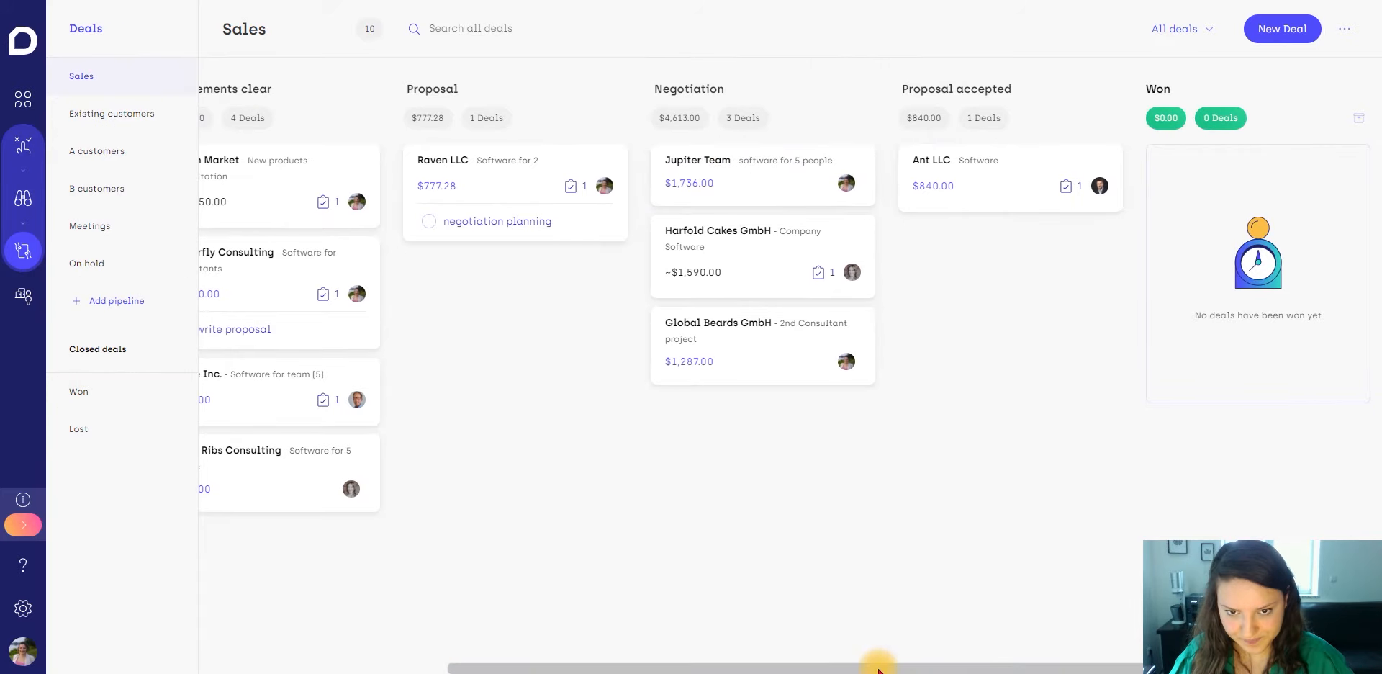
pyautogui.moveTo(879, 665); pyautogui.dragTo(560, 642)
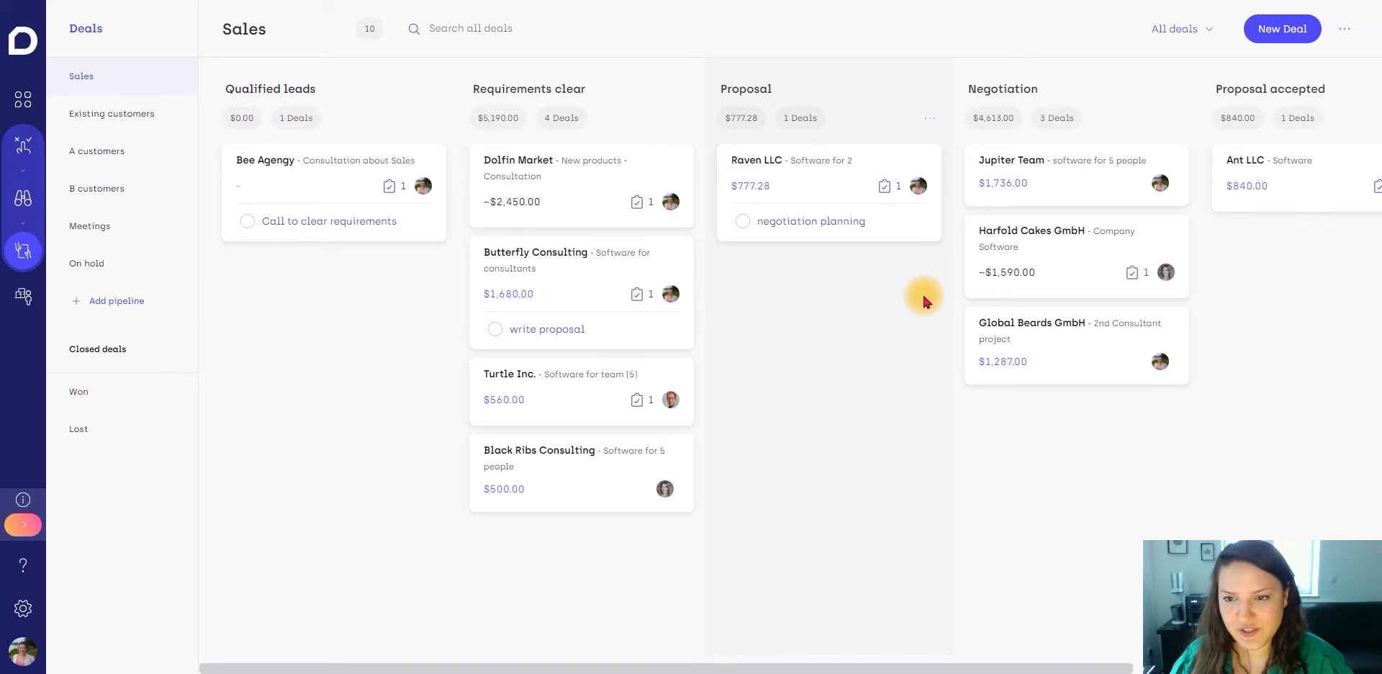
# - Open the primary contact's profile from the Jupiter Team deal and enter the contact's phone number
pyautogui.click(1053, 173)
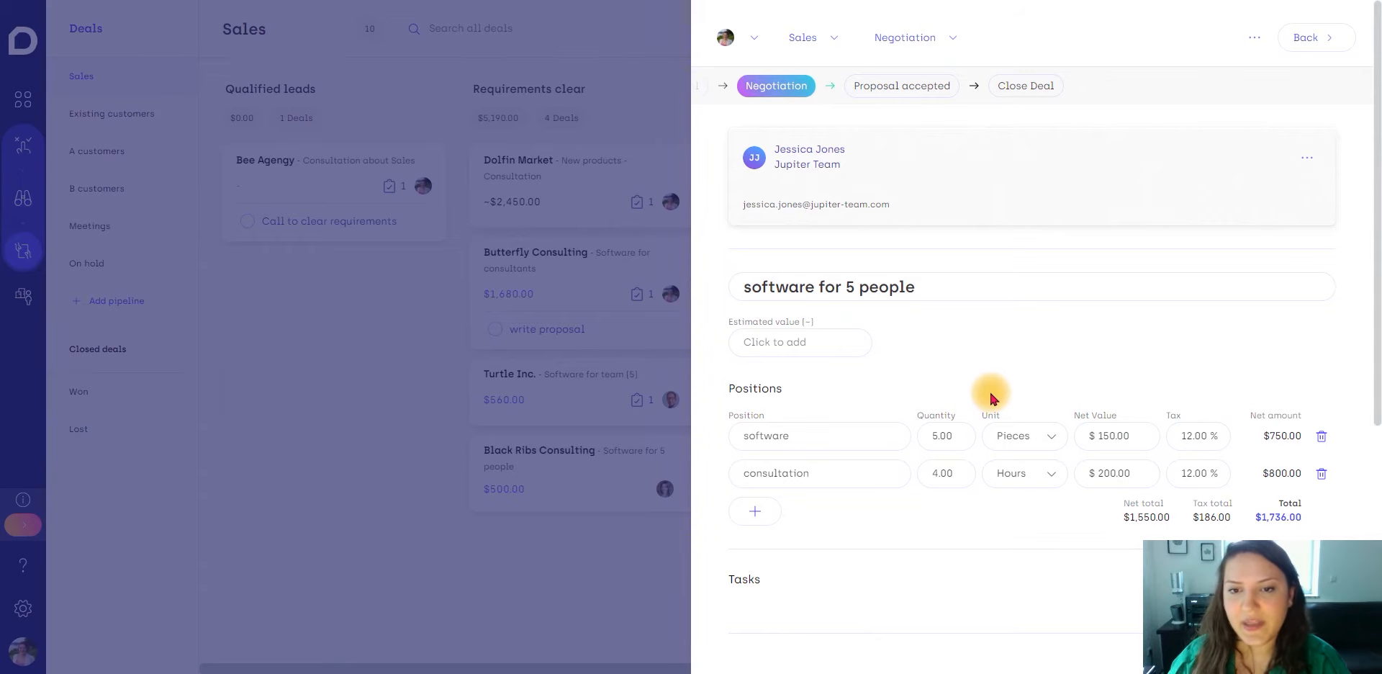
pyautogui.click(805, 153)
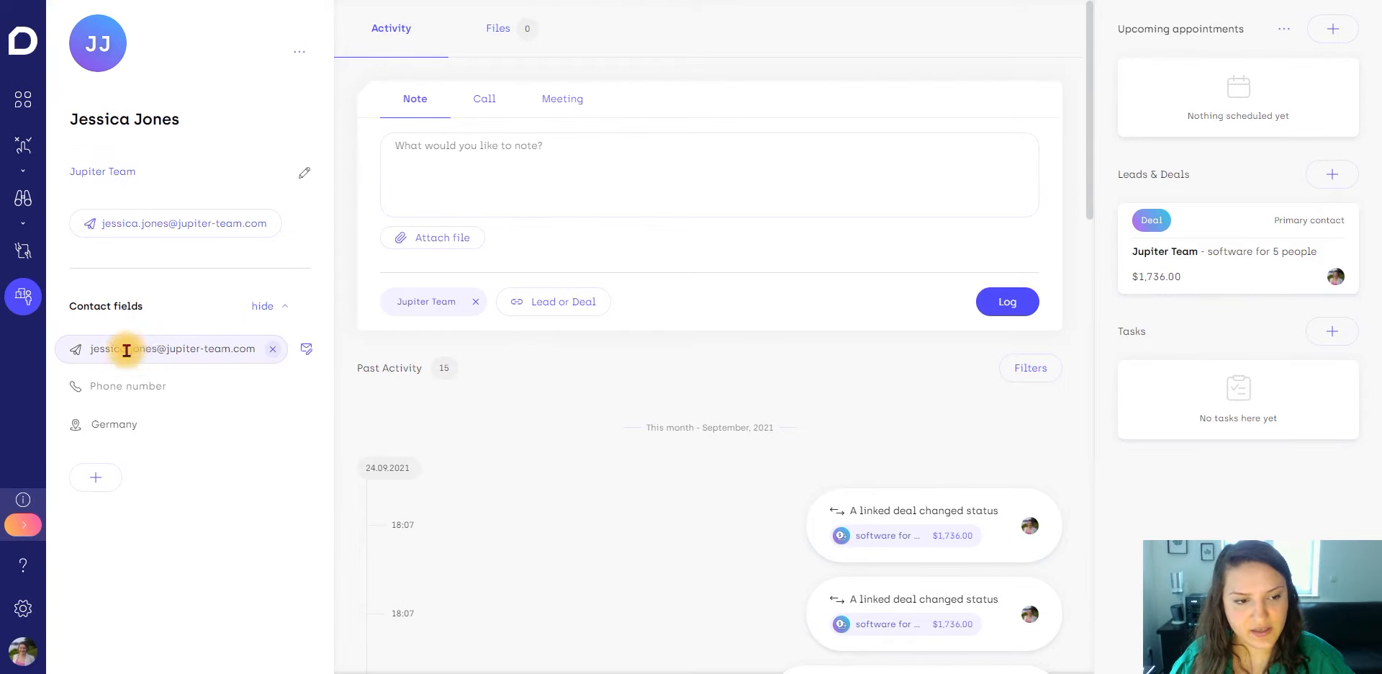
pyautogui.click(139, 386)
pyautogui.write('48193401')
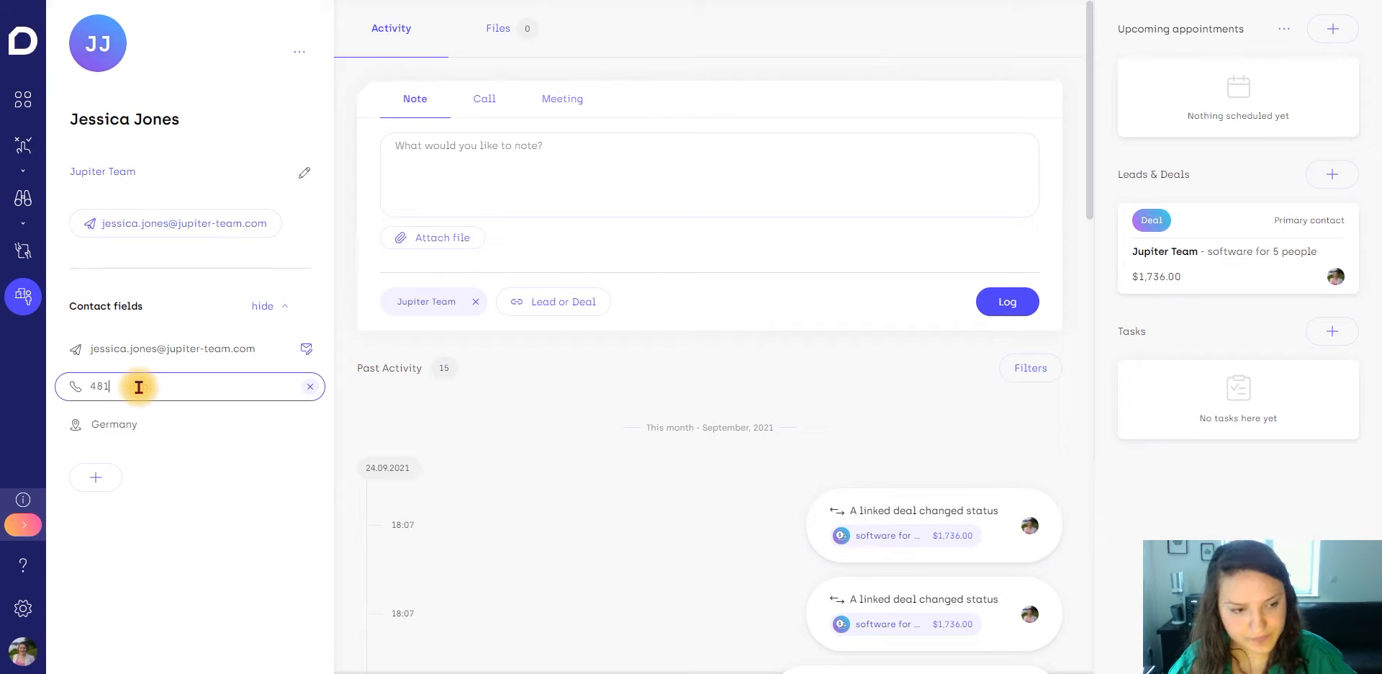
pyautogui.click(185, 500)
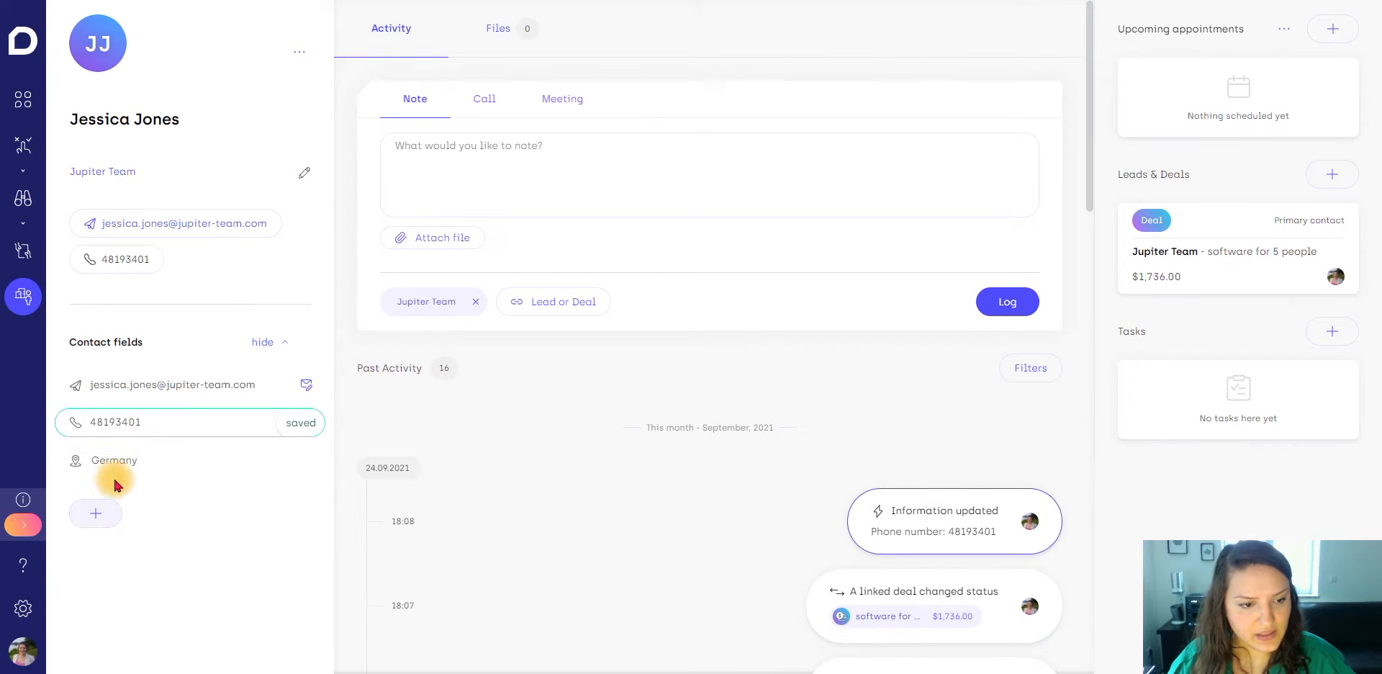
# - Set the country in the contact's address to United States of America and finish editing the address
pyautogui.click(145, 458)
pyautogui.scroll(-1, 153, 576)
pyautogui.scroll(-1, 153, 585)
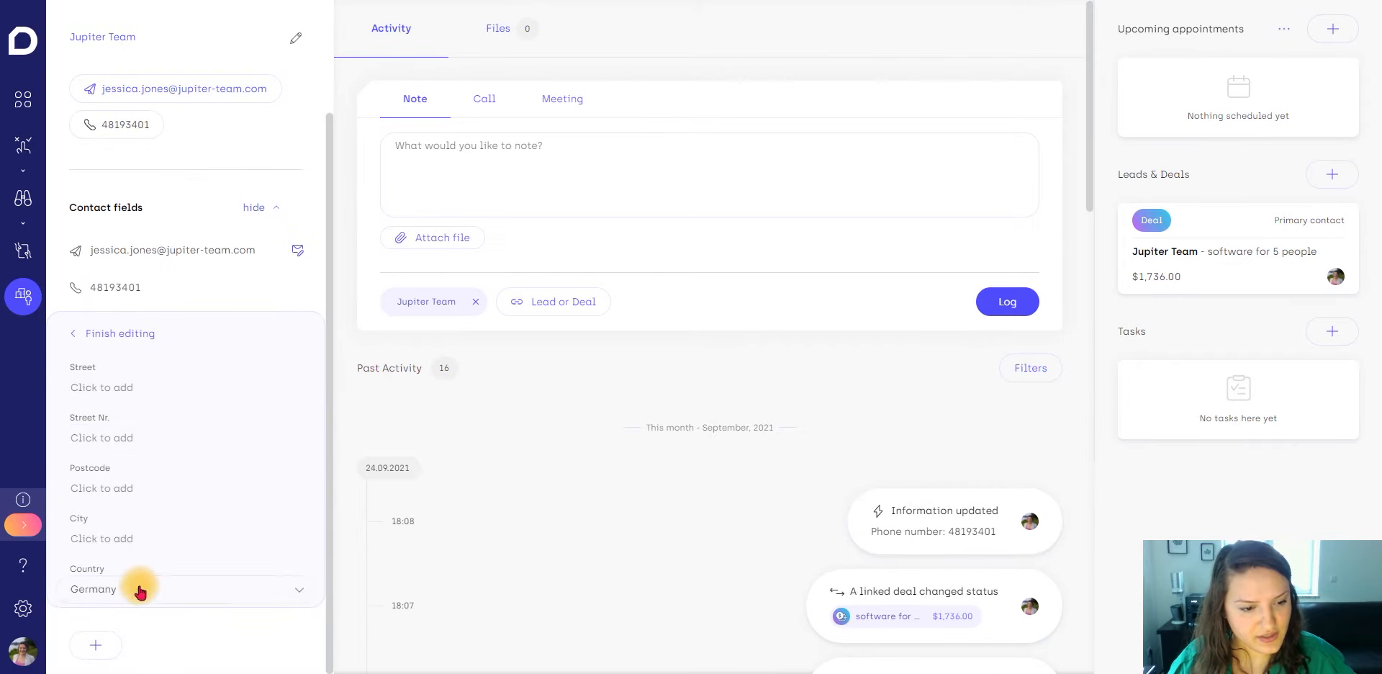
pyautogui.click(139, 586)
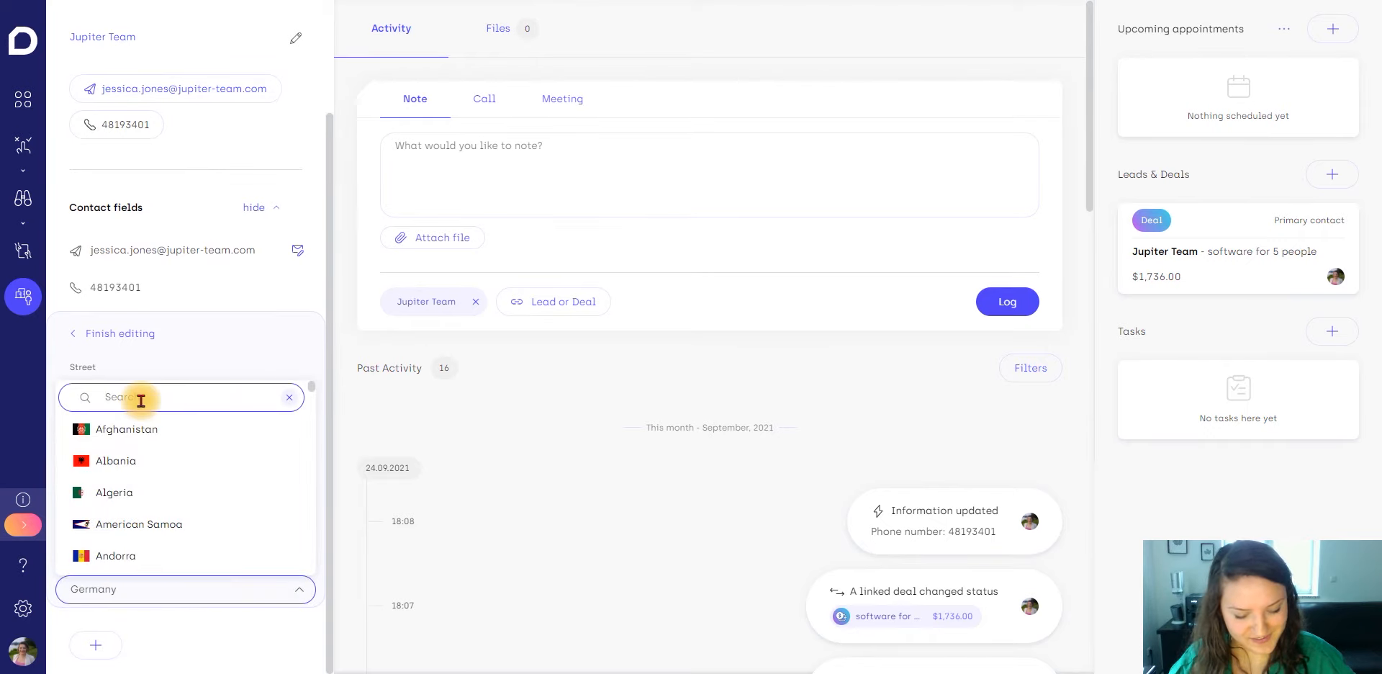
pyautogui.write('us')
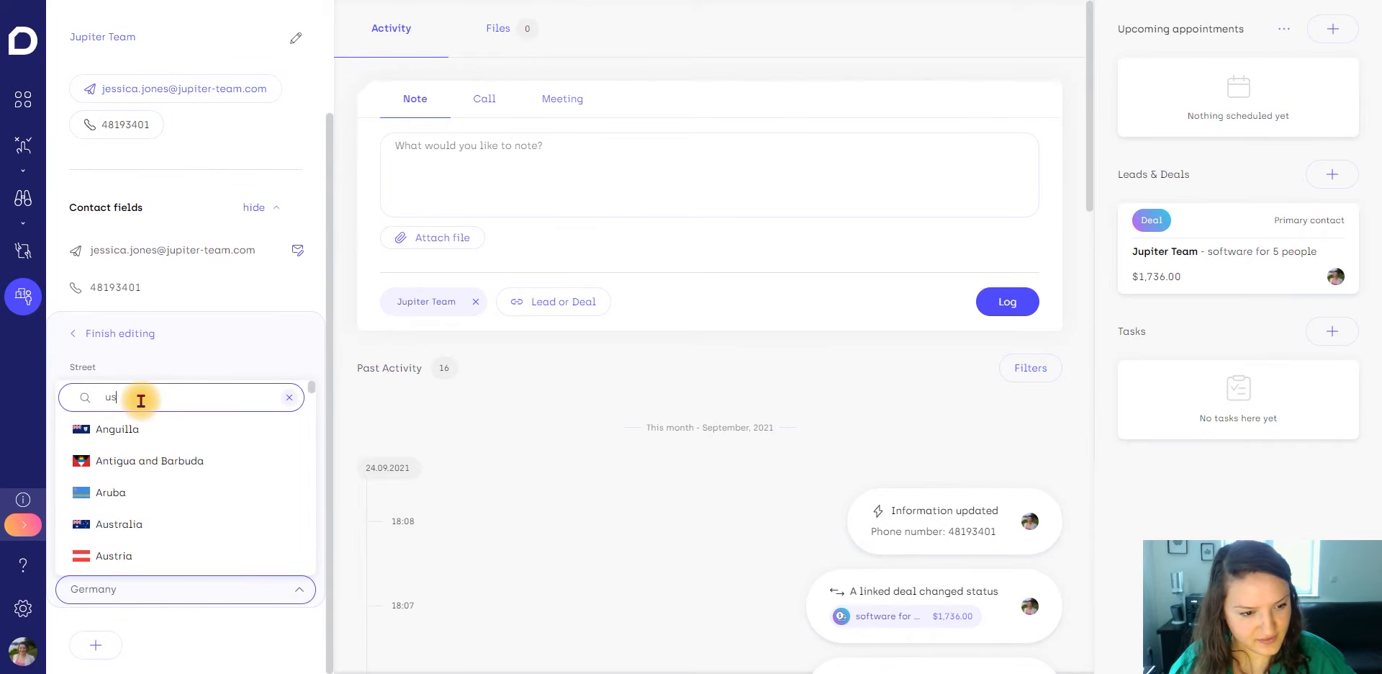
pyautogui.scroll(-1, 141, 400)
pyautogui.press('BackSpace')
pyautogui.press('BackSpace')
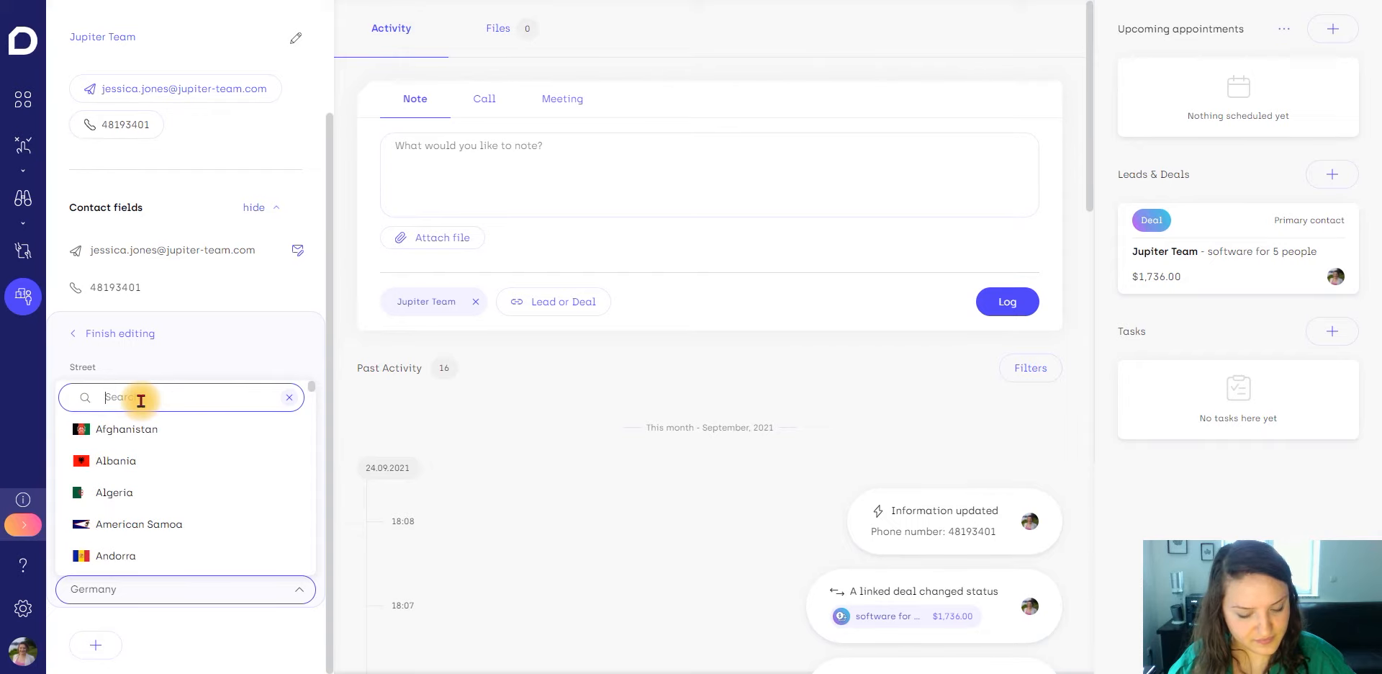
pyautogui.write('amer')
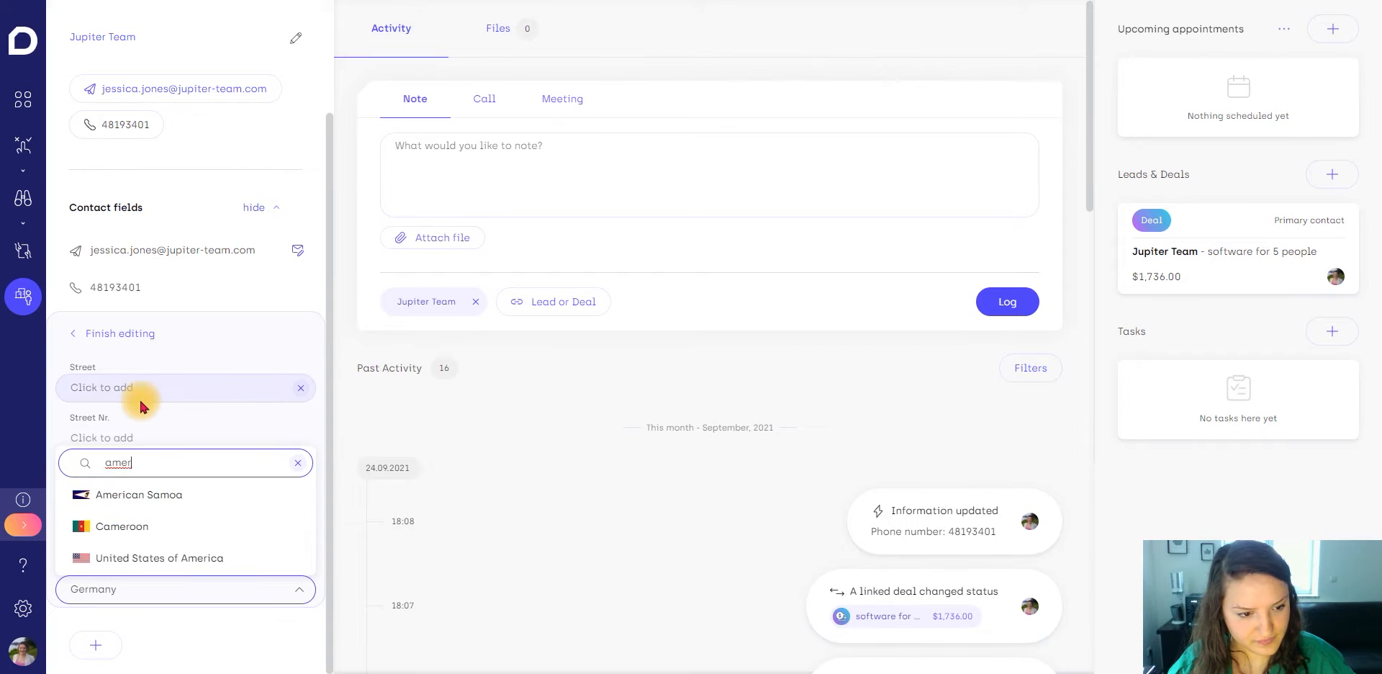
pyautogui.click(142, 557)
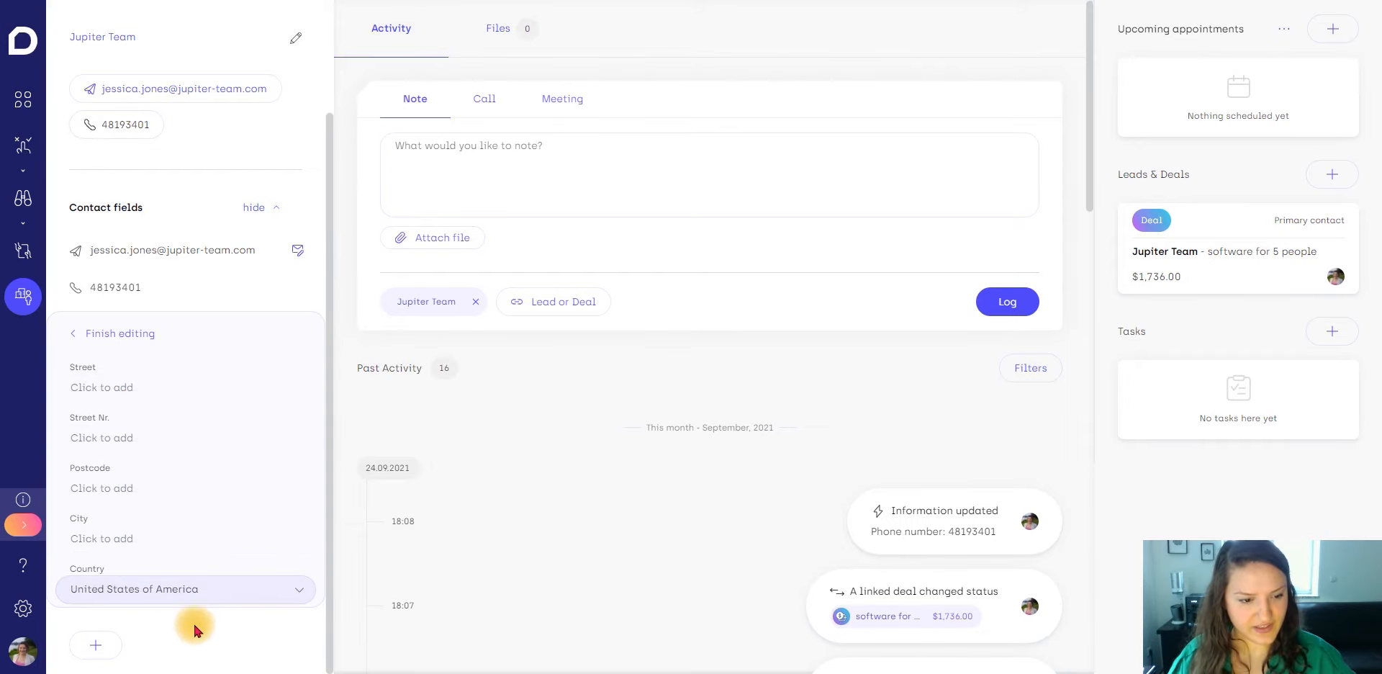
pyautogui.click(99, 357)
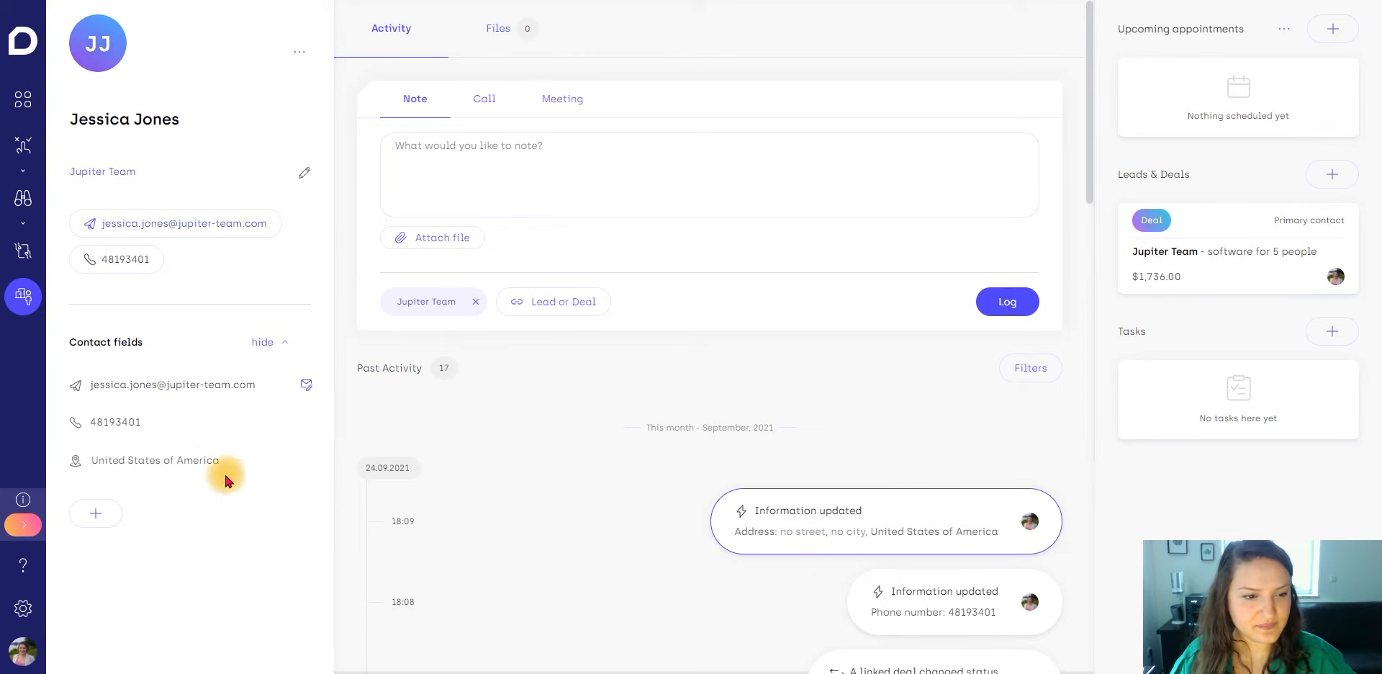
# - Examine the additional basic, social media and custom fields available for the contact, and return to the profile
pyautogui.click(108, 514)
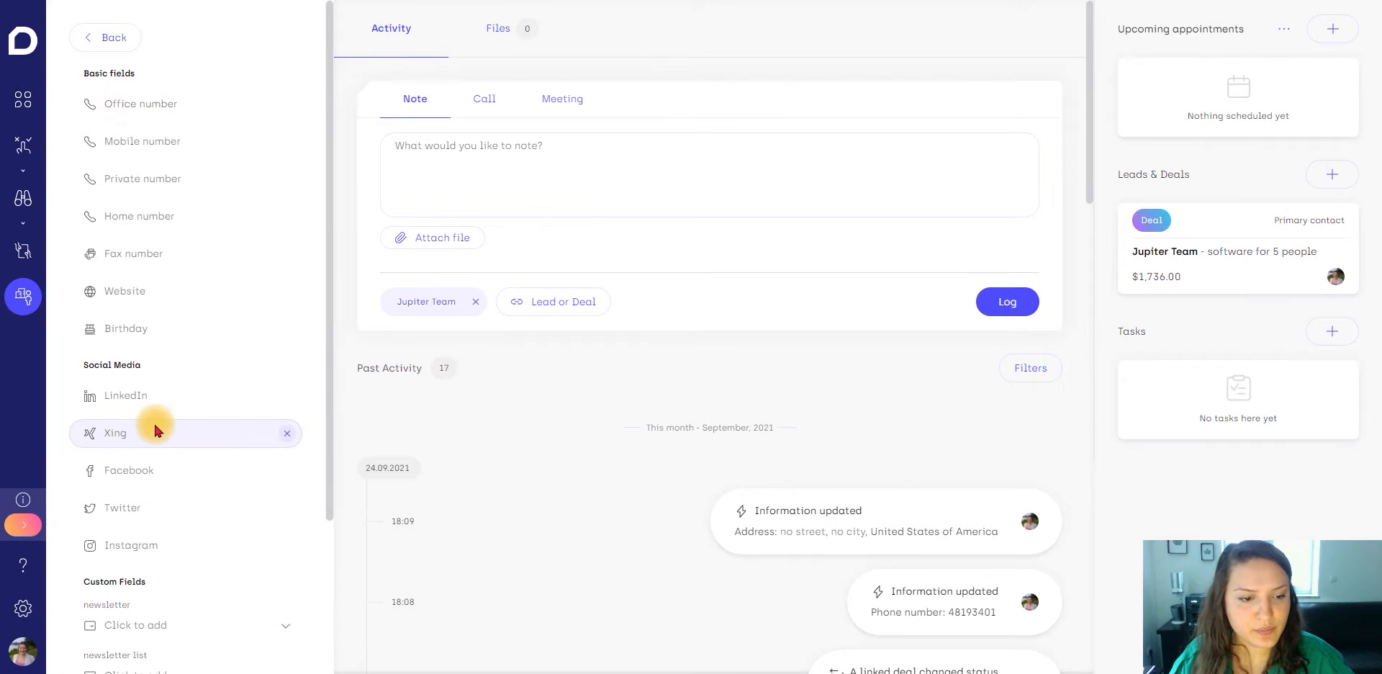
pyautogui.scroll(-3, 154, 417)
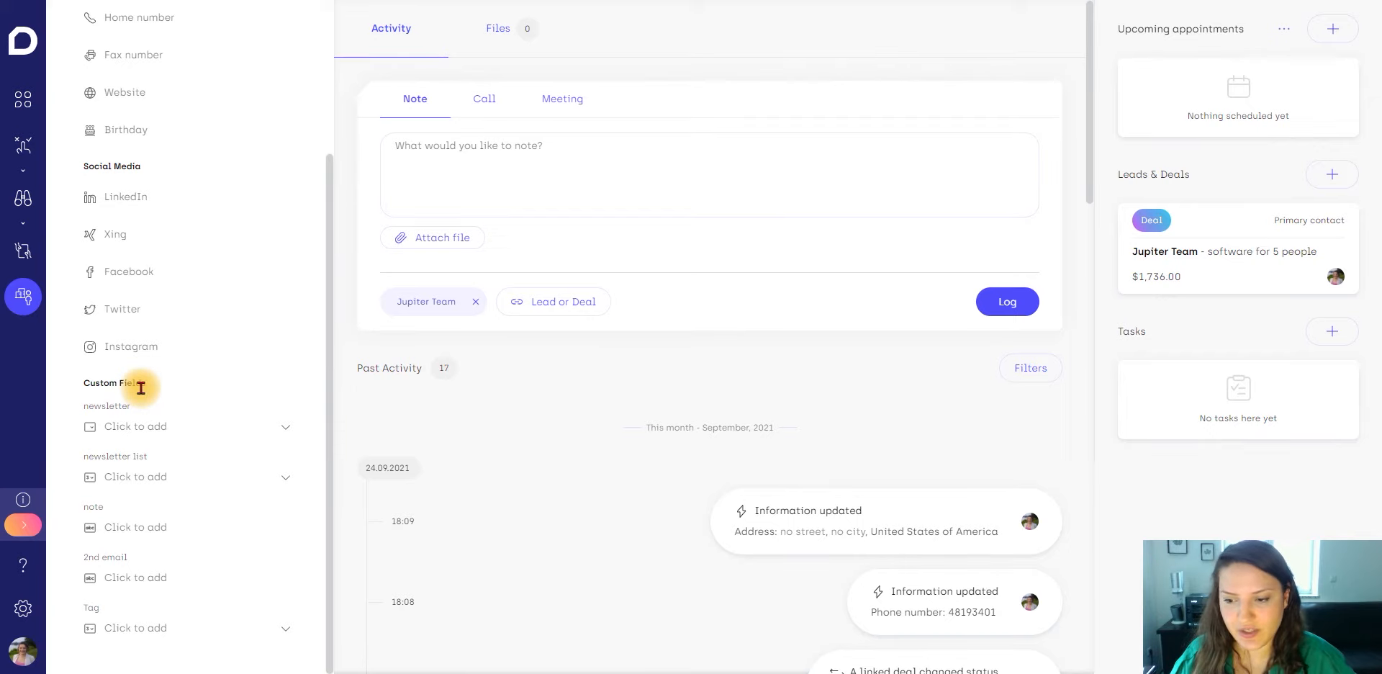
pyautogui.scroll(3, 141, 387)
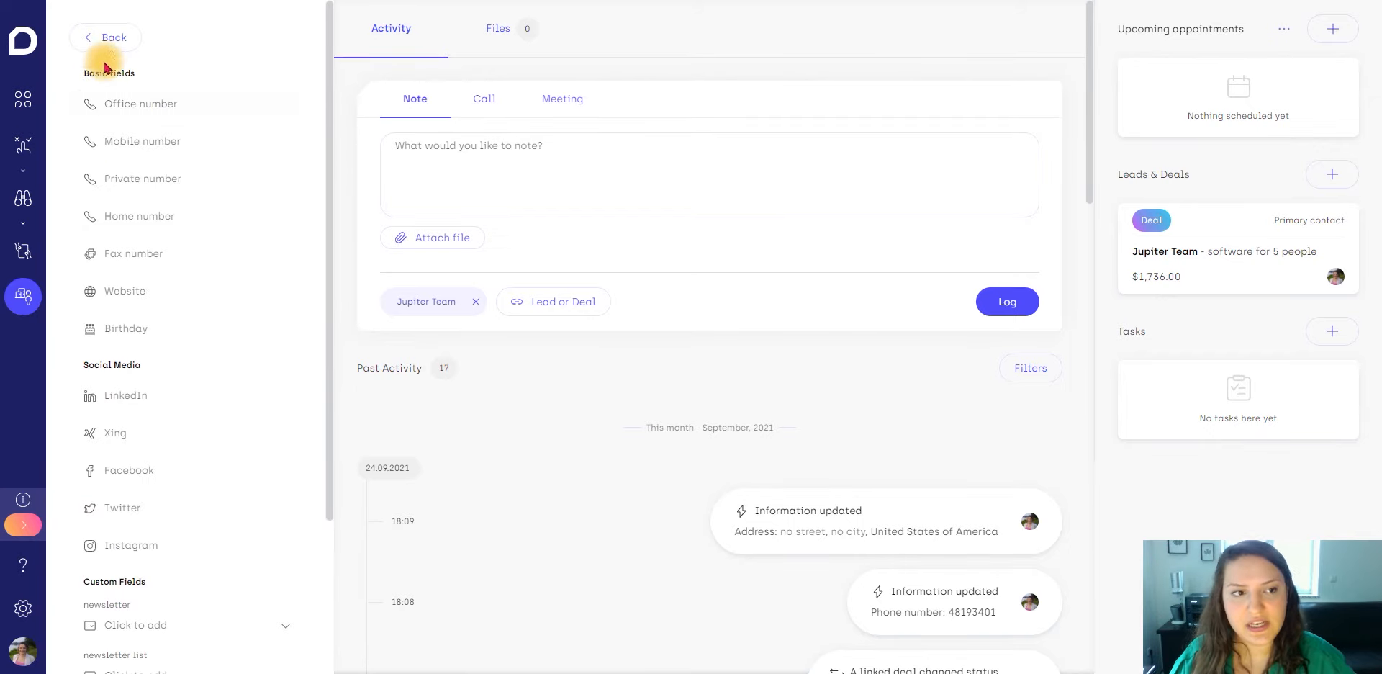
pyautogui.click(103, 36)
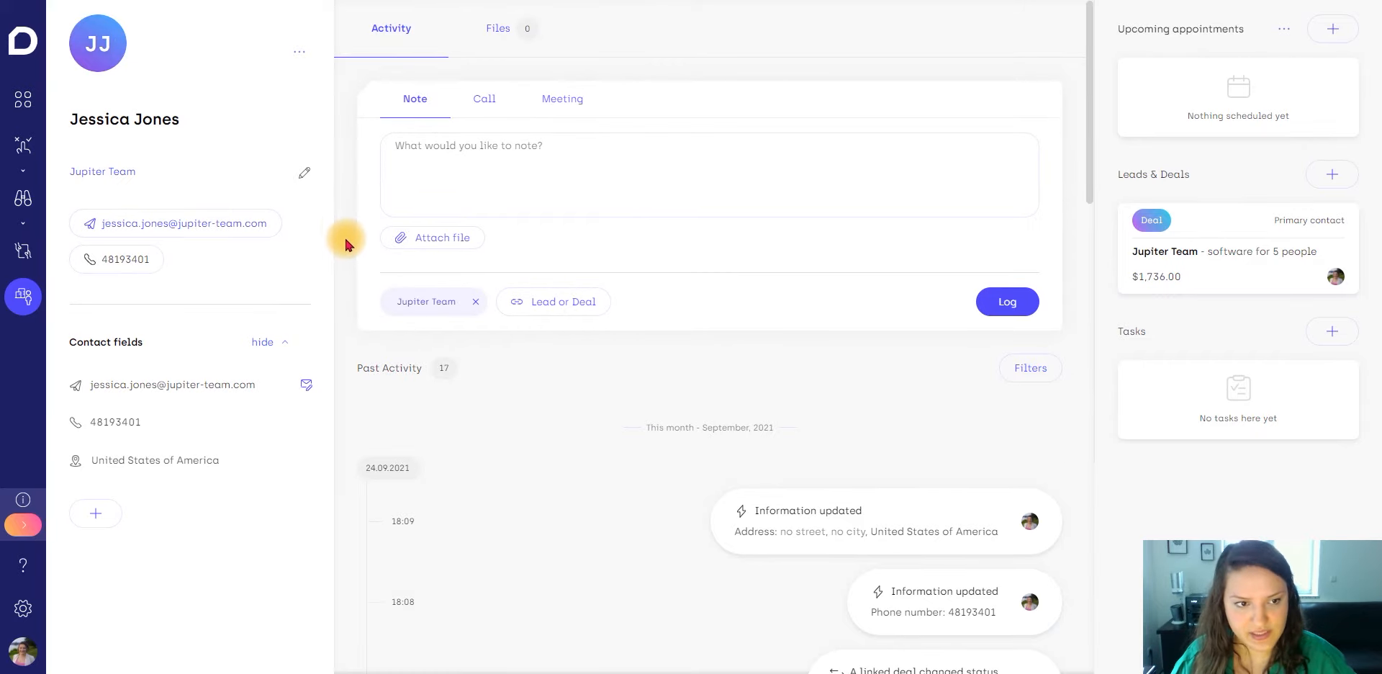
# - Set the contact's organization role at Jupiter Team to CEO and finish editing
pyautogui.click(305, 173)
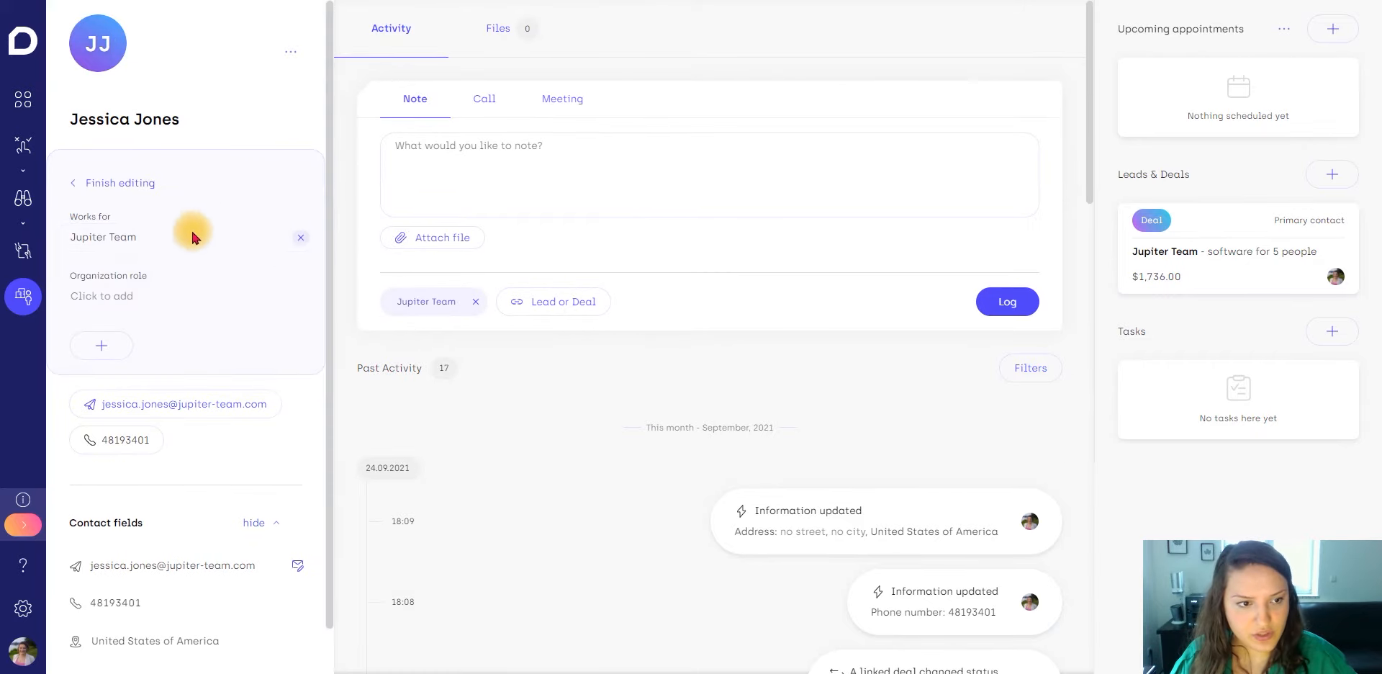
pyautogui.click(151, 294)
pyautogui.write('CEO')
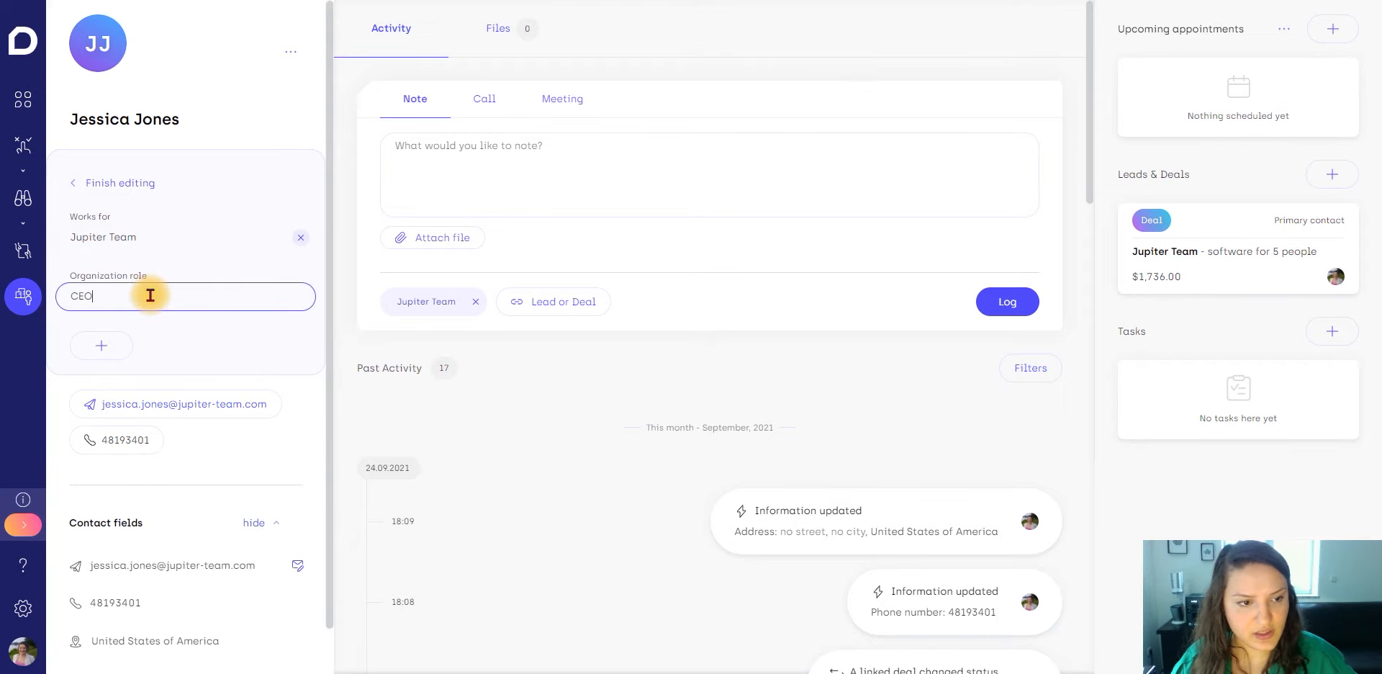
pyautogui.press('Return')
pyautogui.click(113, 180)
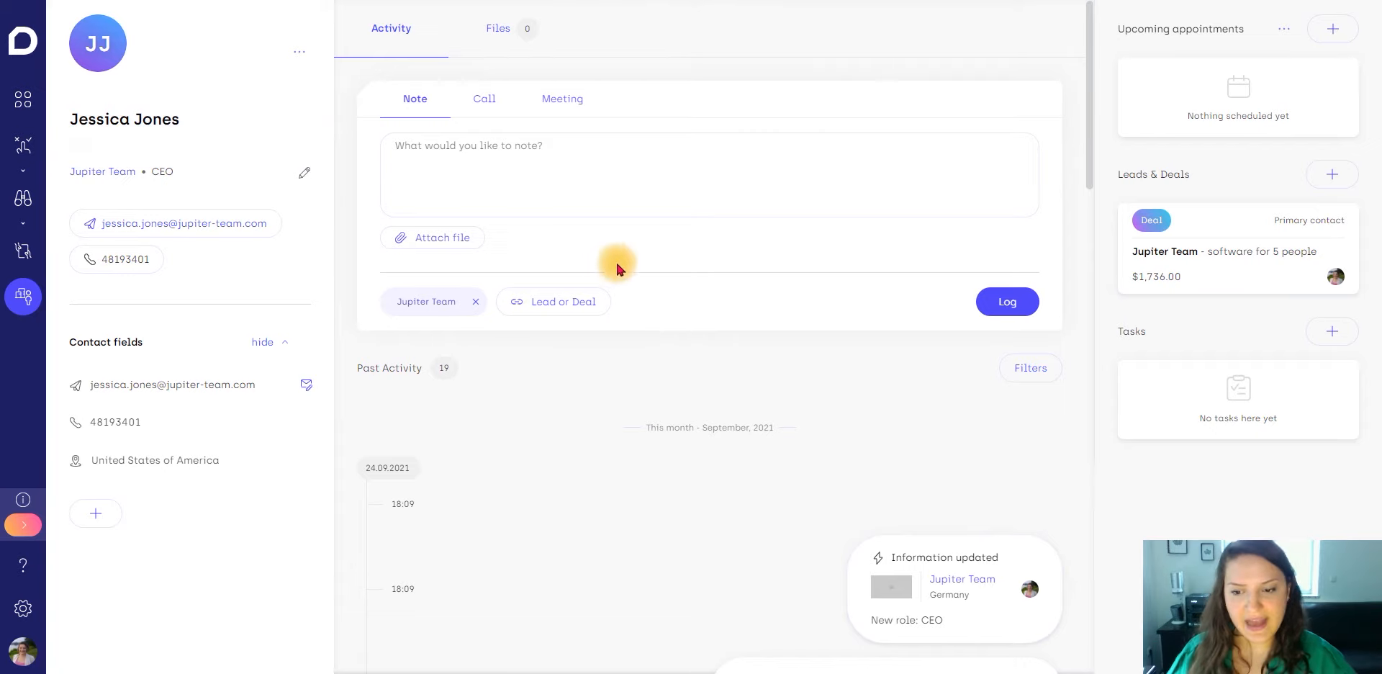
# - View the call options for the contact's phone number and a new Outlook message to the contact, discarding the draft unsaved
pyautogui.click(121, 267)
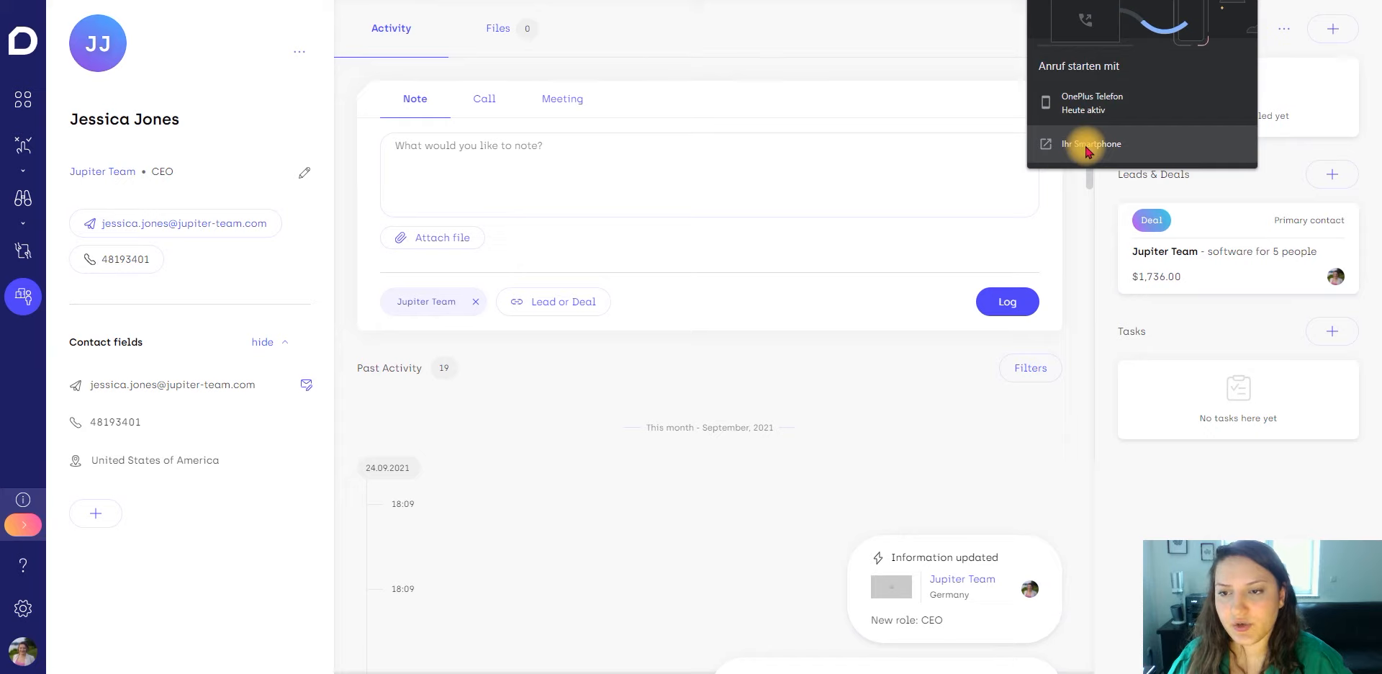
pyautogui.click(954, 66)
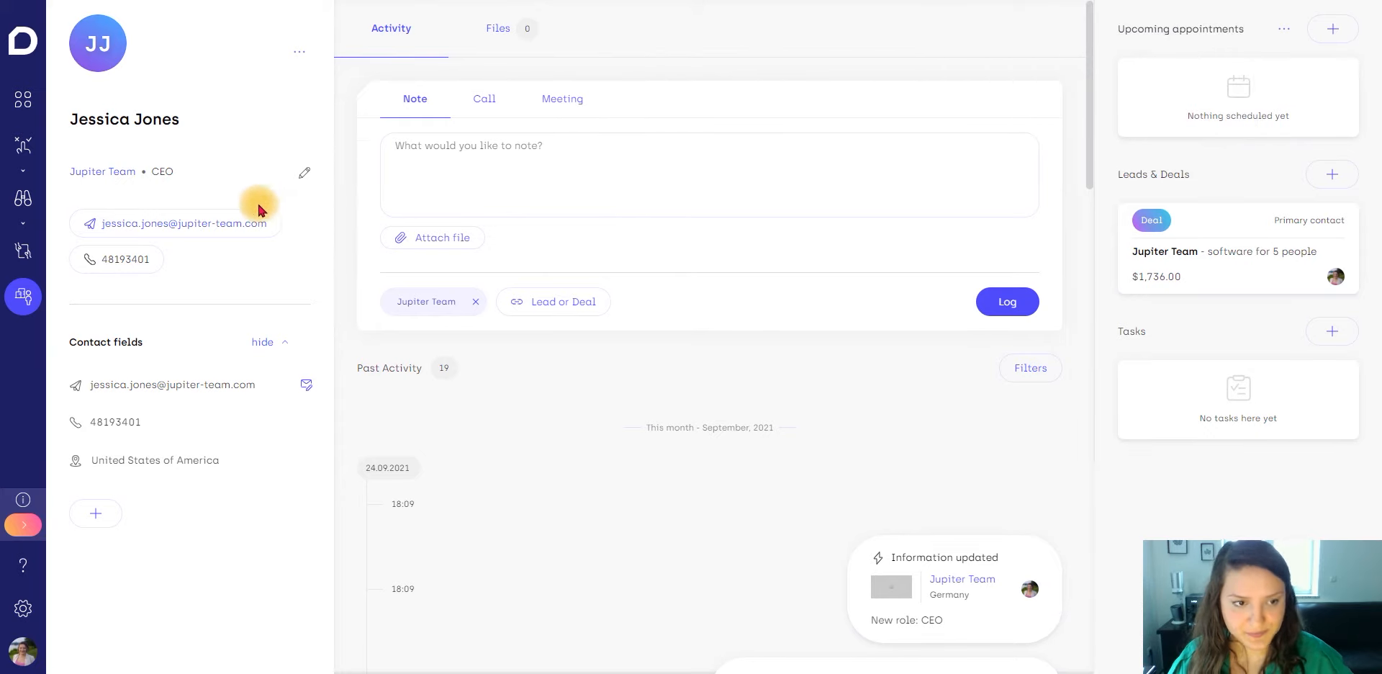
pyautogui.click(218, 225)
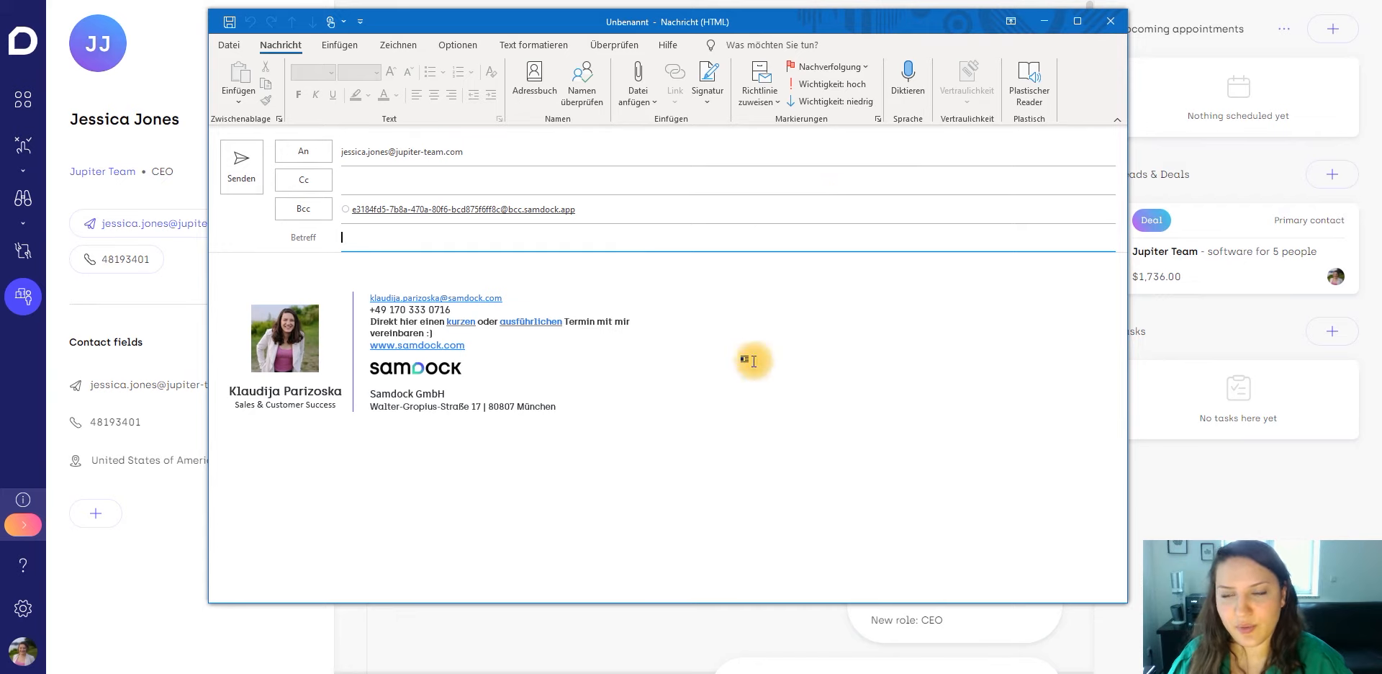
pyautogui.click(1100, 32)
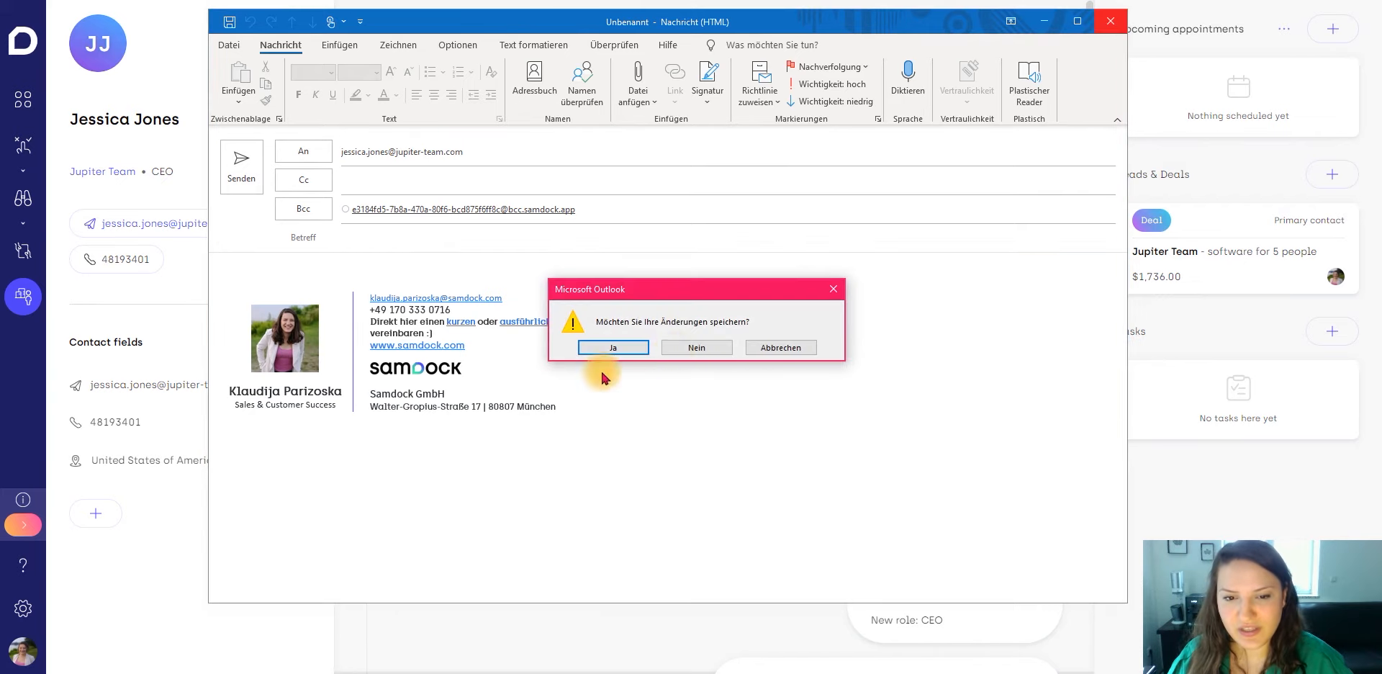
pyautogui.click(718, 349)
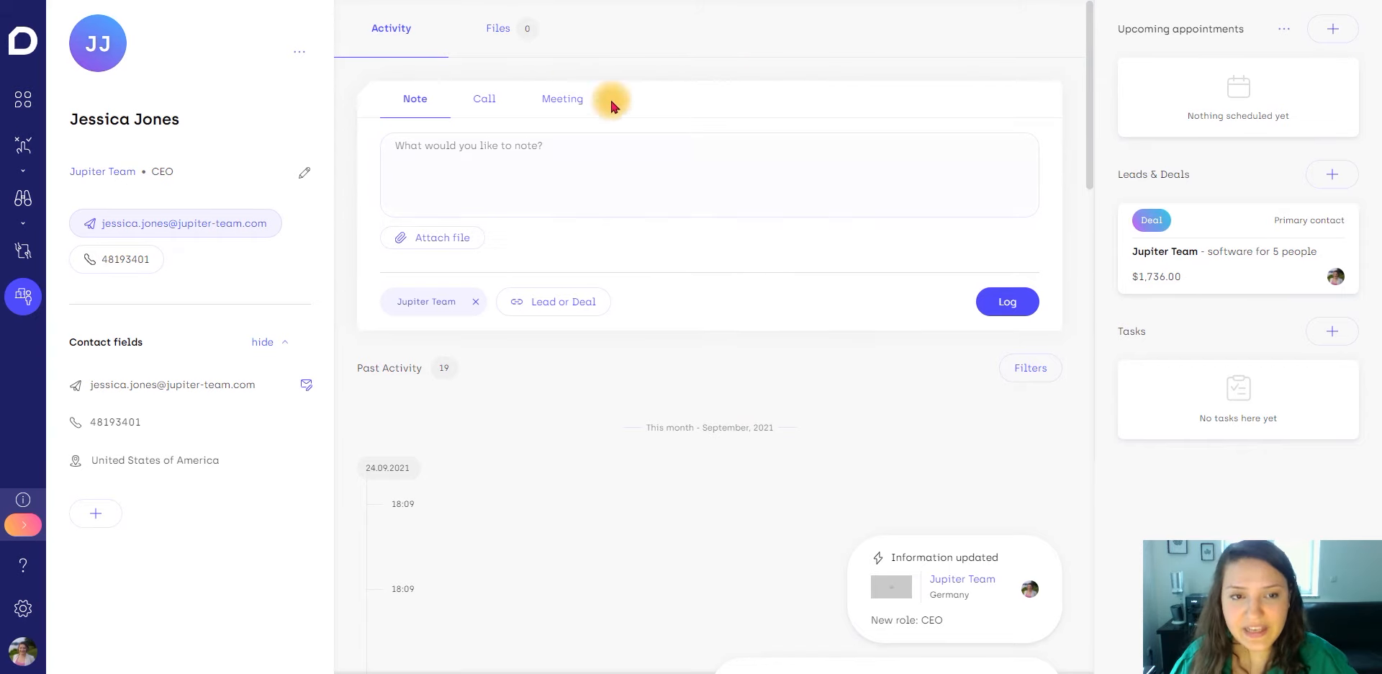
# - Review the contact's past activity down to the submitted form, and check the uploaded files
pyautogui.scroll(-15, 708, 396)
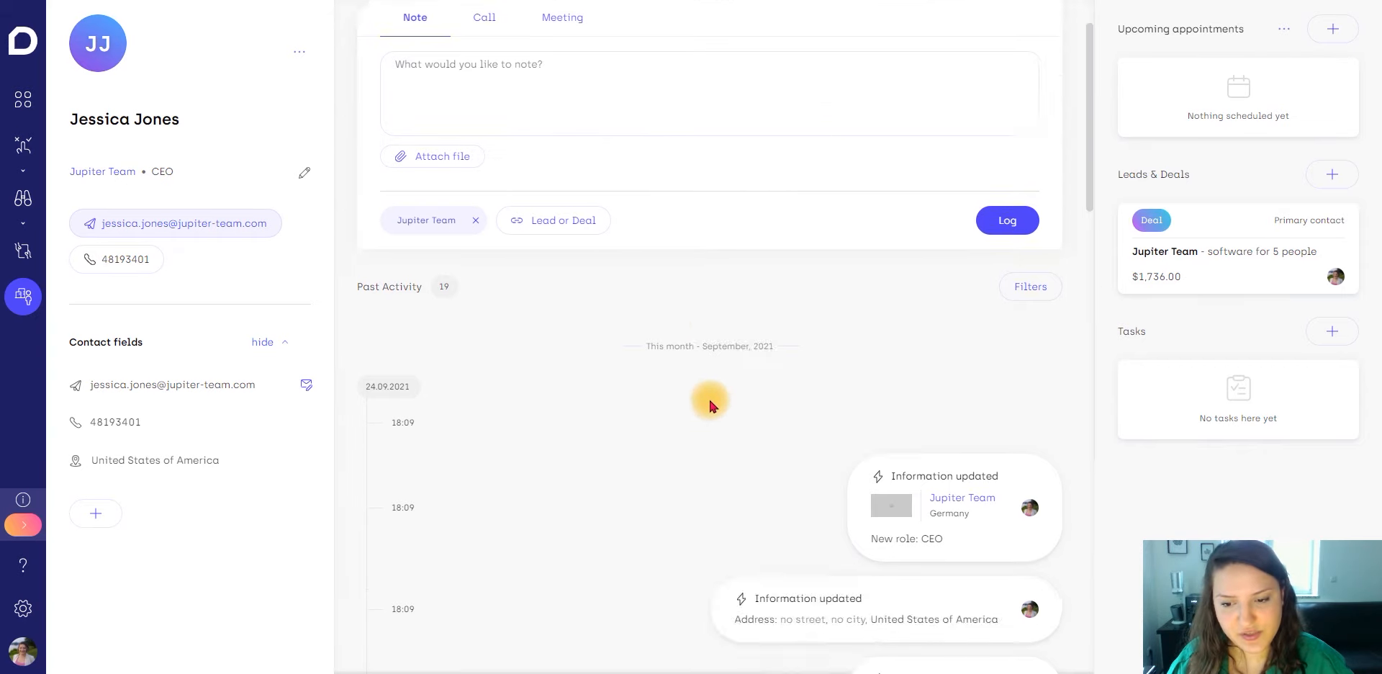
pyautogui.scroll(-5, 697, 395)
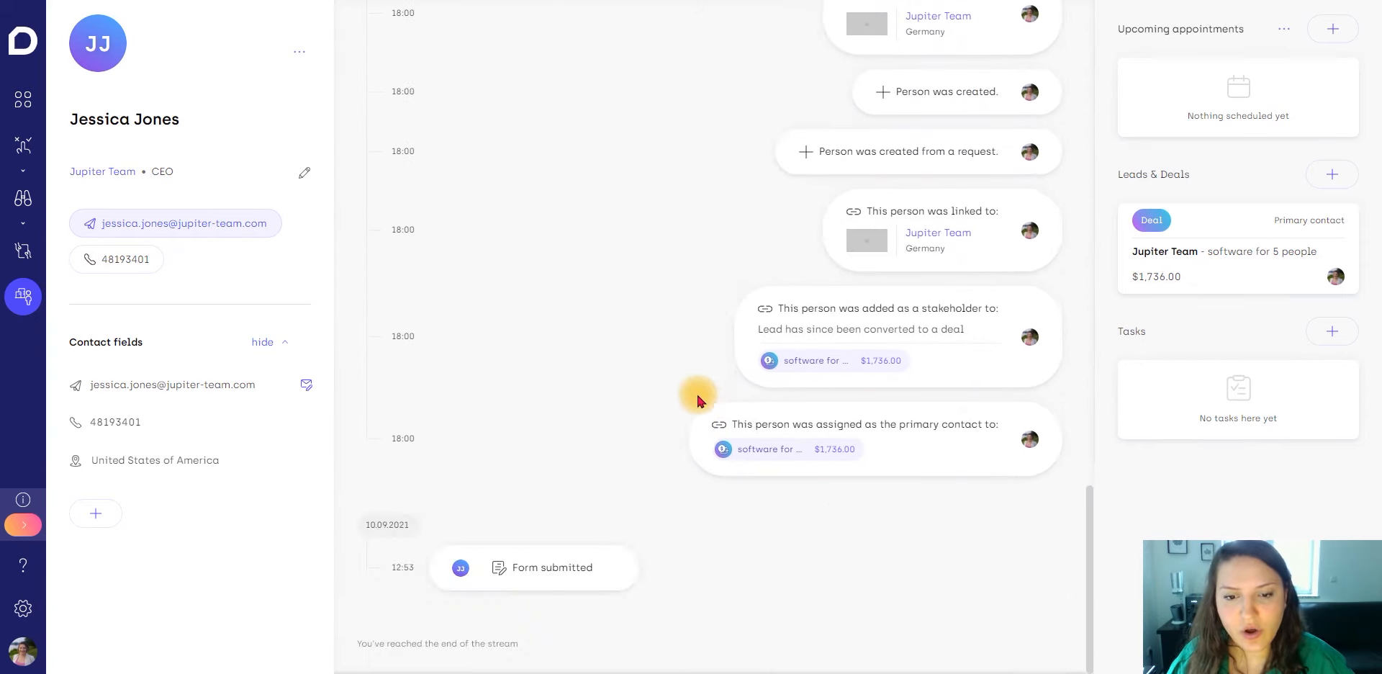
pyautogui.scroll(20, 697, 392)
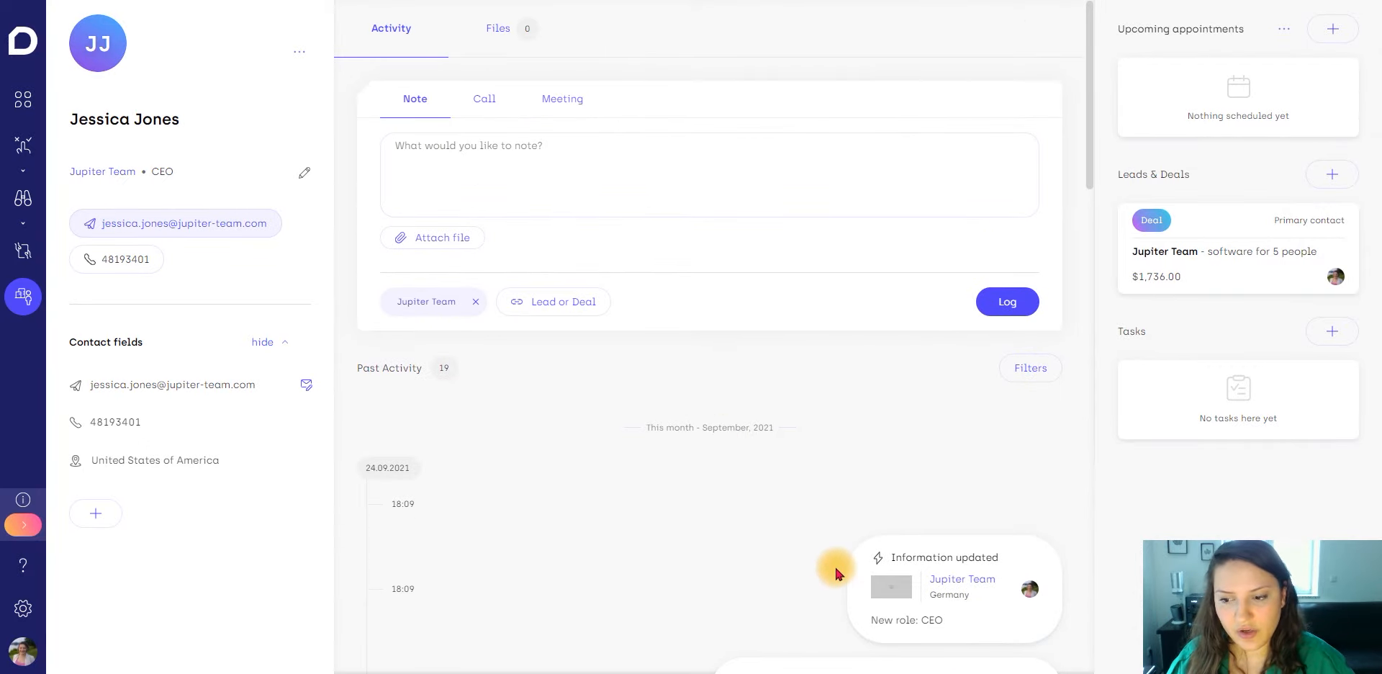
pyautogui.click(503, 35)
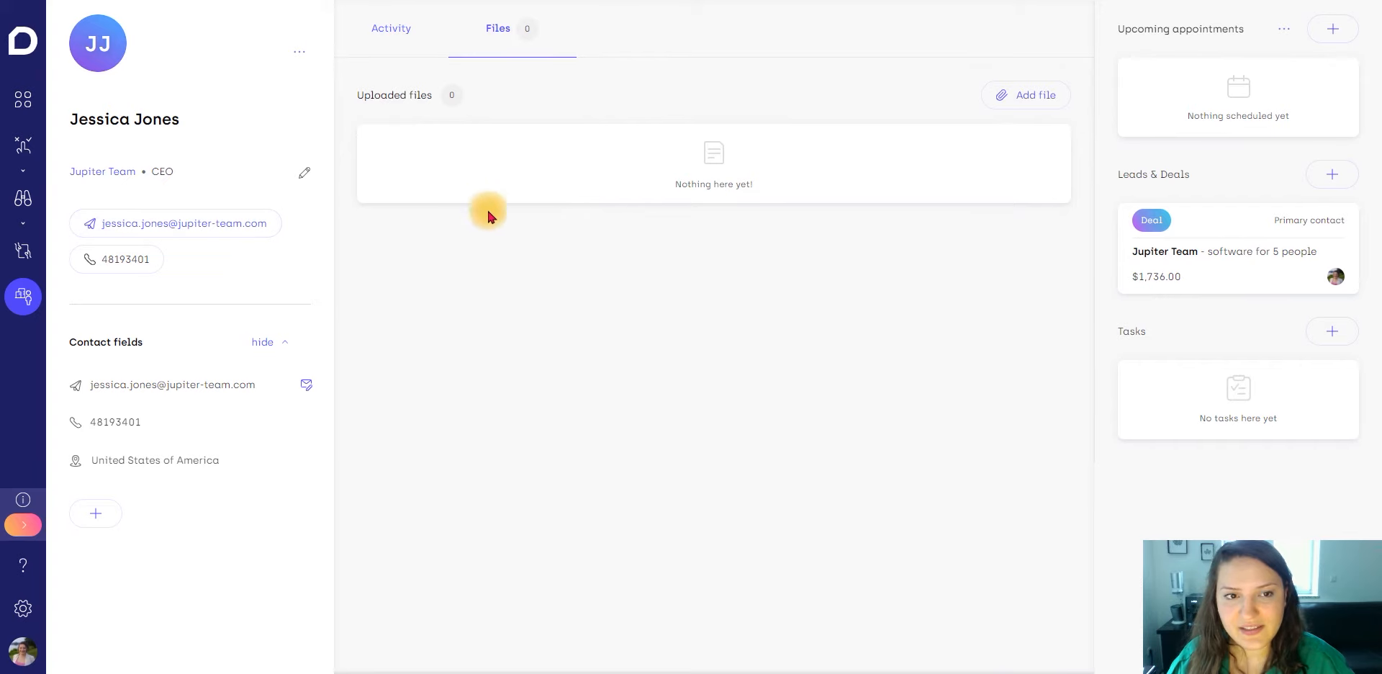
pyautogui.click(389, 28)
# - Go to the list of all contacts and open the profile of the Butterfly Consulting consultant with the "write proposal" task
pyautogui.click(23, 297)
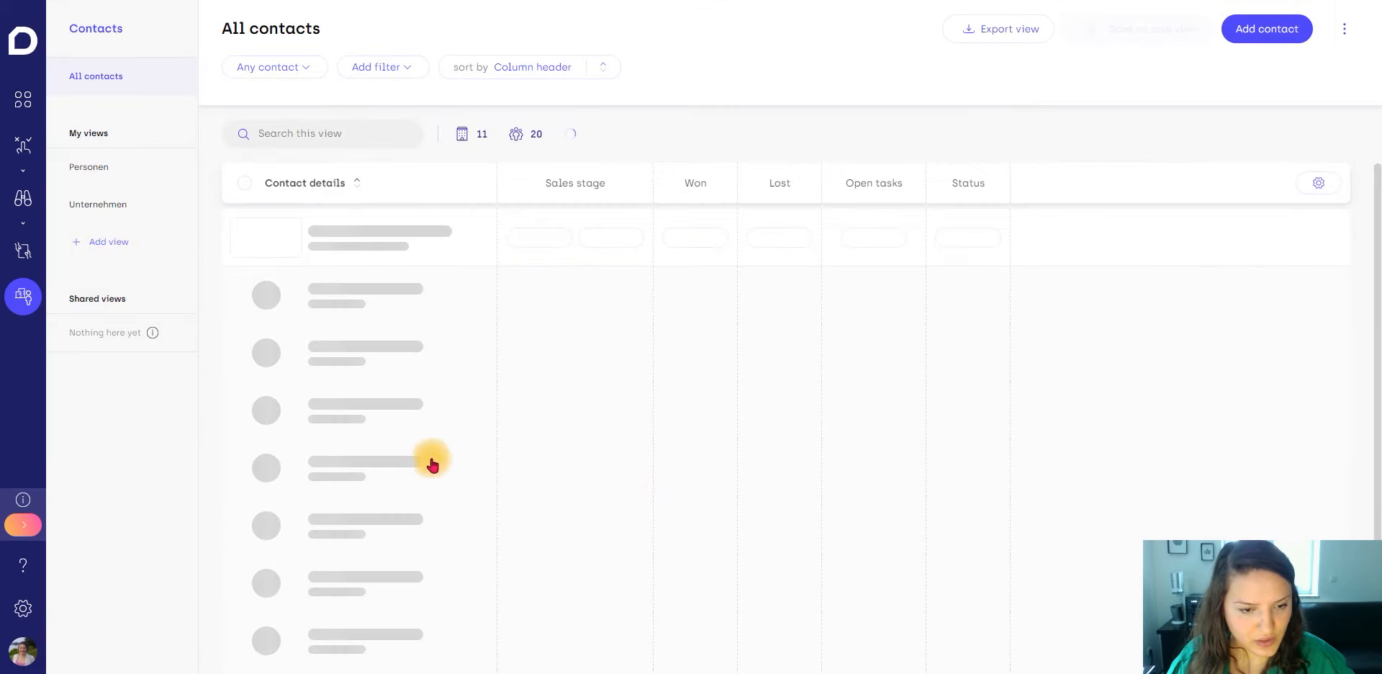
pyautogui.scroll(-2, 424, 497)
pyautogui.scroll(-6, 425, 504)
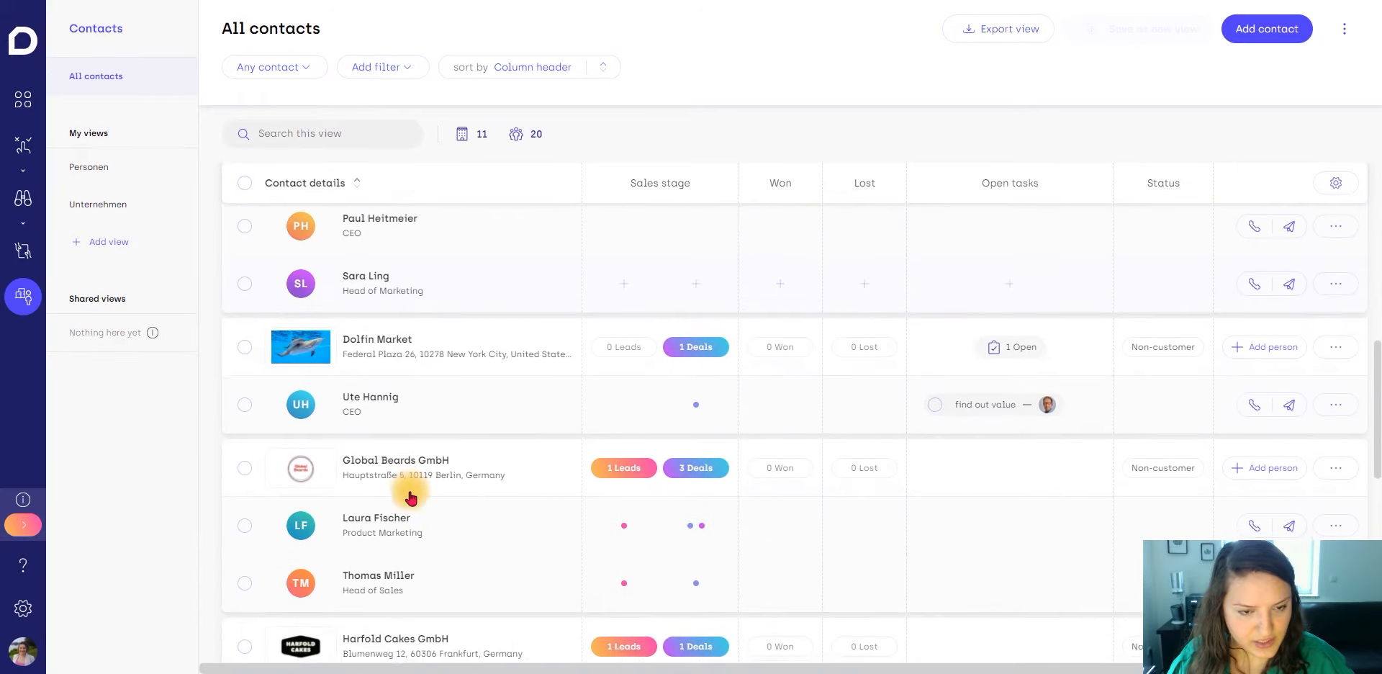
pyautogui.scroll(1, 411, 484)
pyautogui.scroll(-3, 412, 494)
pyautogui.scroll(3, 407, 490)
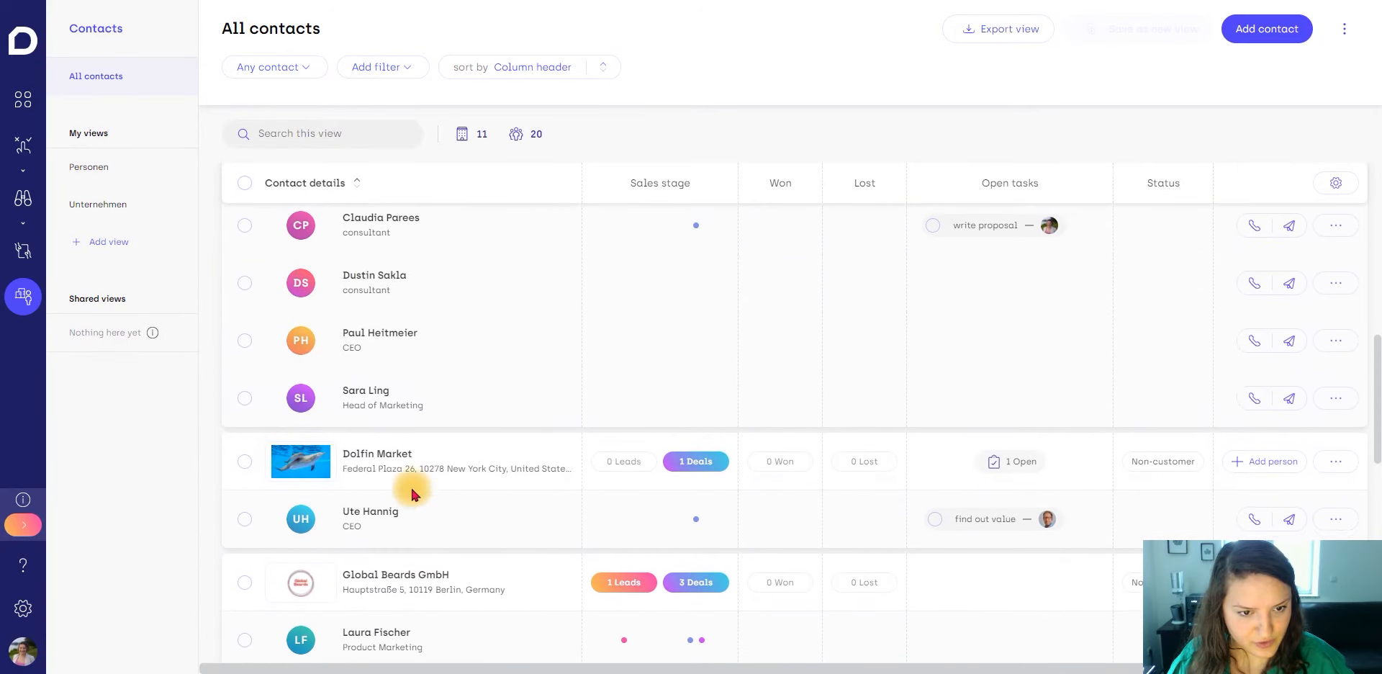
pyautogui.click(380, 229)
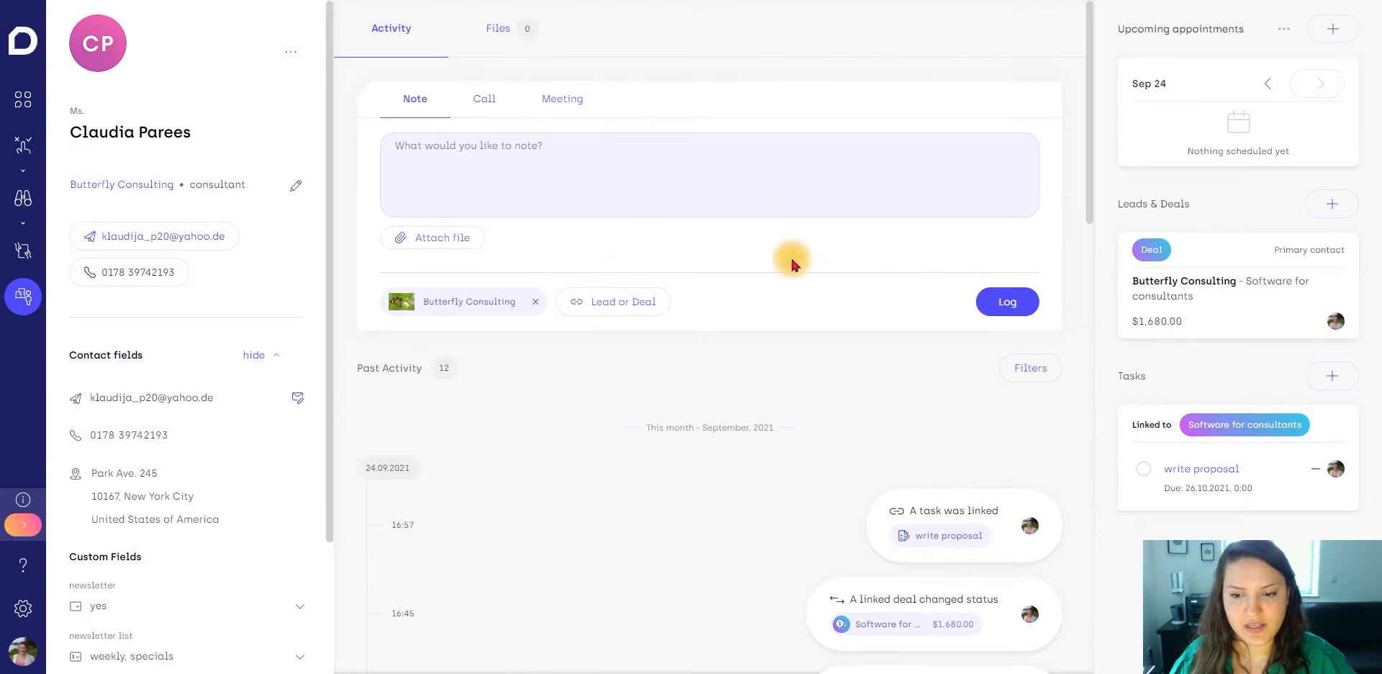
# - Review the consultant's activity history, including the logged calls and the full text of the "Software - more info" email
pyautogui.scroll(-2, 814, 418)
pyautogui.scroll(-6, 814, 417)
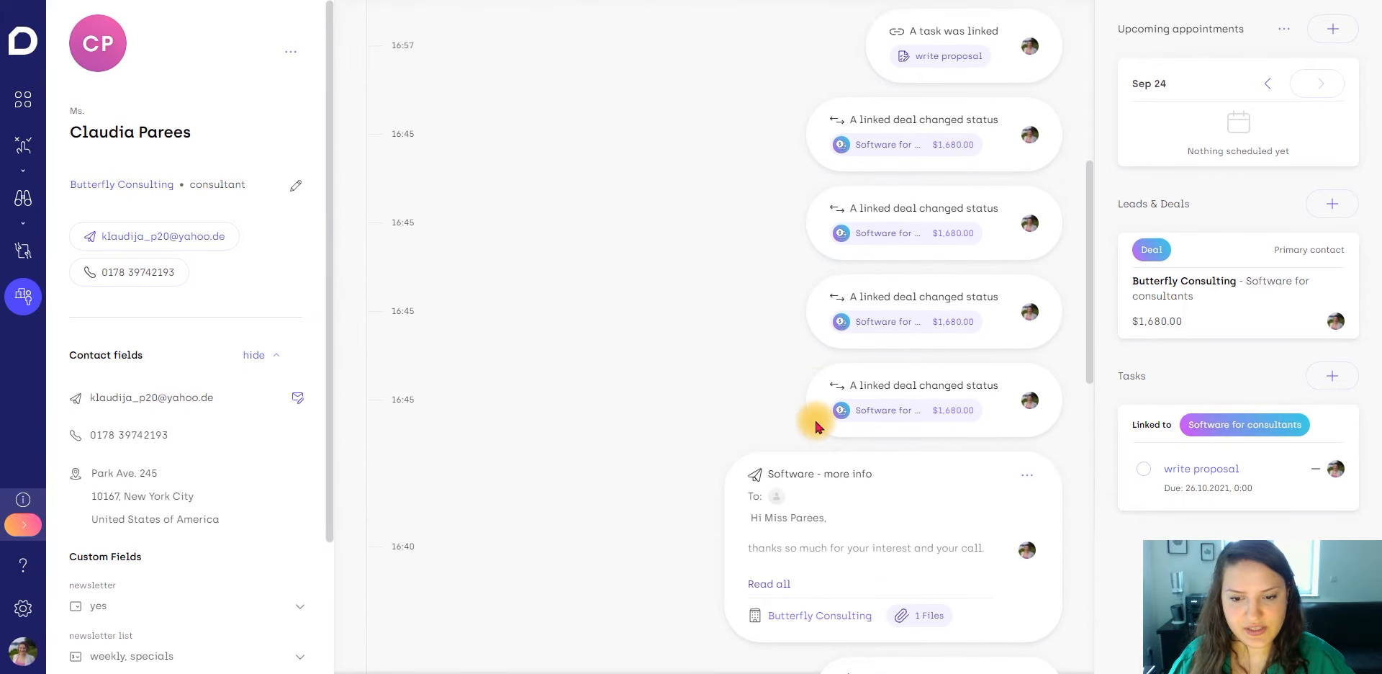
pyautogui.scroll(8, 815, 418)
pyautogui.scroll(-10, 815, 418)
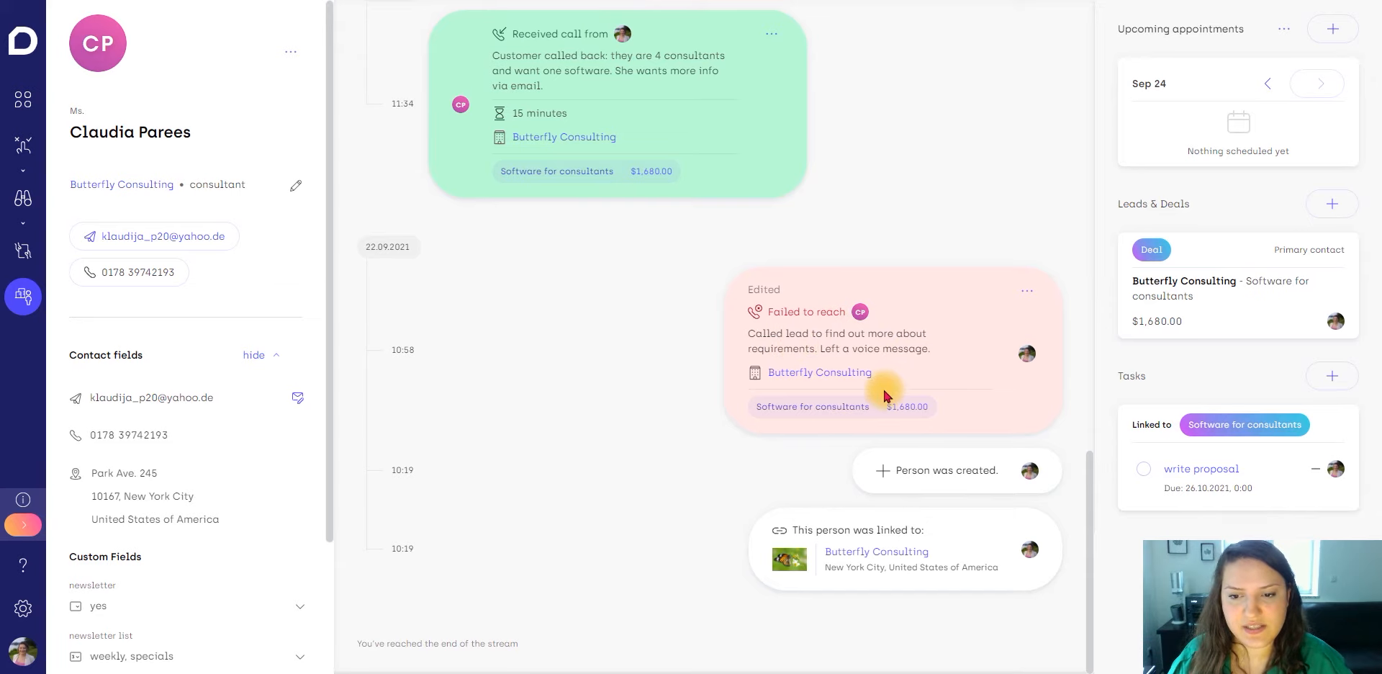
pyautogui.scroll(2, 883, 403)
pyautogui.scroll(1, 880, 410)
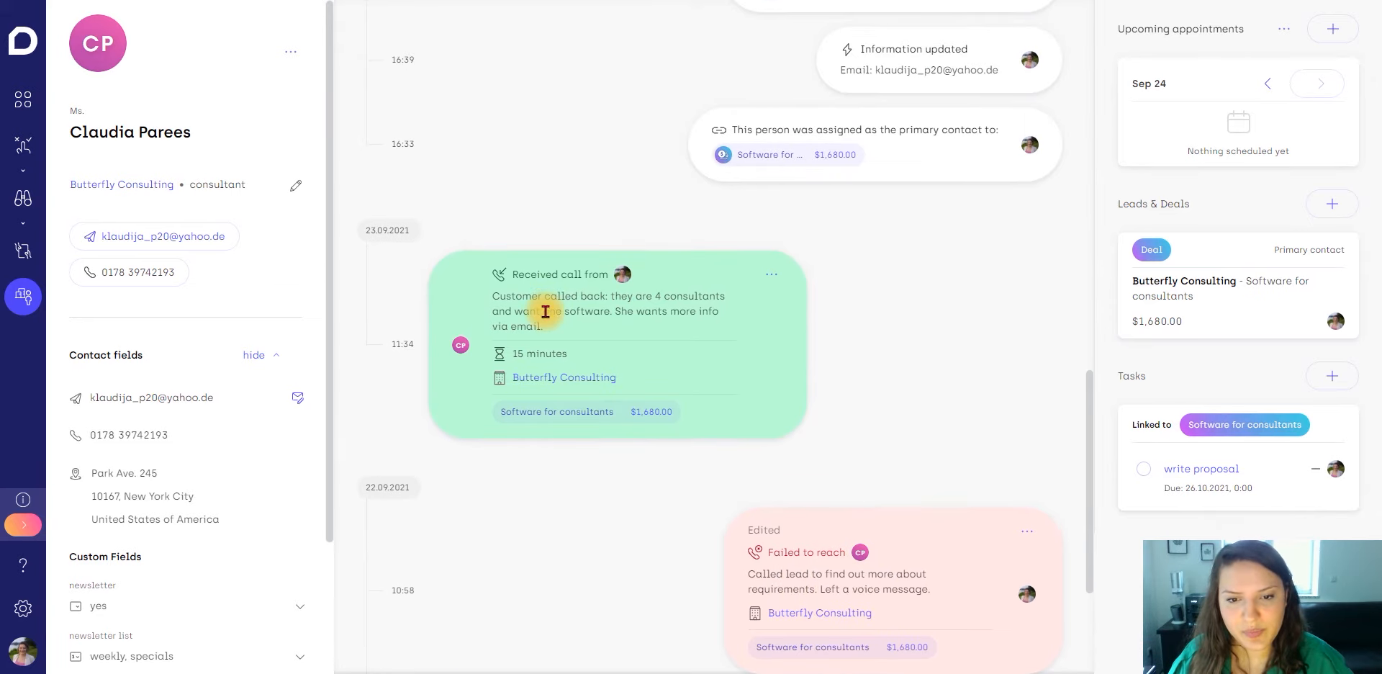
pyautogui.scroll(5, 568, 329)
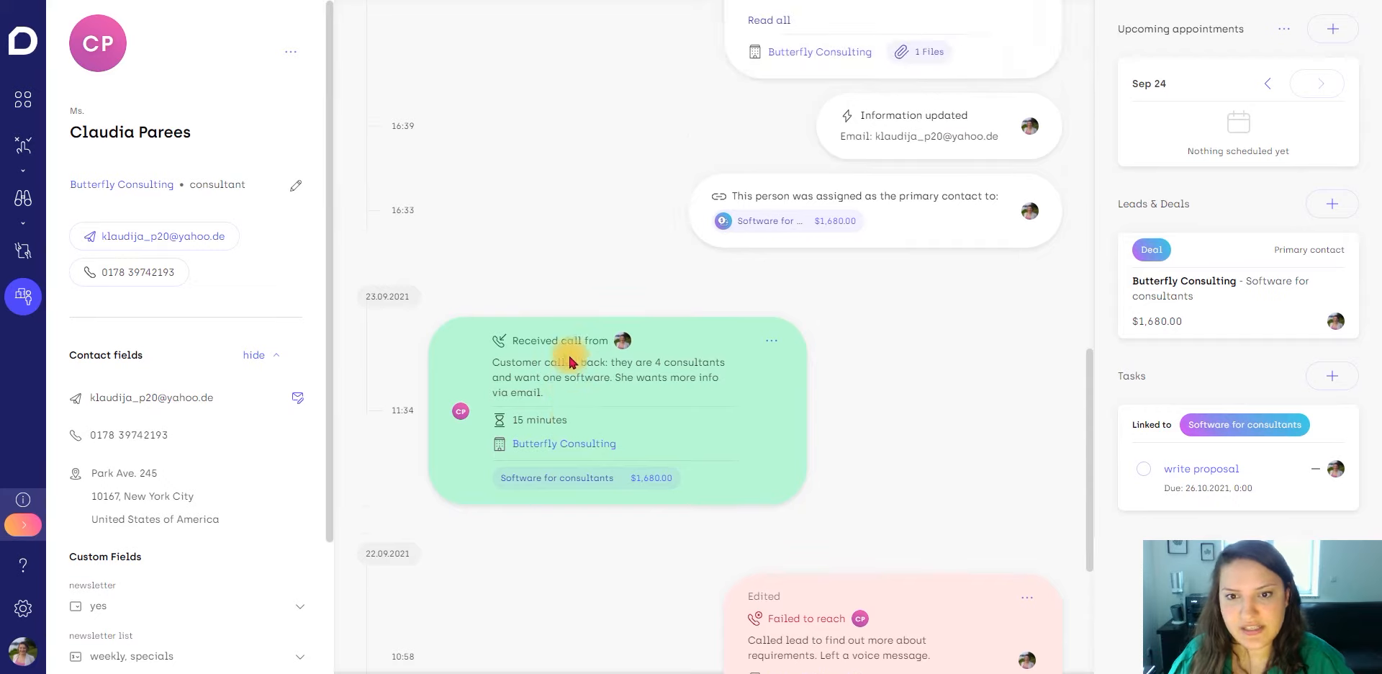
pyautogui.click(776, 322)
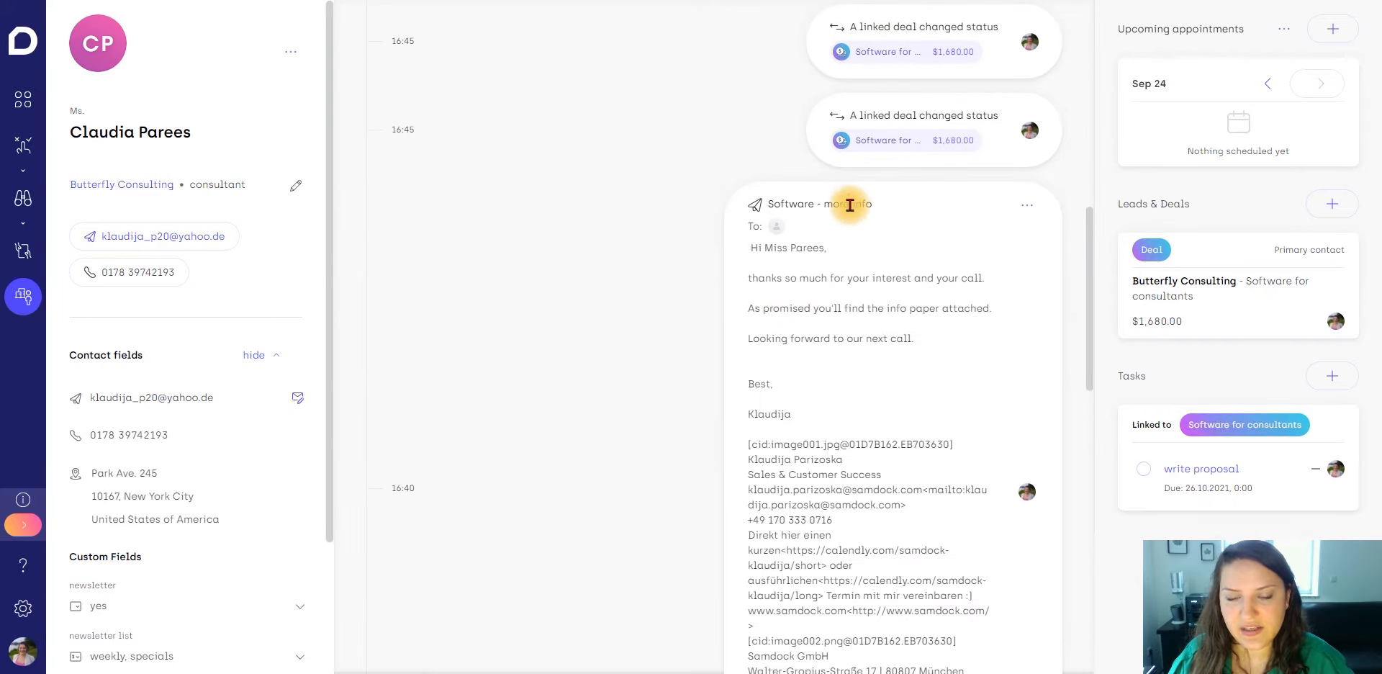
pyautogui.scroll(5, 827, 466)
pyautogui.scroll(4, 828, 447)
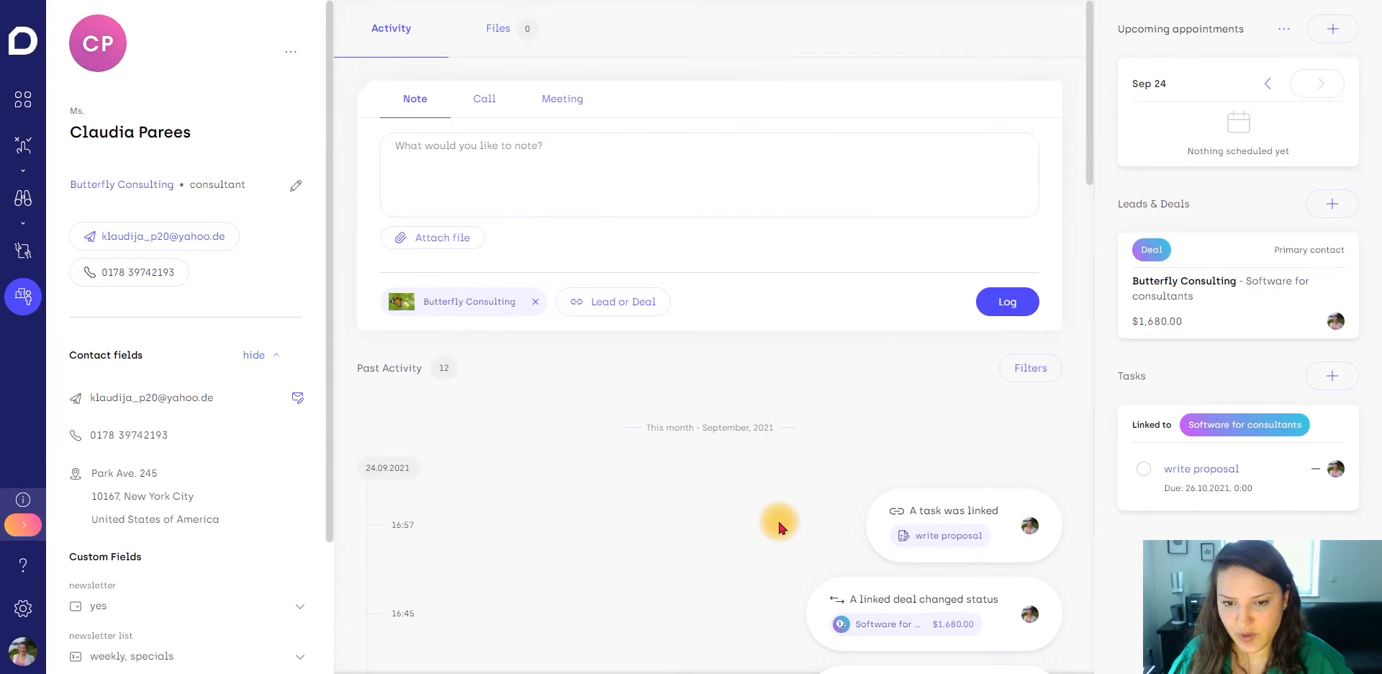
# - Collapse the "Software - more info" email, open its details and link it to the "Software for consultants" deal
pyautogui.scroll(-10, 767, 520)
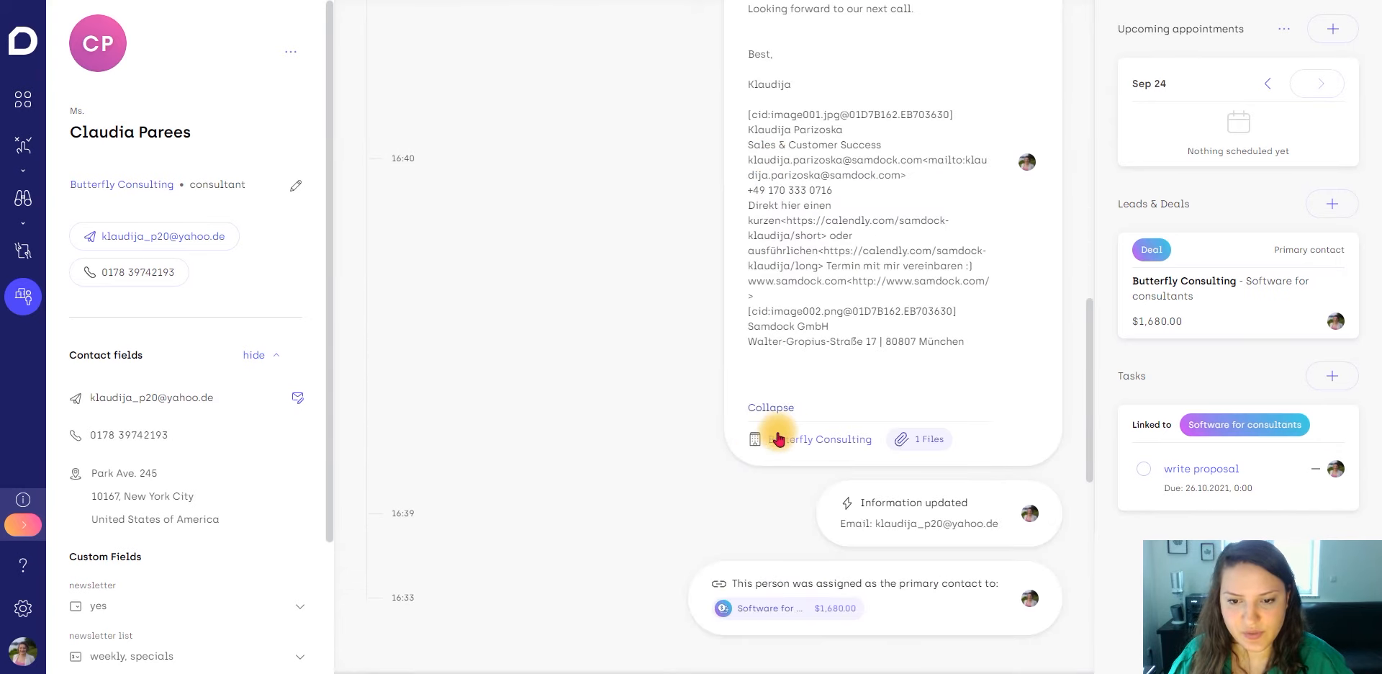
pyautogui.click(769, 407)
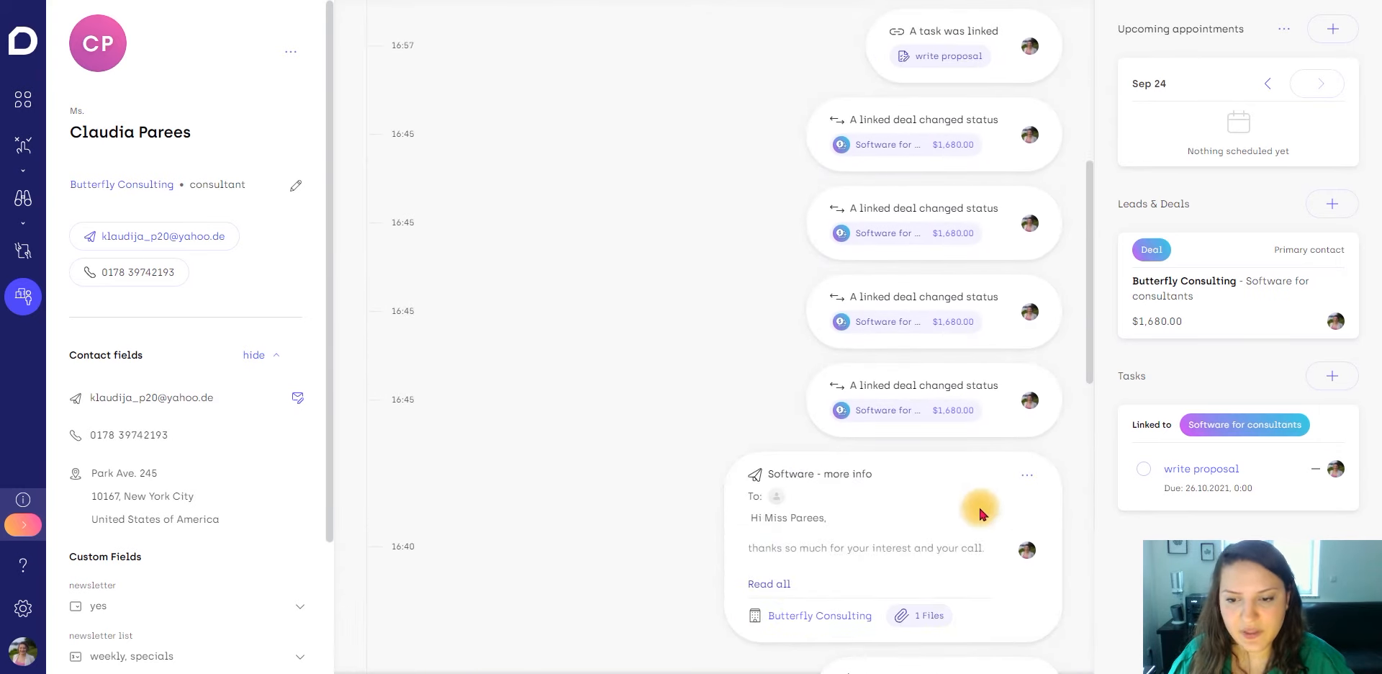
pyautogui.click(1028, 475)
pyautogui.click(984, 502)
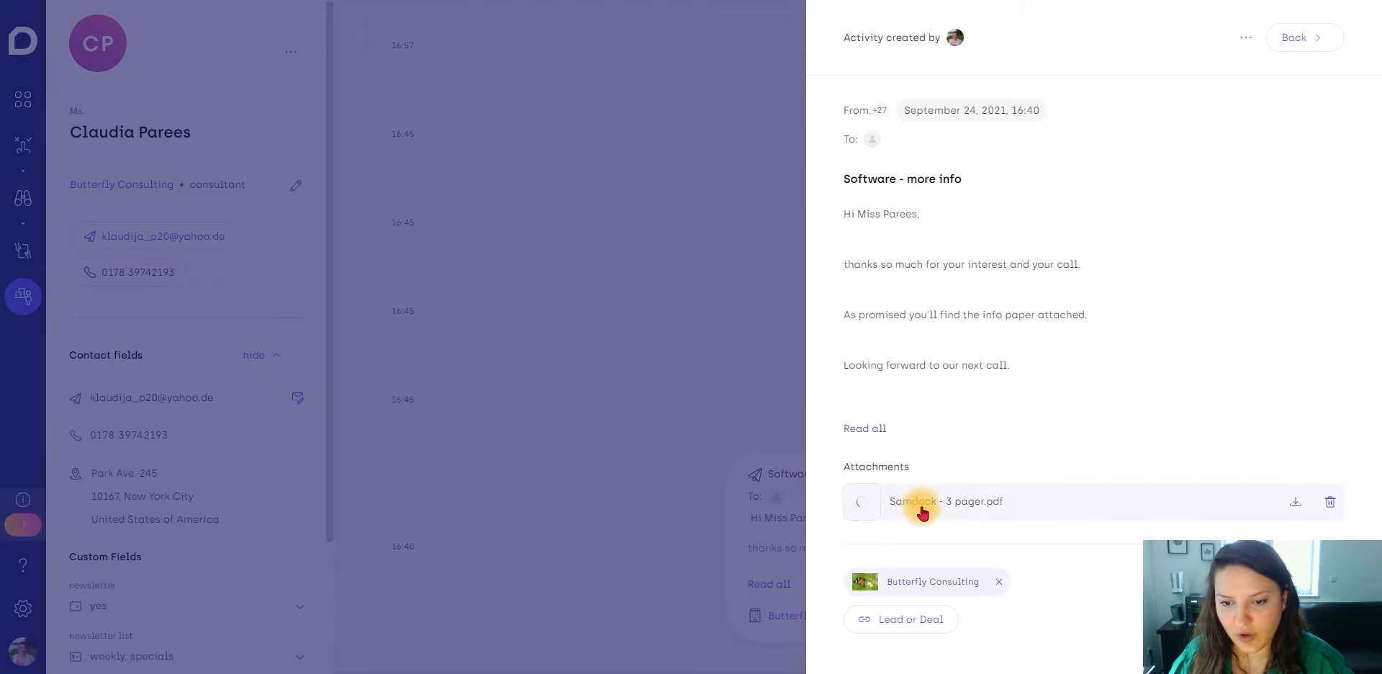
pyautogui.click(895, 621)
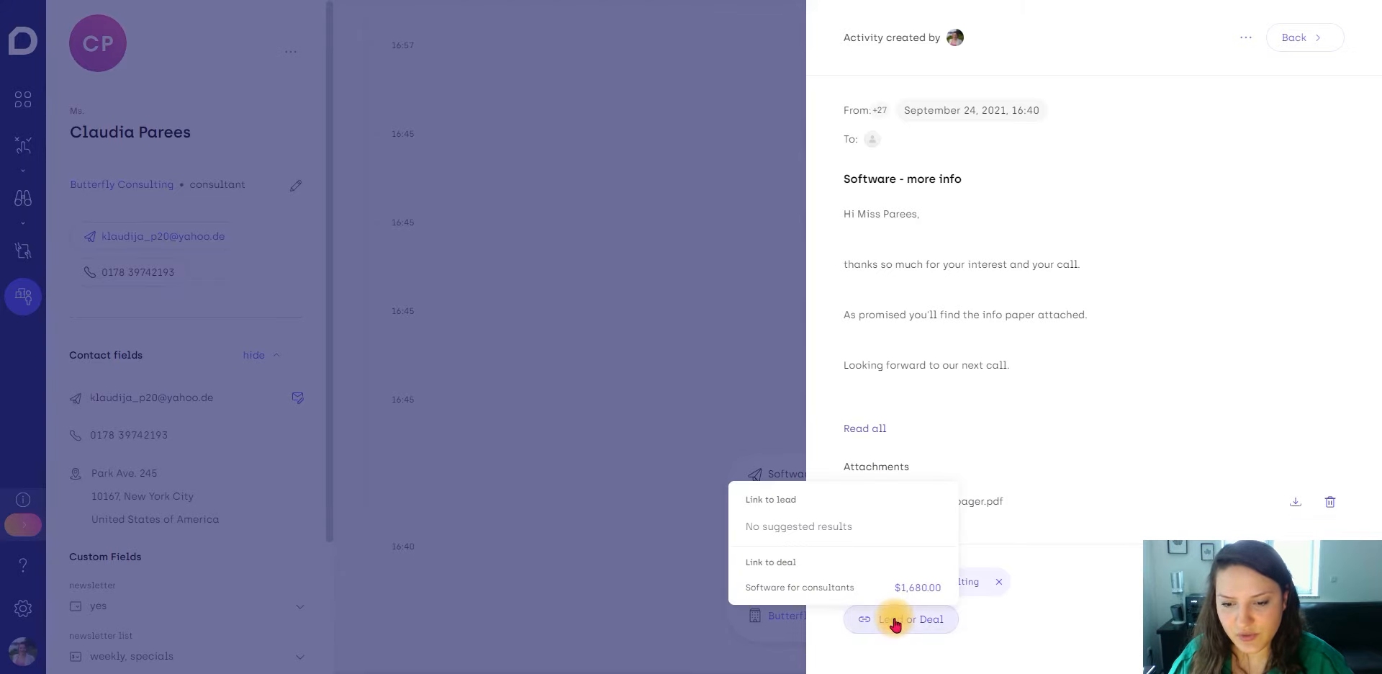
pyautogui.click(811, 586)
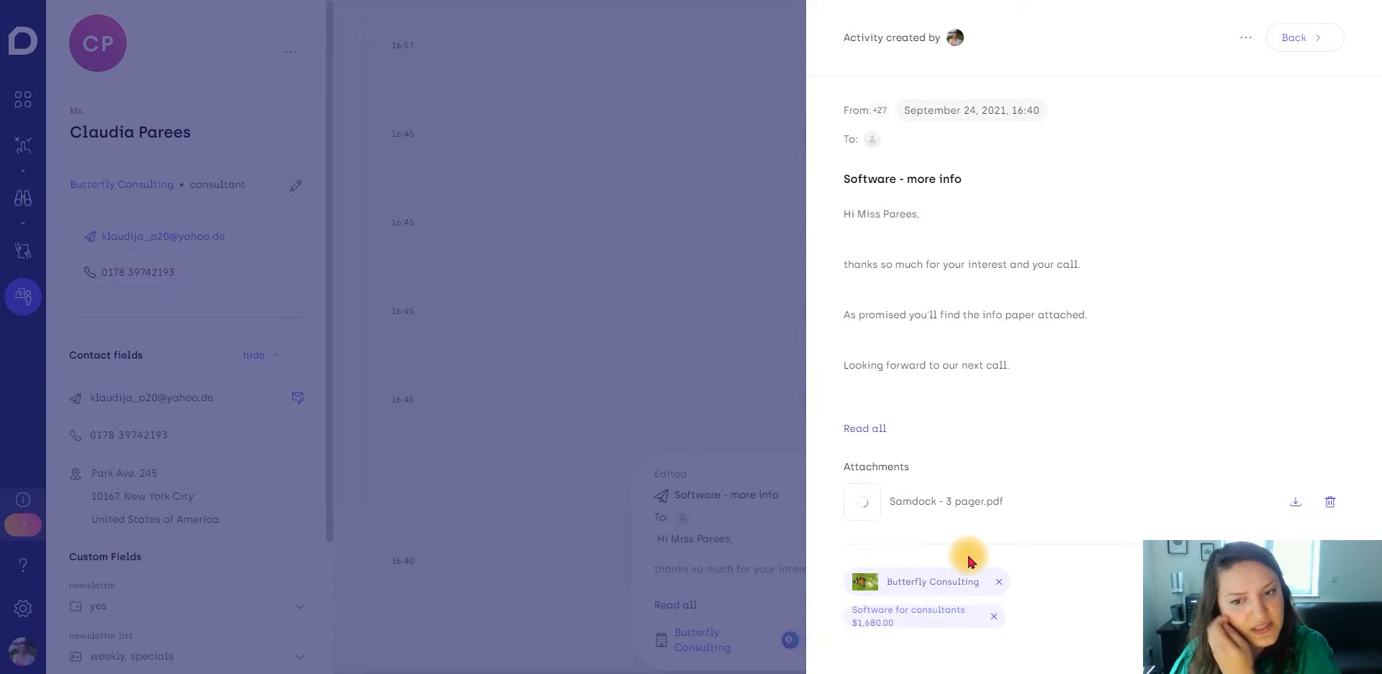
pyautogui.click(603, 318)
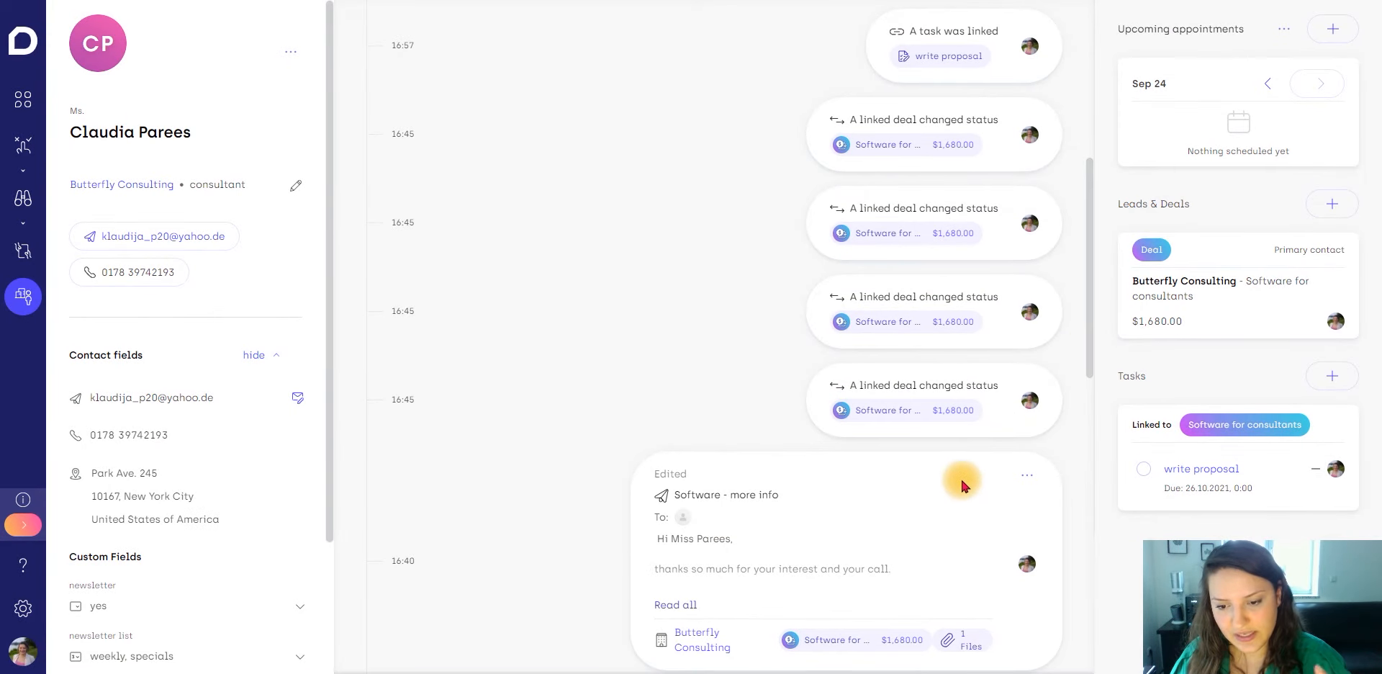
# - Filter the consultant's past activity to show only mails
pyautogui.scroll(-3, 960, 478)
pyautogui.scroll(10, 950, 489)
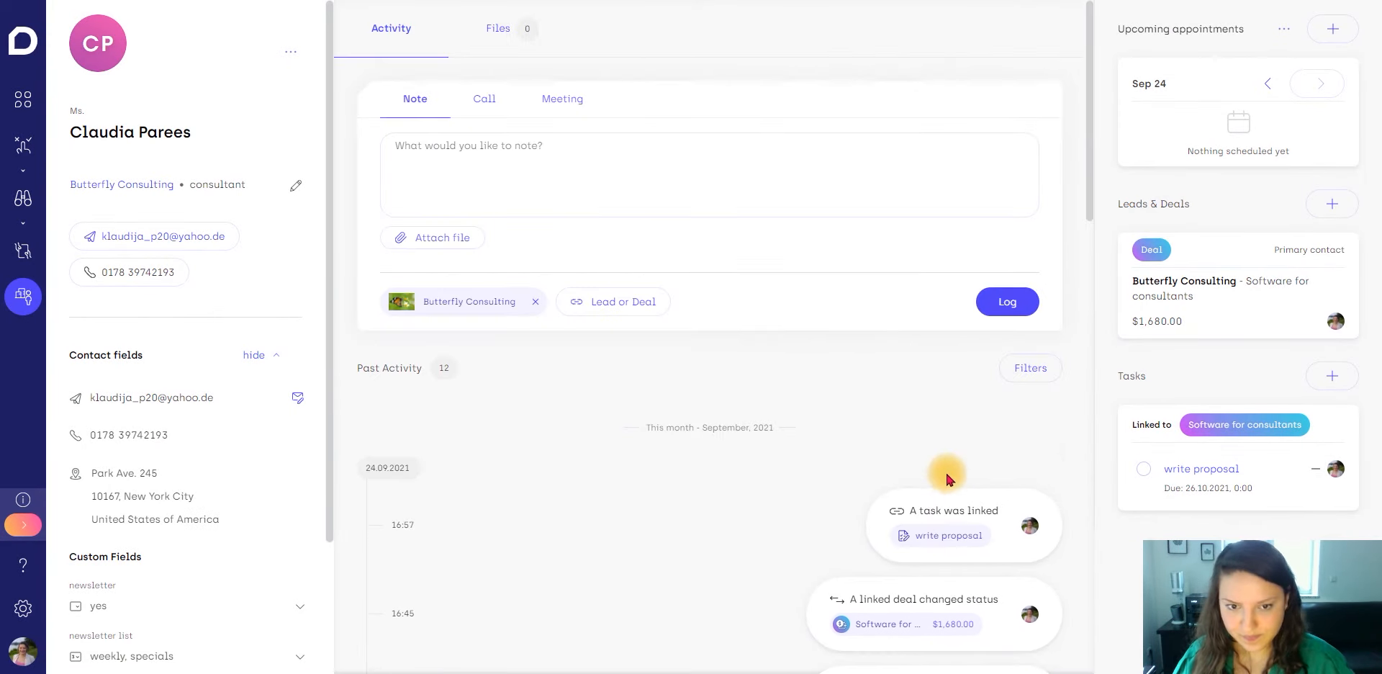
pyautogui.click(1029, 367)
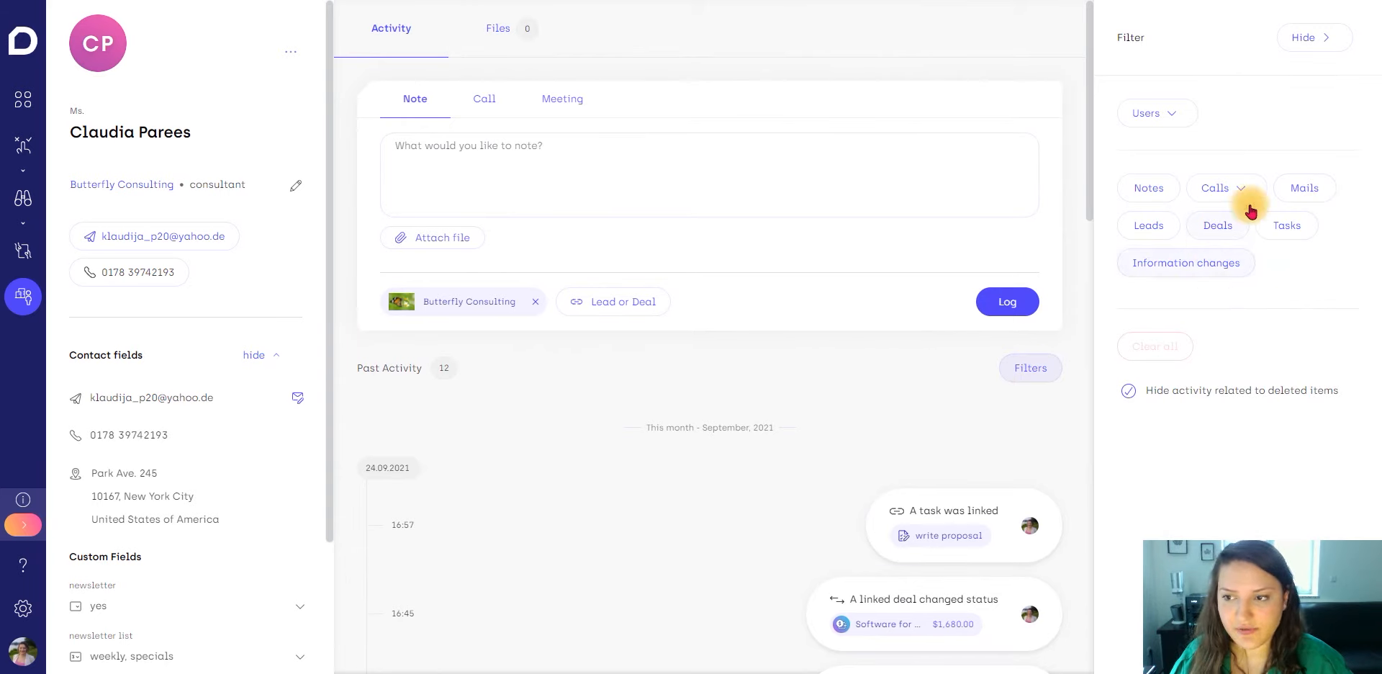
pyautogui.click(1294, 191)
pyautogui.scroll(-2, 821, 467)
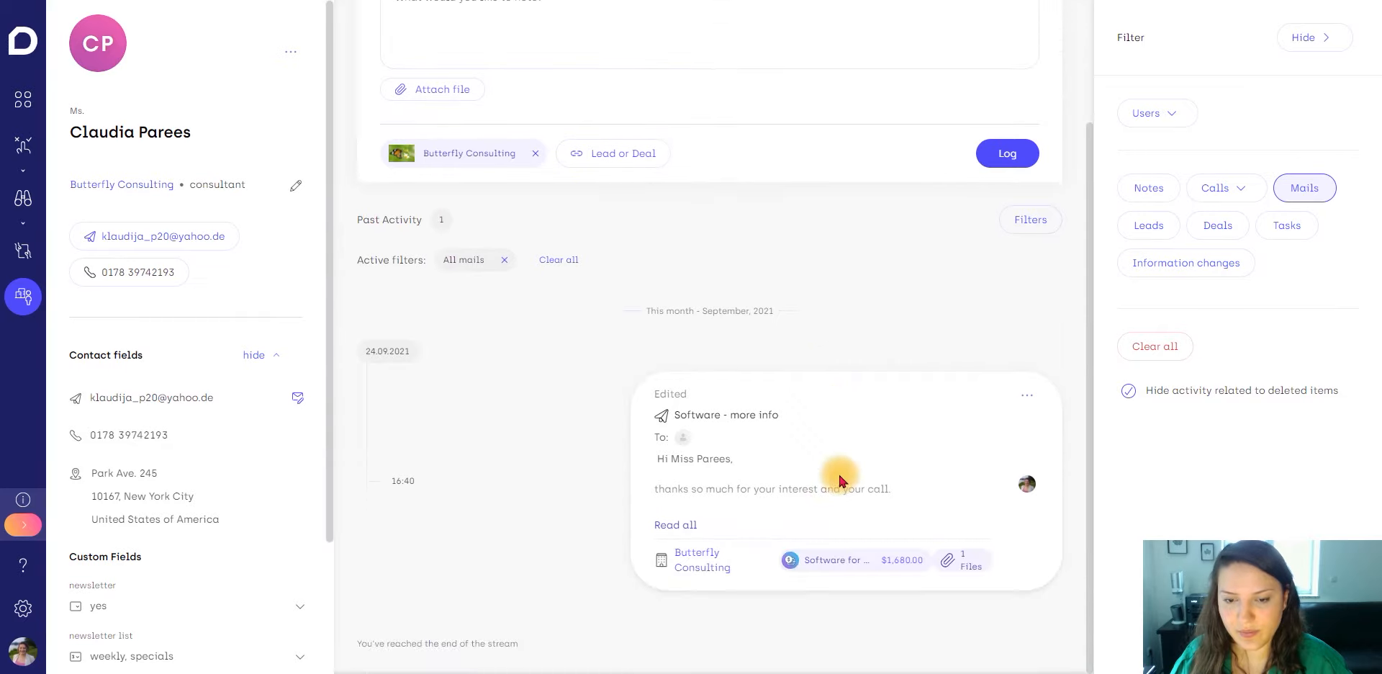
# - Clear all activity filters for the consultant and hide the filter options
pyautogui.scroll(2, 839, 473)
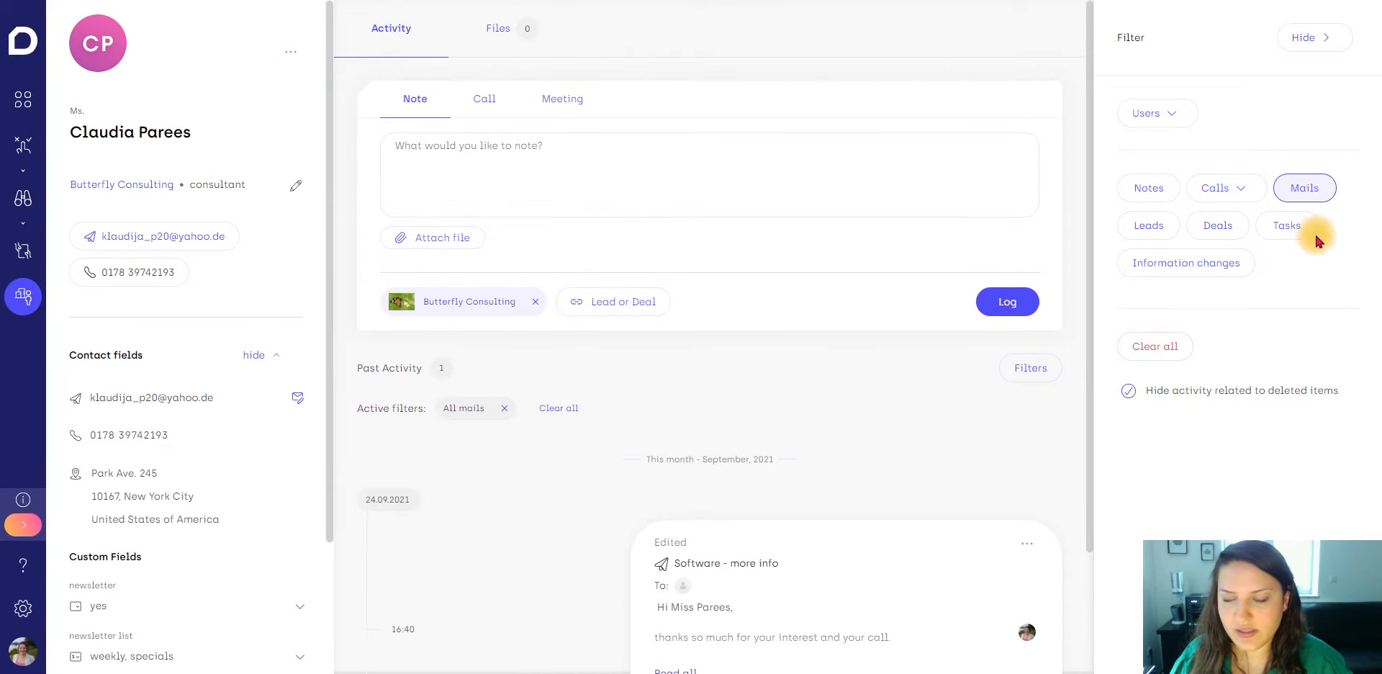
pyautogui.click(1163, 346)
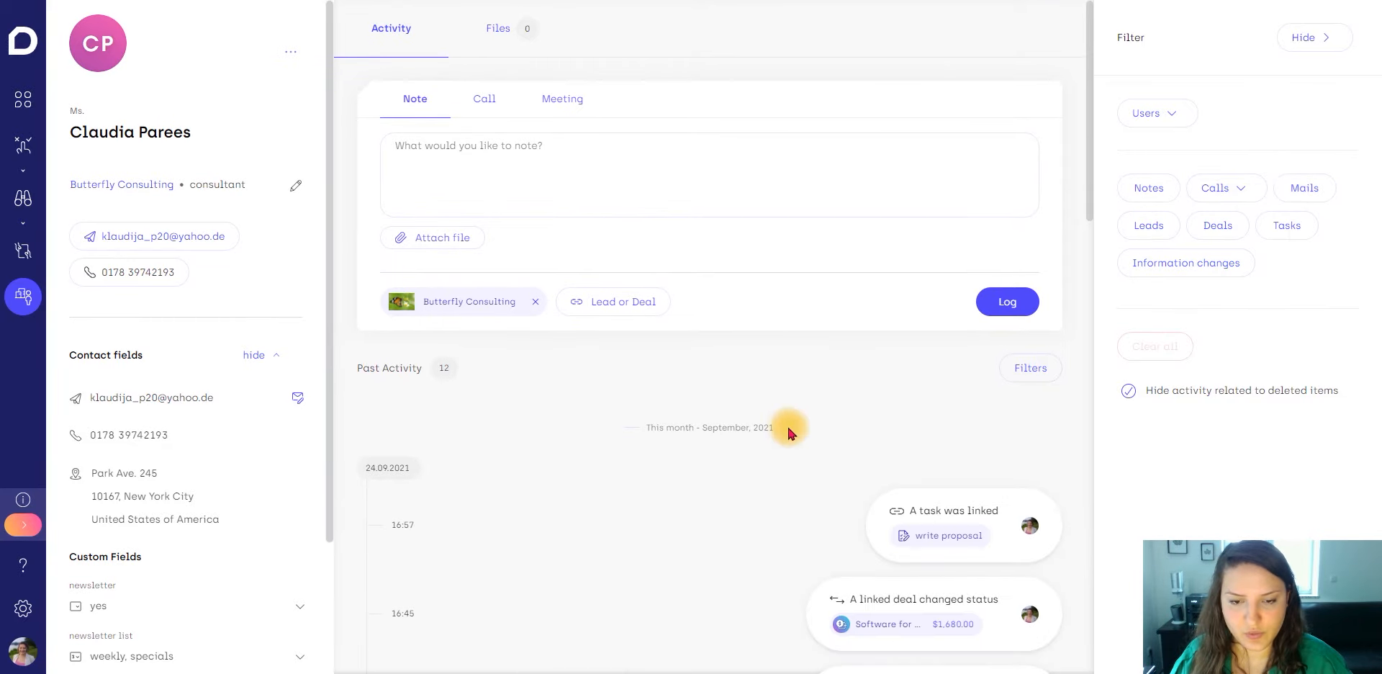
pyautogui.click(1296, 51)
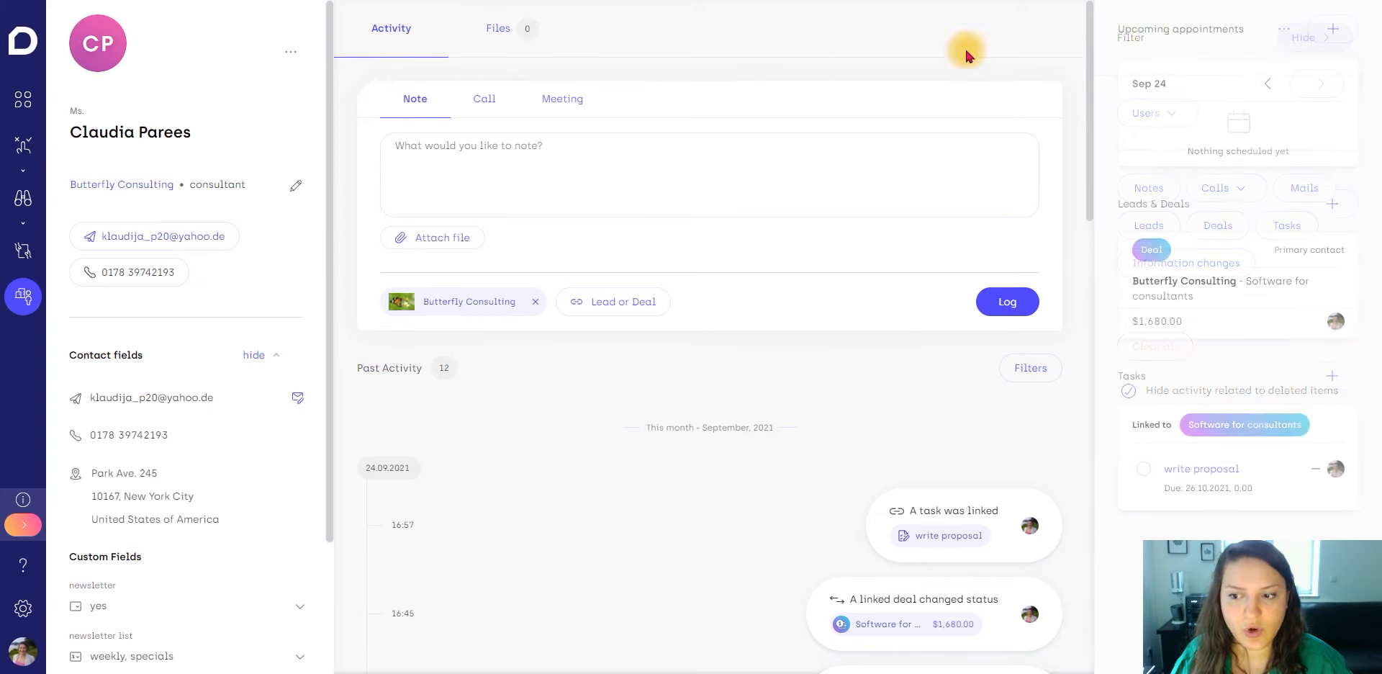
pyautogui.scroll(-2, 756, 358)
pyautogui.scroll(2, 749, 360)
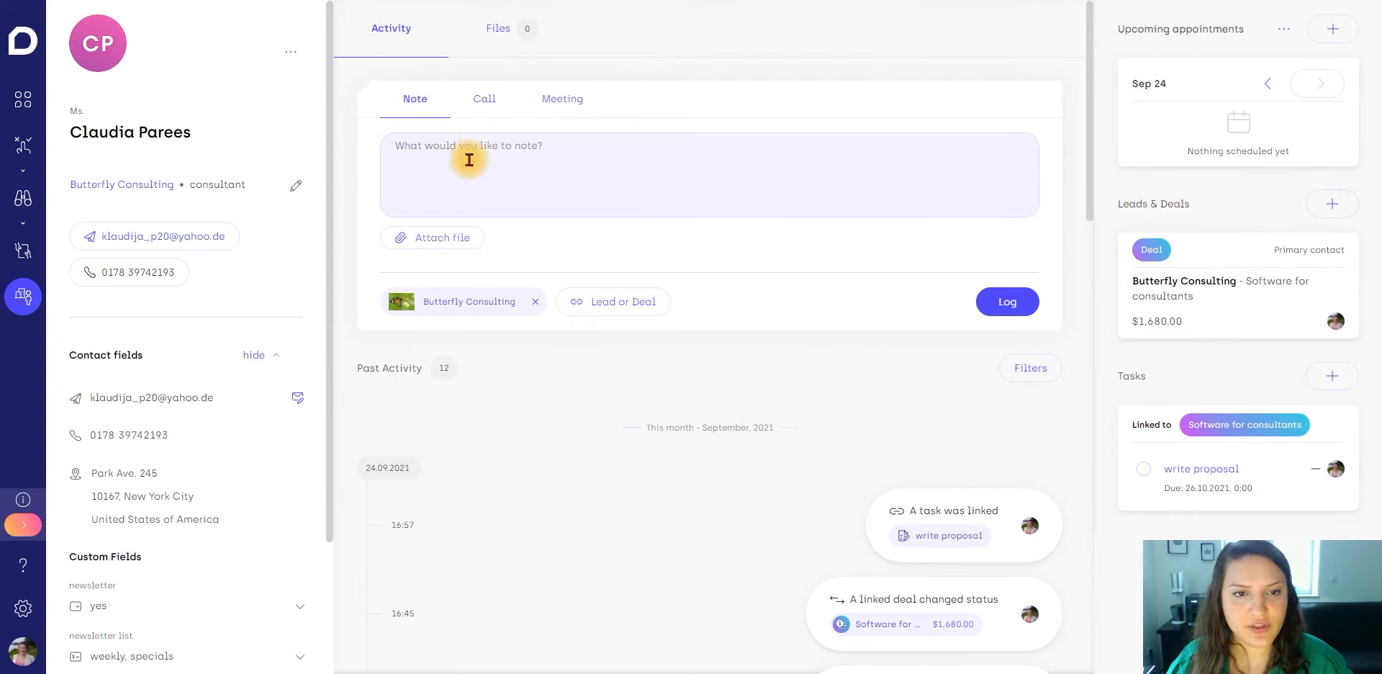
# - Look over the forms for logging a note, a call and a meeting with the consultant
pyautogui.click(484, 99)
pyautogui.click(444, 109)
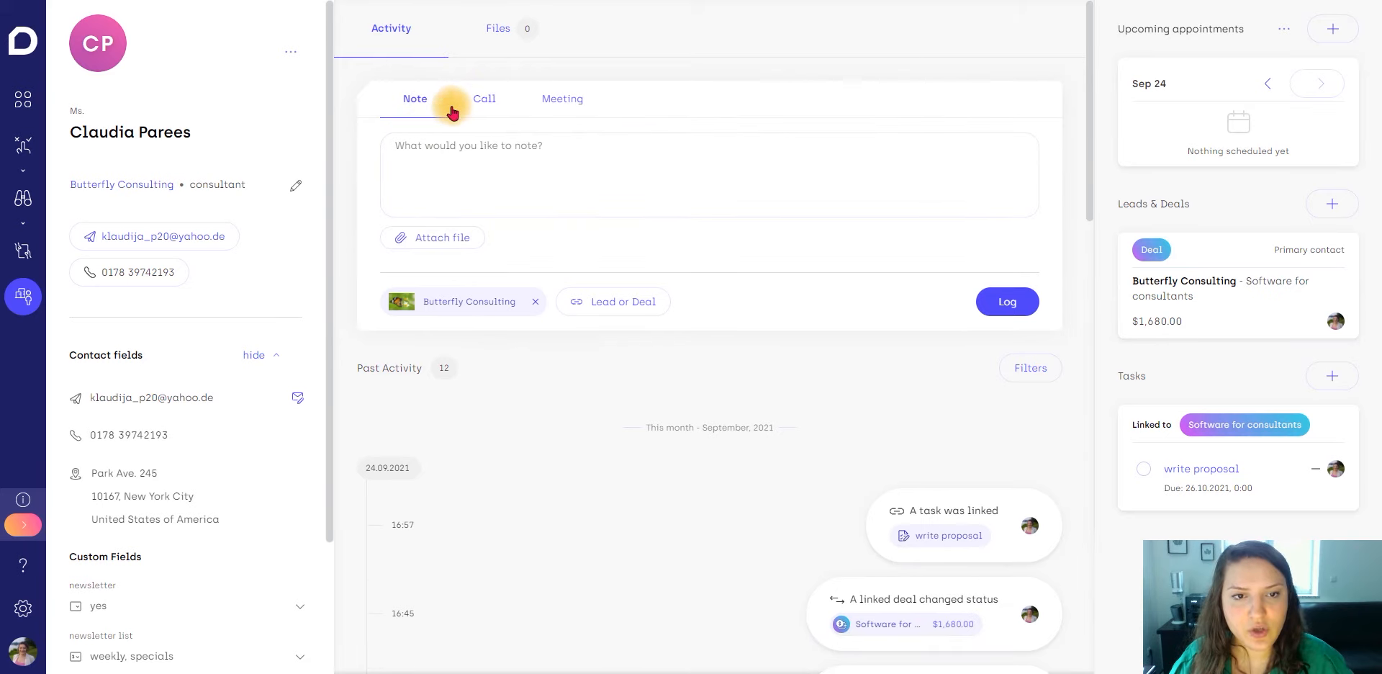
pyautogui.click(485, 101)
pyautogui.click(560, 103)
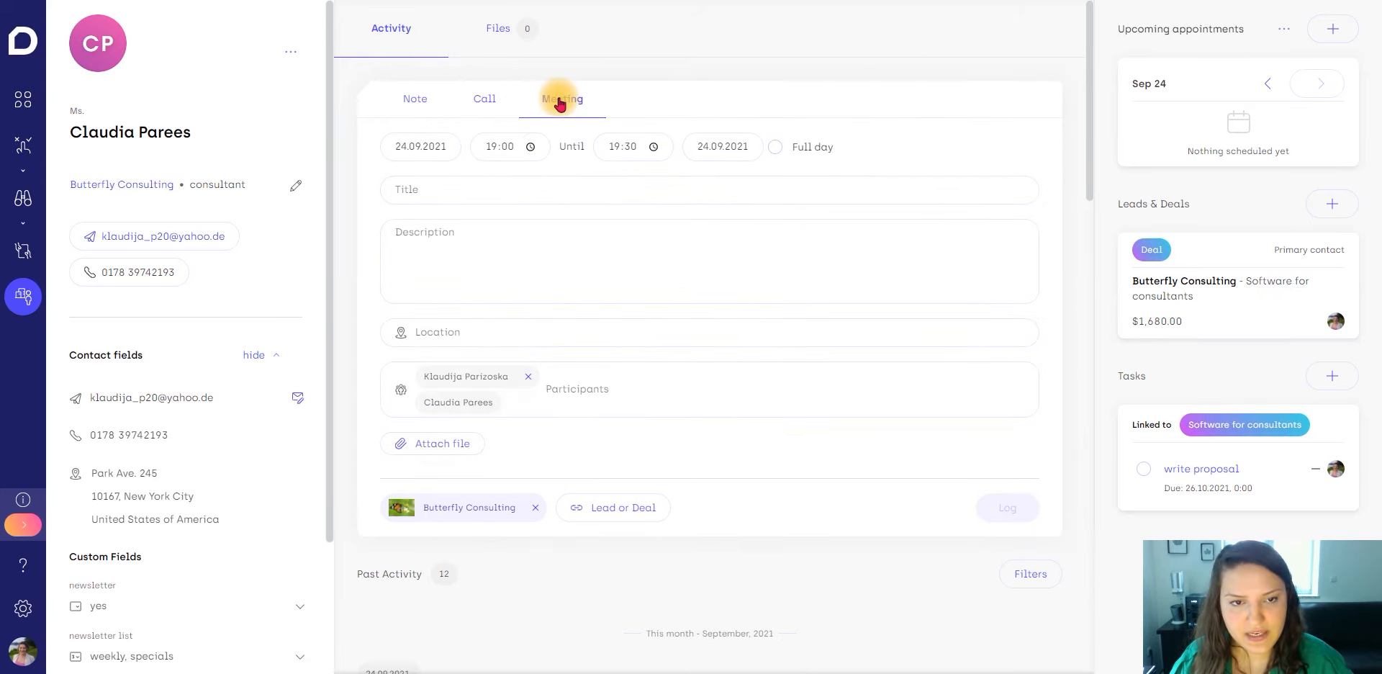
# - Log the note "waiting for a response on this file" with Samdock - 3 pager.pdf attached
pyautogui.click(416, 105)
pyautogui.click(466, 181)
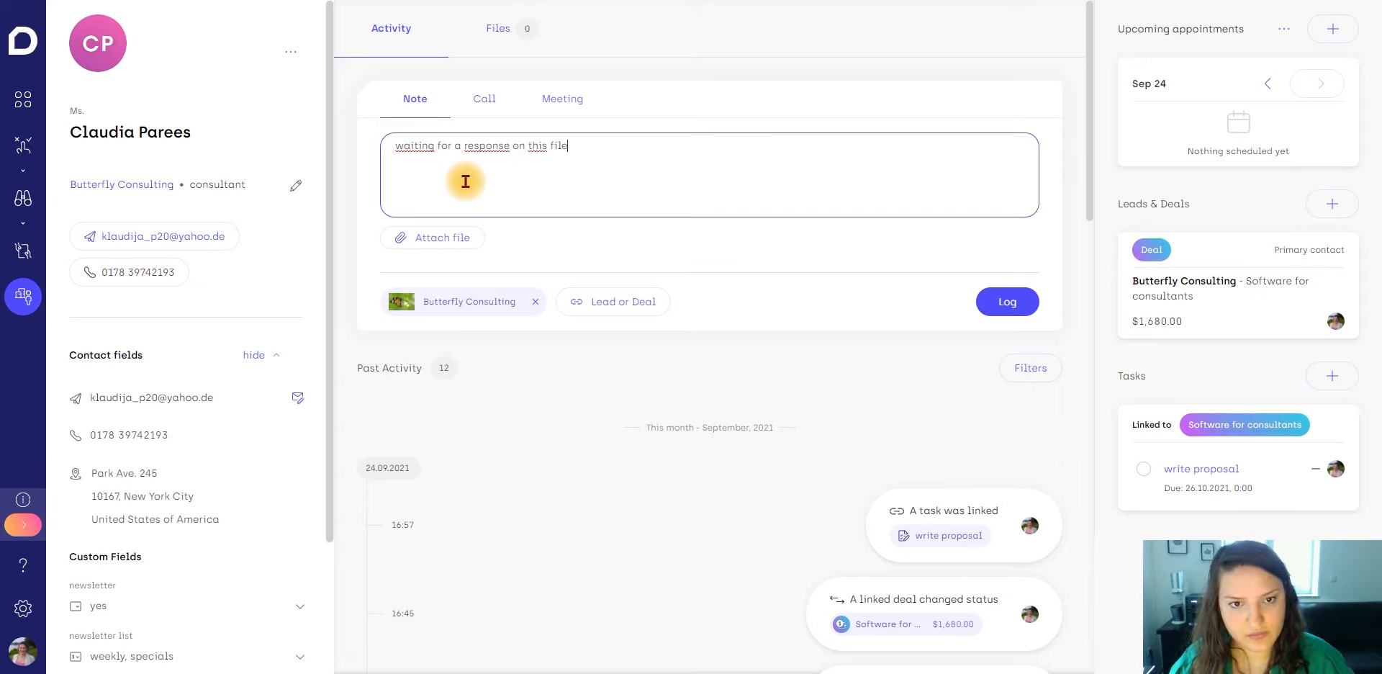
pyautogui.click(442, 238)
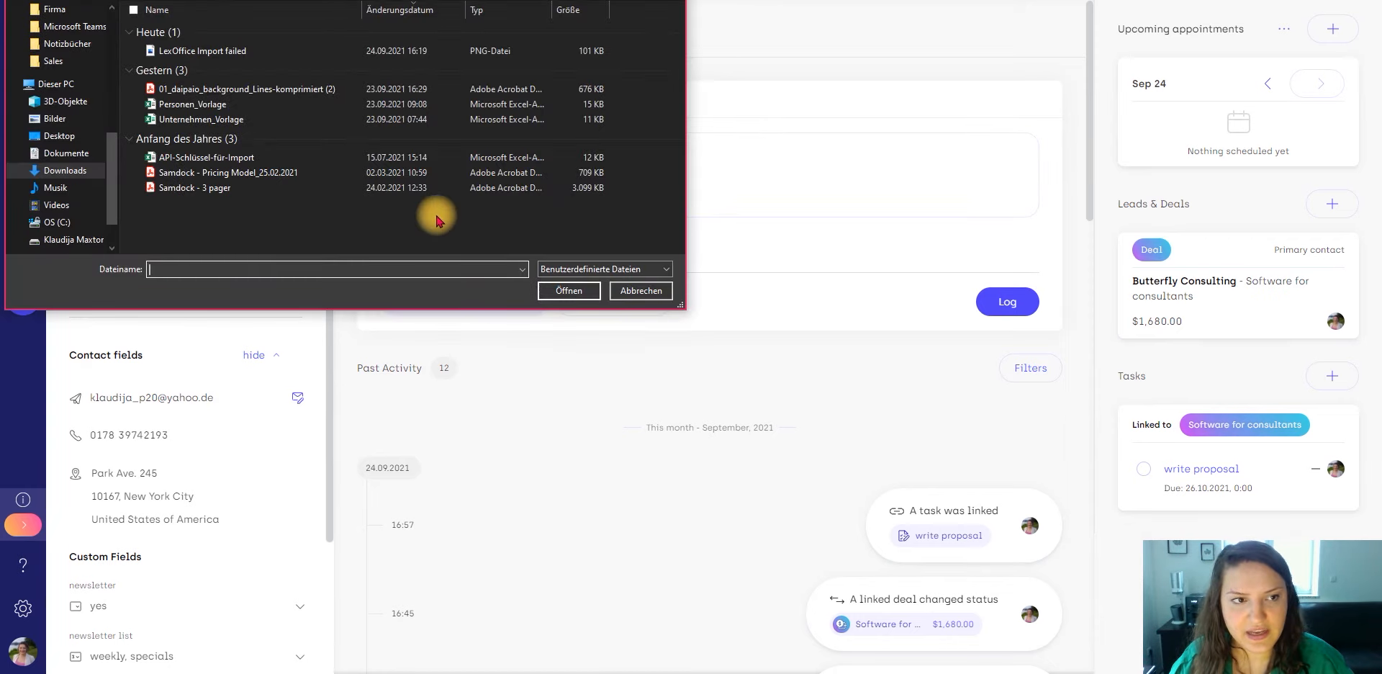
pyautogui.click(216, 188)
pyautogui.click(568, 291)
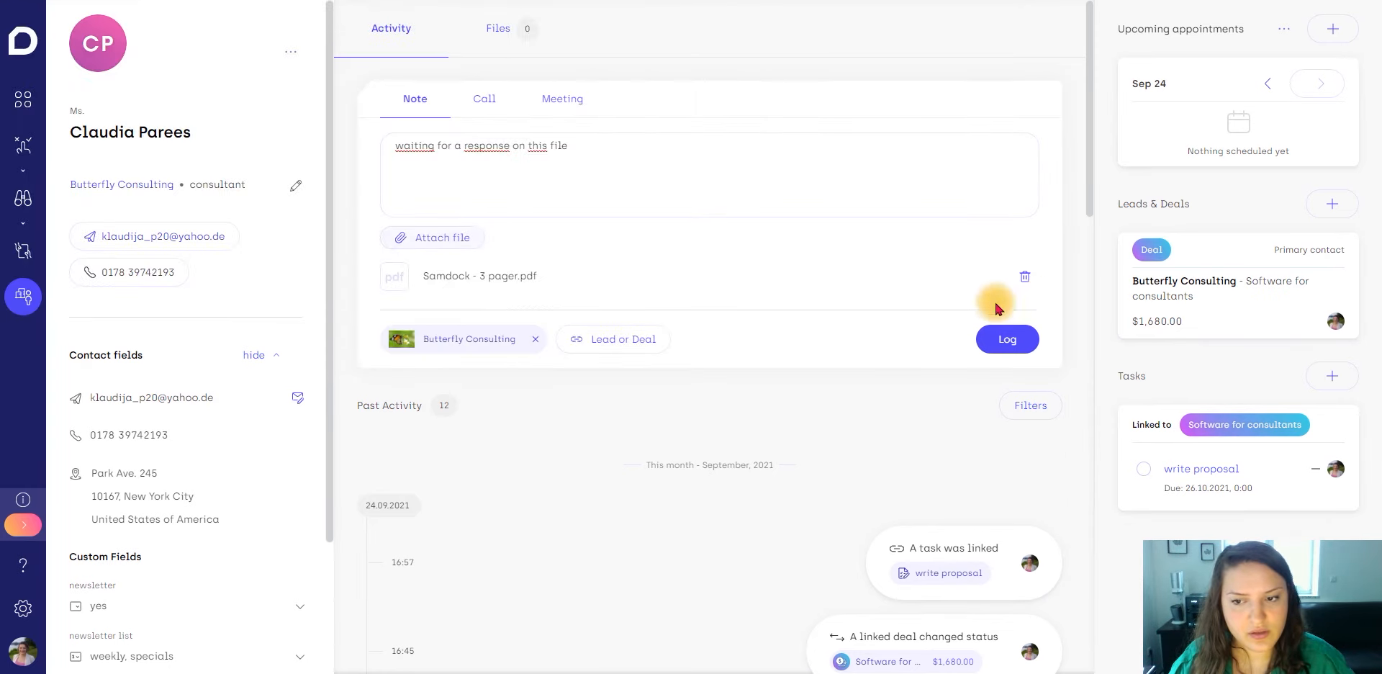
pyautogui.click(1005, 338)
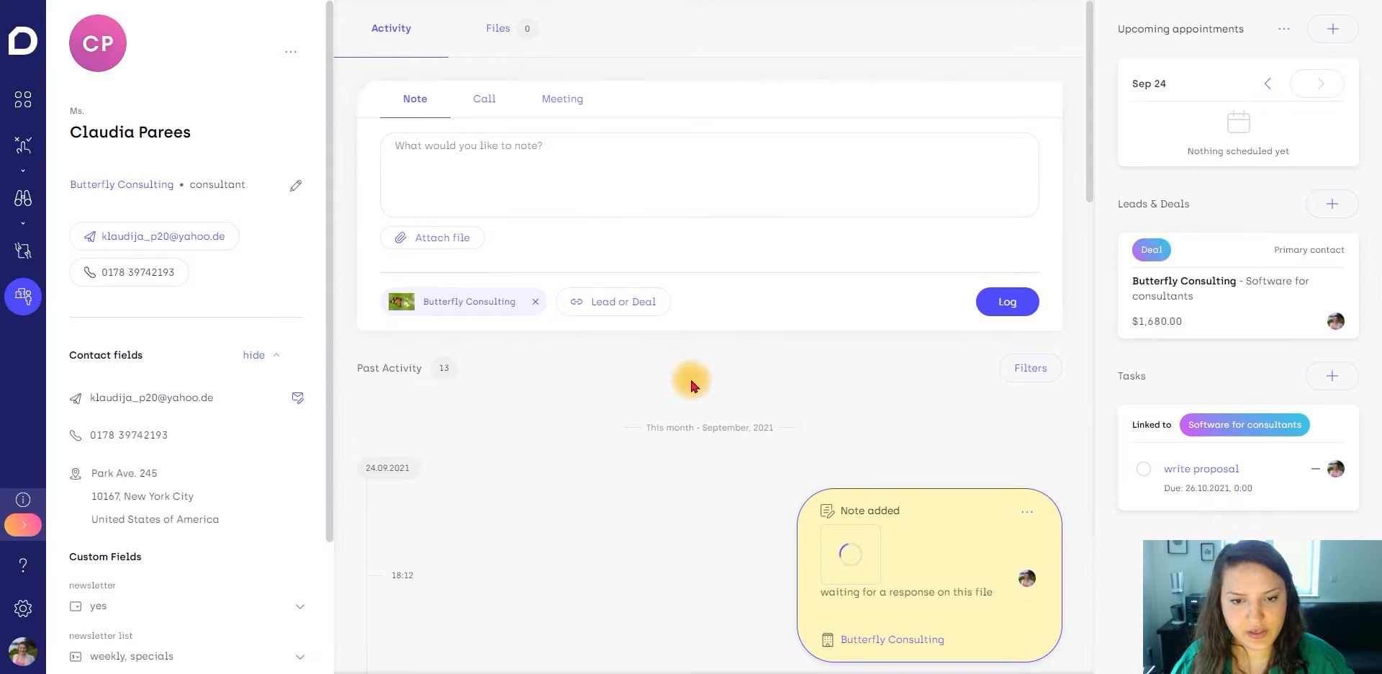
# - Check the new note in the past activity, view the consultant's uploaded files and return to the activity view
pyautogui.scroll(-3, 864, 360)
pyautogui.scroll(3, 830, 348)
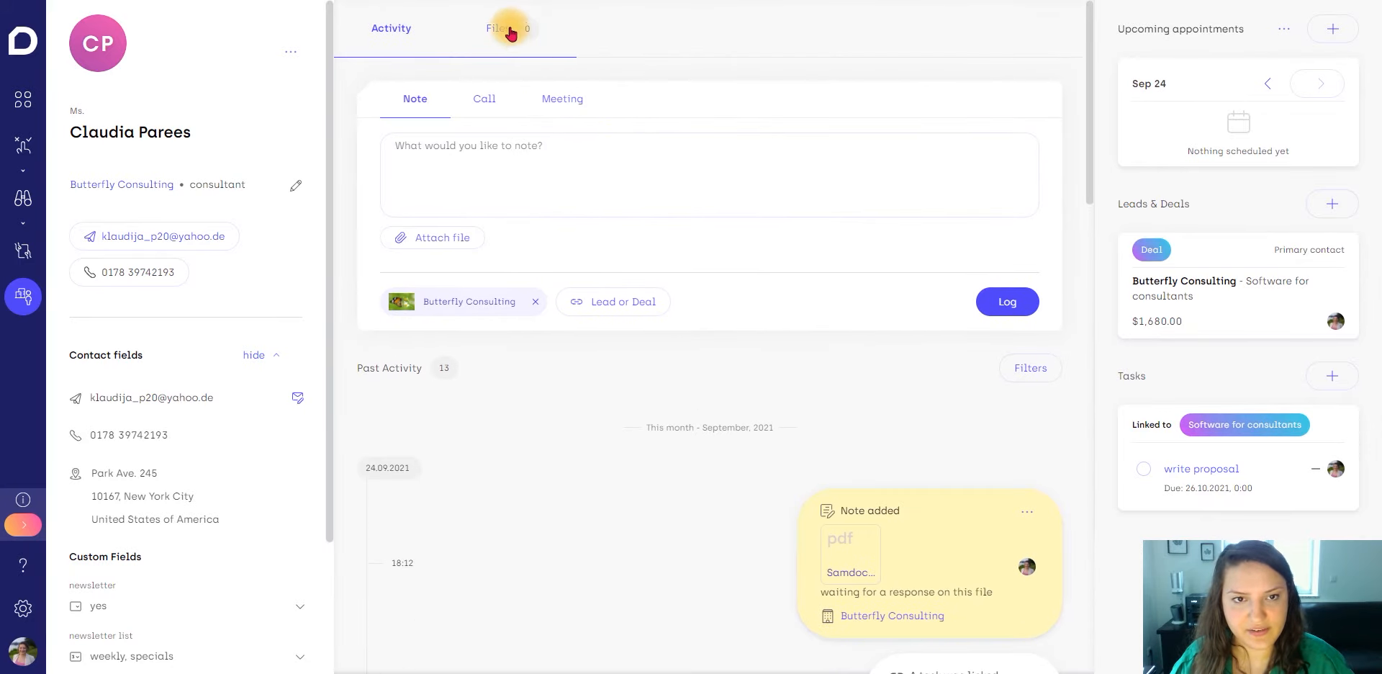
pyautogui.click(504, 27)
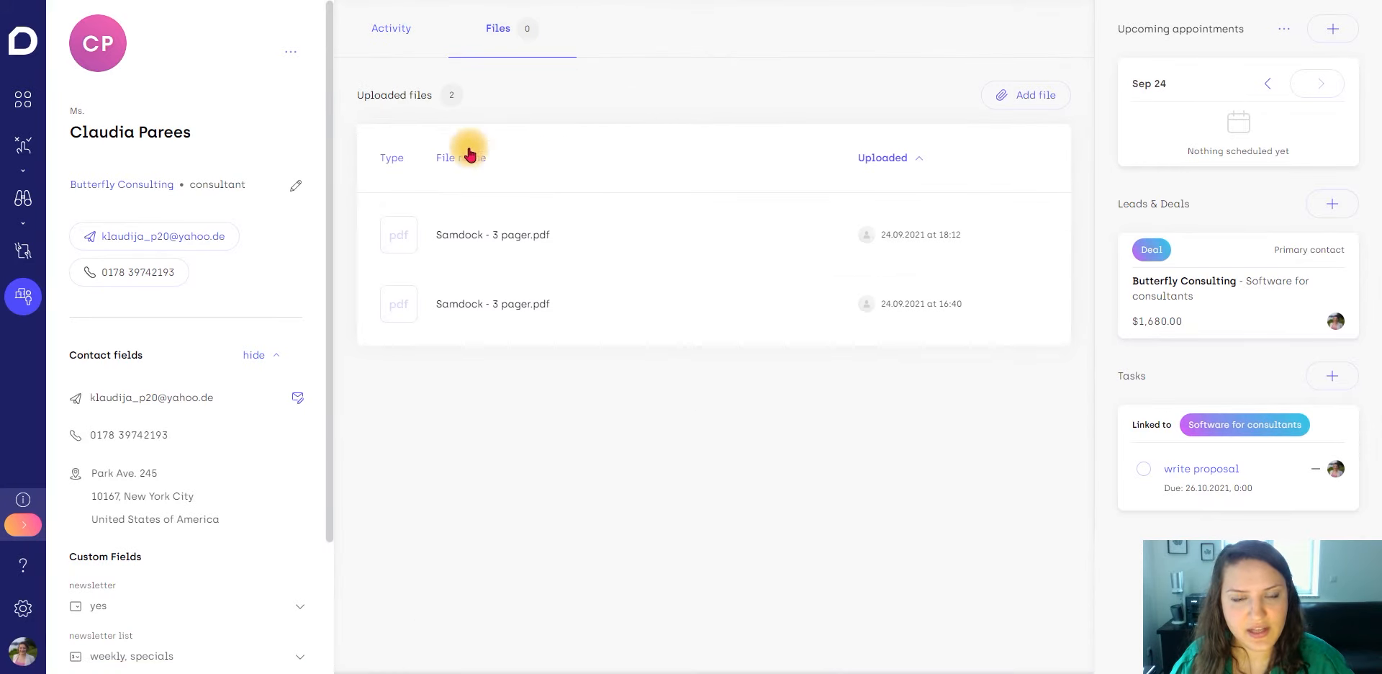
pyautogui.click(381, 29)
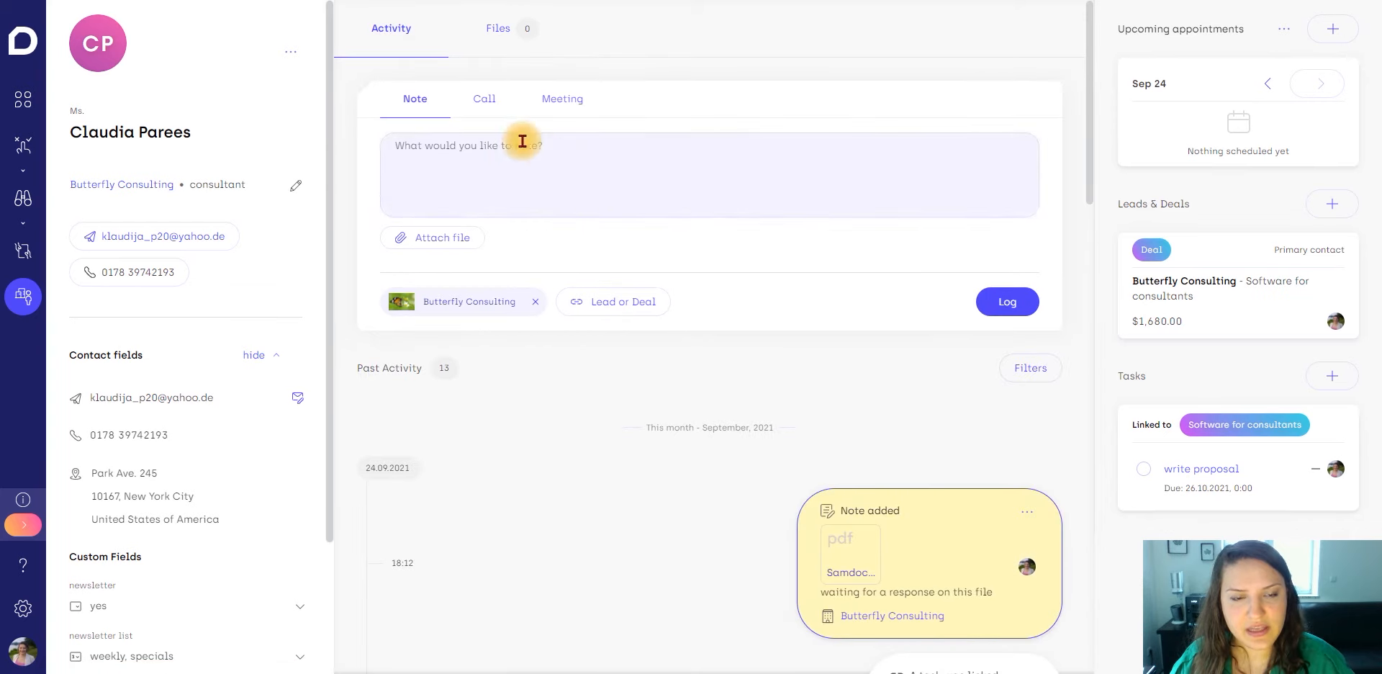
# - Log a missed call from the consultant with the text "voice message:" and link it to the "Software for consultants" deal
pyautogui.click(481, 101)
pyautogui.click(529, 153)
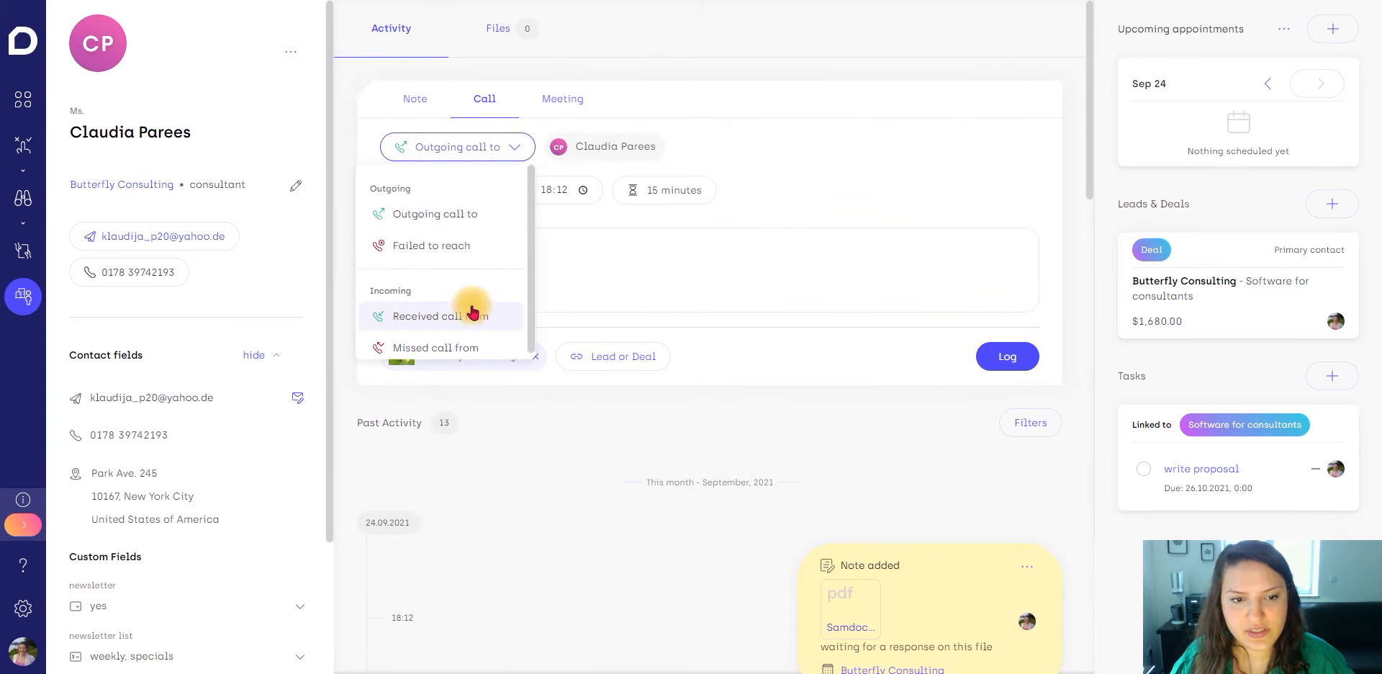
pyautogui.click(447, 343)
pyautogui.click(514, 261)
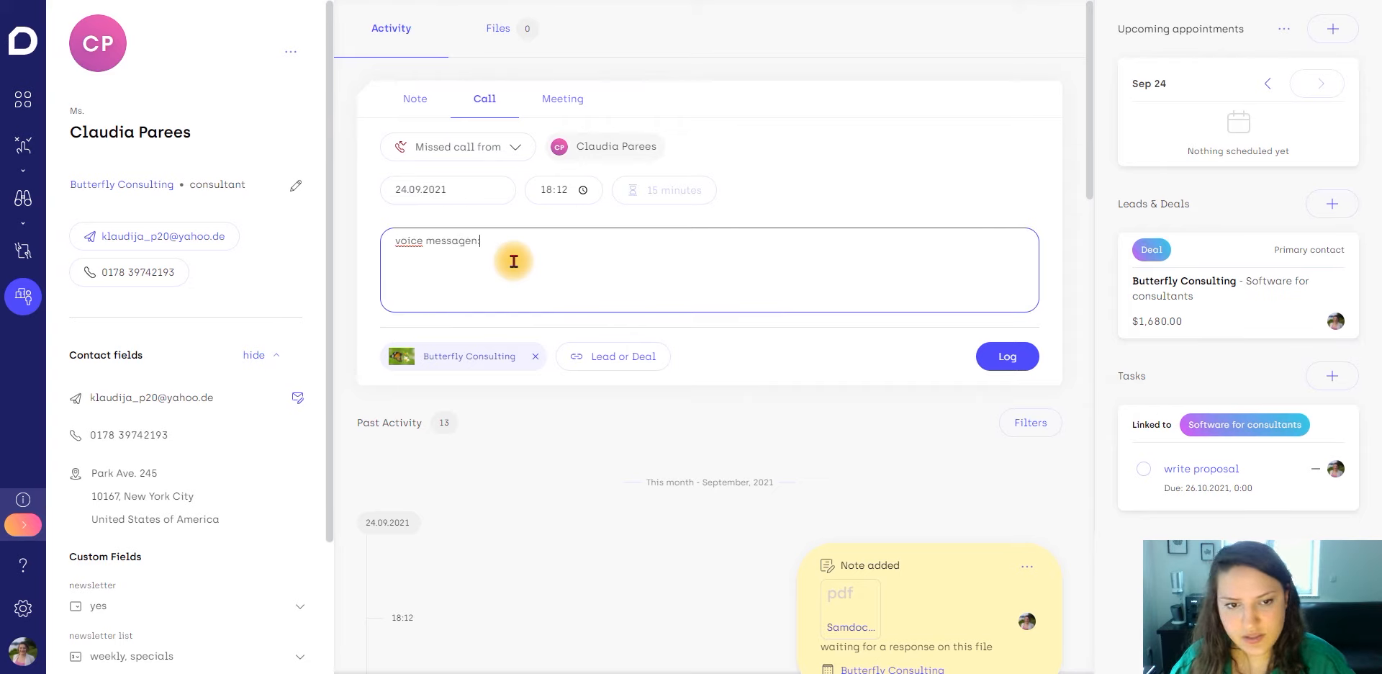
pyautogui.write('voice message:')
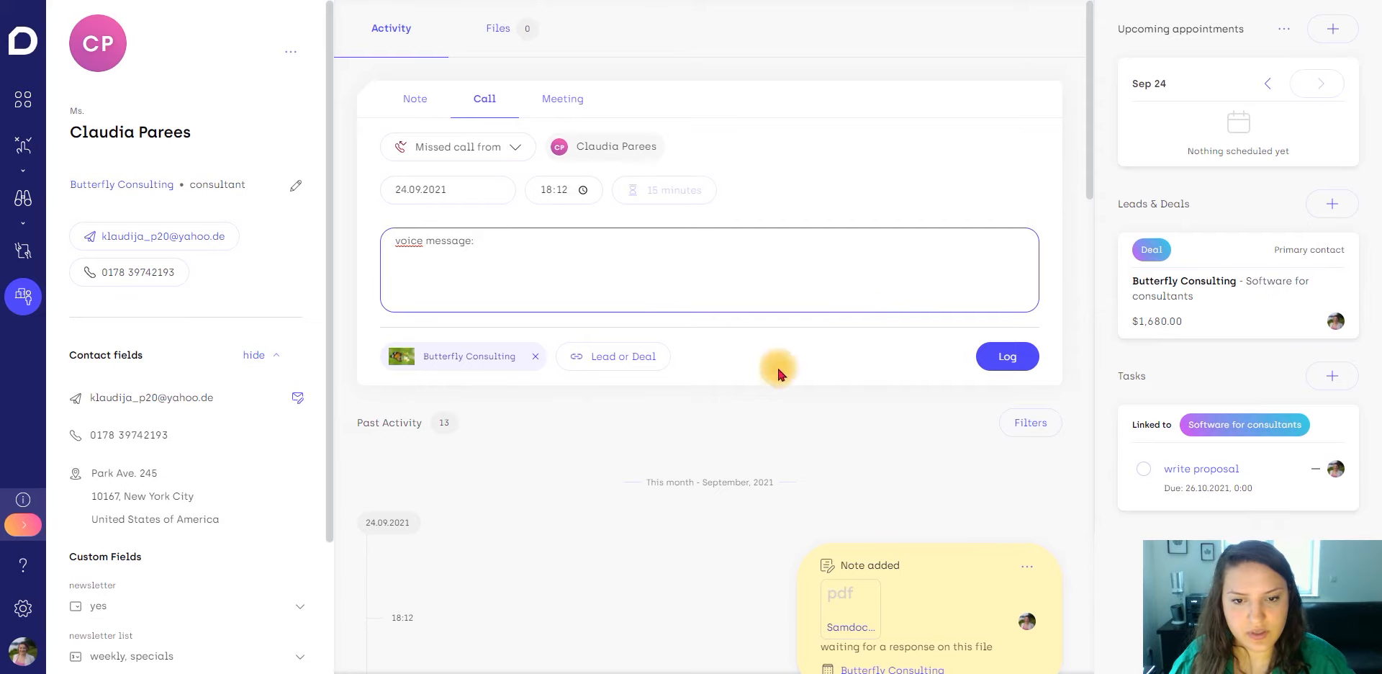
pyautogui.click(633, 358)
pyautogui.click(540, 479)
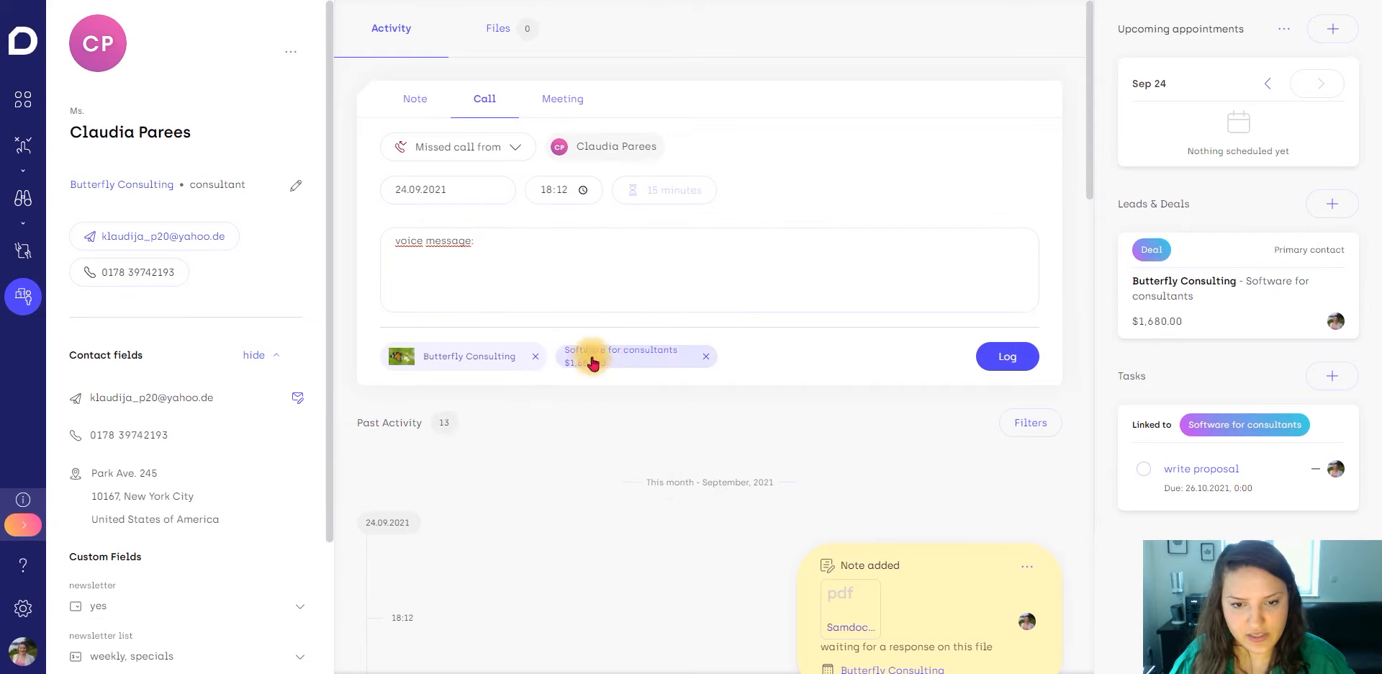
pyautogui.click(1005, 358)
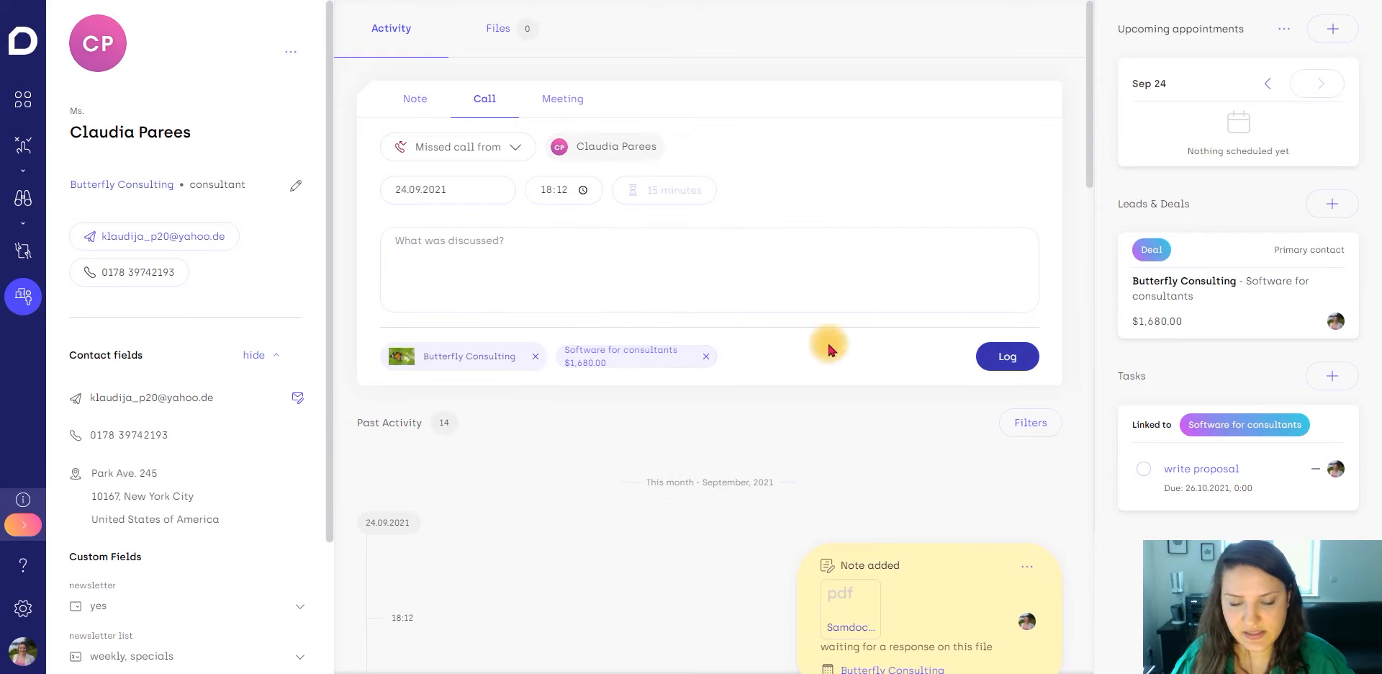
# - Check the logged note and missed call in the past activity and open the form for logging a meeting
pyautogui.click(564, 104)
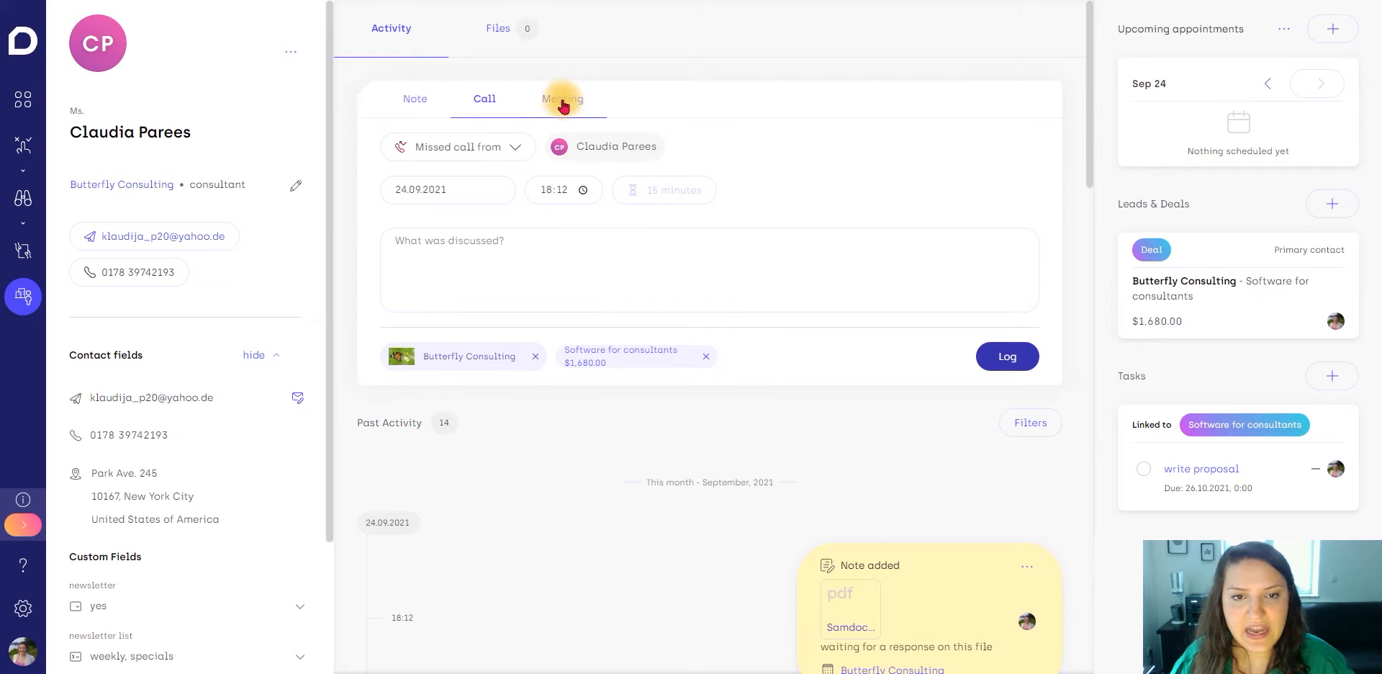
pyautogui.scroll(-7, 753, 355)
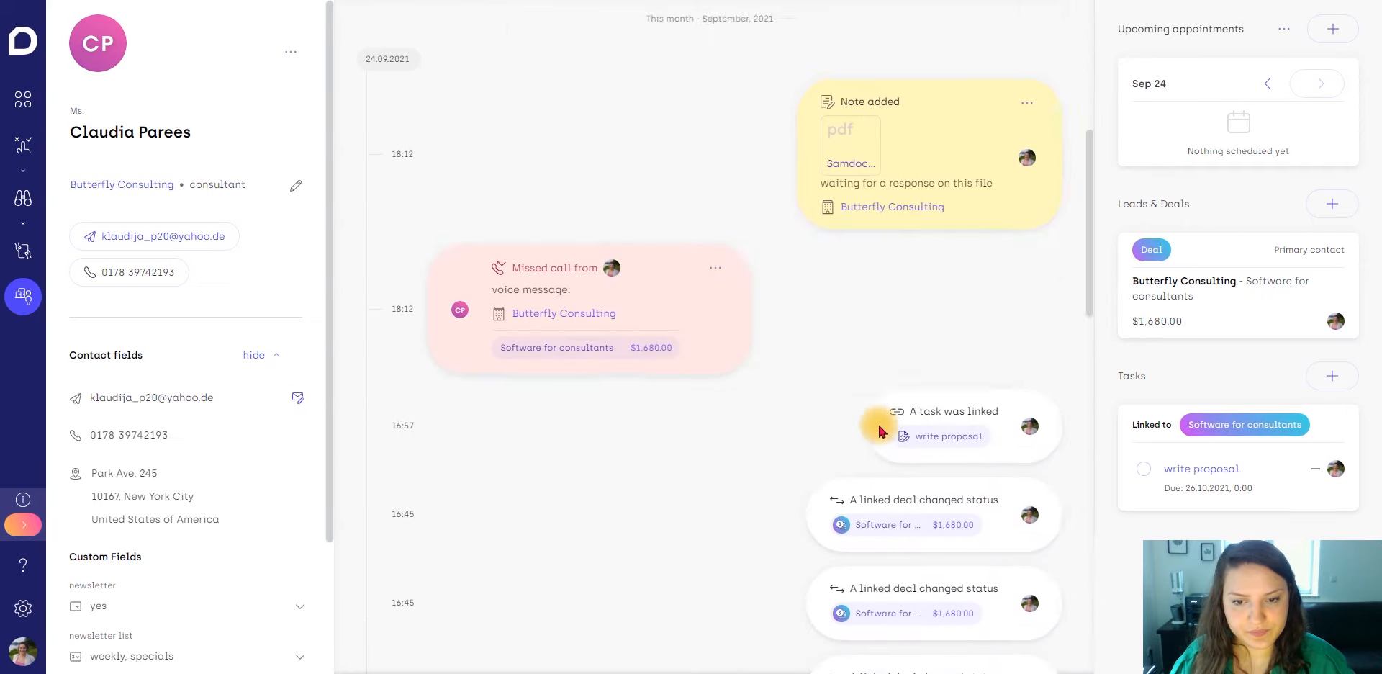
pyautogui.scroll(1, 697, 364)
pyautogui.scroll(6, 546, 355)
pyautogui.click(576, 108)
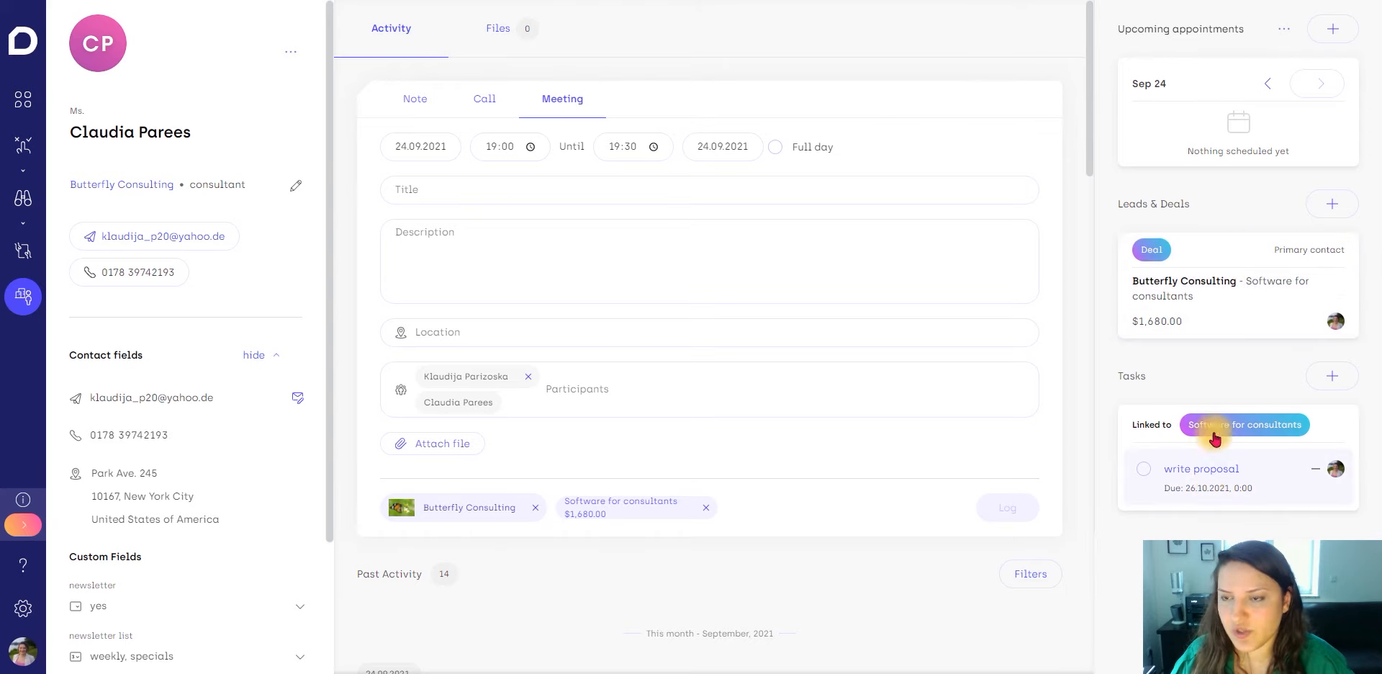
# - View the Aug 26 appointments, return to Sep 24, and look at the new meeting invitation form without sending it
pyautogui.click(1268, 83)
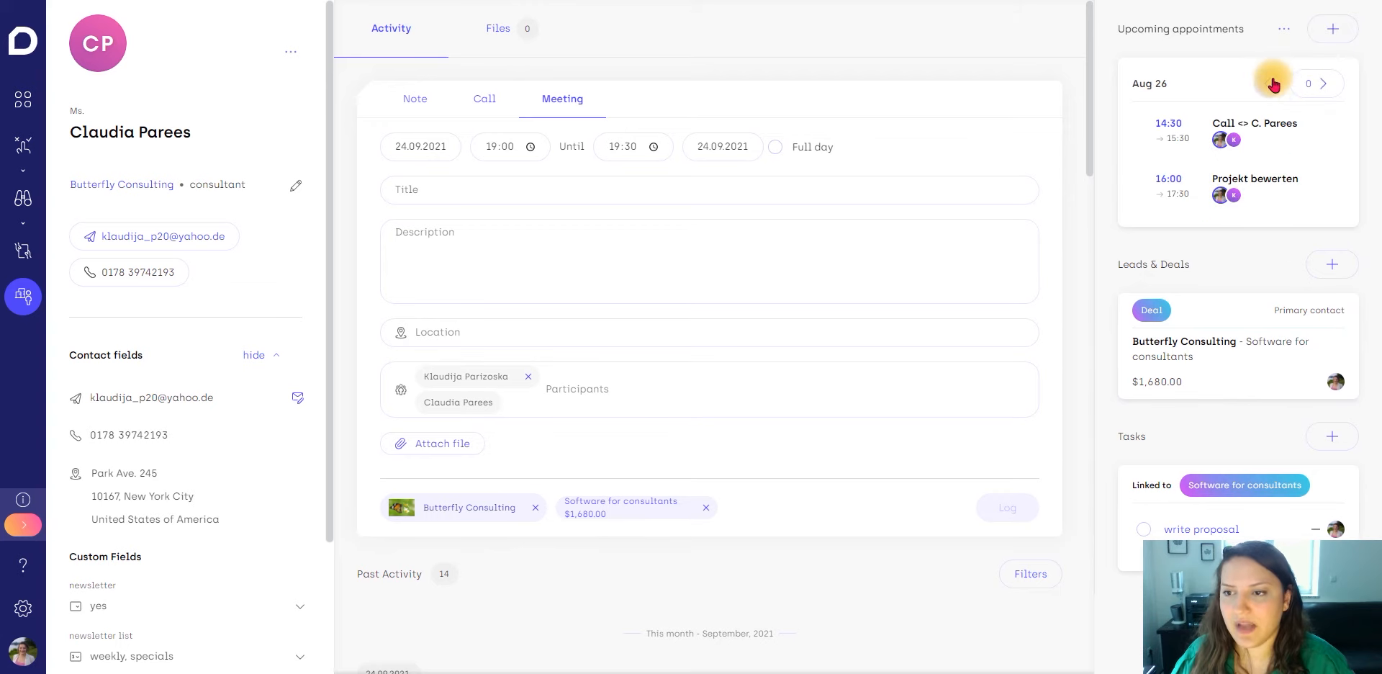
pyautogui.click(1329, 84)
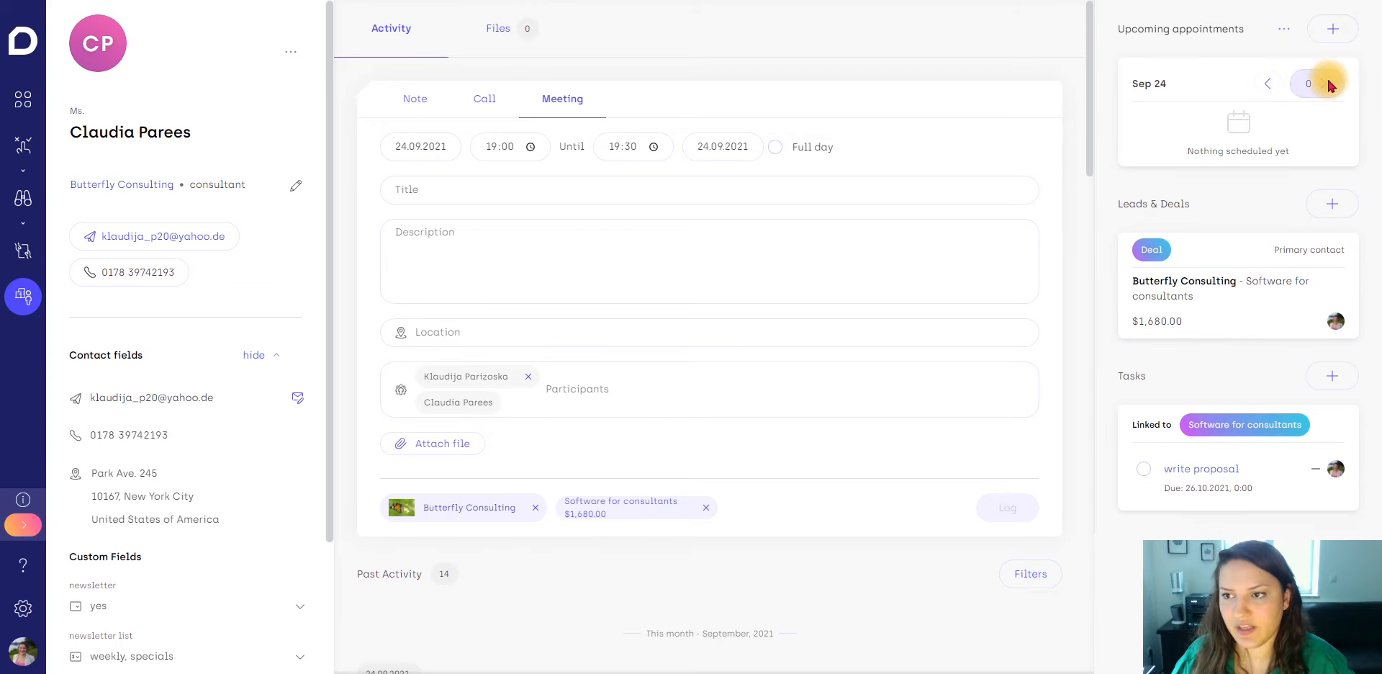
pyautogui.click(1333, 29)
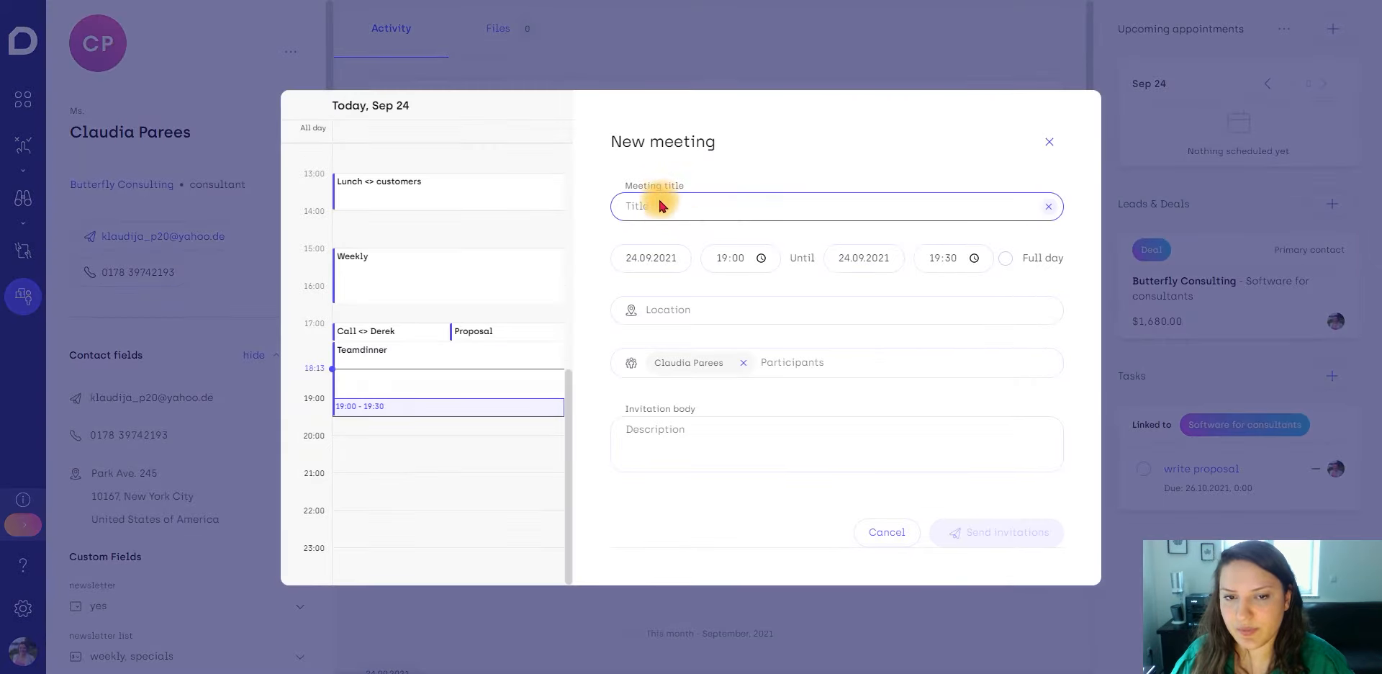
pyautogui.click(1049, 141)
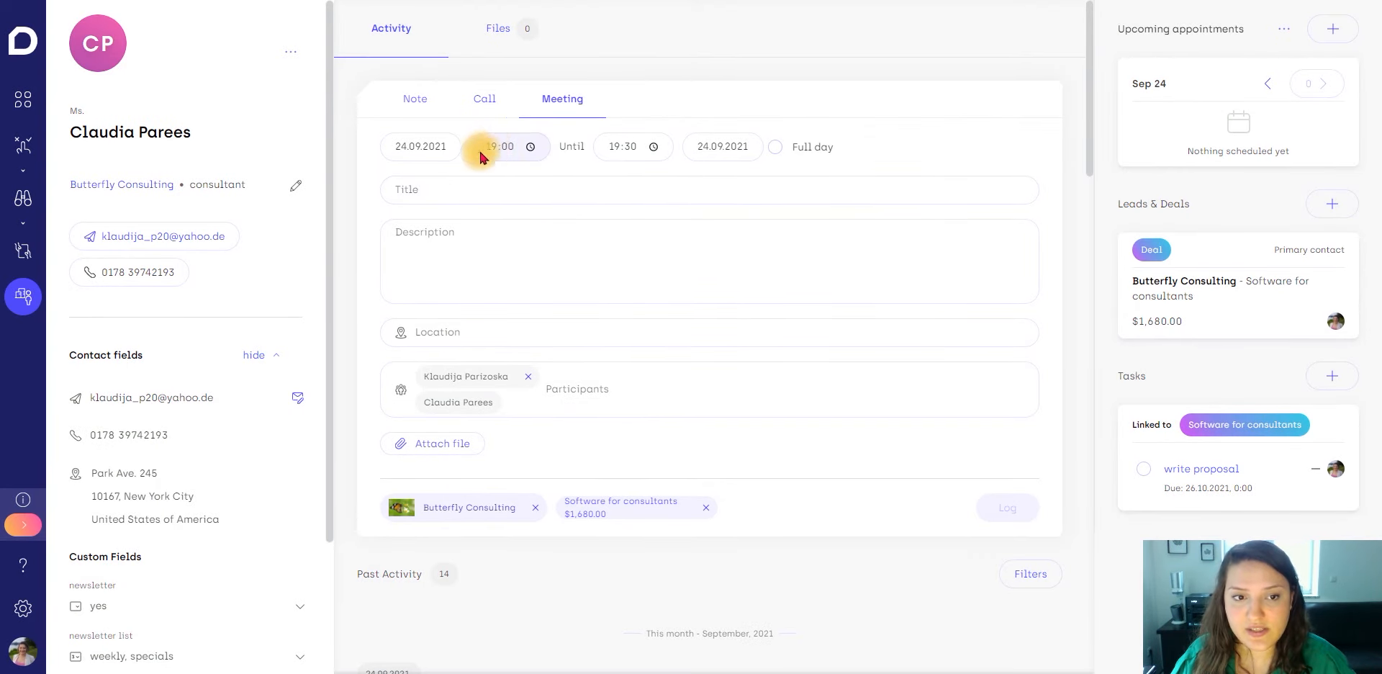
# - Set the meeting to be logged to 24.09.2021 from 17:00 until 17:30
pyautogui.click(404, 155)
pyautogui.click(542, 324)
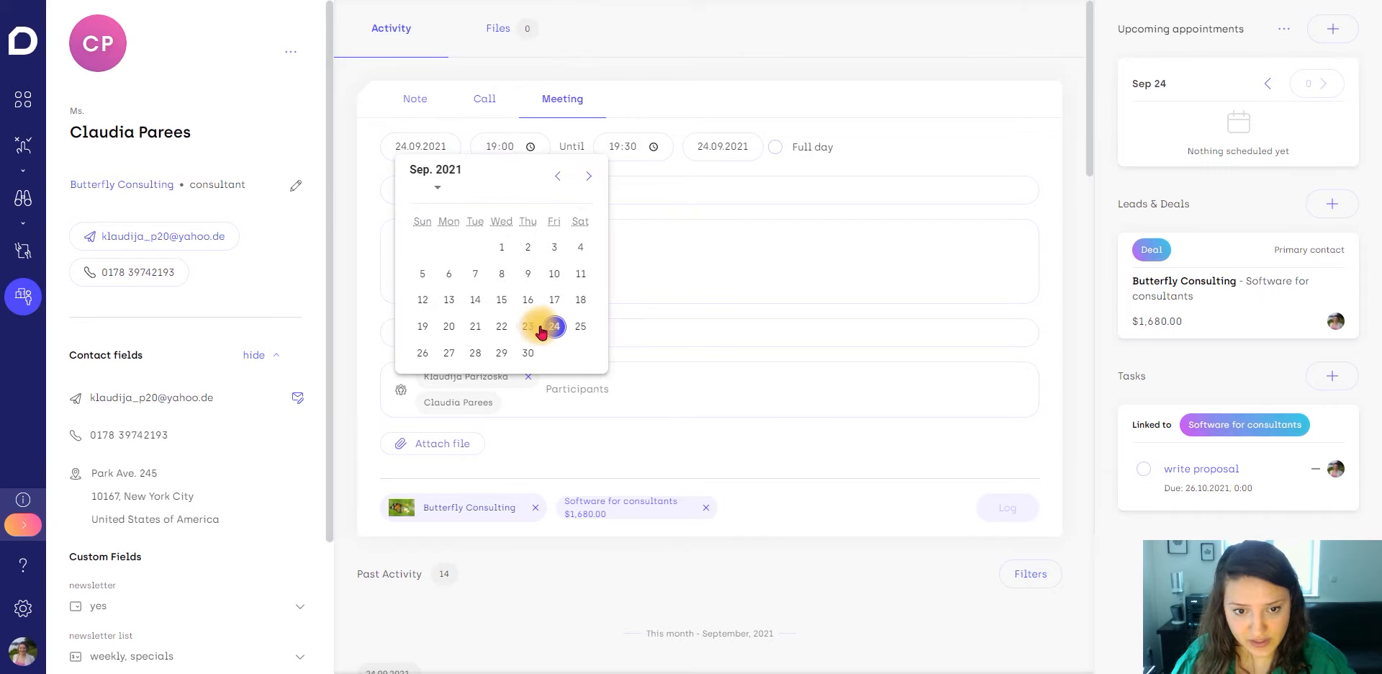
pyautogui.click(490, 151)
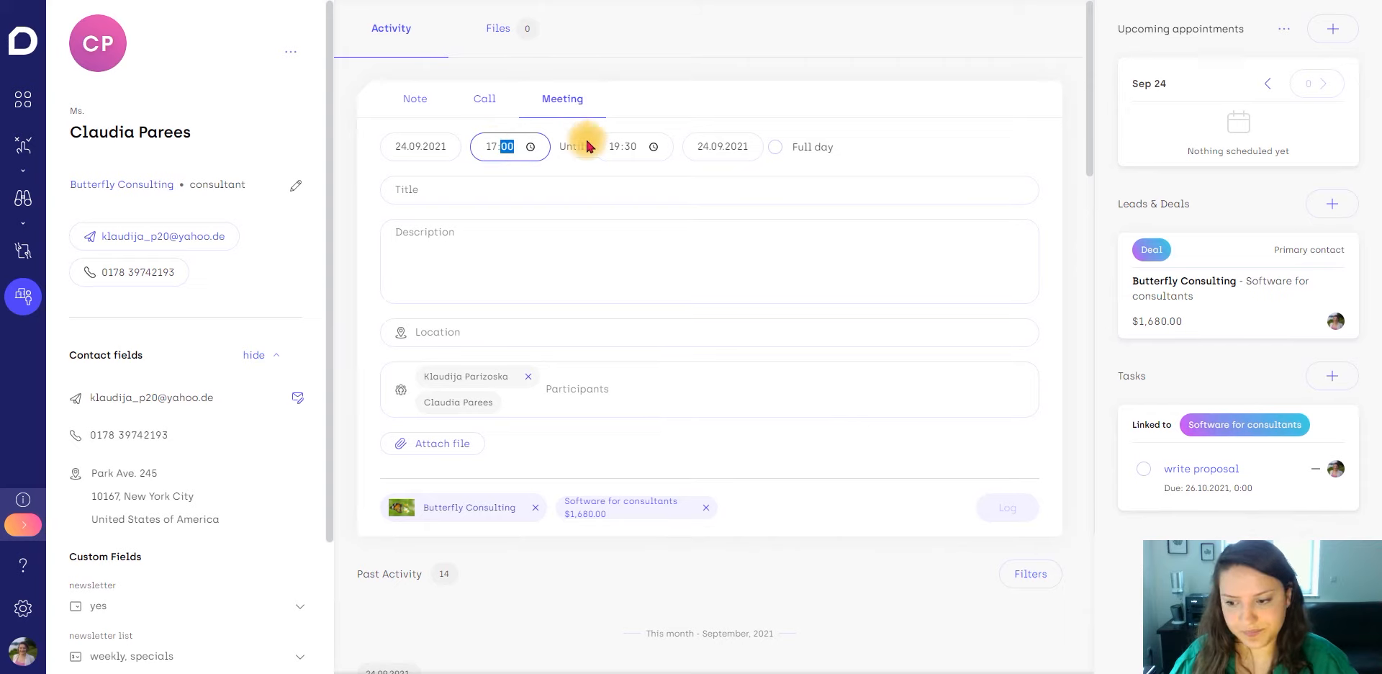
pyautogui.click(604, 189)
pyautogui.click(612, 146)
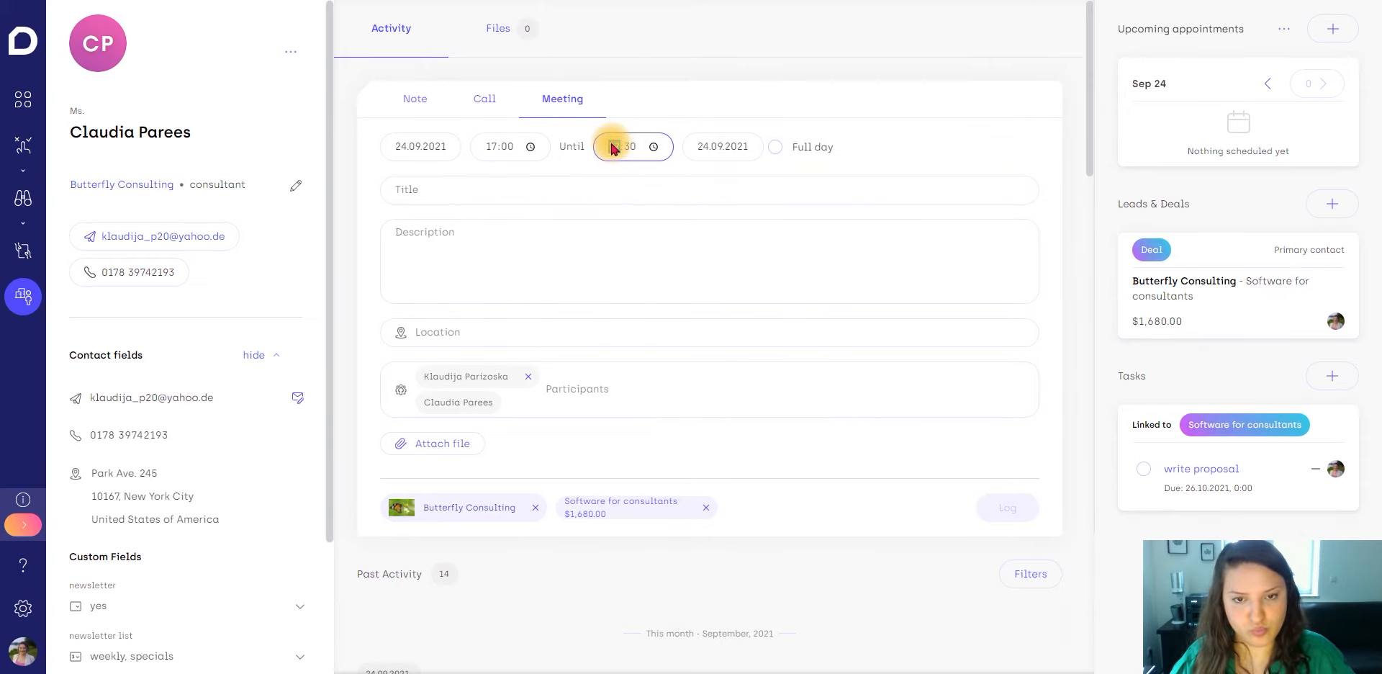
pyautogui.write('17')
# - Title the meeting "Meeting about the file" and set its location to Zoom, leaving the attachment and description empty
pyautogui.click(631, 189)
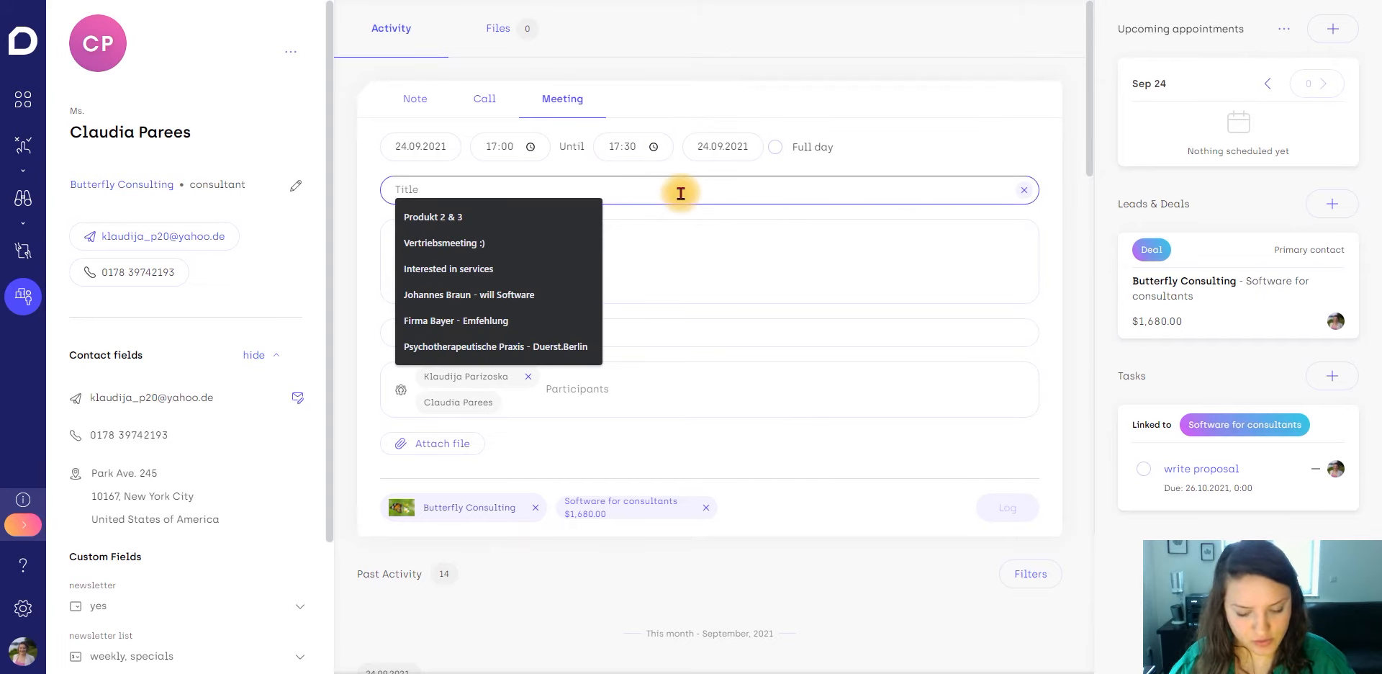
pyautogui.write('Meeting about the file')
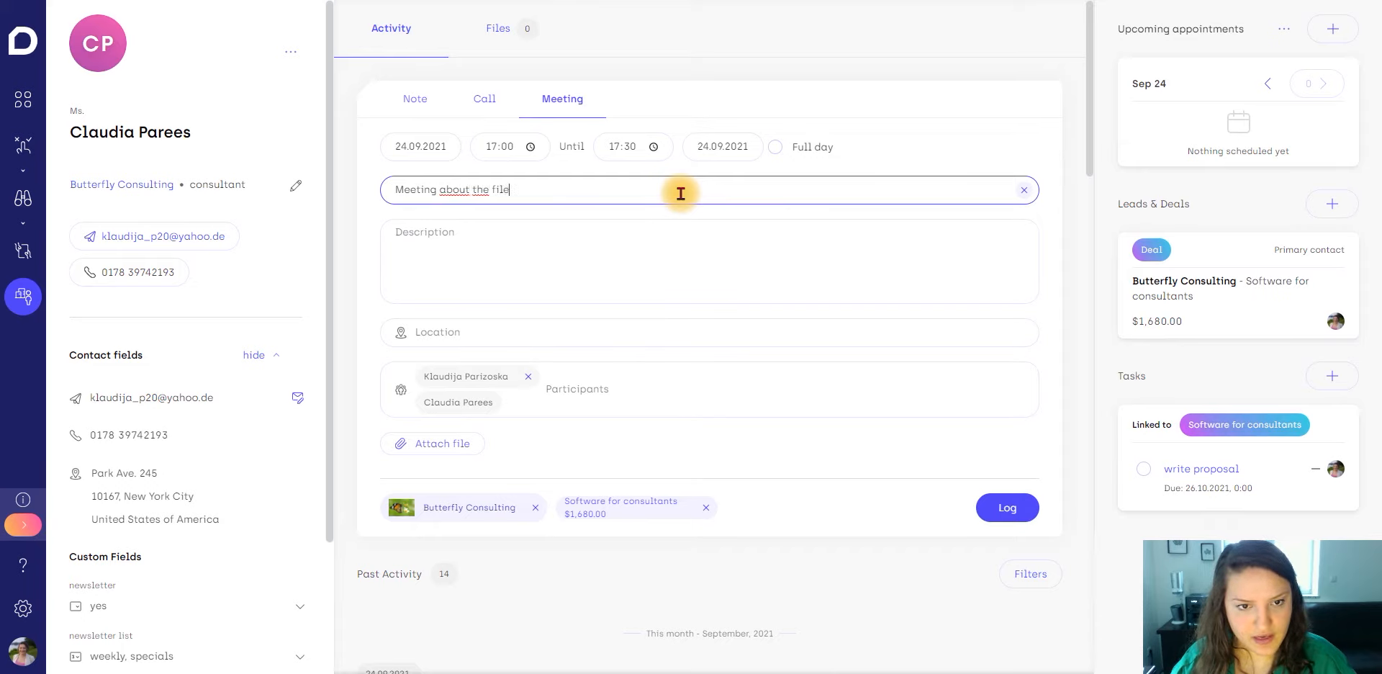
pyautogui.click(445, 443)
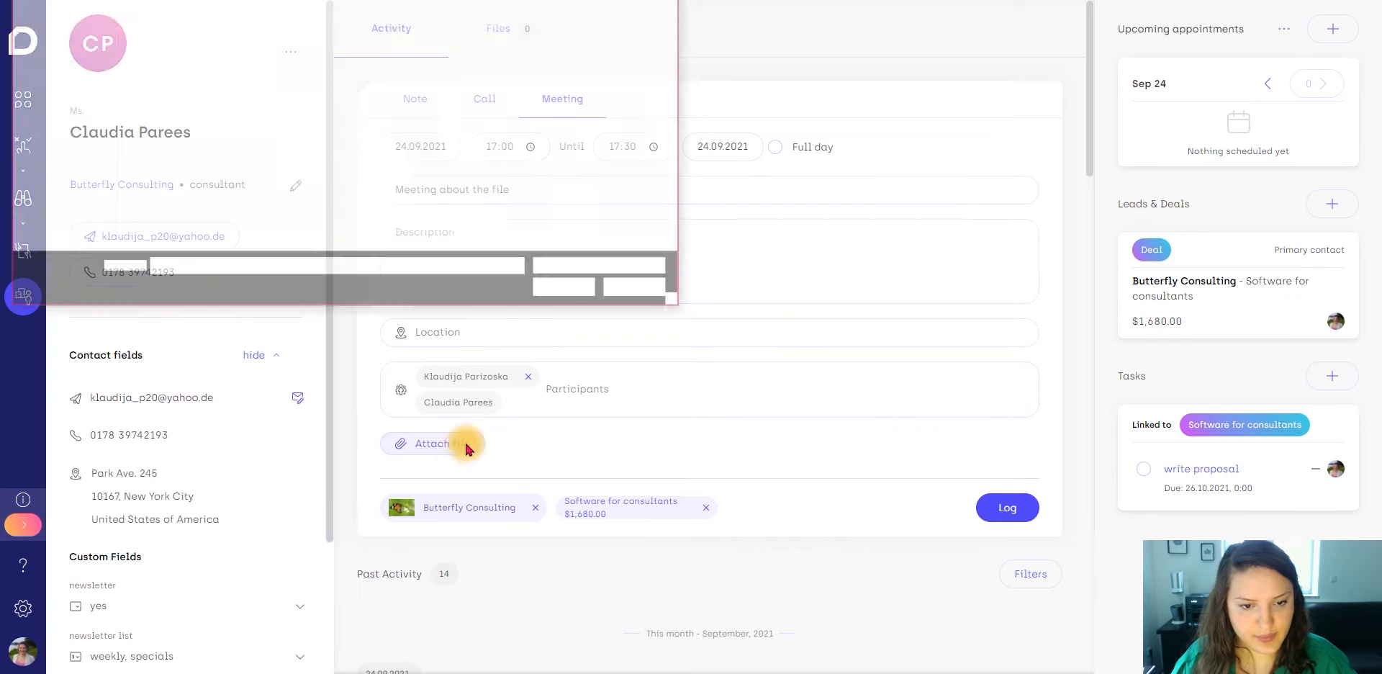
pyautogui.click(635, 290)
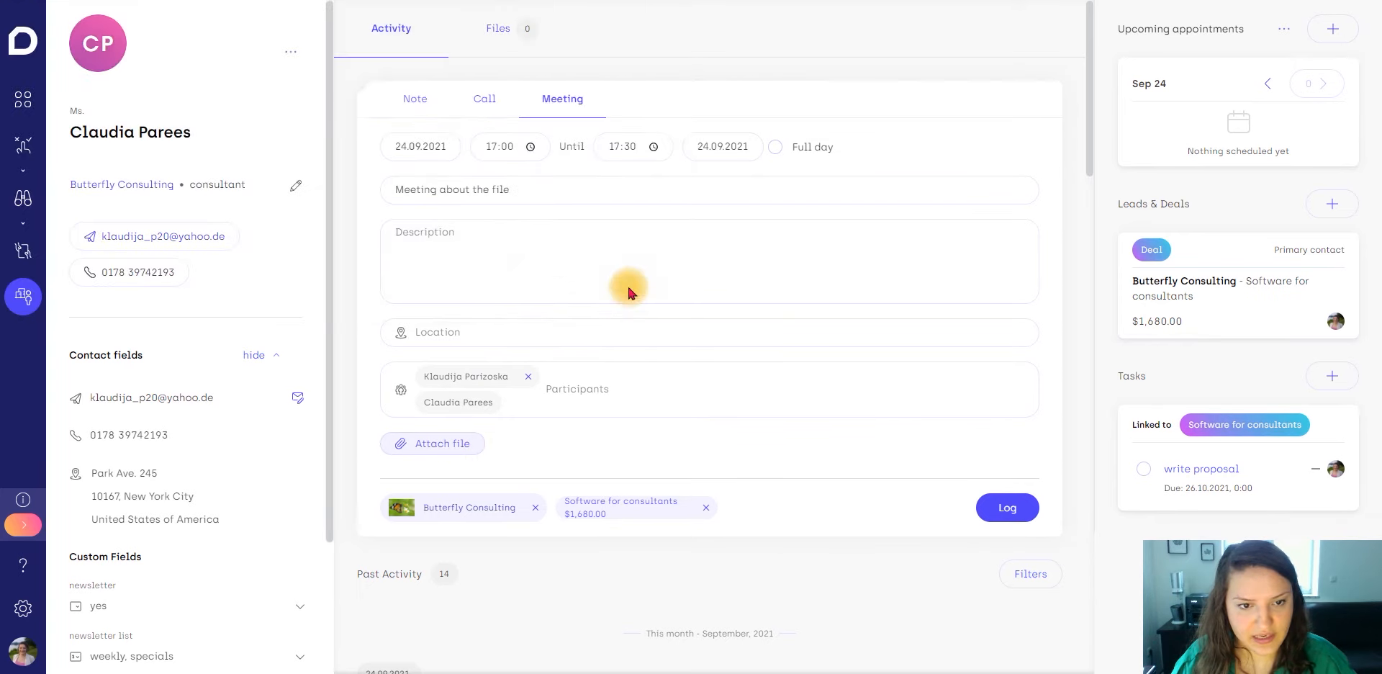
pyautogui.click(479, 241)
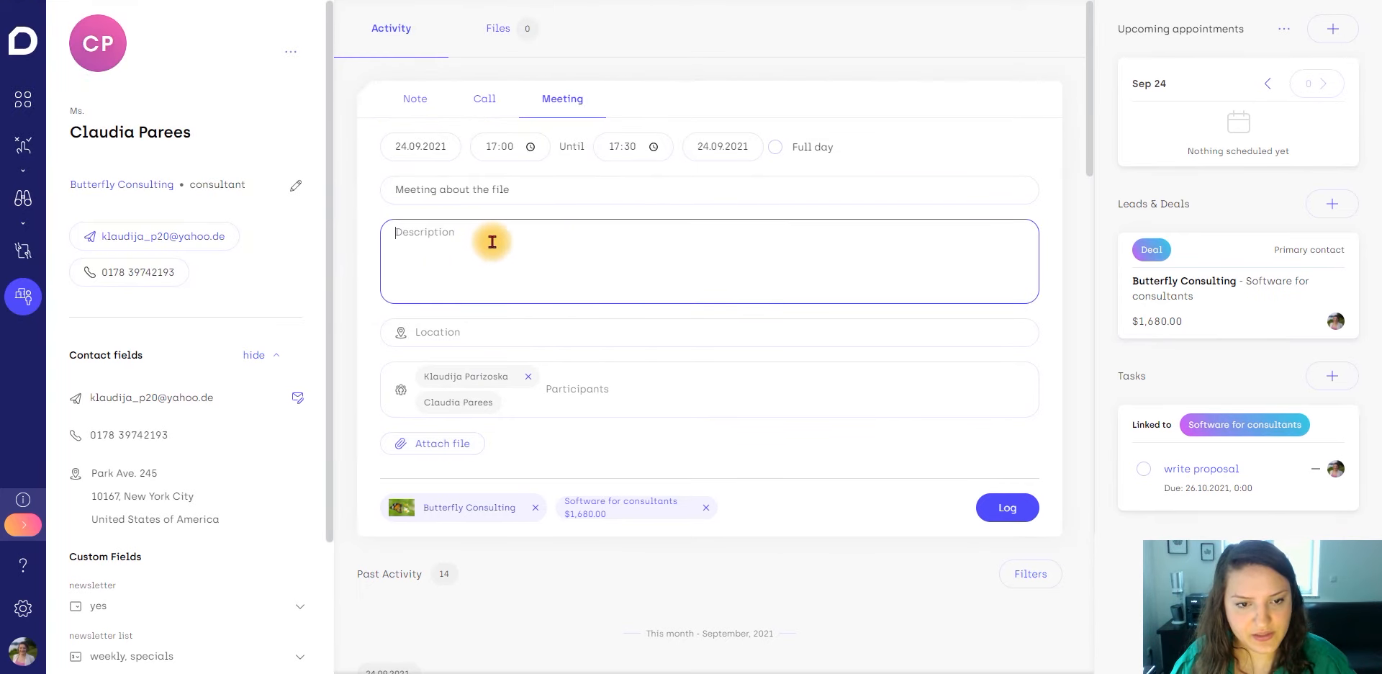
pyautogui.click(580, 390)
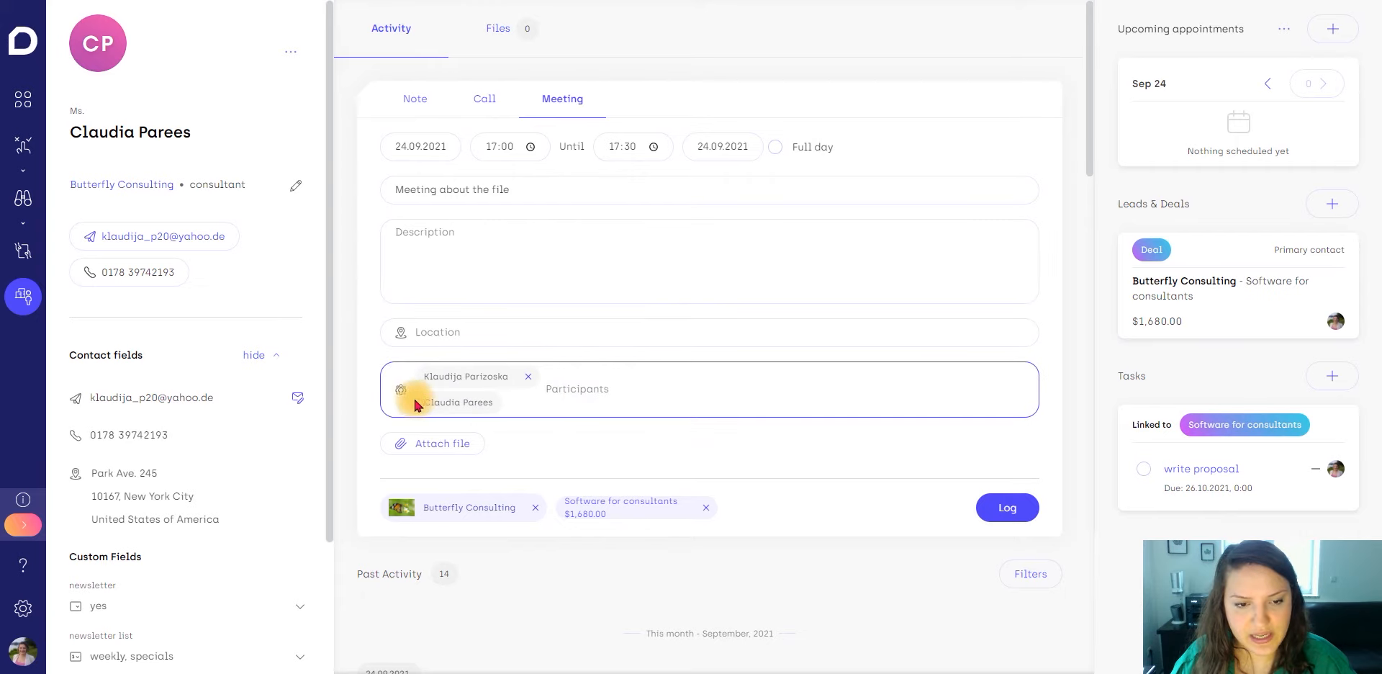
pyautogui.click(468, 332)
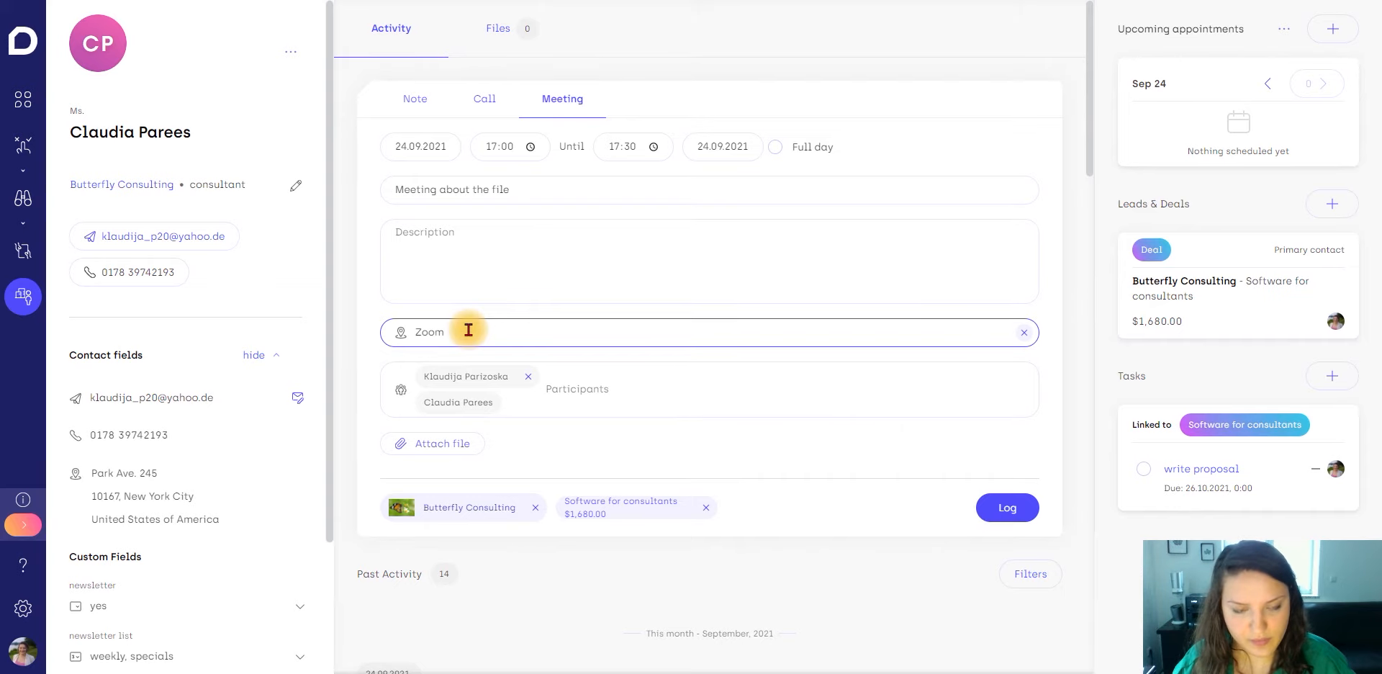
# - Log the meeting "Meeting about the file" and review its entry in the contact's past activity
pyautogui.click(1006, 505)
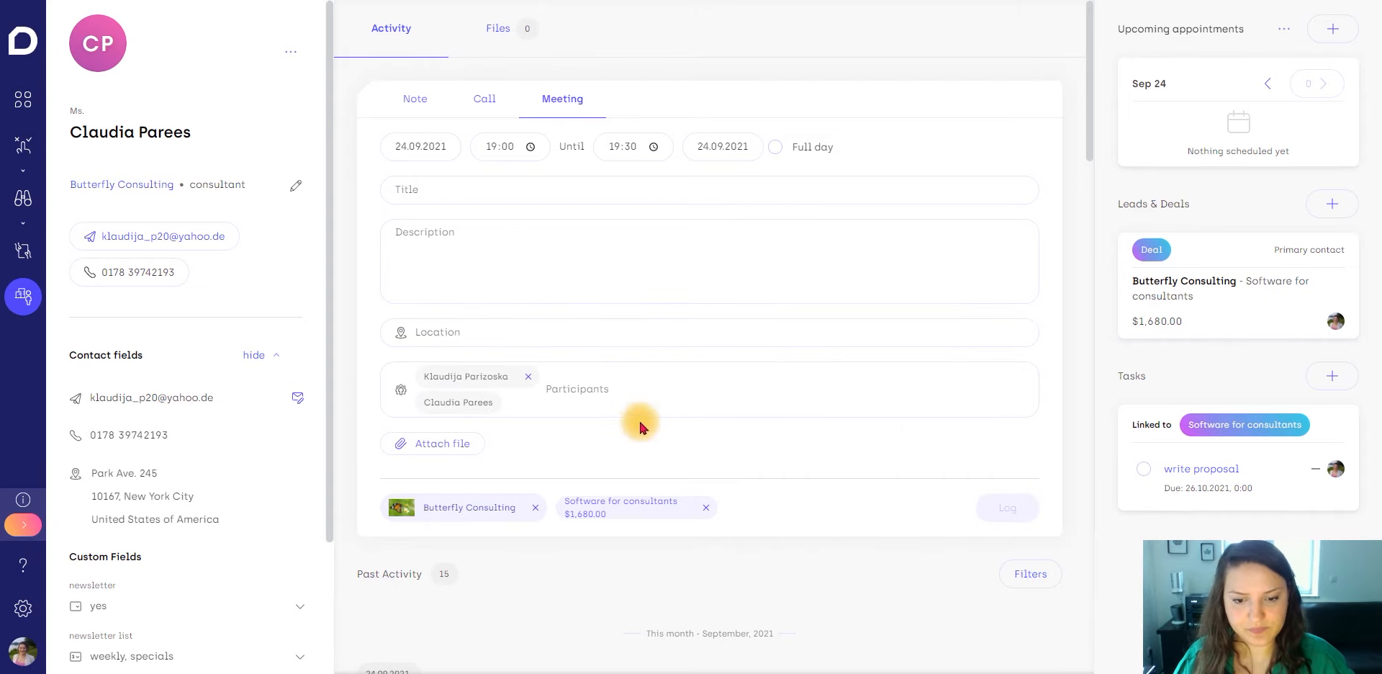
pyautogui.scroll(-10, 640, 426)
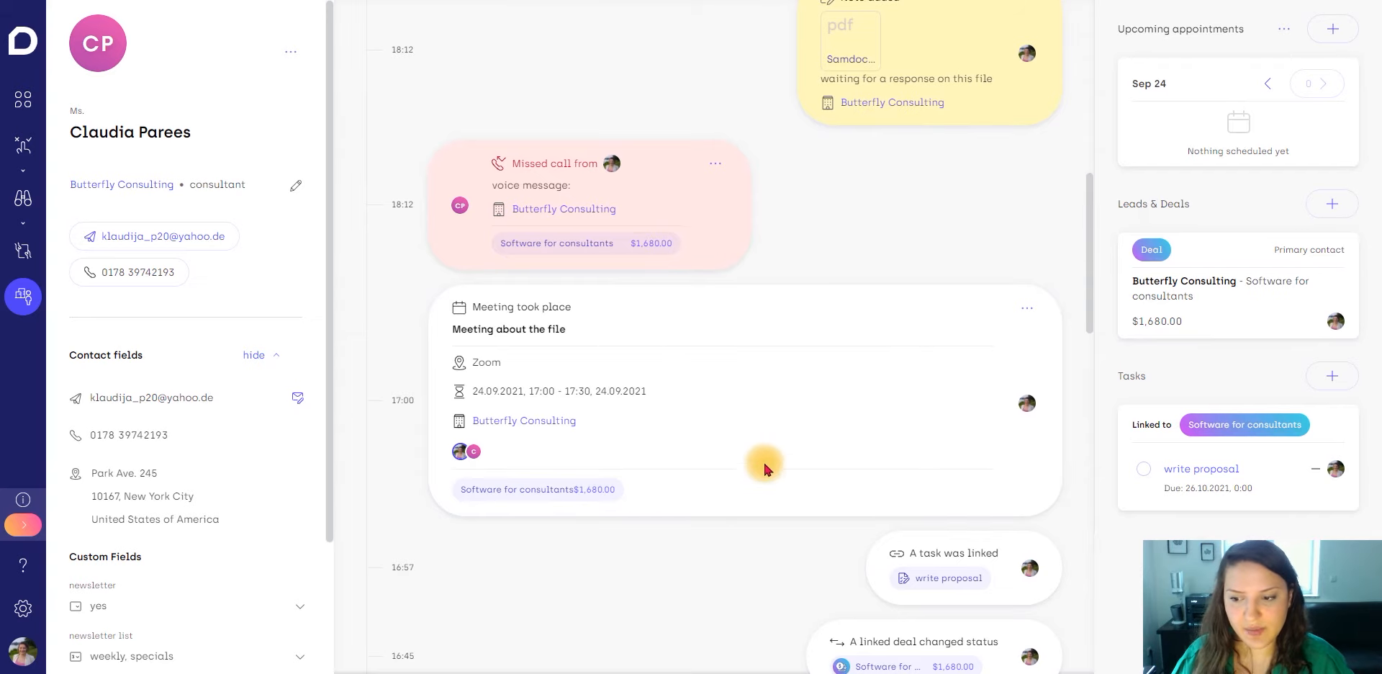
pyautogui.scroll(-15, 771, 272)
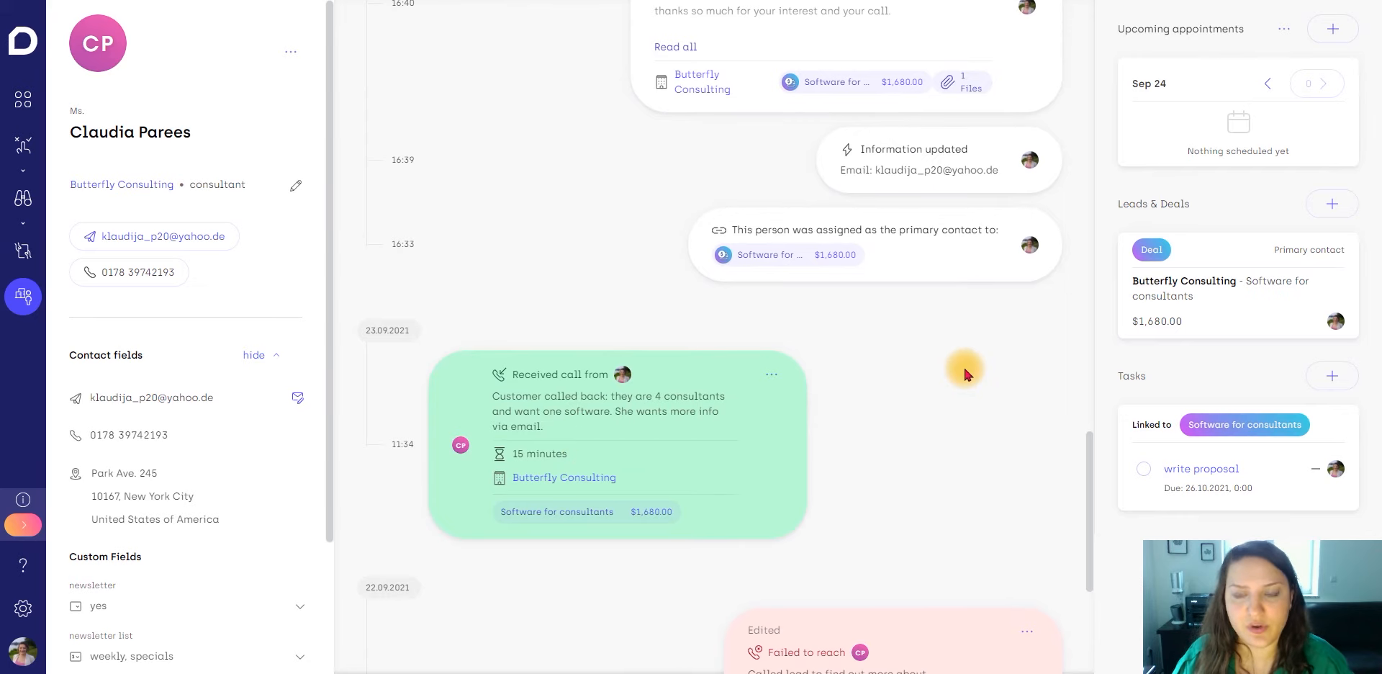
pyautogui.scroll(10, 954, 404)
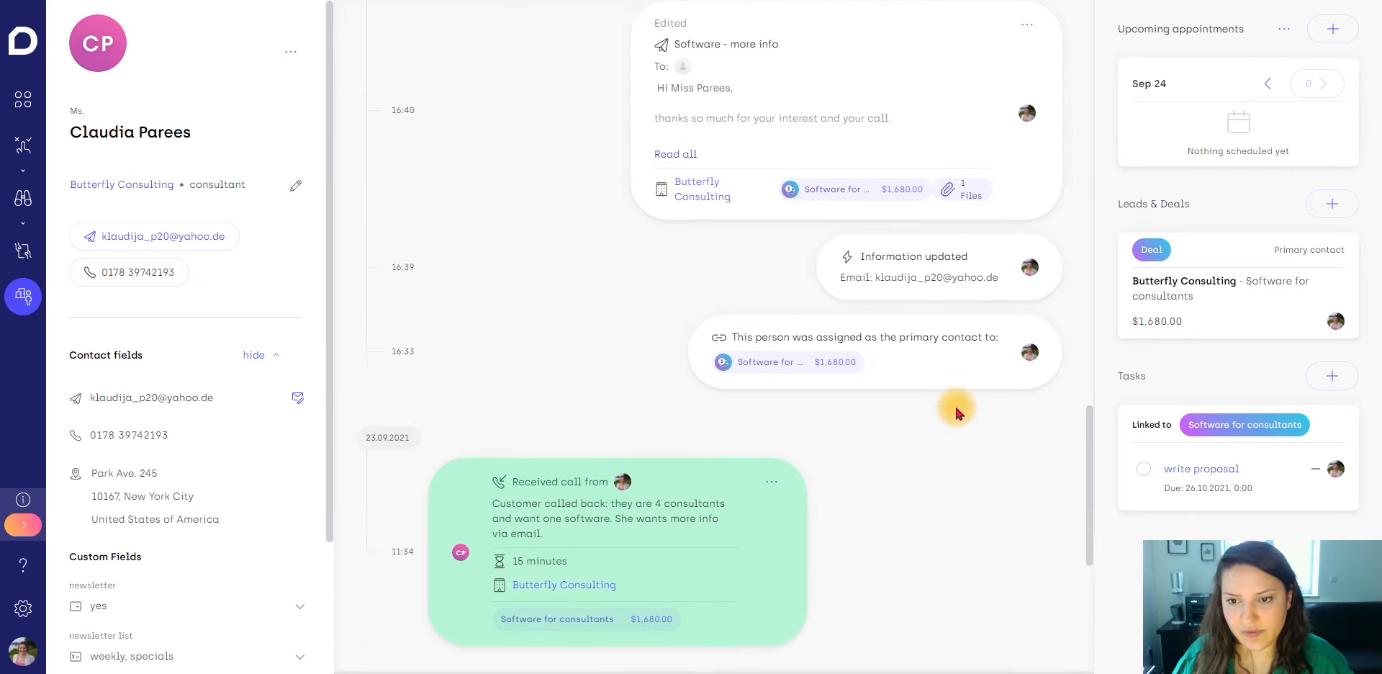
pyautogui.scroll(3, 983, 458)
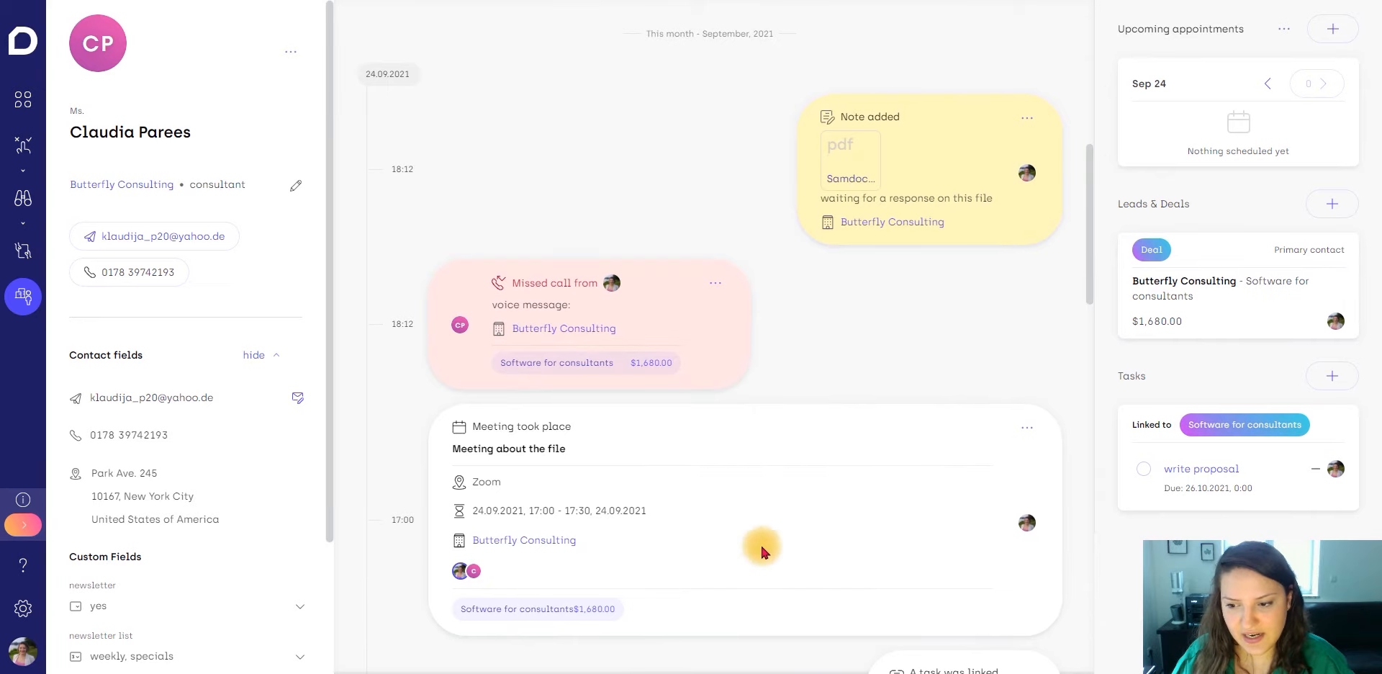
pyautogui.scroll(8, 741, 460)
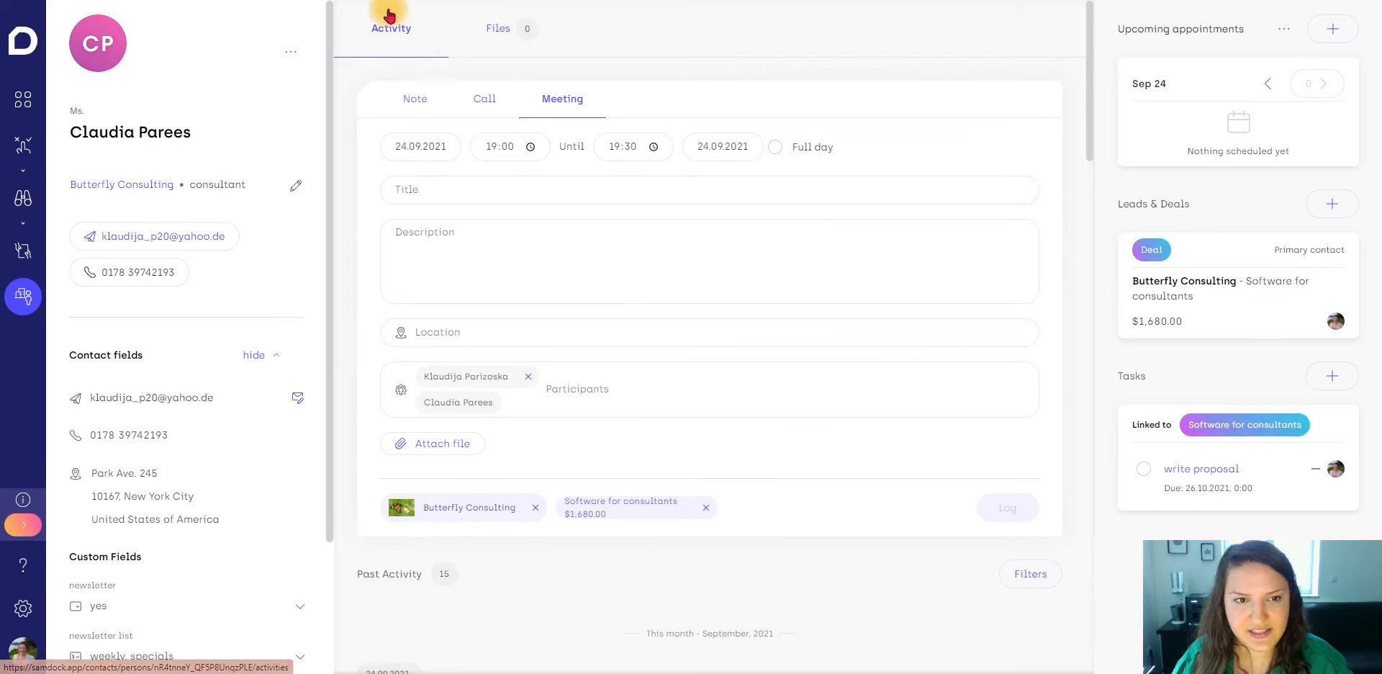
# - Review the linked "Software for consultants" deal, advance it to the Proposal stage, and return to the contact
pyautogui.click(414, 99)
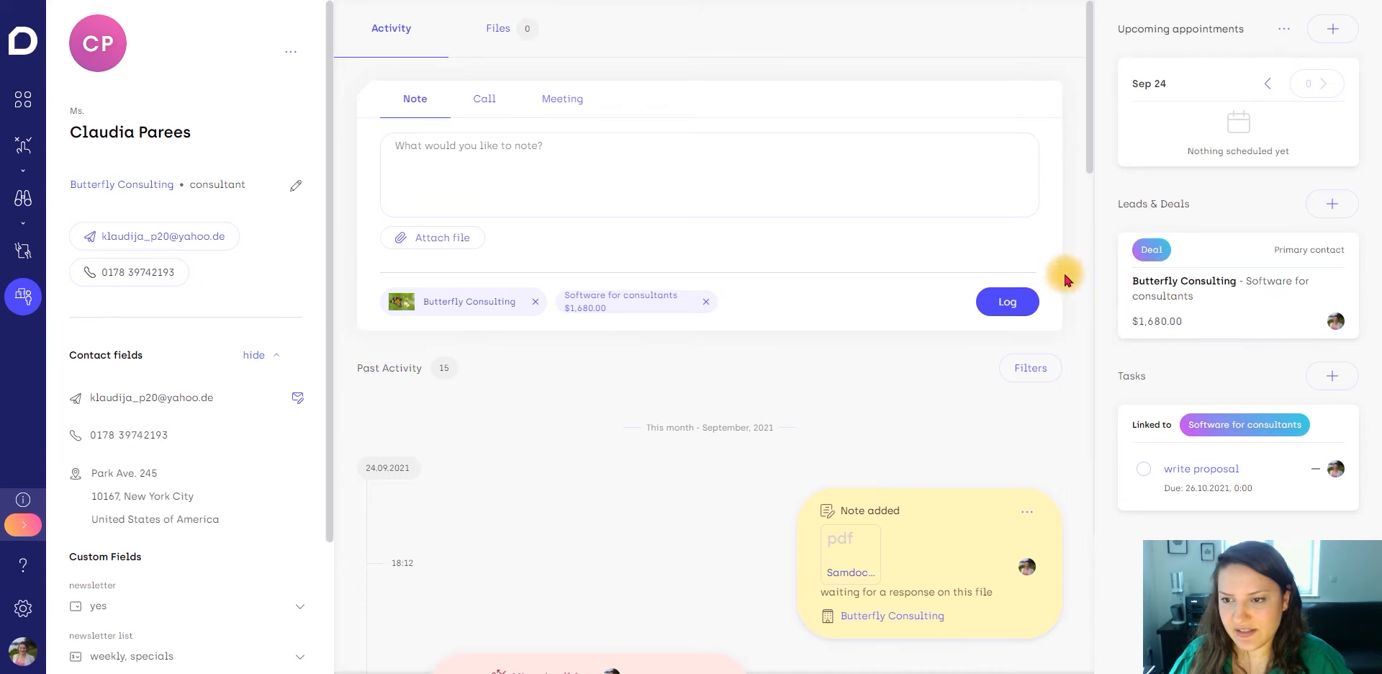
pyautogui.click(1205, 288)
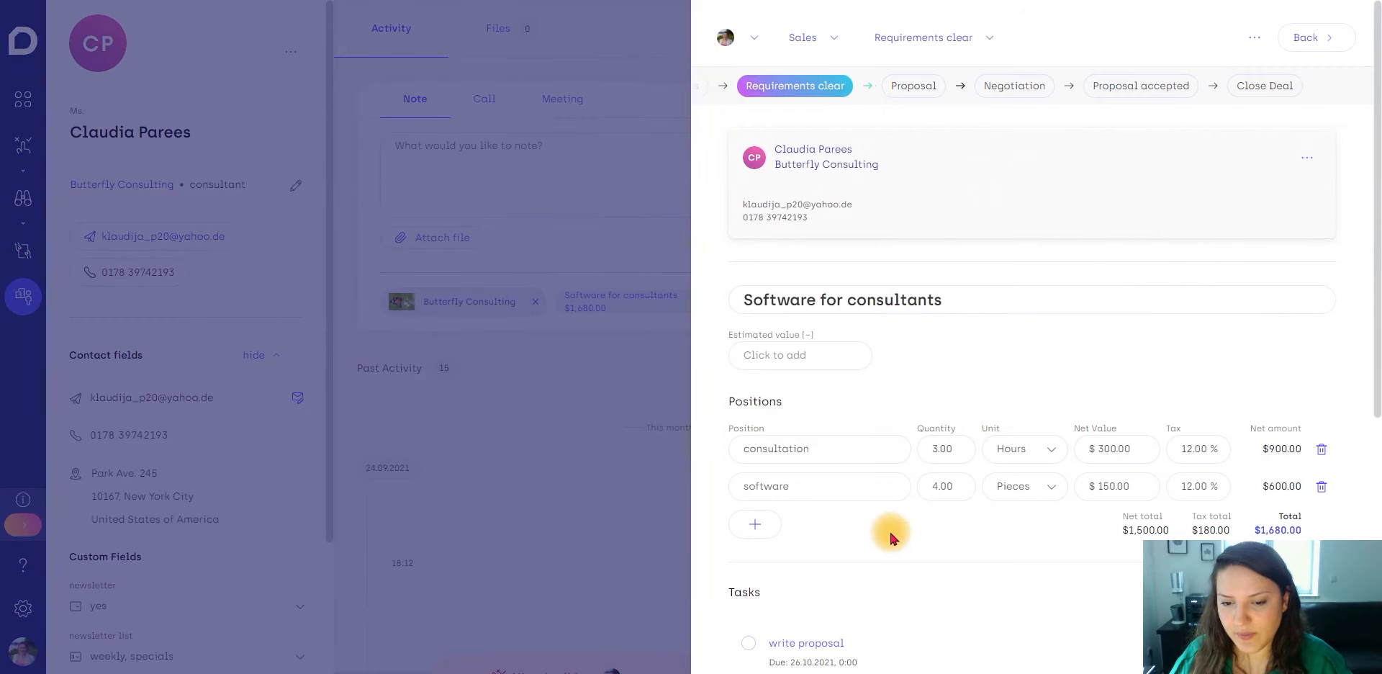
pyautogui.scroll(-6, 879, 525)
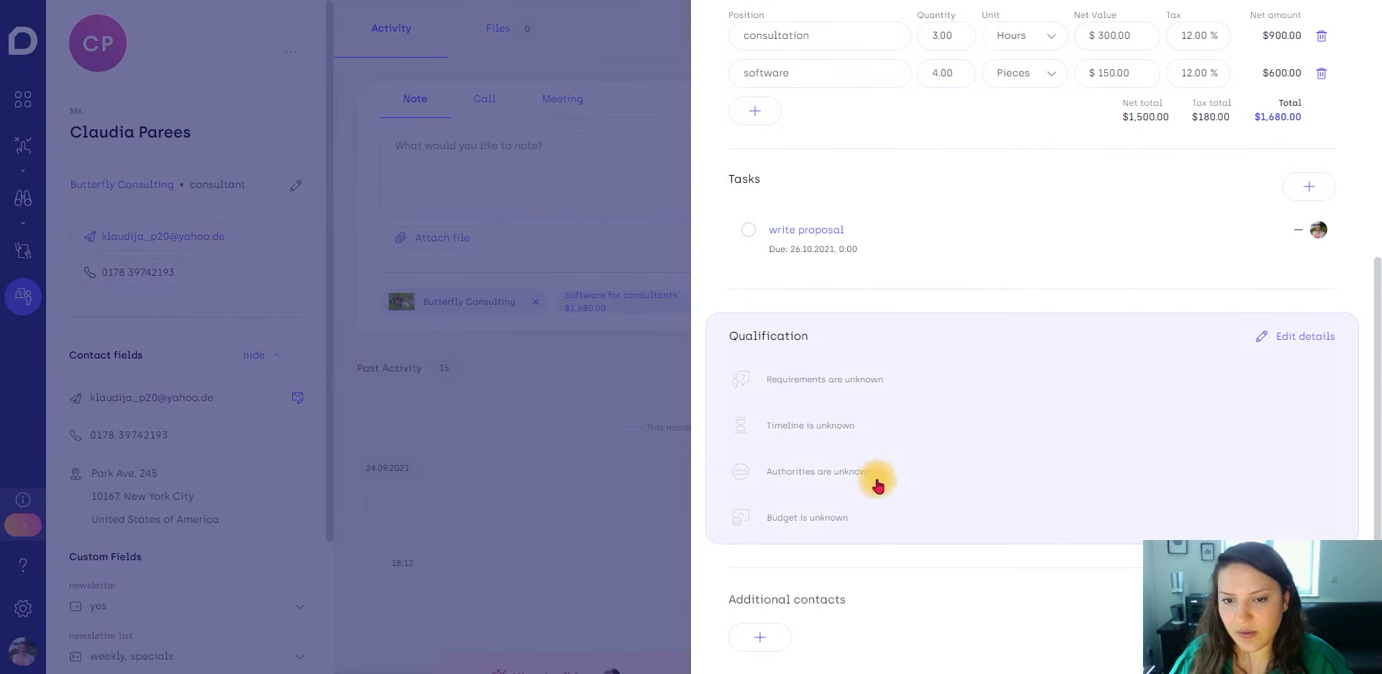
pyautogui.scroll(6, 936, 454)
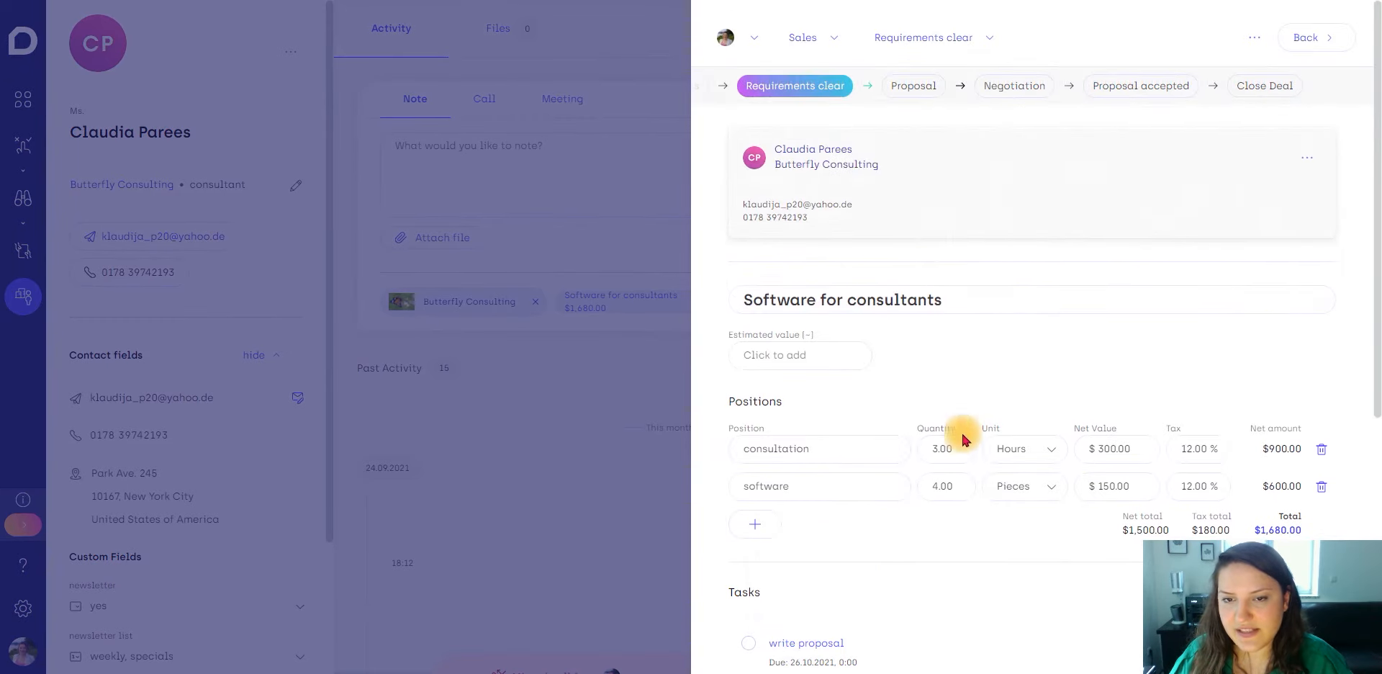
pyautogui.click(912, 90)
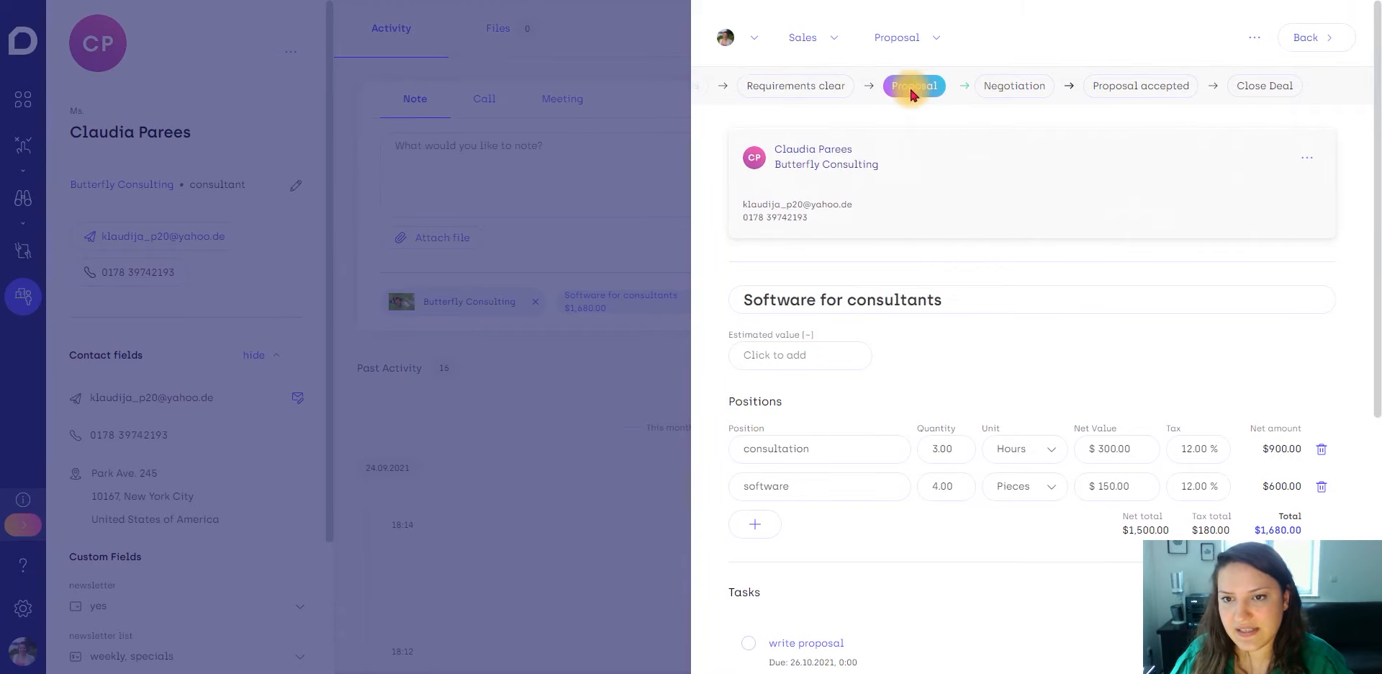
pyautogui.click(1303, 38)
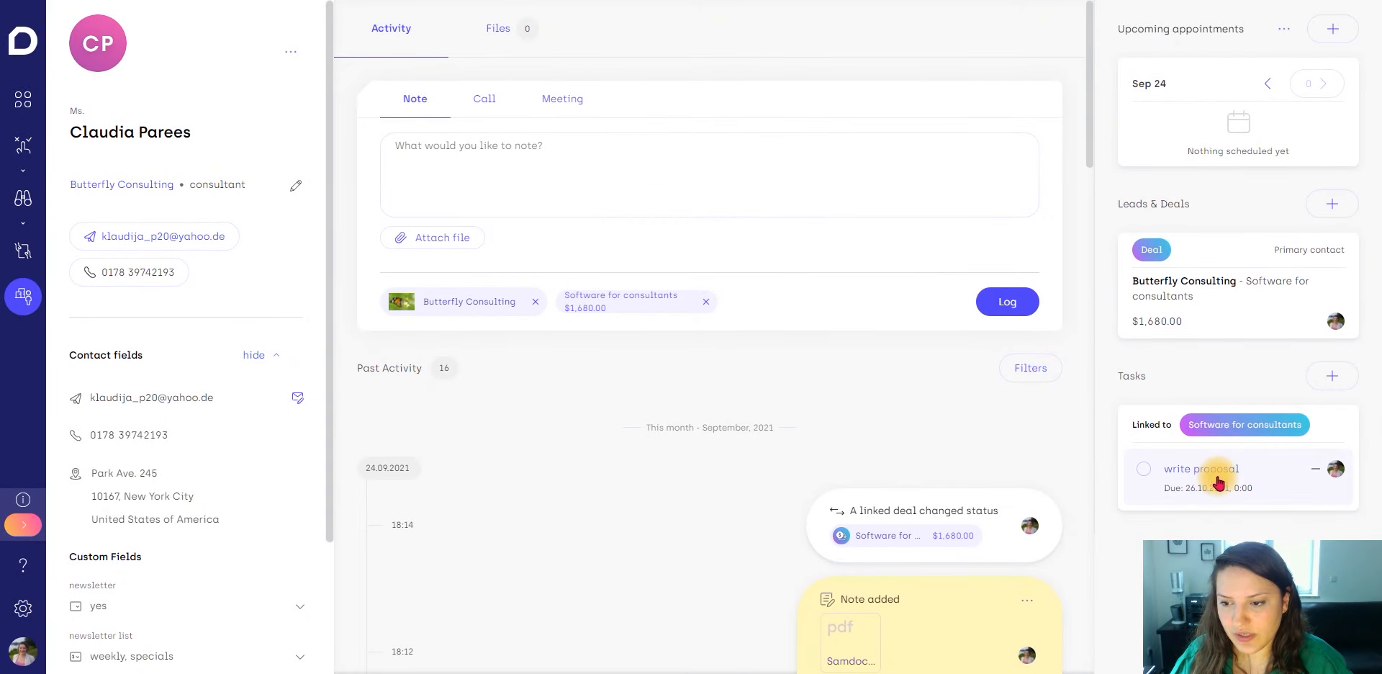
# - Examine the details, linked records and assignee options of the "write proposal" task, leaving it unchanged
pyautogui.click(1219, 483)
pyautogui.scroll(-2, 1120, 504)
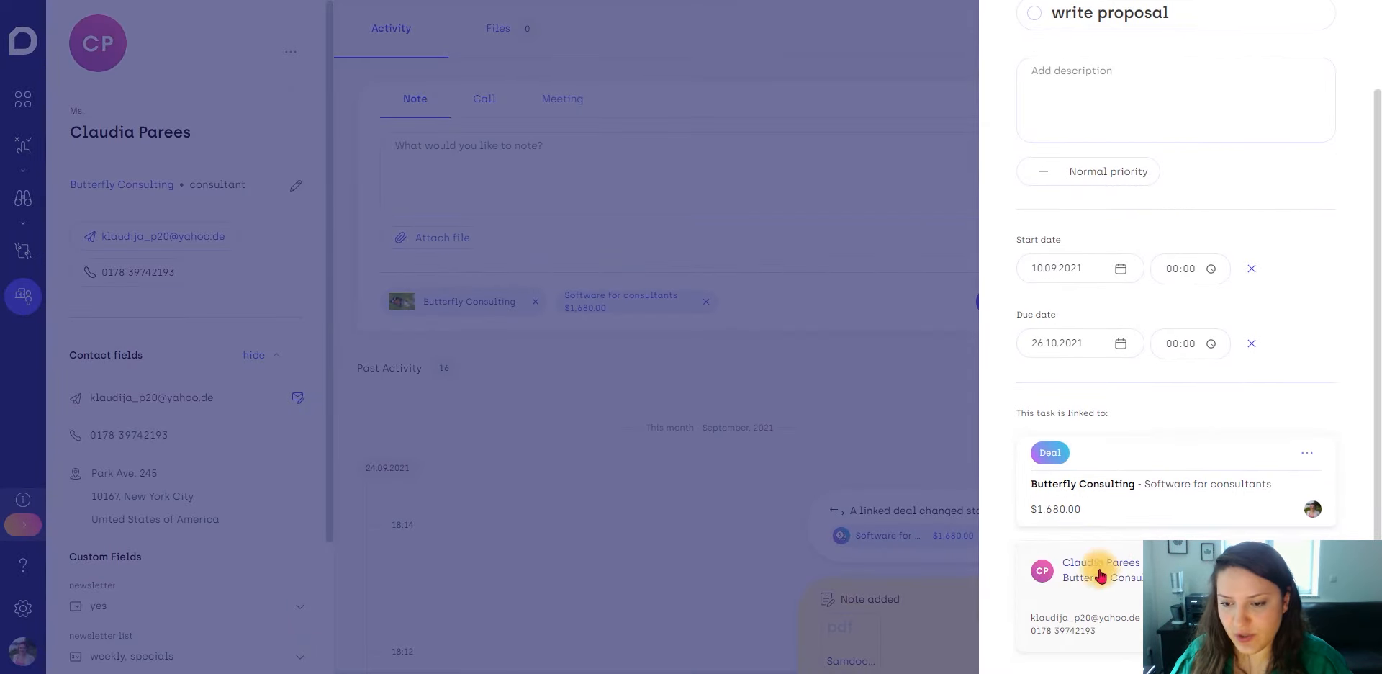
pyautogui.scroll(2, 1101, 575)
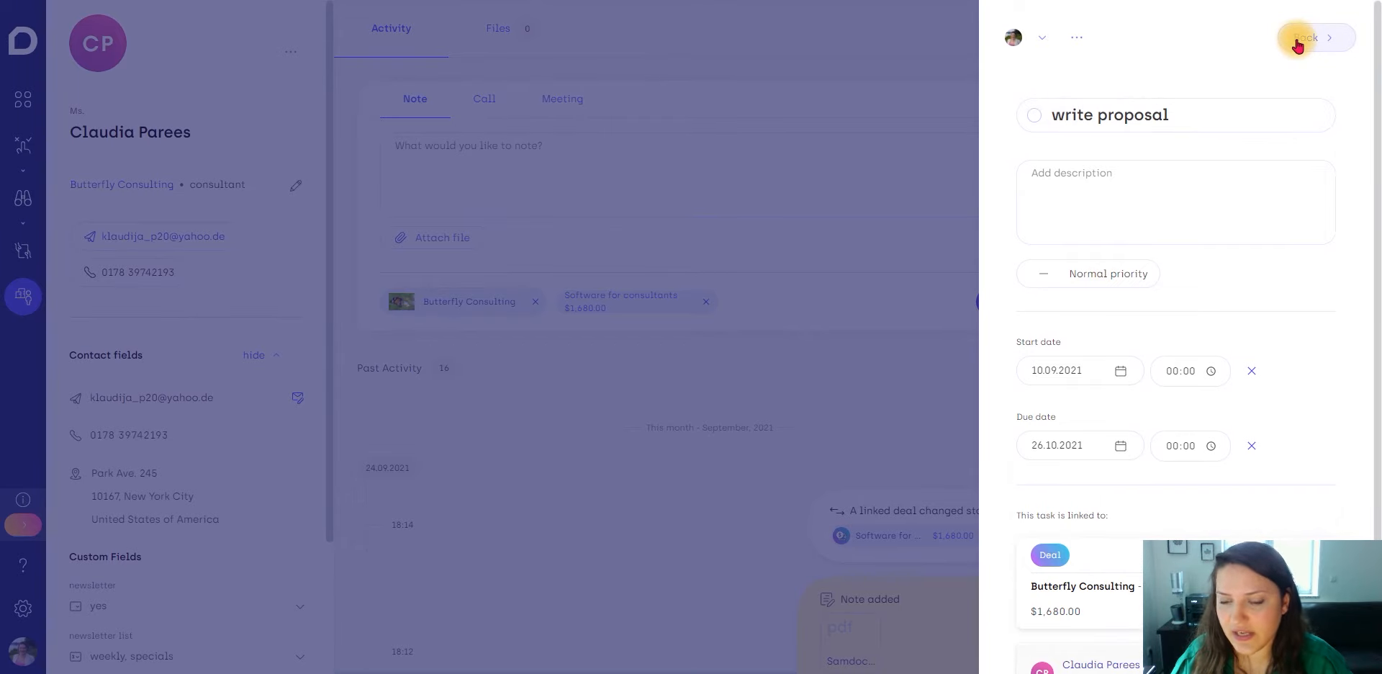
pyautogui.click(1297, 46)
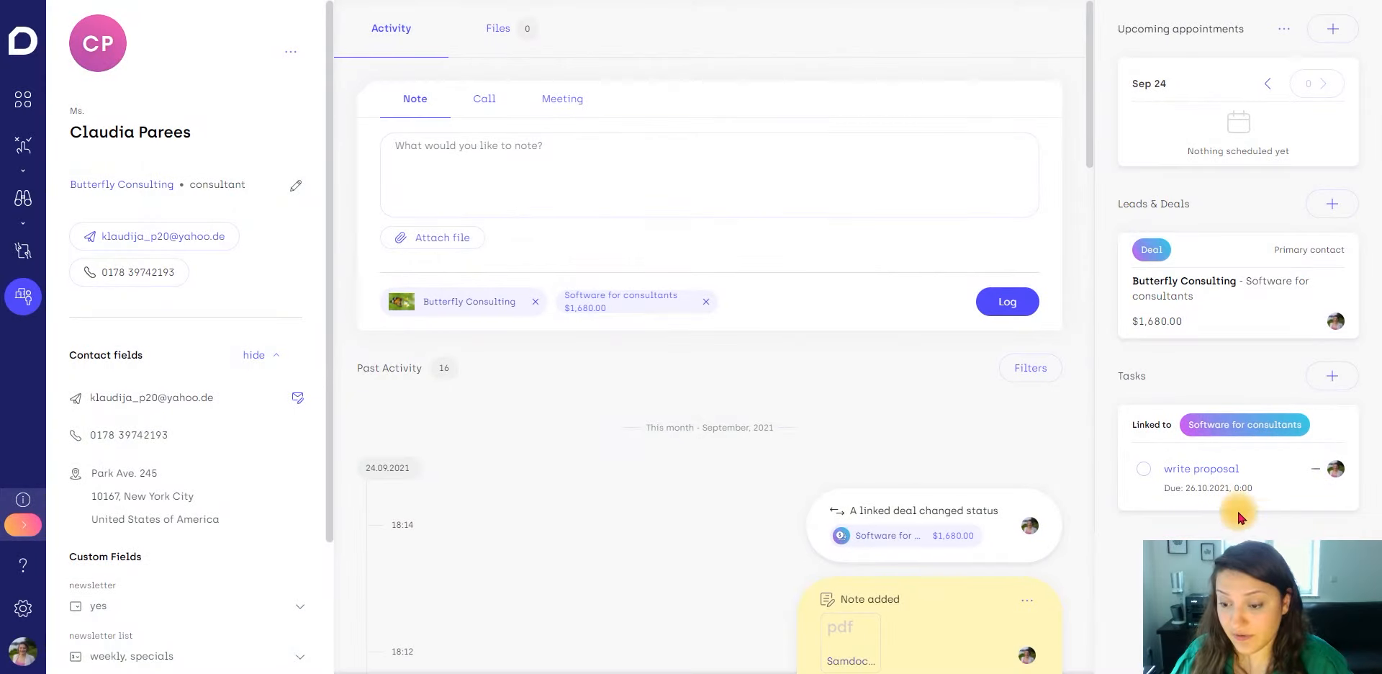
pyautogui.click(1220, 479)
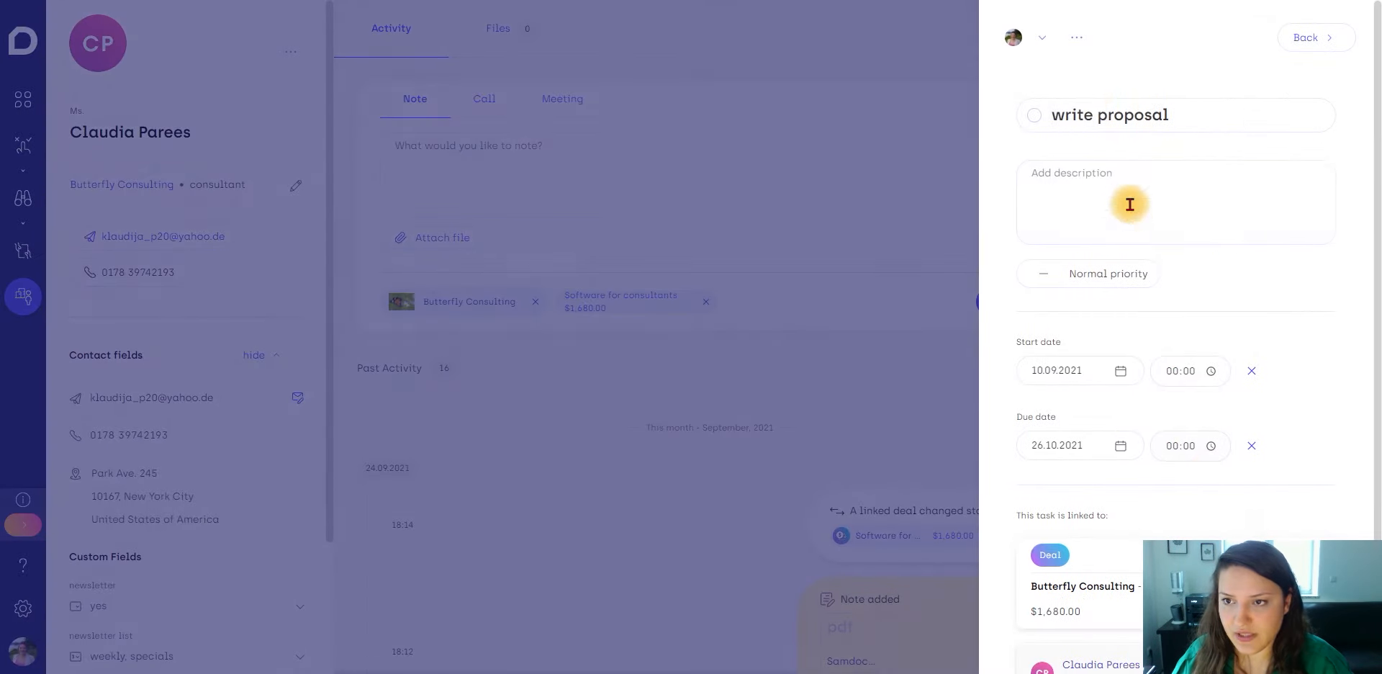
pyautogui.click(1041, 38)
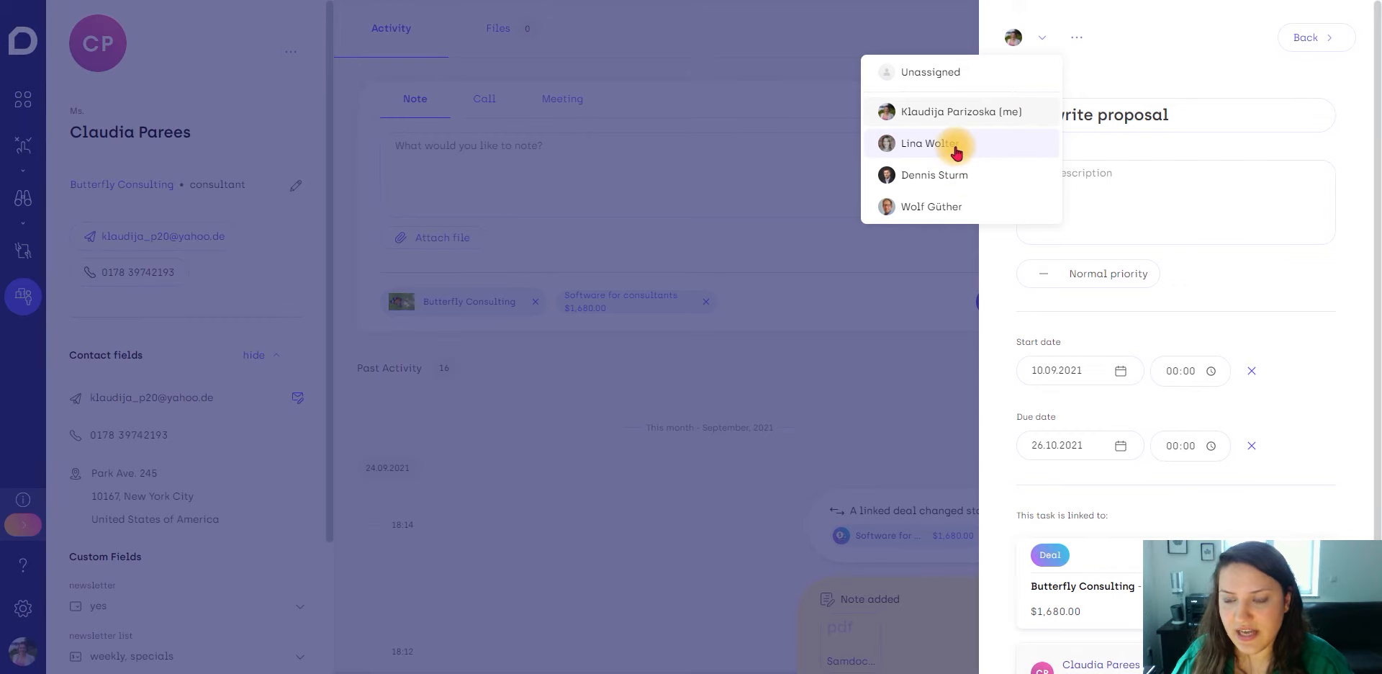
pyautogui.click(1312, 37)
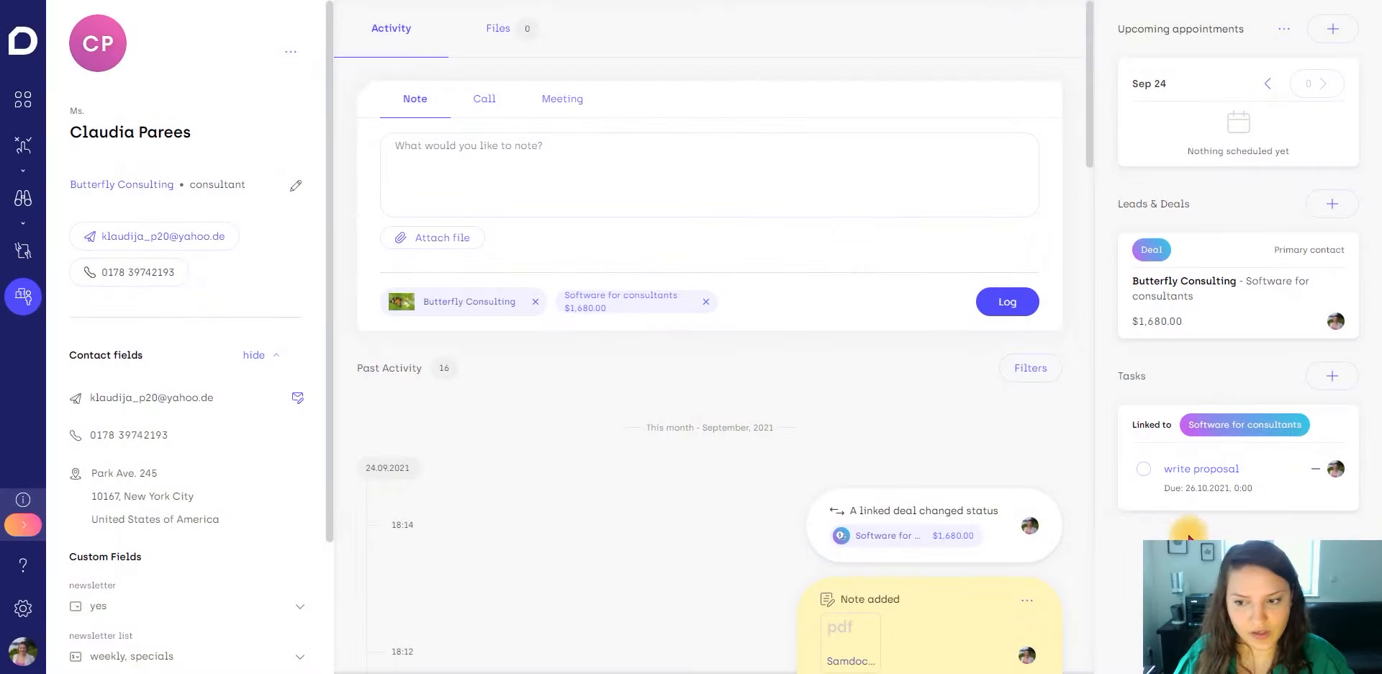
# - Examine the contact's logged activities and custom fields, including newsletter, newsletter list, note and tag
pyautogui.scroll(-8, 547, 610)
pyautogui.scroll(-3, 179, 550)
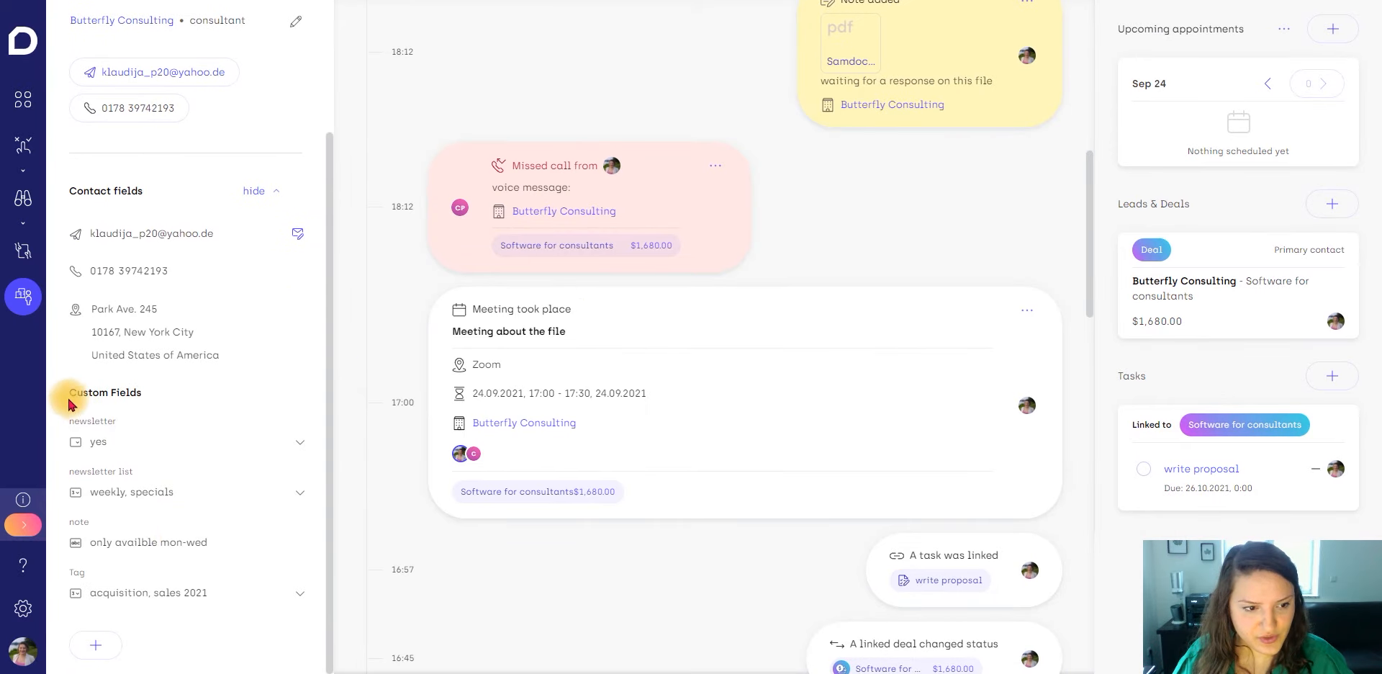
pyautogui.moveTo(67, 396); pyautogui.dragTo(152, 401)
pyautogui.click(151, 401)
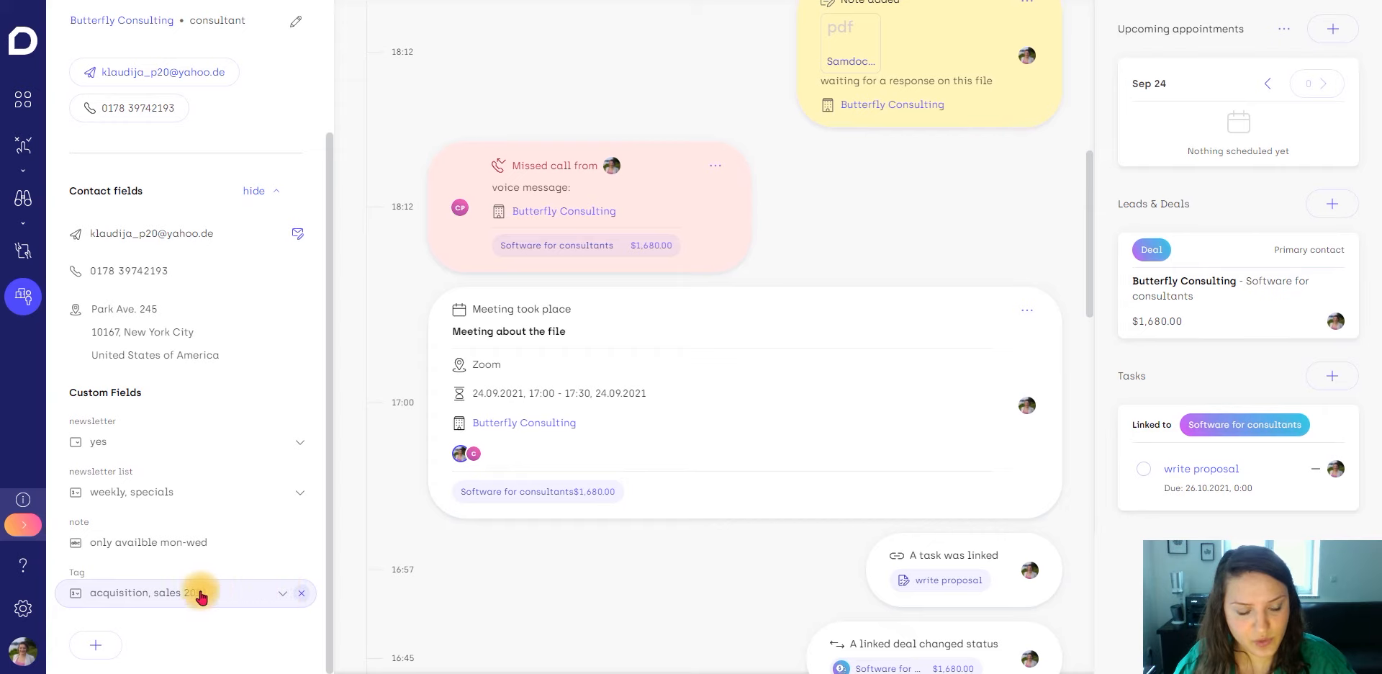
pyautogui.scroll(3, 210, 595)
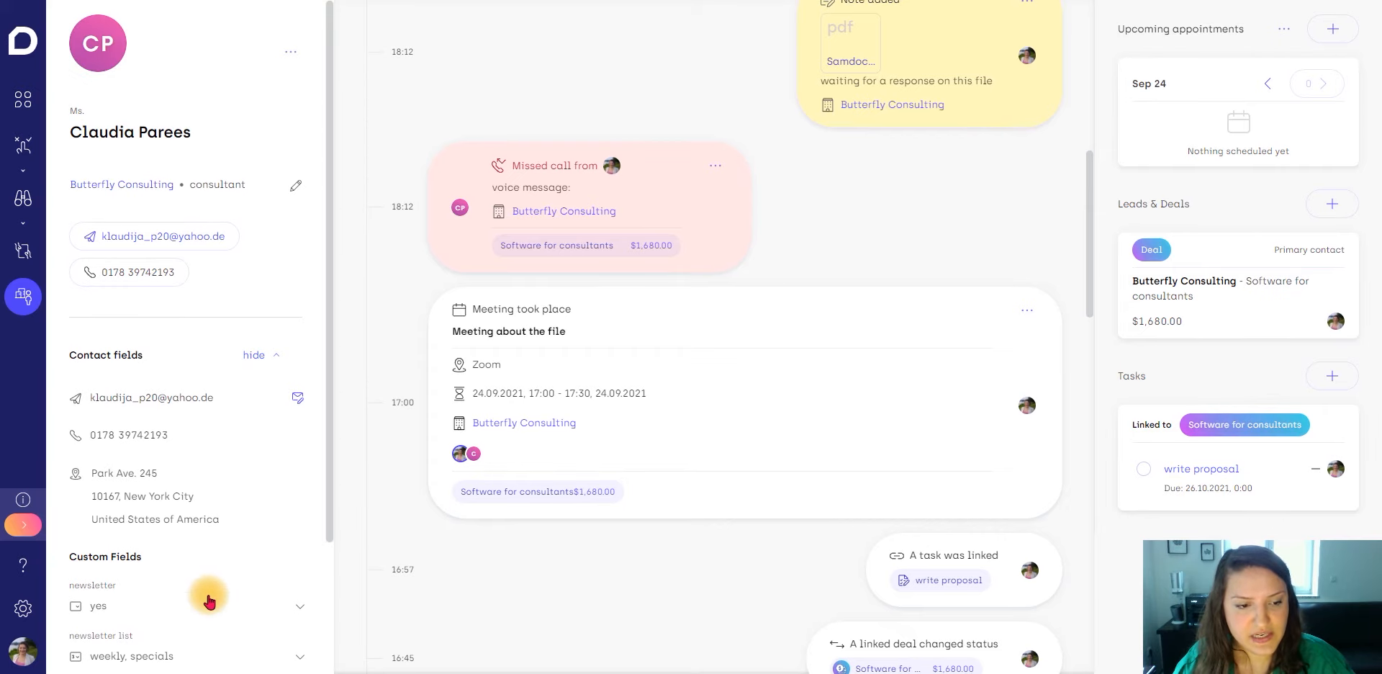
pyautogui.scroll(-3, 208, 594)
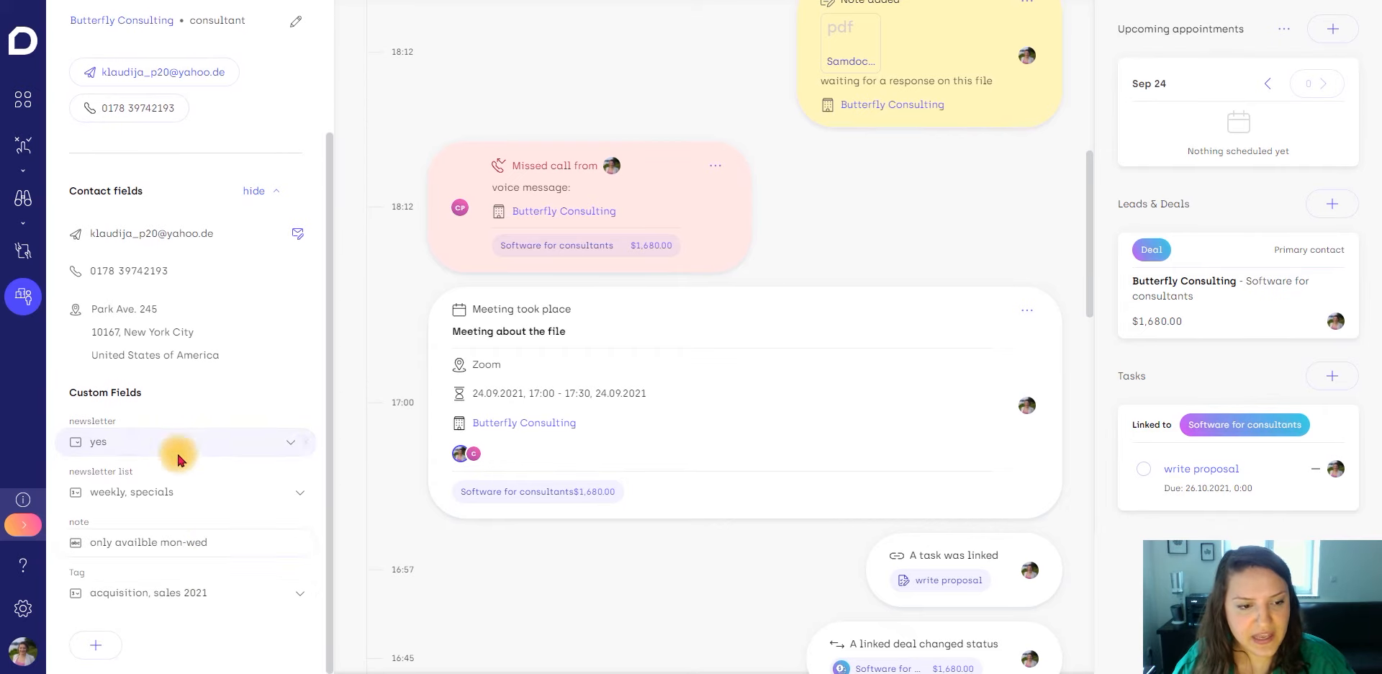
# - Open the list of all contacts and filter it by the person custom field Tag with the value "sales 2021"
pyautogui.click(23, 298)
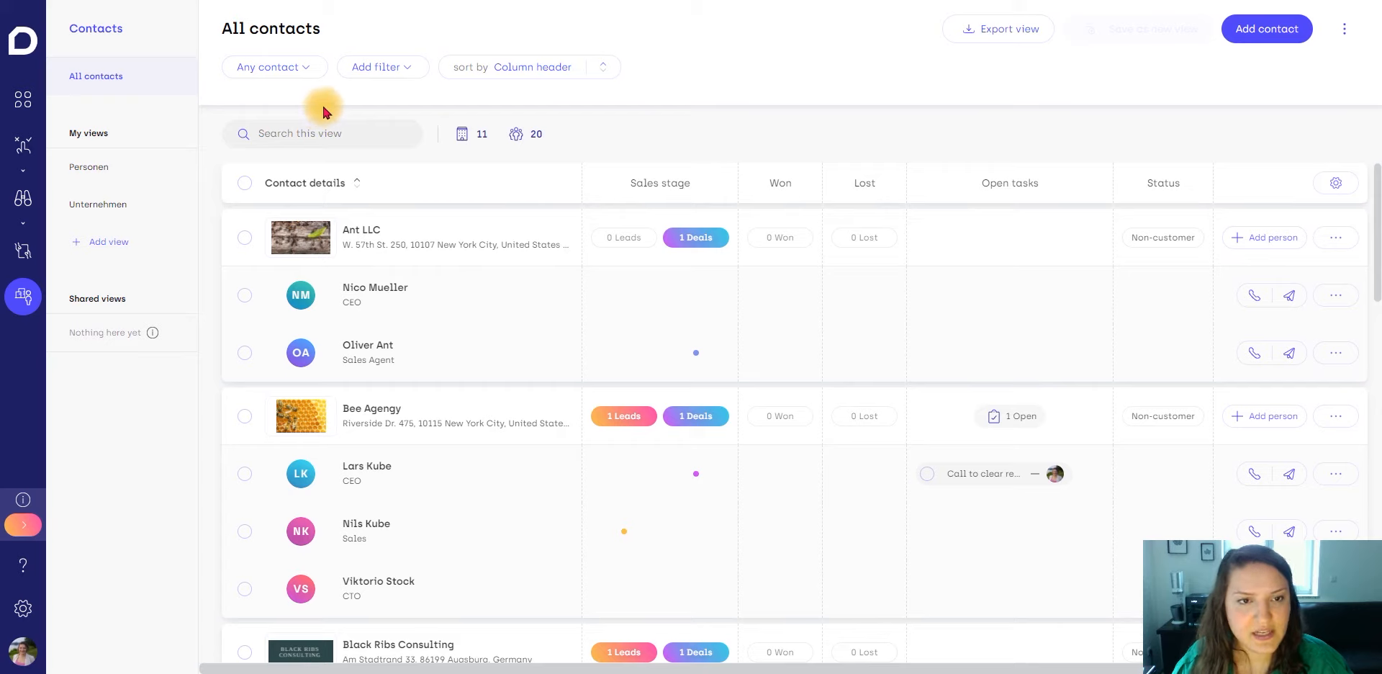
pyautogui.click(393, 67)
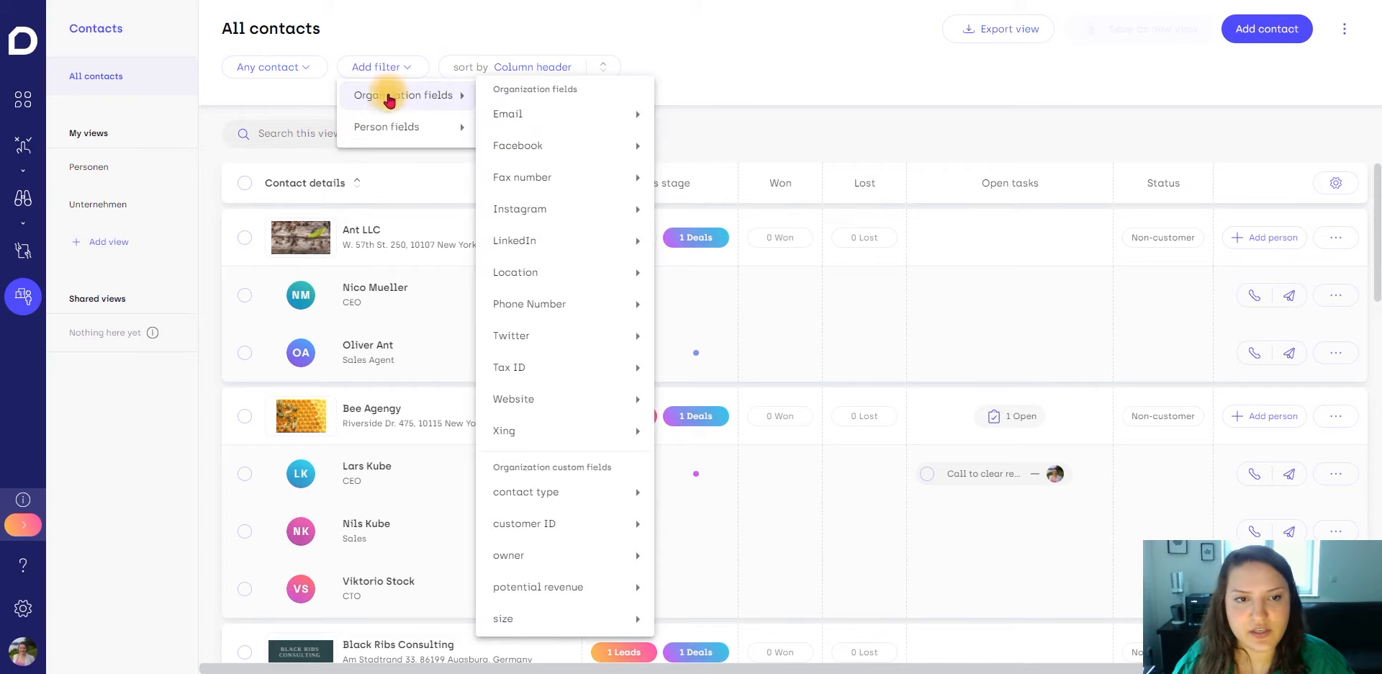
pyautogui.moveTo(385, 100)
pyautogui.moveTo(377, 129)
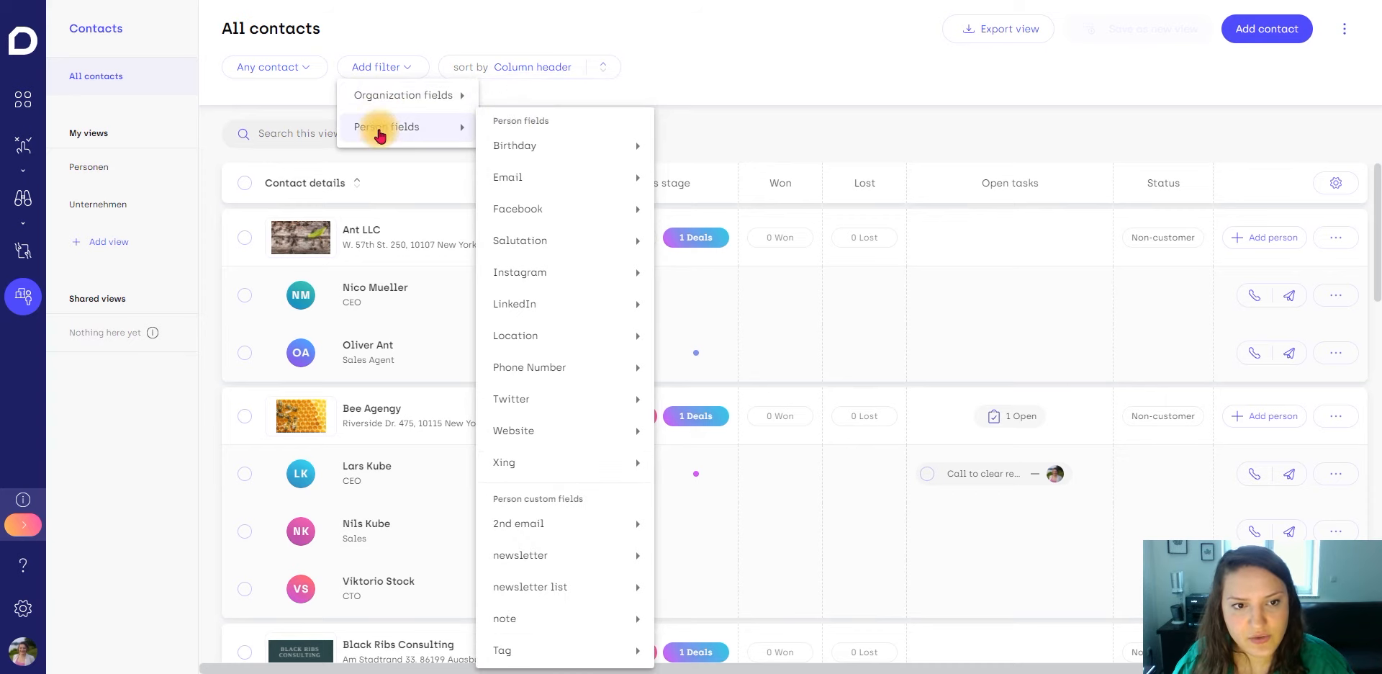
pyautogui.moveTo(547, 554)
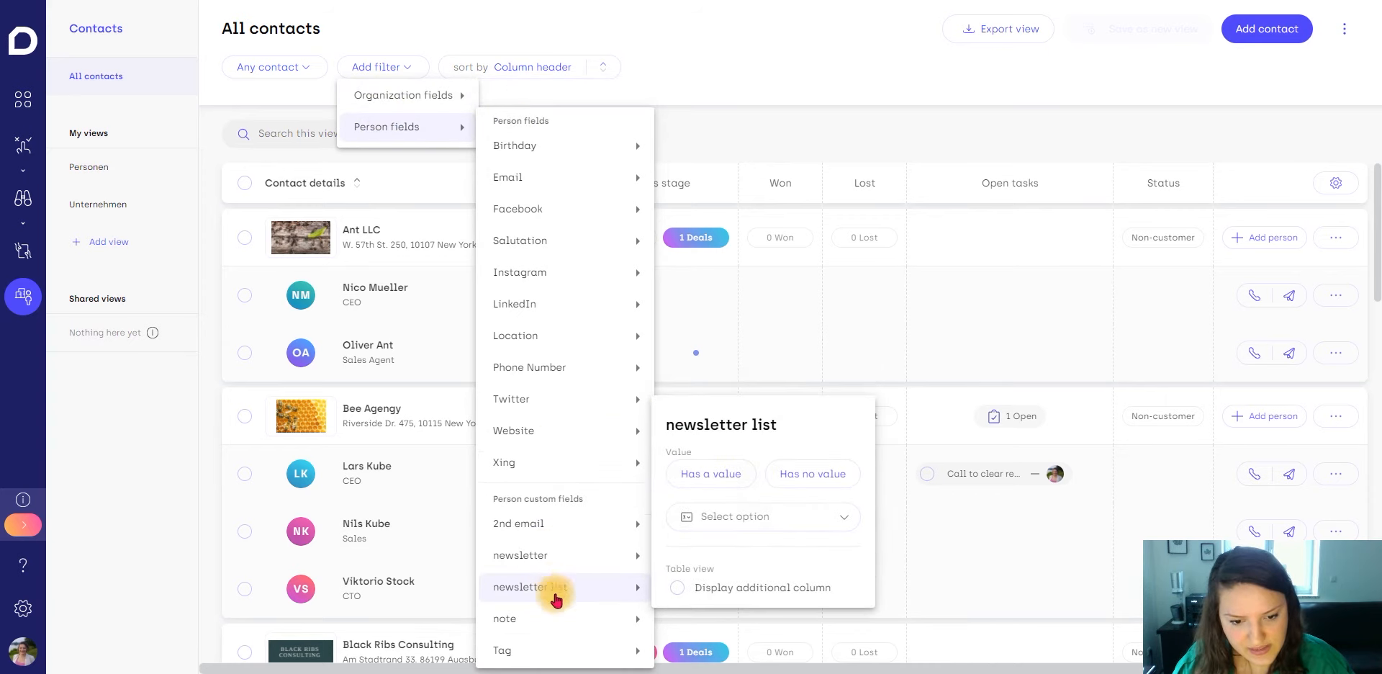
pyautogui.moveTo(543, 648)
pyautogui.click(728, 582)
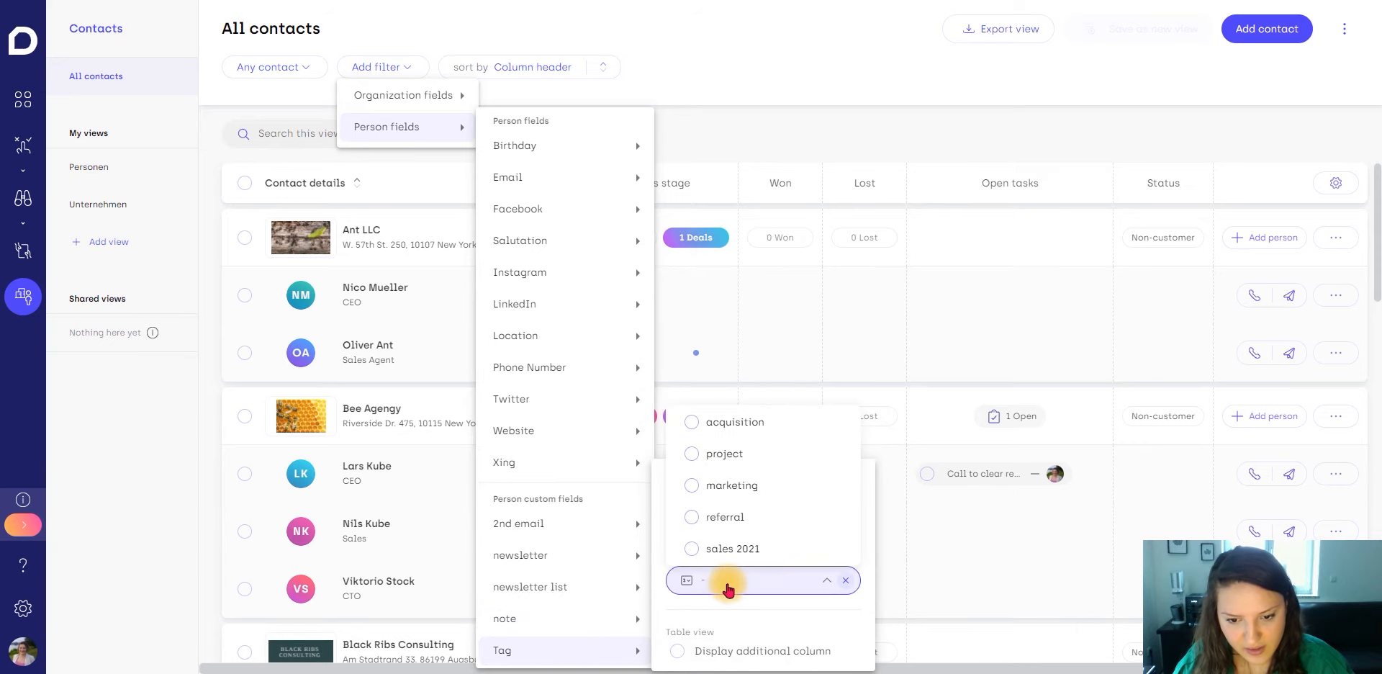
pyautogui.click(729, 552)
pyautogui.click(741, 138)
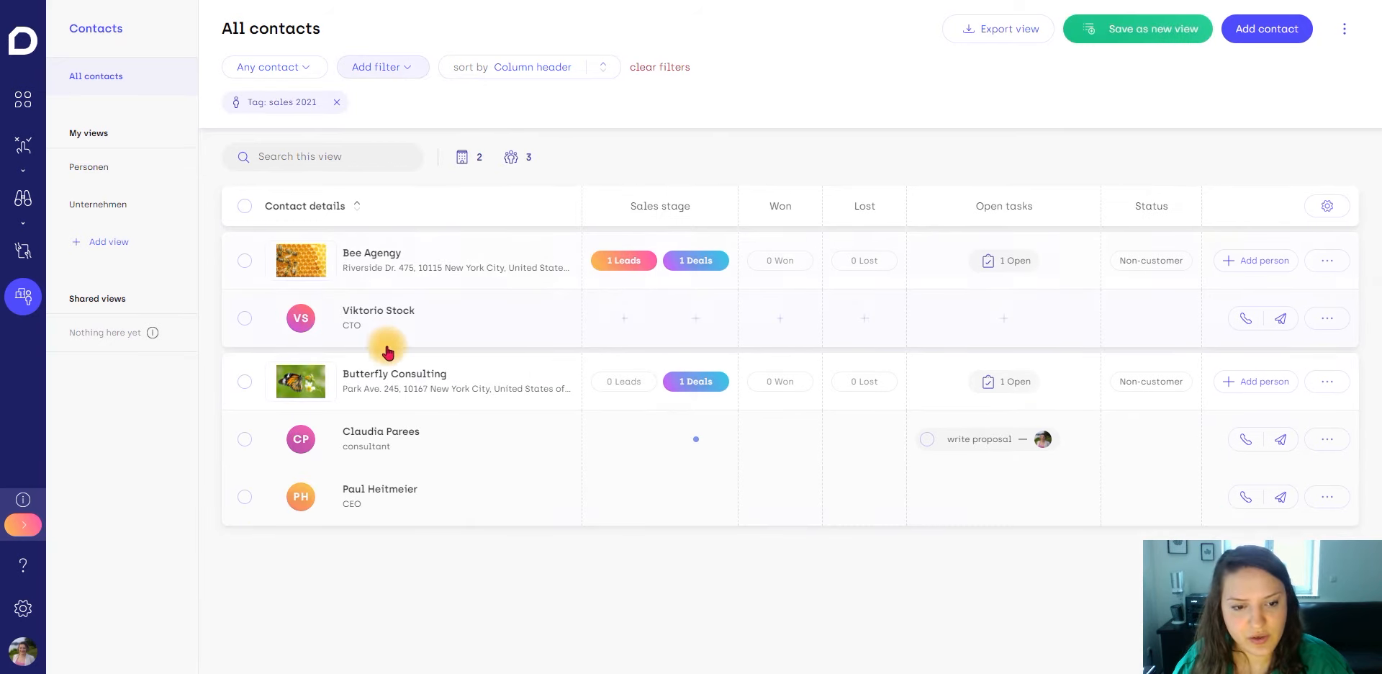
# - Limit the contact list to persons and remove the "sales 2021" tag filter
pyautogui.click(308, 70)
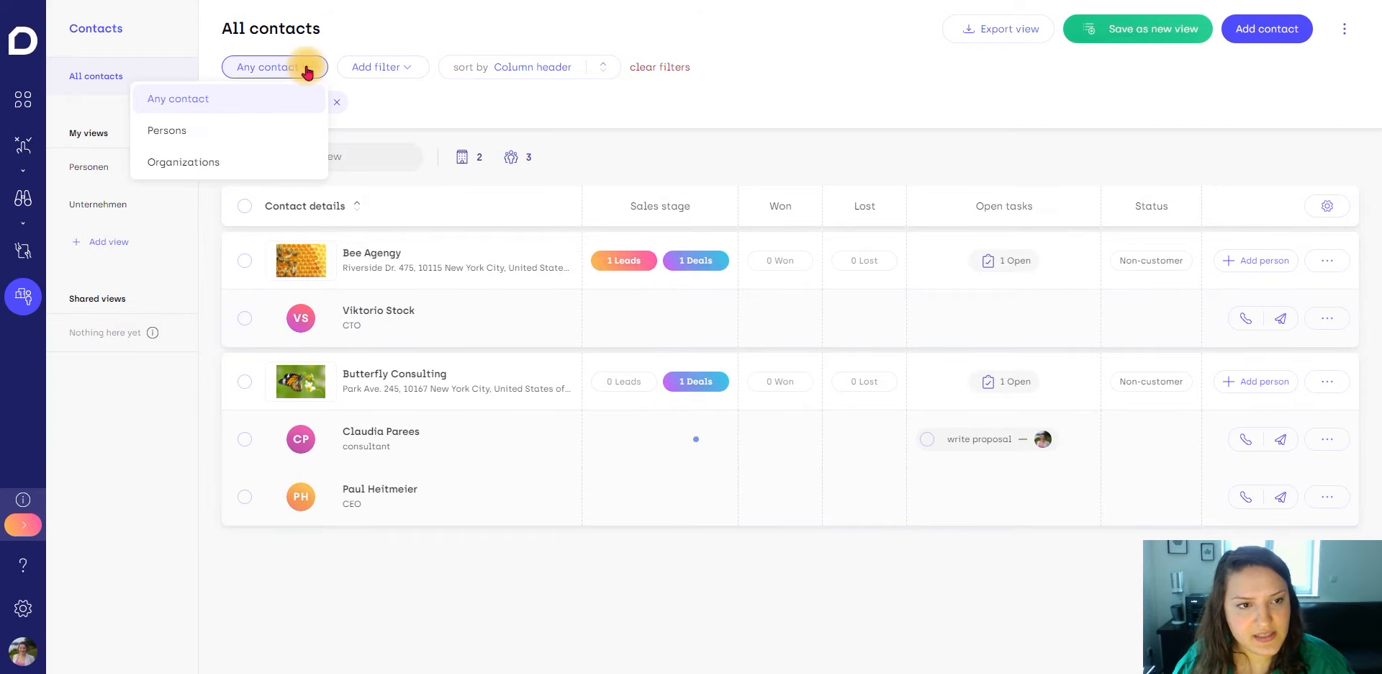
pyautogui.click(209, 130)
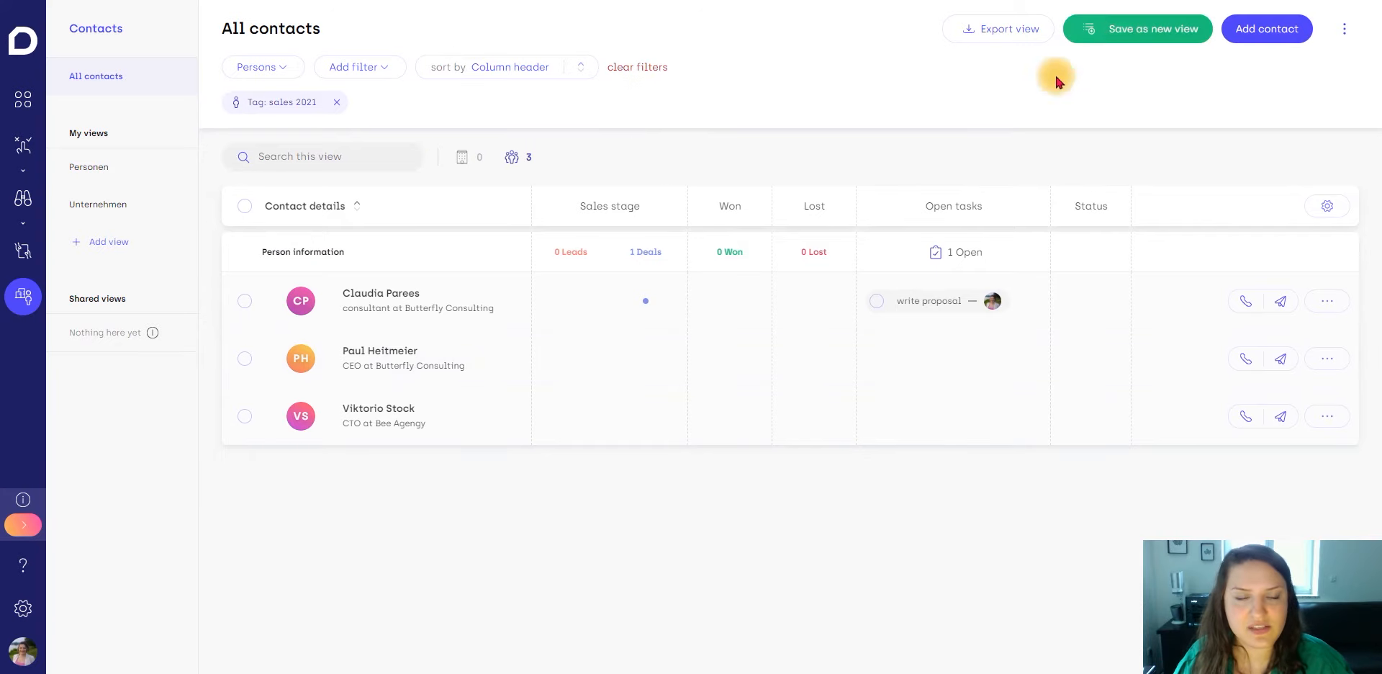
pyautogui.click(378, 157)
pyautogui.click(336, 102)
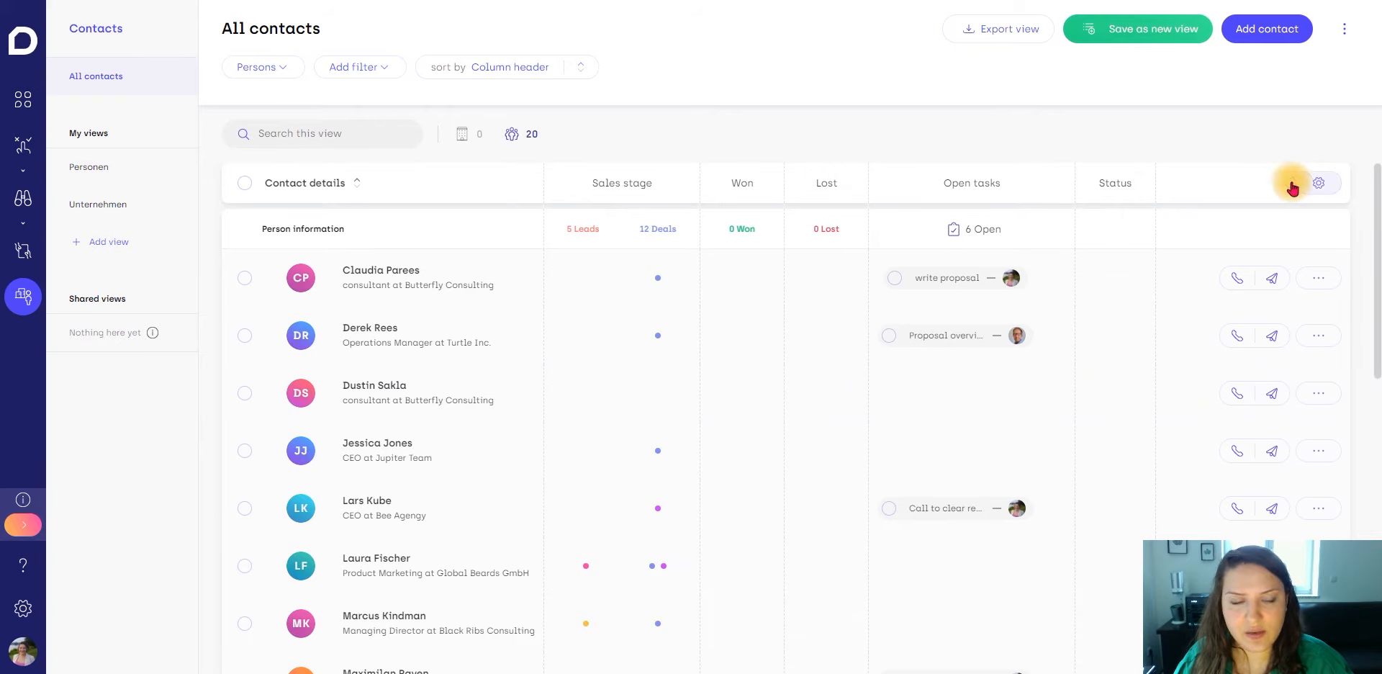
# - Add a new contact view and name it "Newsletter-List"
pyautogui.click(93, 242)
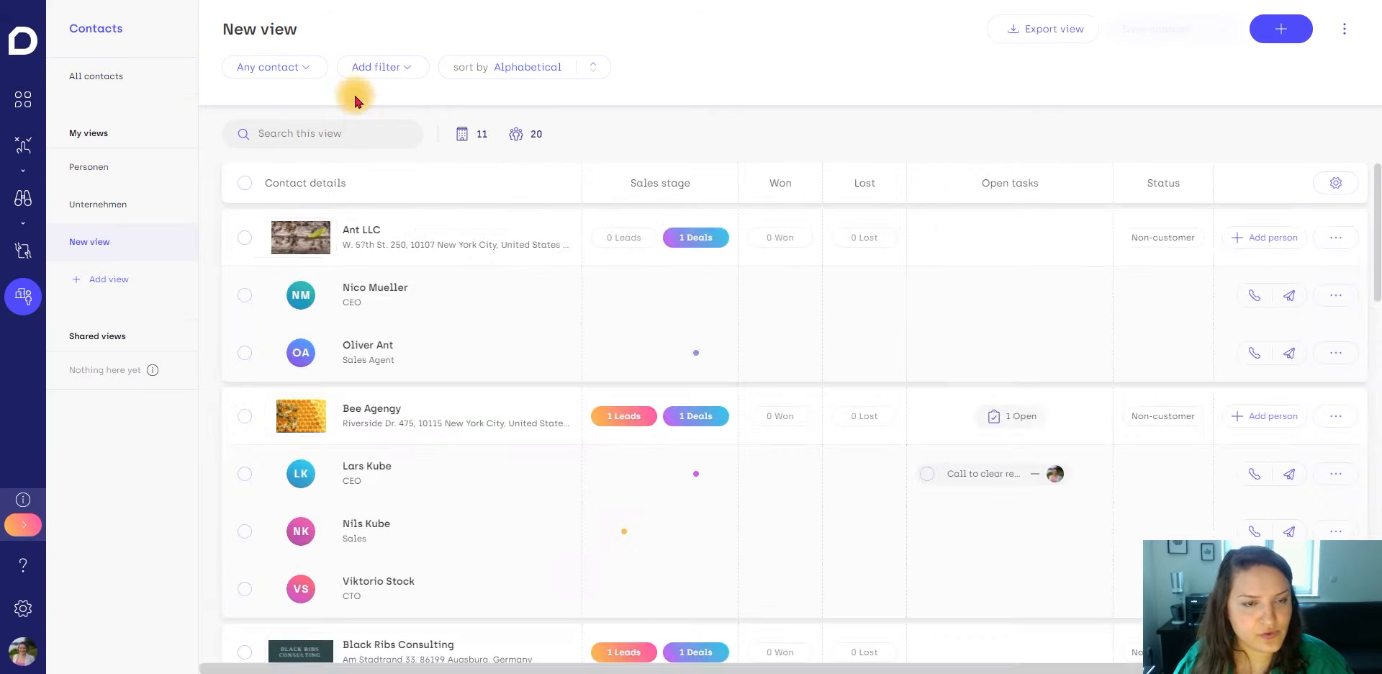
pyautogui.click(308, 31)
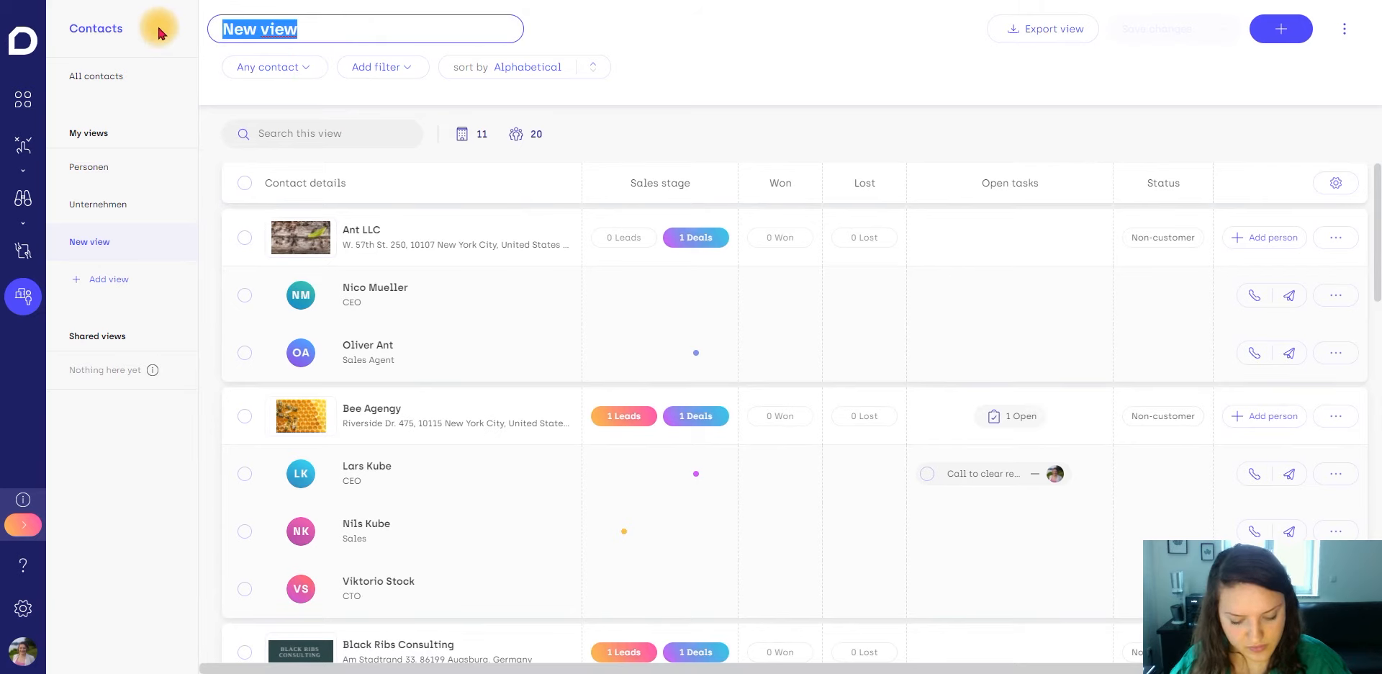
pyautogui.write('Newslet')
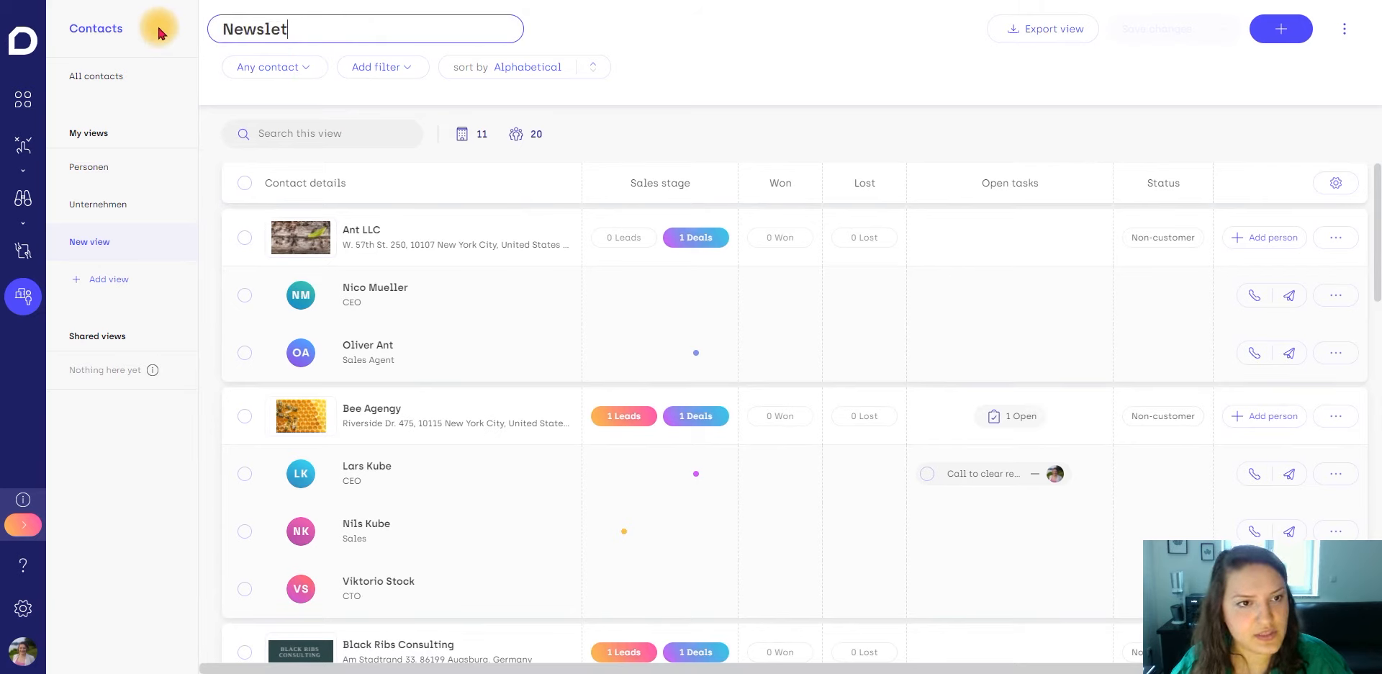
pyautogui.write('ter-L')
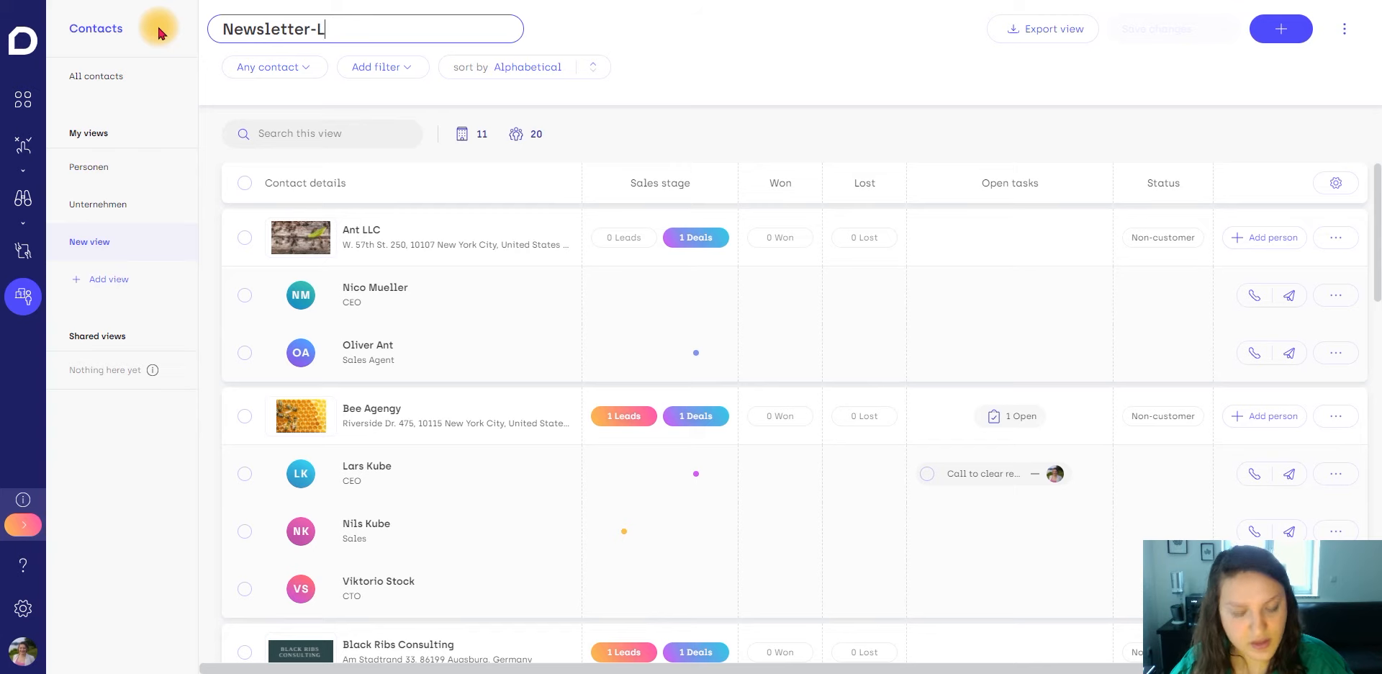
pyautogui.write('ist')
pyautogui.press('Return')
# - Filter the Newsletter-List view by the person custom field newsletter with the value "yes" and save the view's changes
pyautogui.click(378, 67)
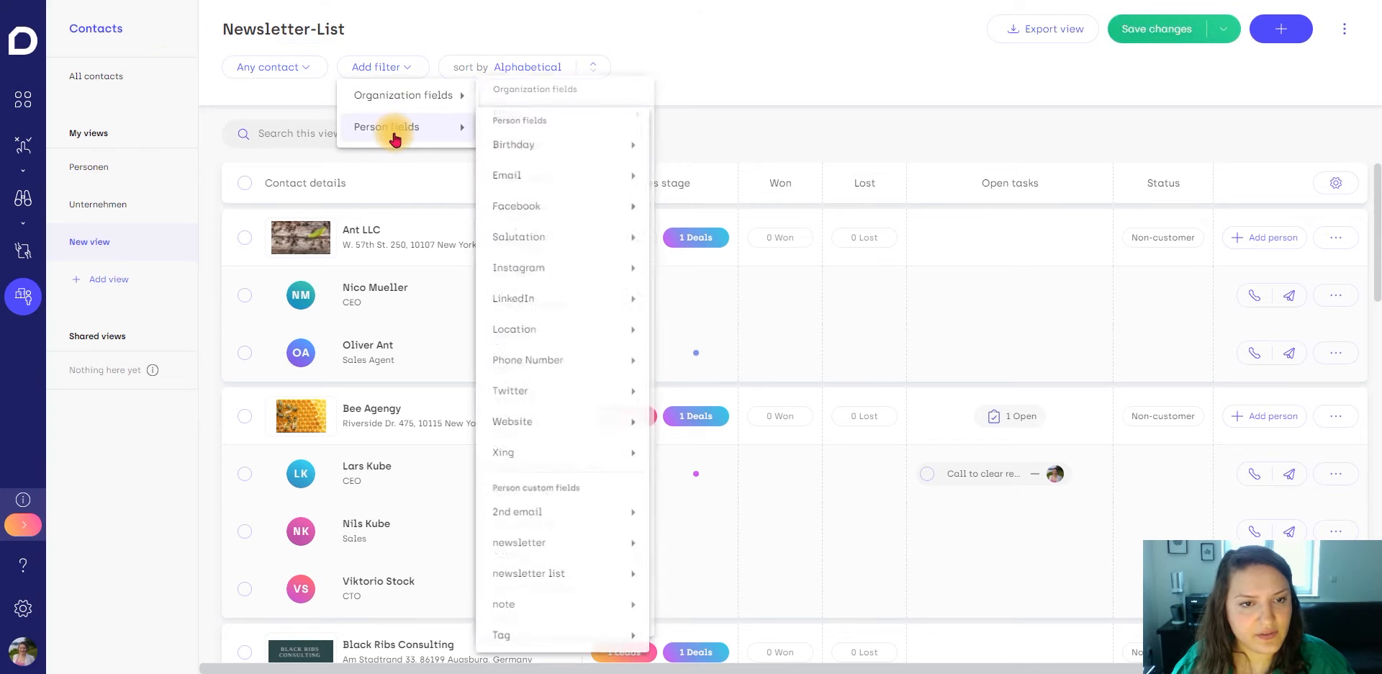
pyautogui.moveTo(461, 95)
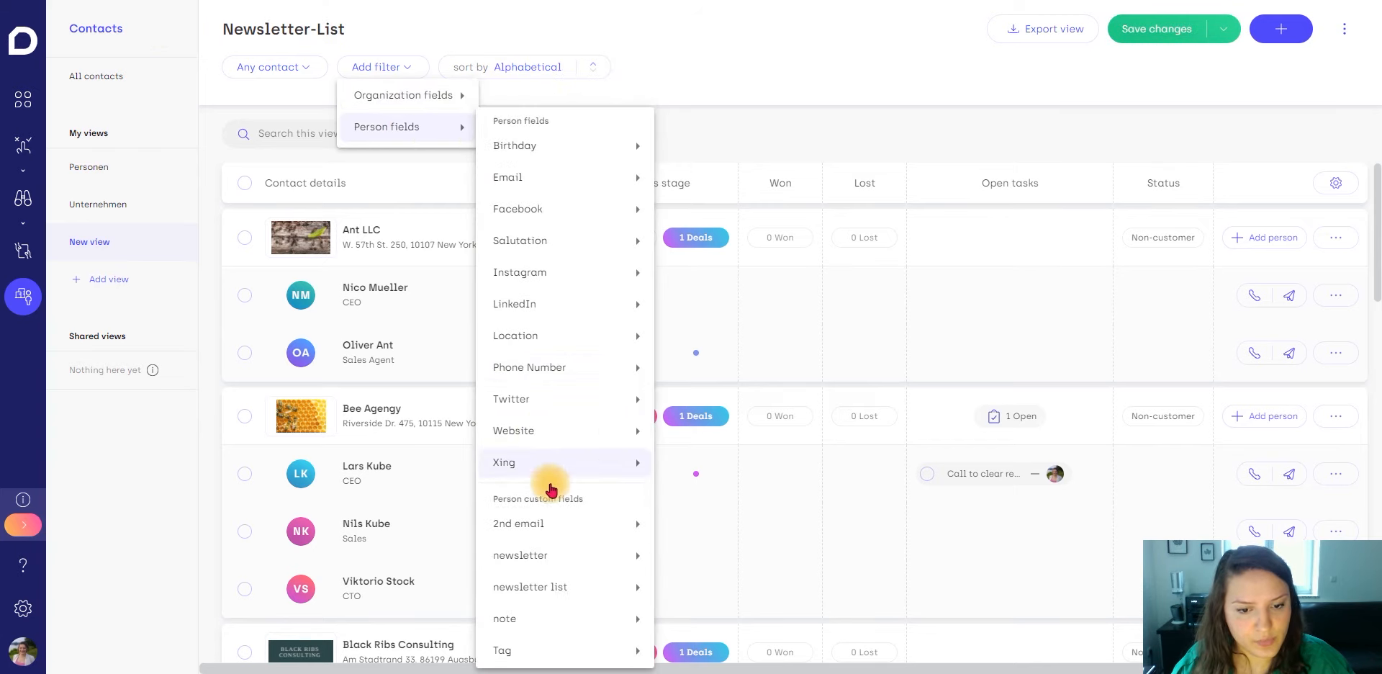
pyautogui.moveTo(565, 557)
pyautogui.click(723, 486)
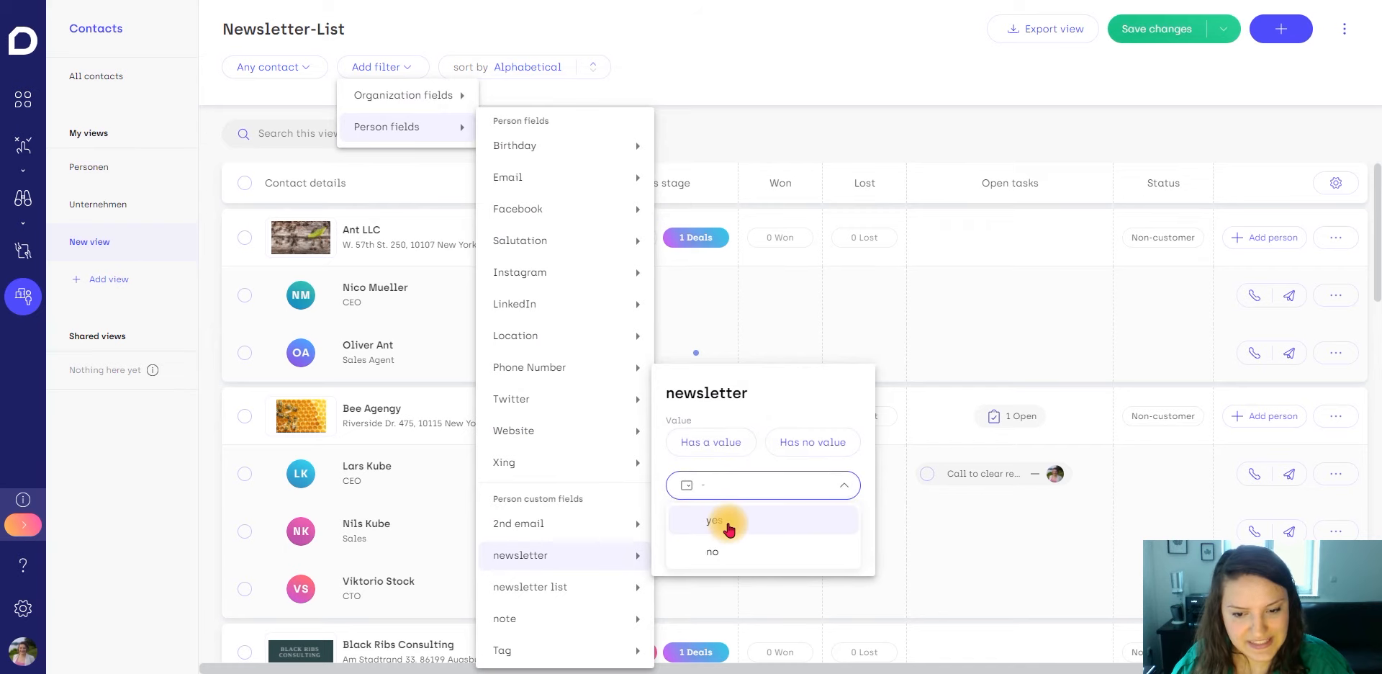
pyautogui.click(729, 524)
pyautogui.click(749, 91)
pyautogui.click(1130, 32)
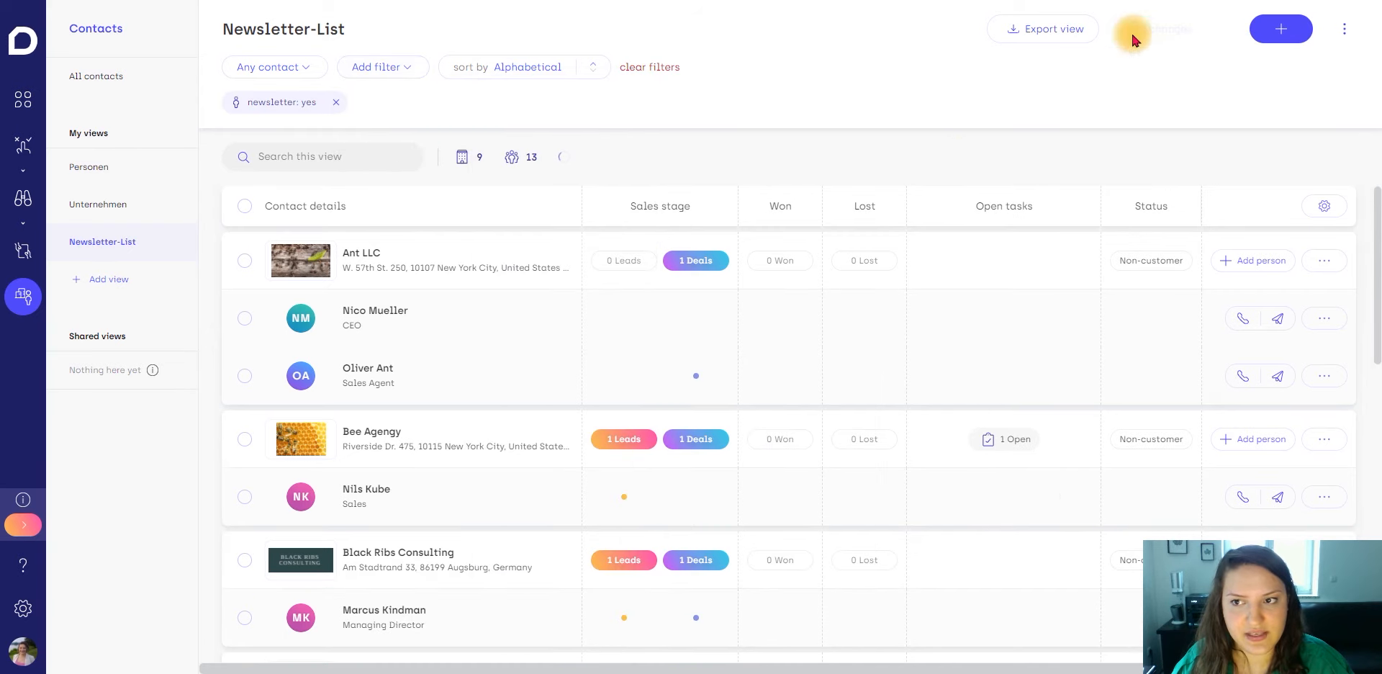
# - Hide the Won, Lost and Status columns in the Newsletter-List view's settings
pyautogui.click(1329, 209)
pyautogui.click(1333, 287)
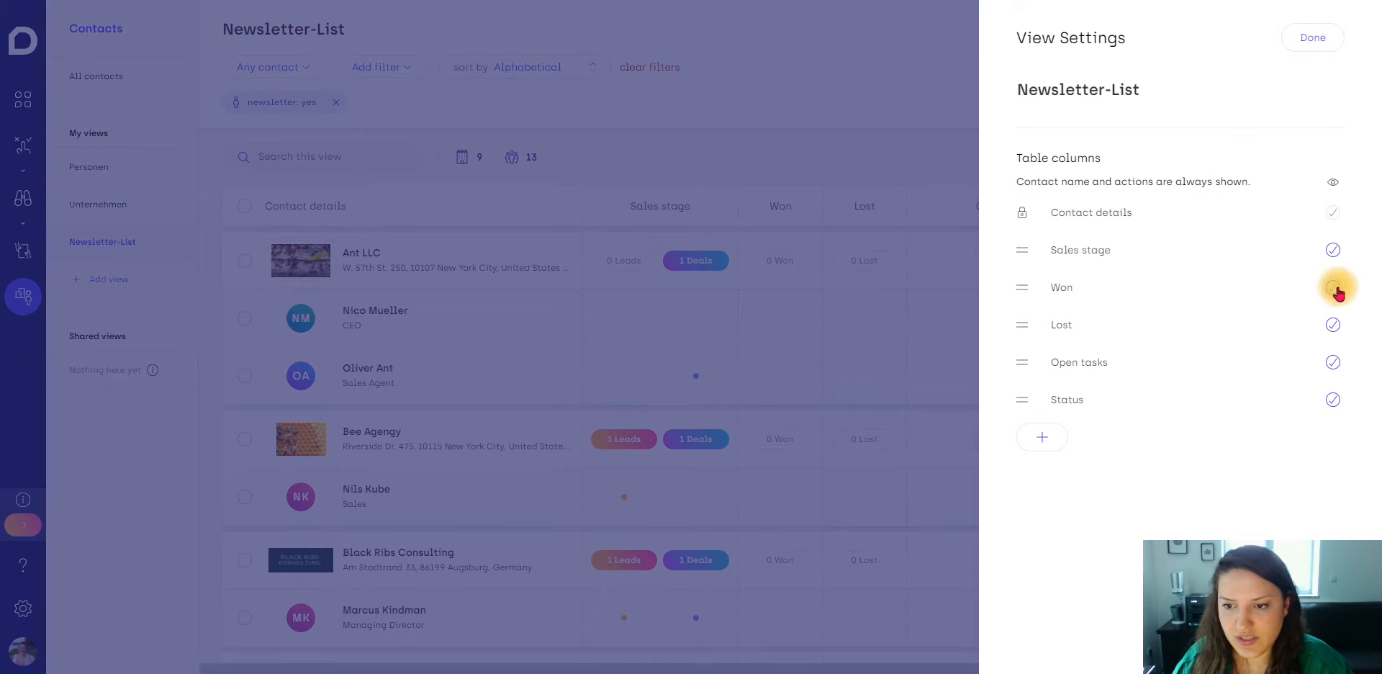
pyautogui.click(1332, 325)
pyautogui.click(1332, 405)
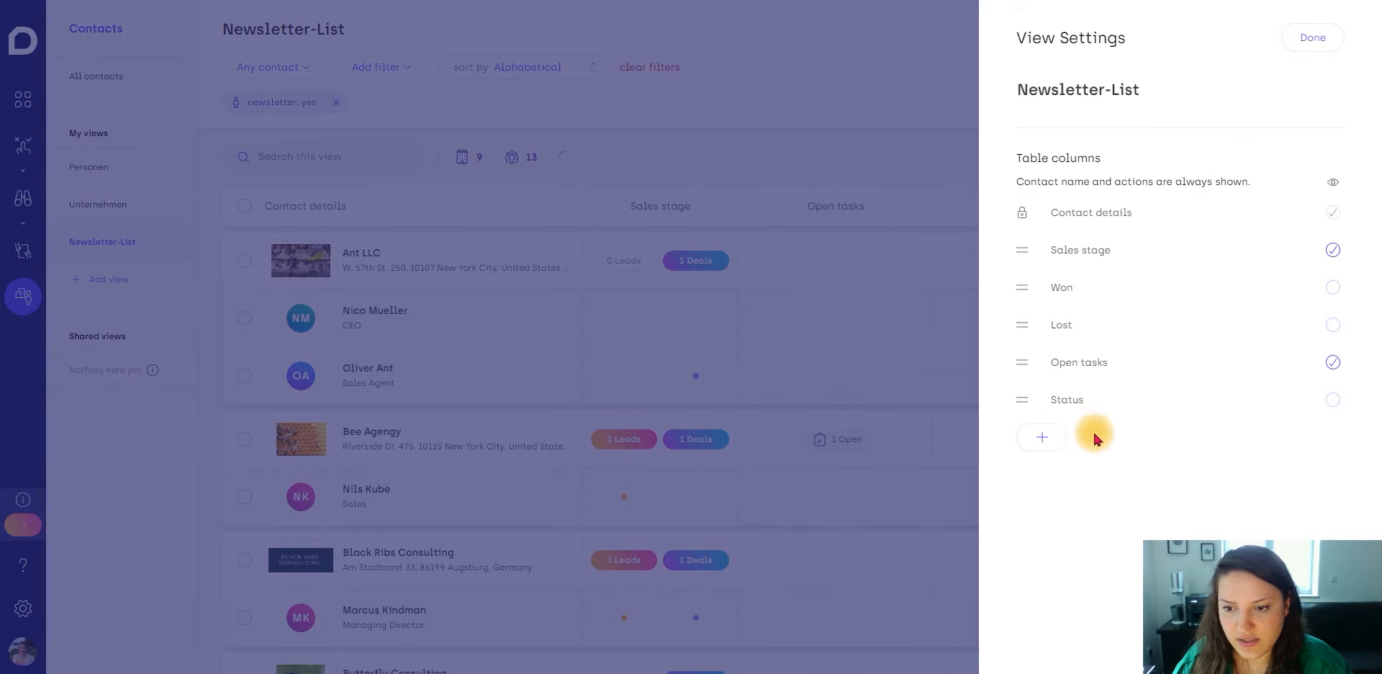
# - Add the person fields Email, Phone number, newsletter list, note and Tag as table columns of the view
pyautogui.click(1041, 436)
pyautogui.moveTo(1062, 470)
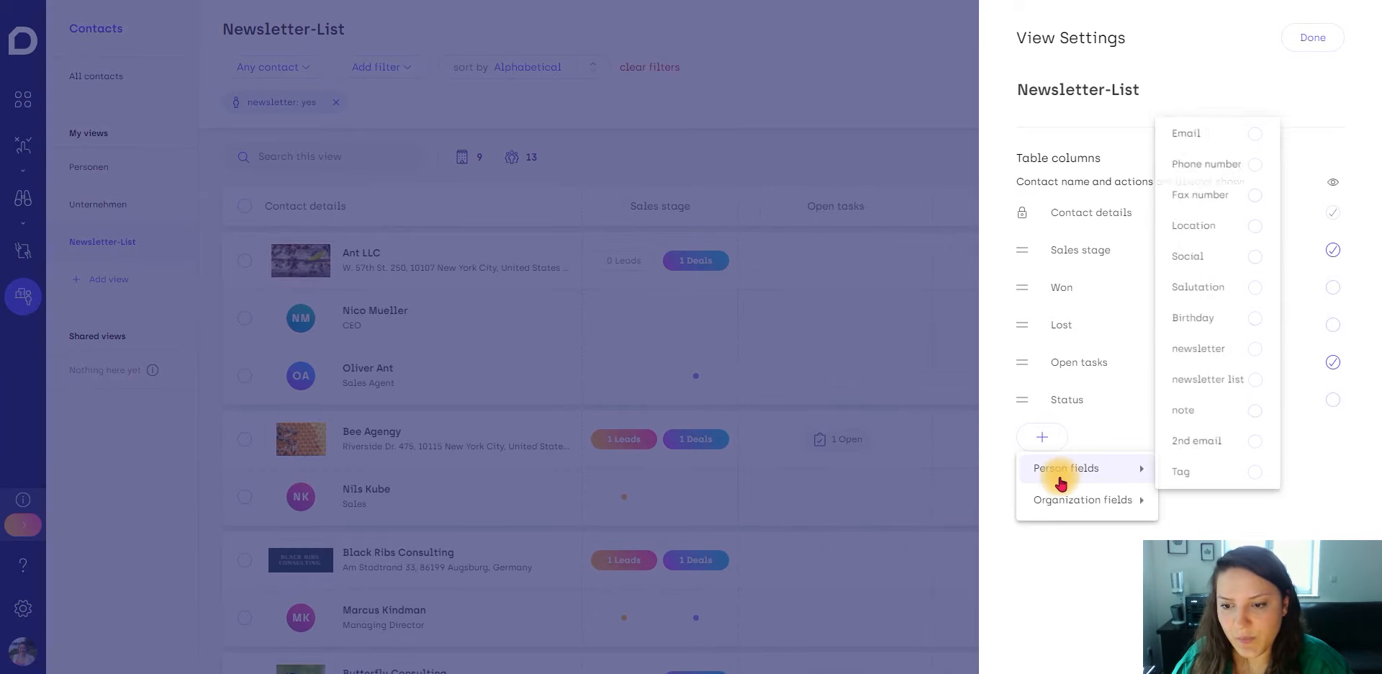
pyautogui.click(1199, 122)
pyautogui.click(1217, 155)
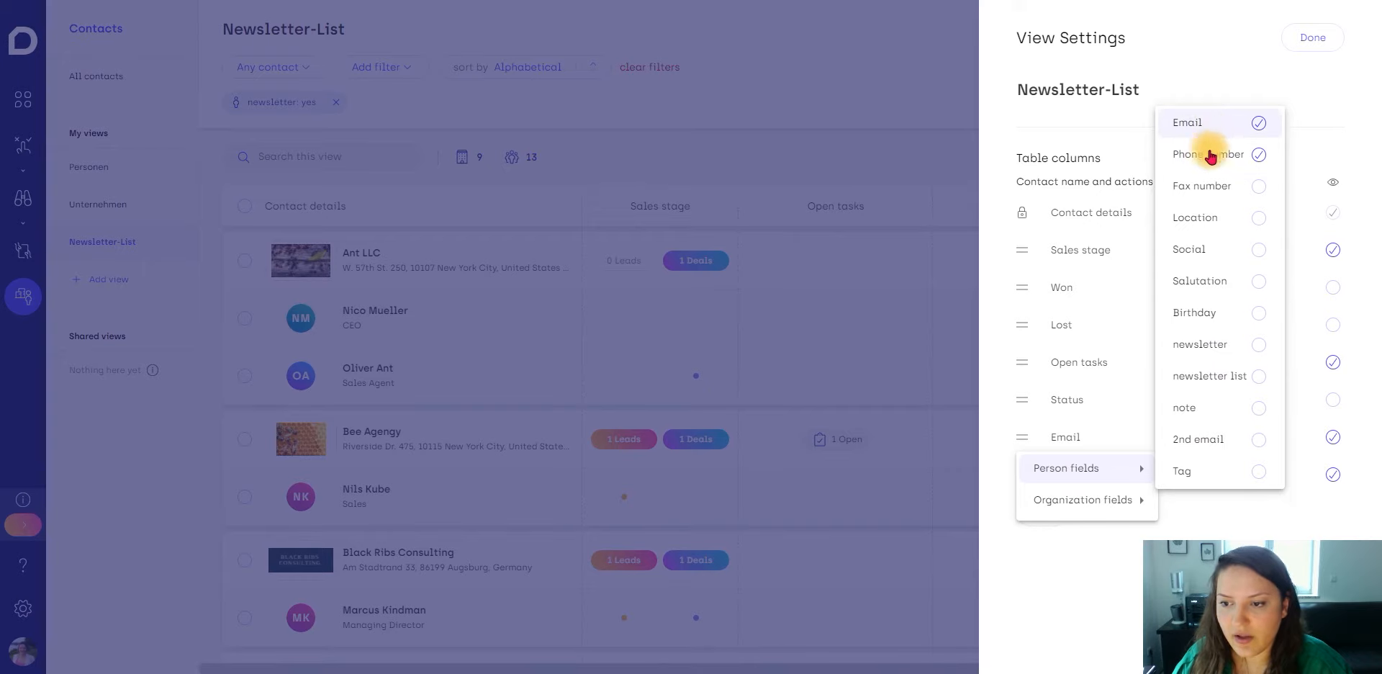
pyautogui.click(1213, 377)
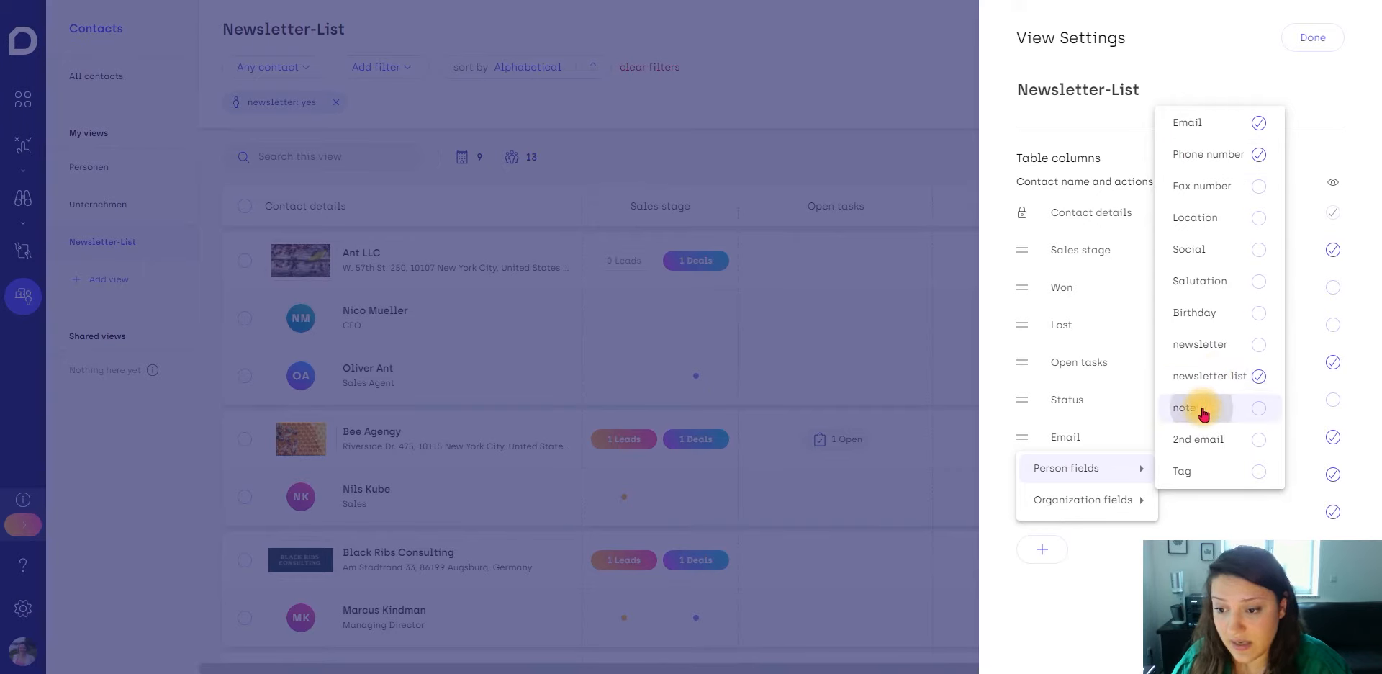
pyautogui.click(1211, 407)
pyautogui.click(1197, 470)
pyautogui.click(1044, 651)
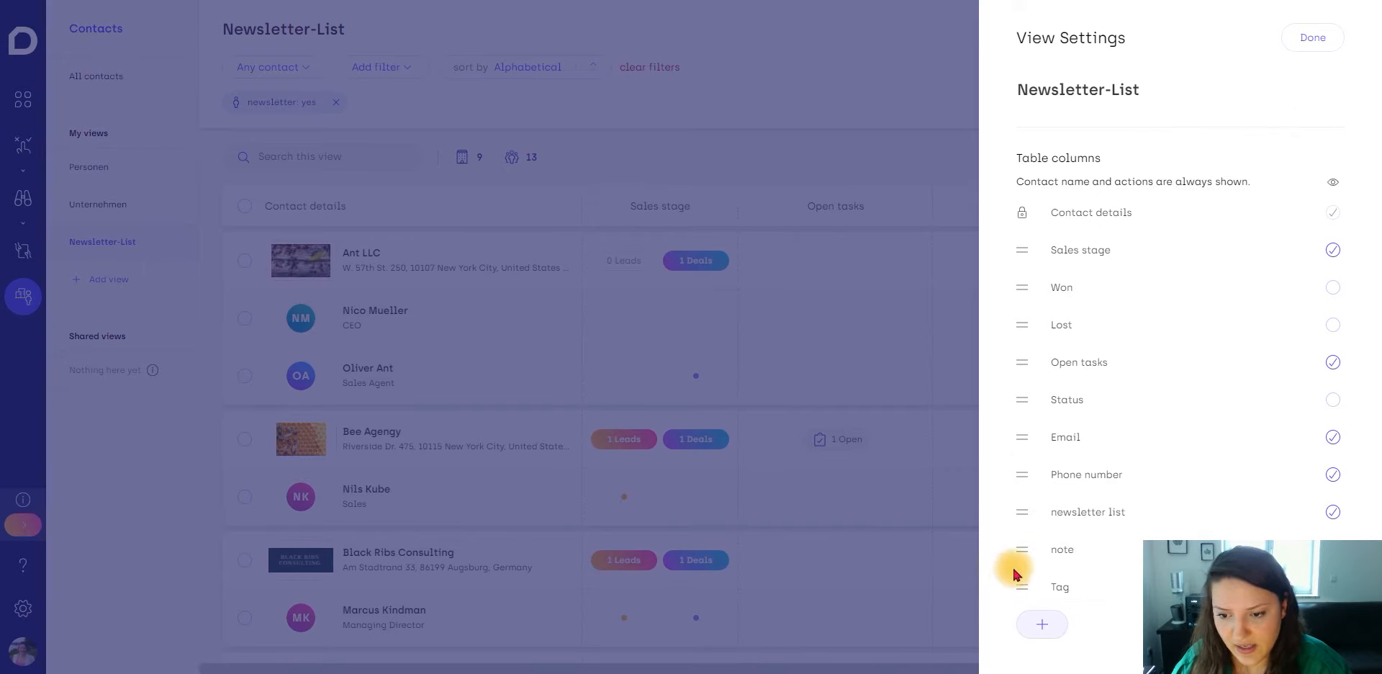
# - Reorder the columns so Email, Phone number and newsletter list directly follow Contact details, and save the view's changes
pyautogui.moveTo(1021, 506); pyautogui.dragTo(1019, 244)
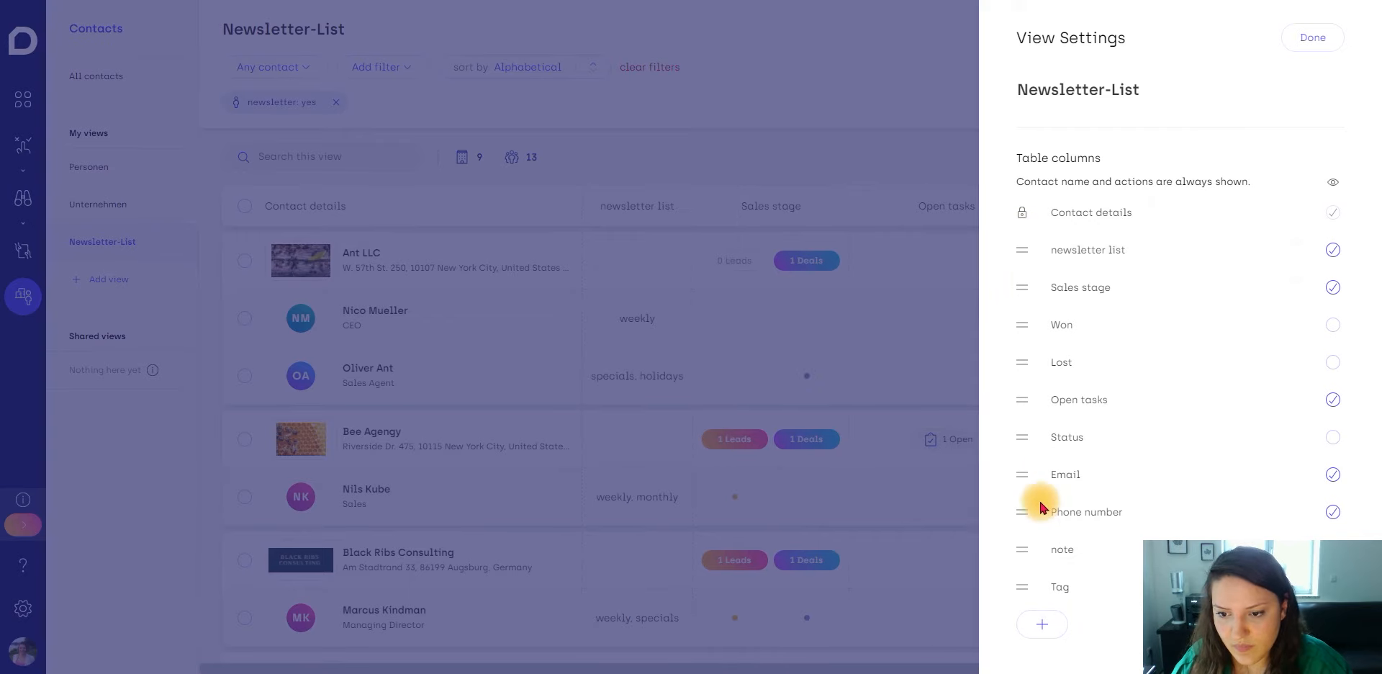
pyautogui.moveTo(1022, 475); pyautogui.dragTo(1022, 251)
pyautogui.moveTo(1017, 520); pyautogui.dragTo(1022, 282)
pyautogui.click(876, 425)
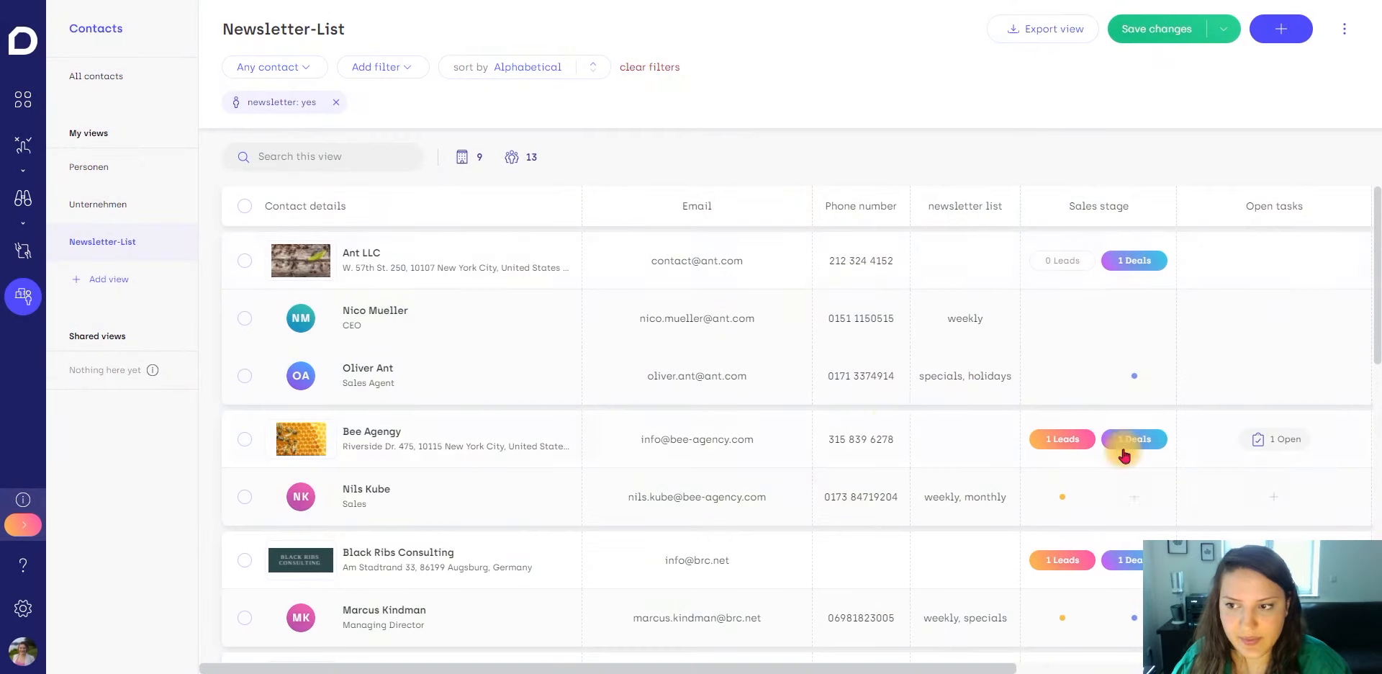
pyautogui.click(1157, 29)
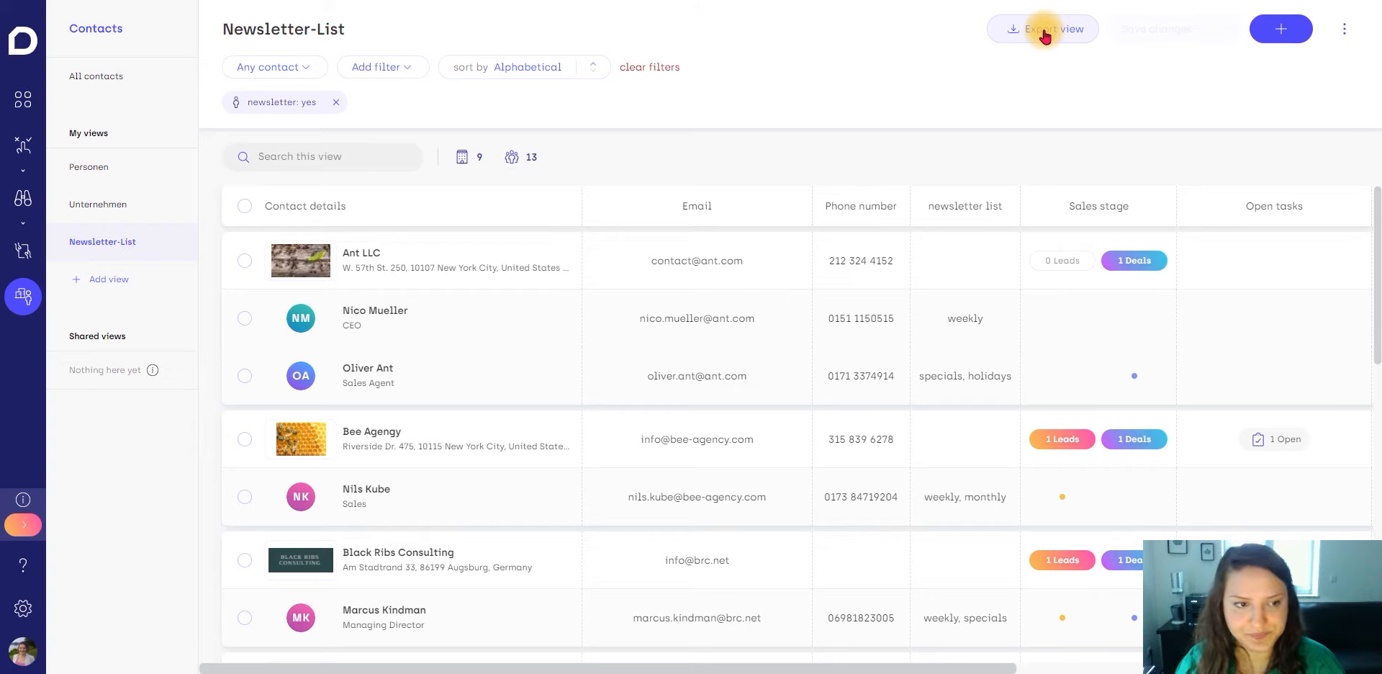
pyautogui.scroll(-10, 679, 314)
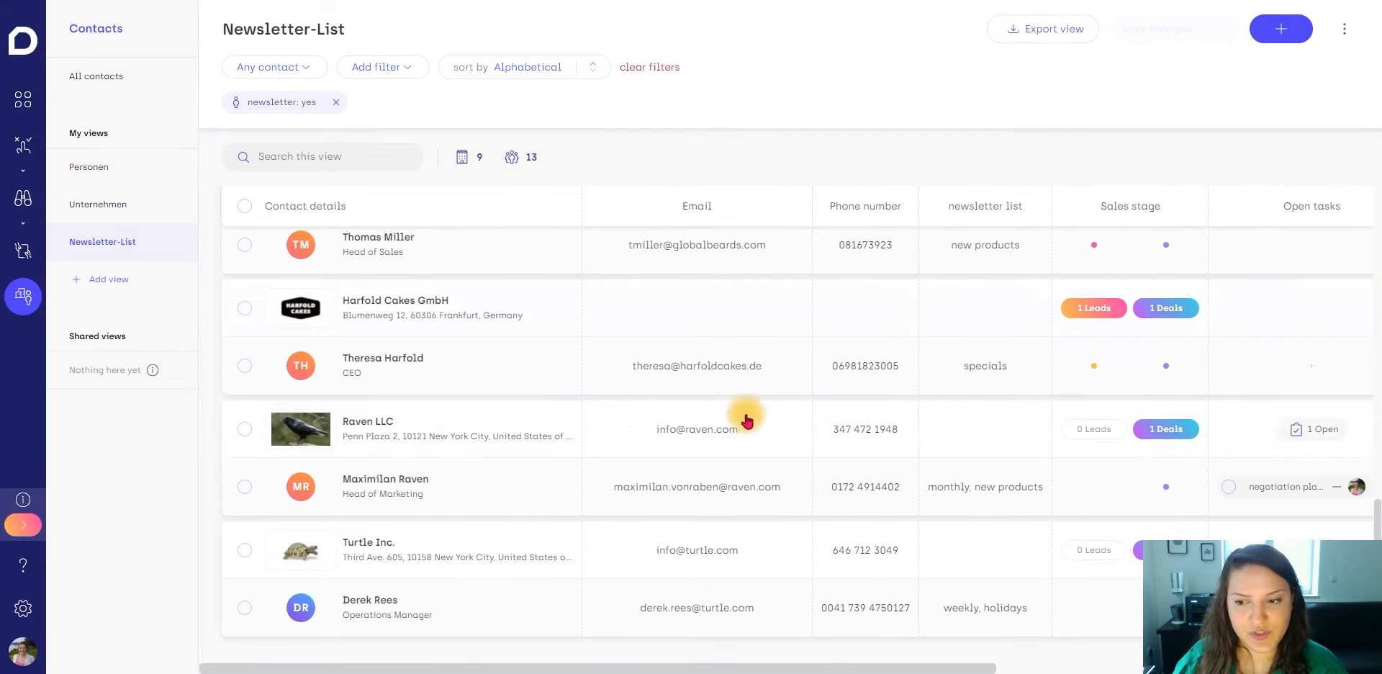
pyautogui.scroll(10, 785, 455)
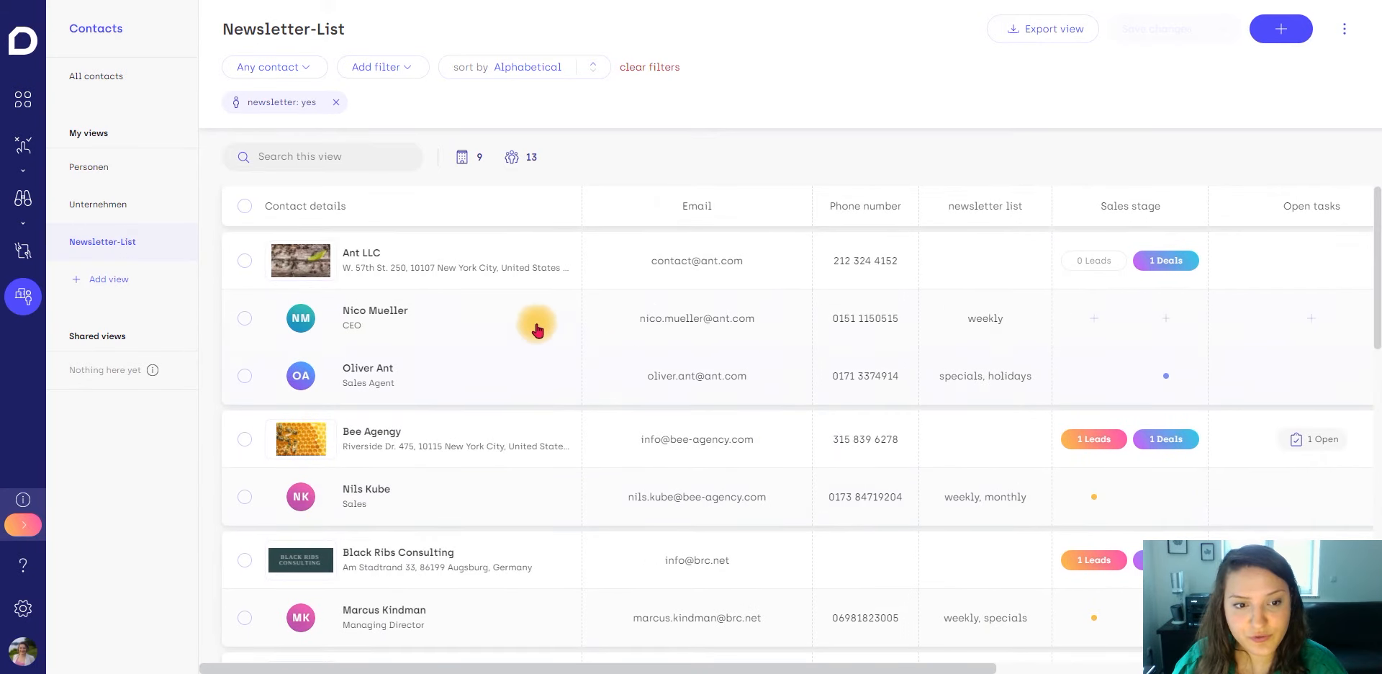
# - Open the organization Ant LLC and examine its contact fields and the additional basic, social media and custom fields available
pyautogui.click(371, 261)
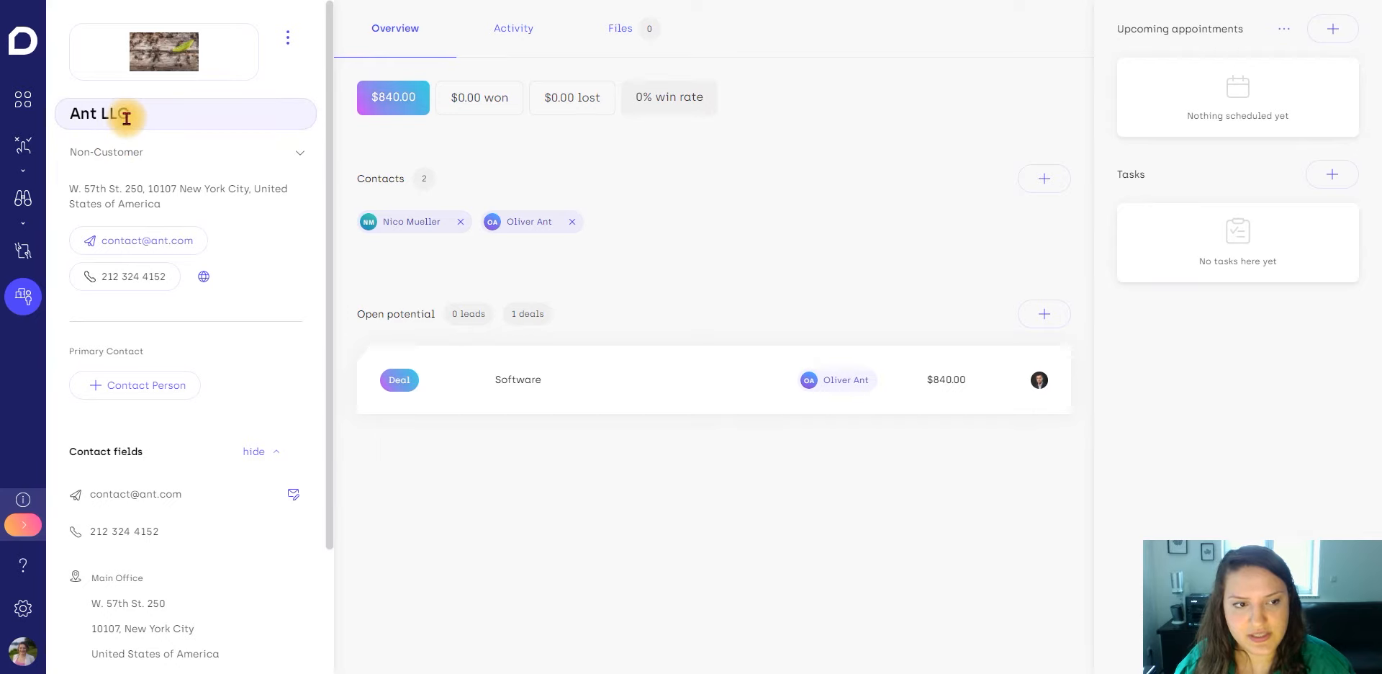
pyautogui.scroll(-2, 140, 310)
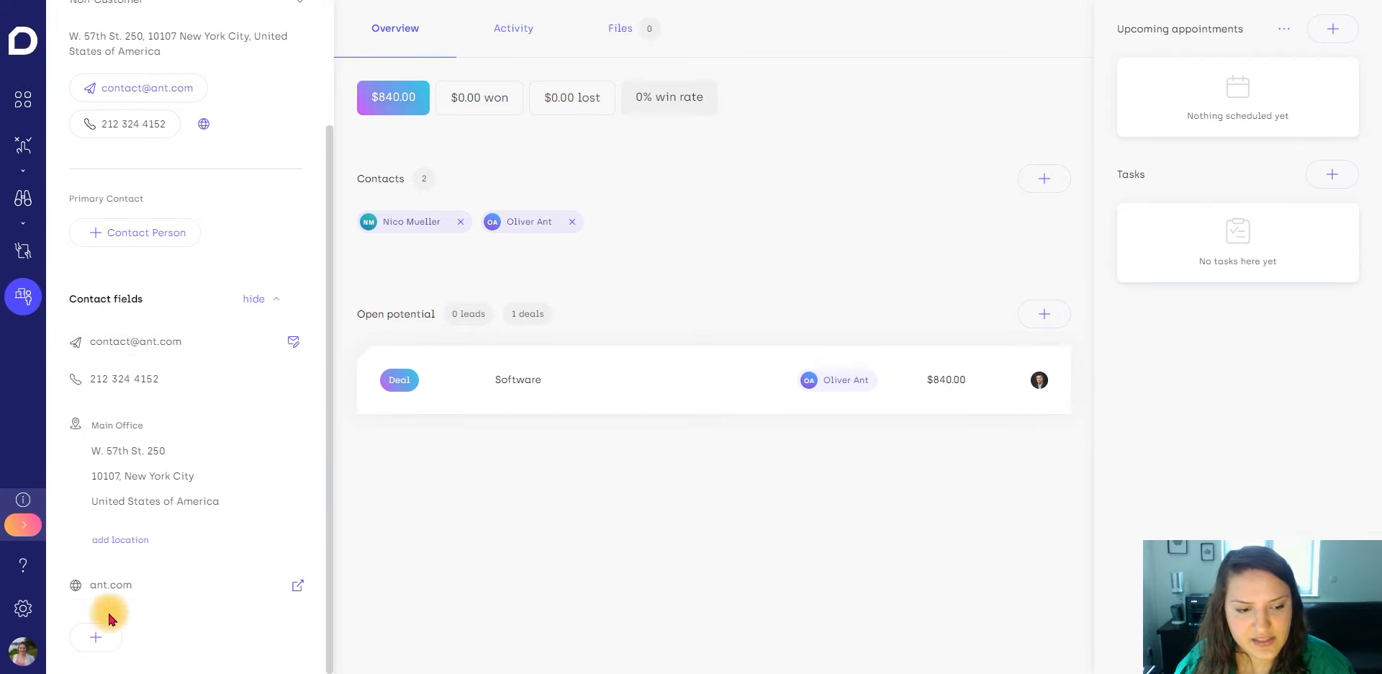
pyautogui.click(97, 637)
pyautogui.scroll(-1, 115, 480)
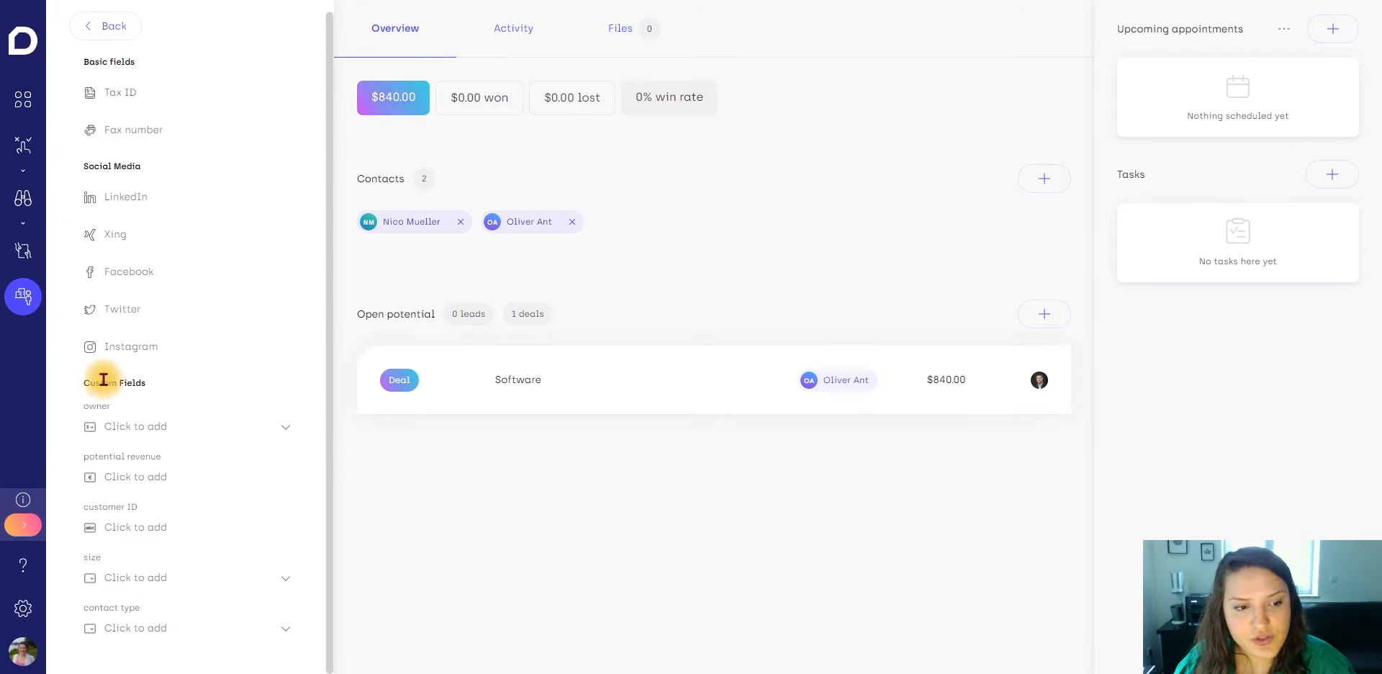
pyautogui.click(157, 422)
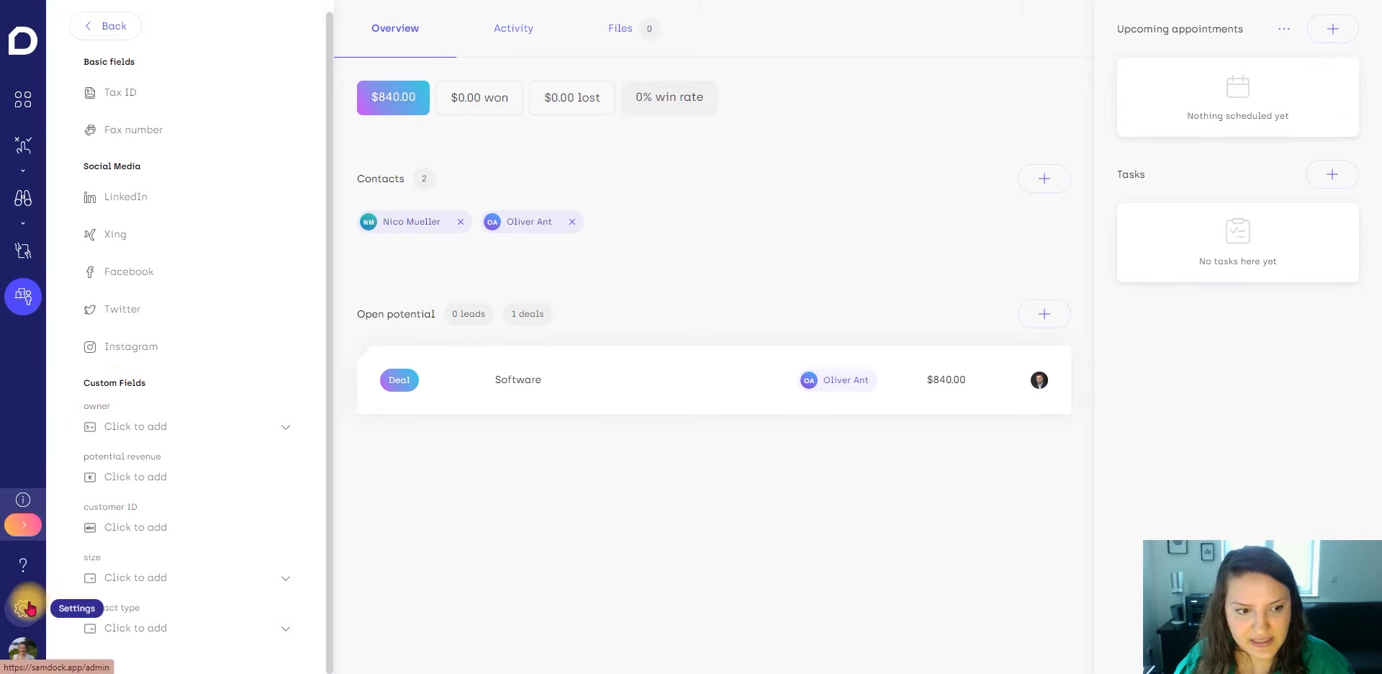
pyautogui.scroll(1, 154, 371)
pyautogui.click(98, 36)
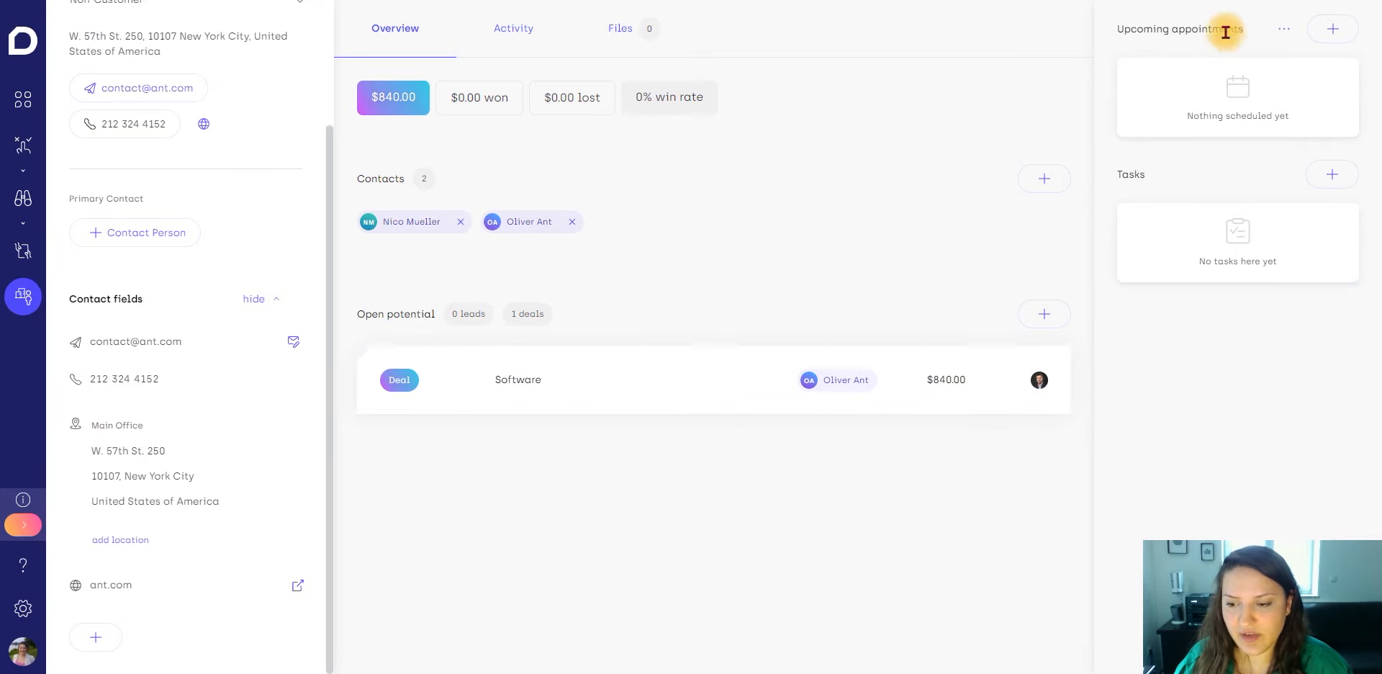
# - Examine Ant LLC's past activity stream
pyautogui.click(500, 39)
pyautogui.scroll(-5, 789, 444)
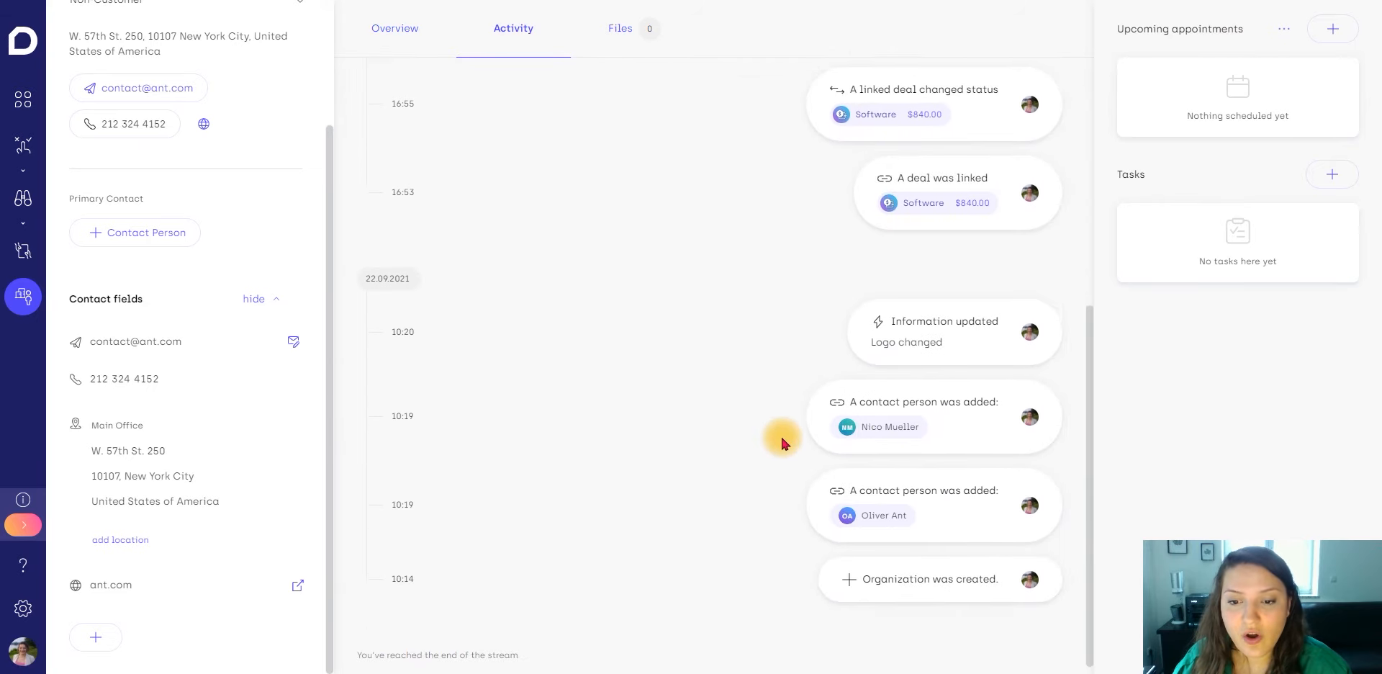
pyautogui.scroll(5, 711, 422)
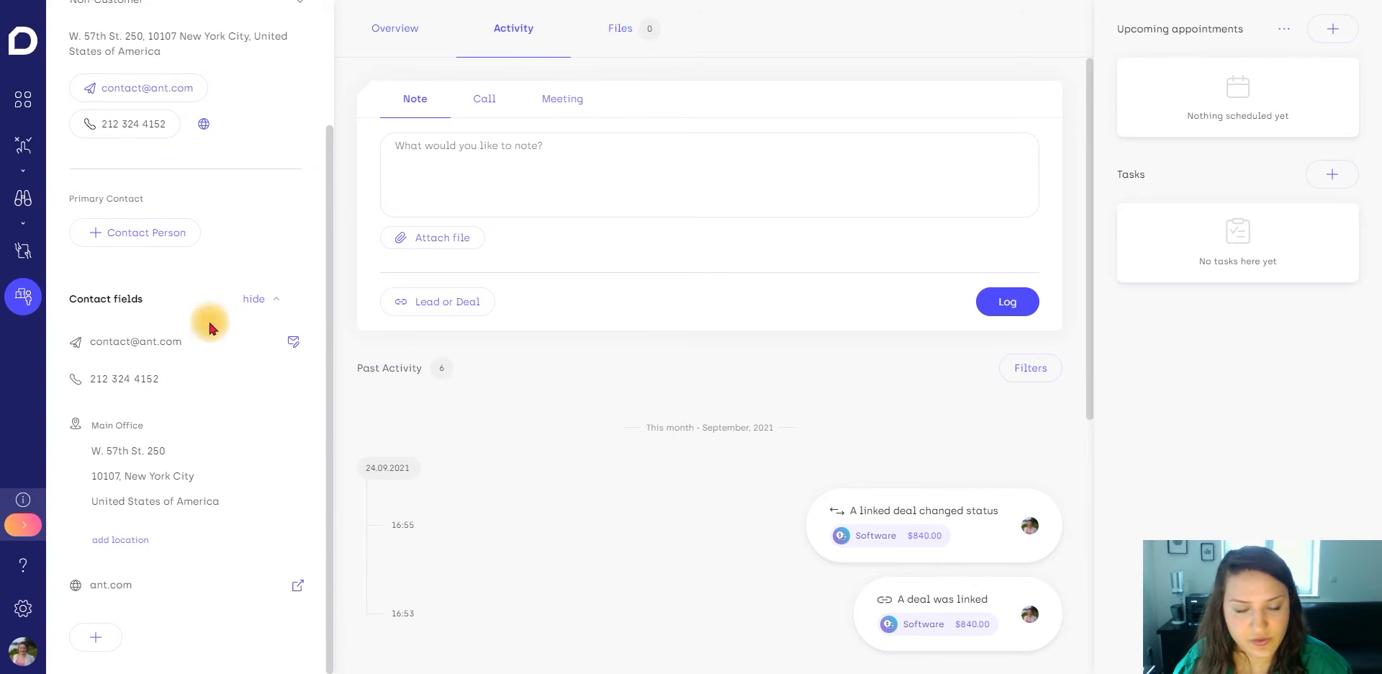
# - Open Butterfly Consulting from the list of all contacts and examine its activity history, uploaded files and overview
pyautogui.click(21, 296)
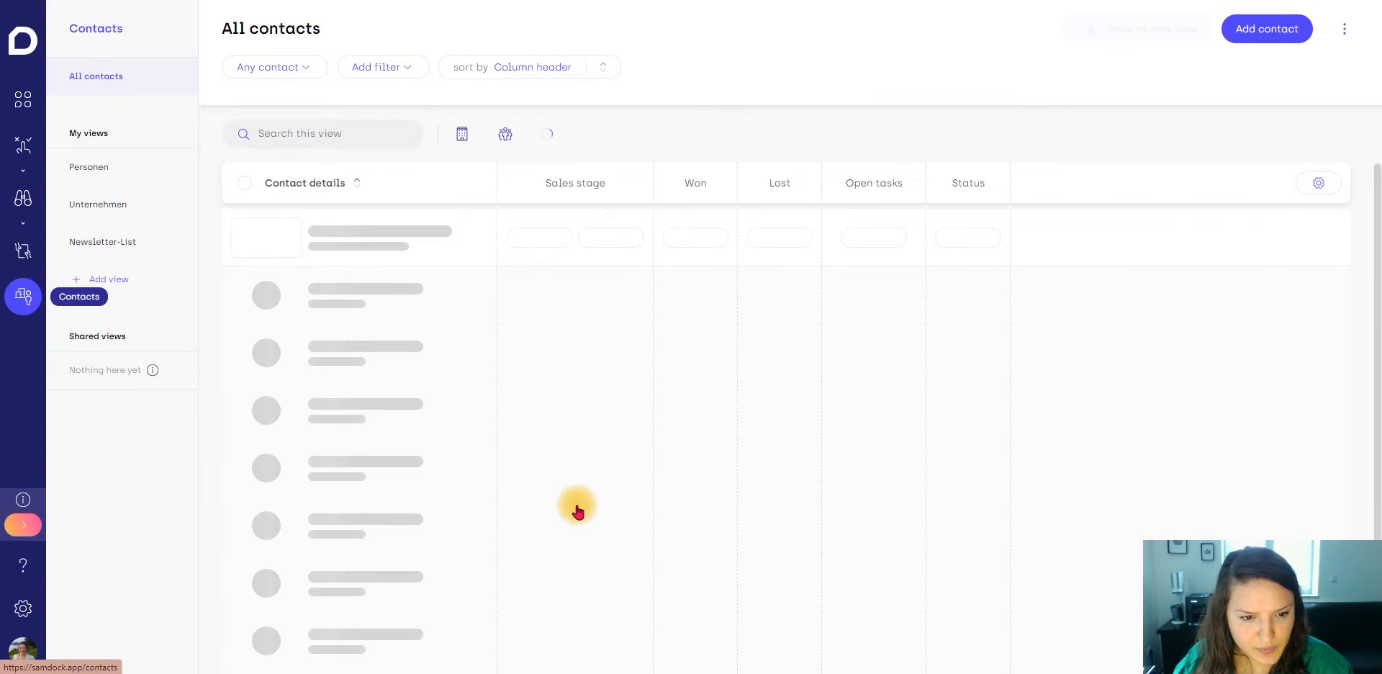
pyautogui.scroll(-5, 447, 463)
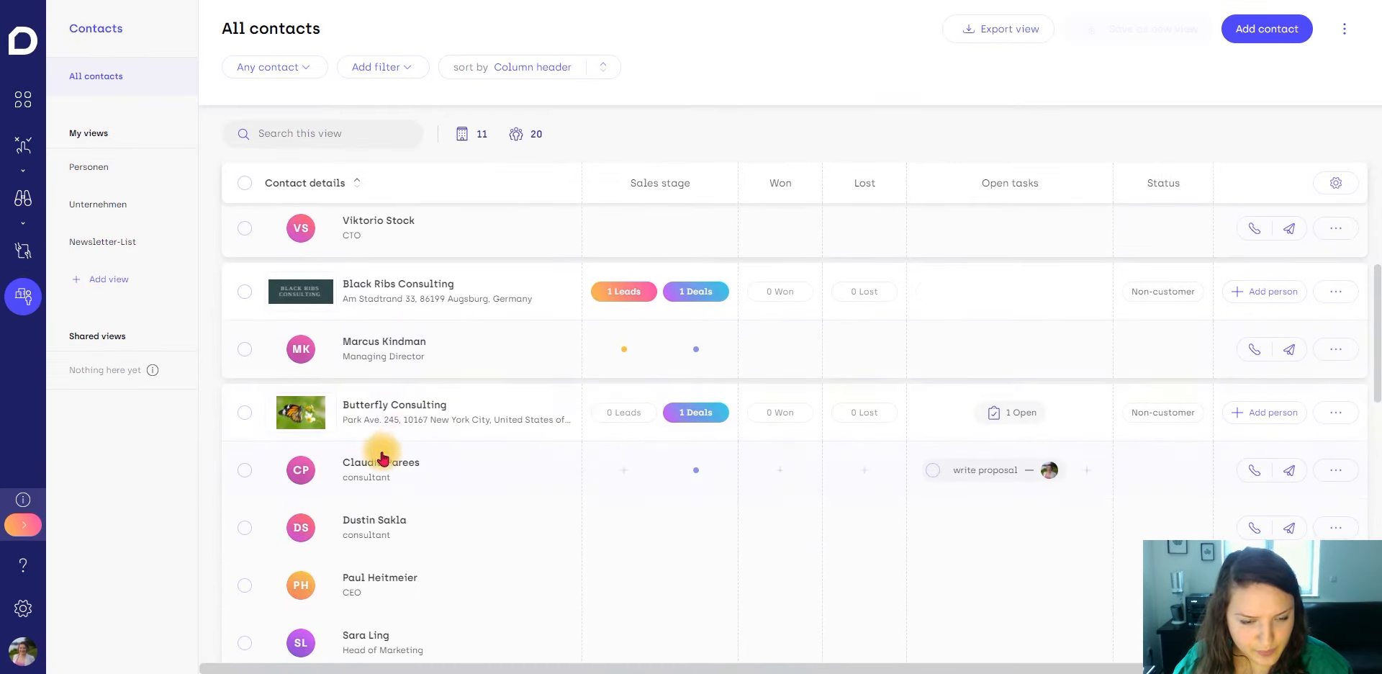
pyautogui.click(583, 425)
pyautogui.click(497, 27)
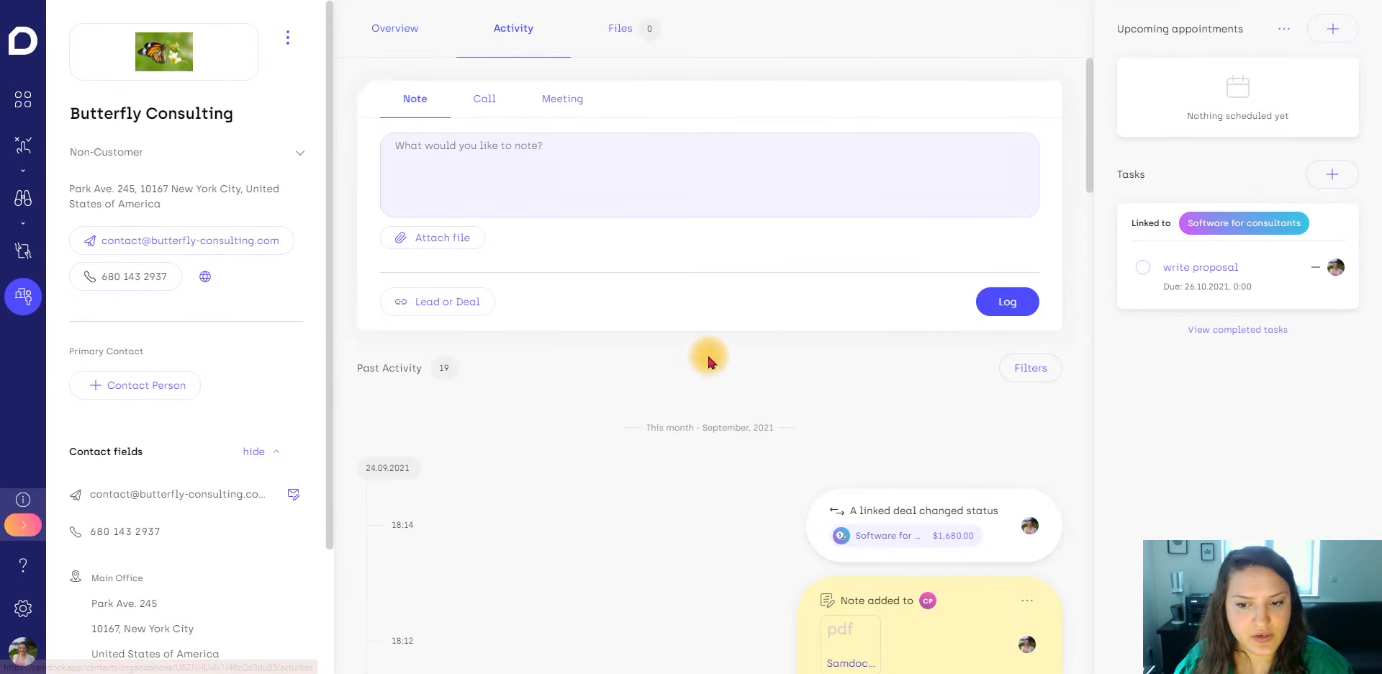
pyautogui.scroll(-6, 709, 361)
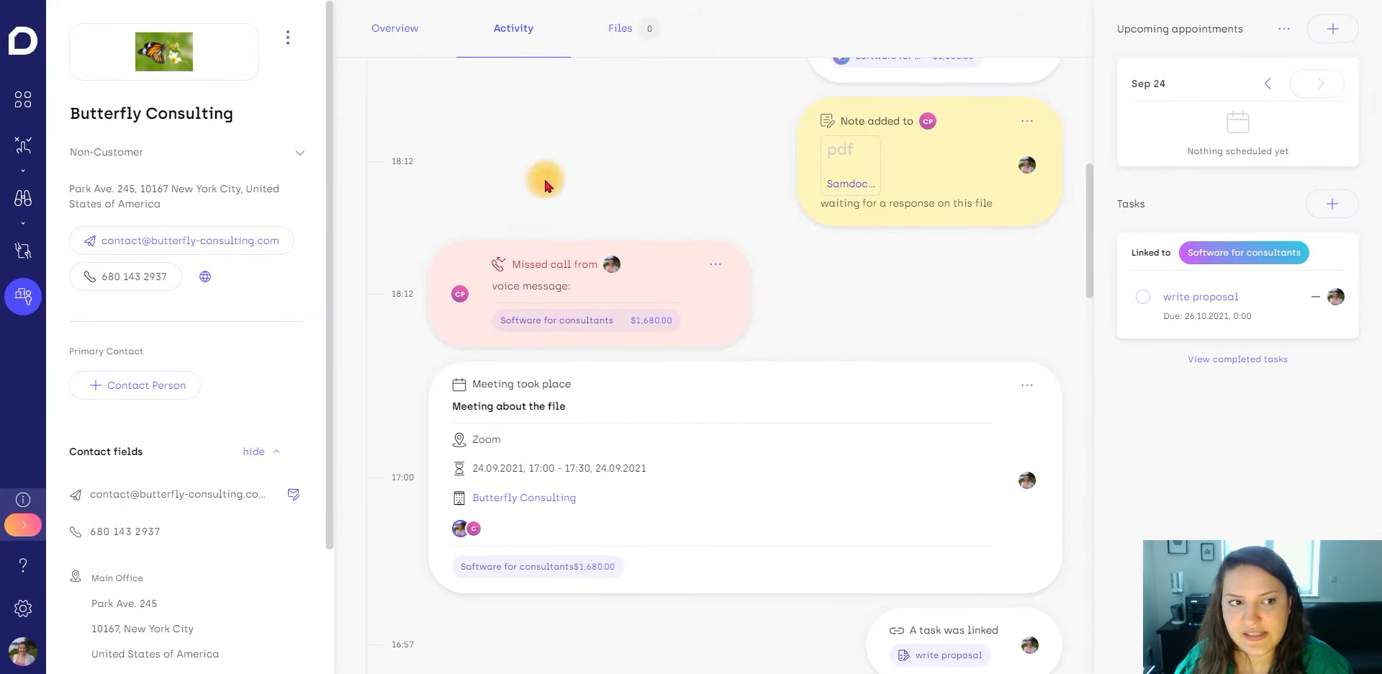
pyautogui.scroll(6, 871, 474)
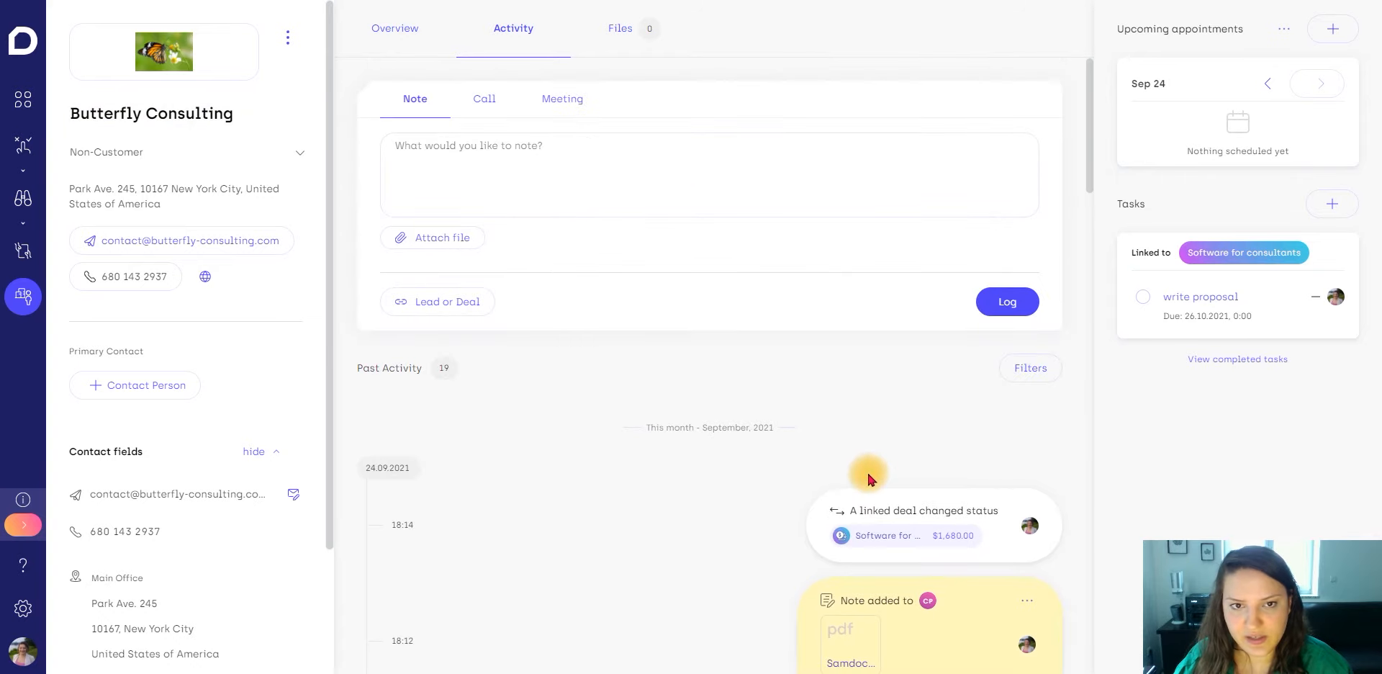
pyautogui.click(621, 31)
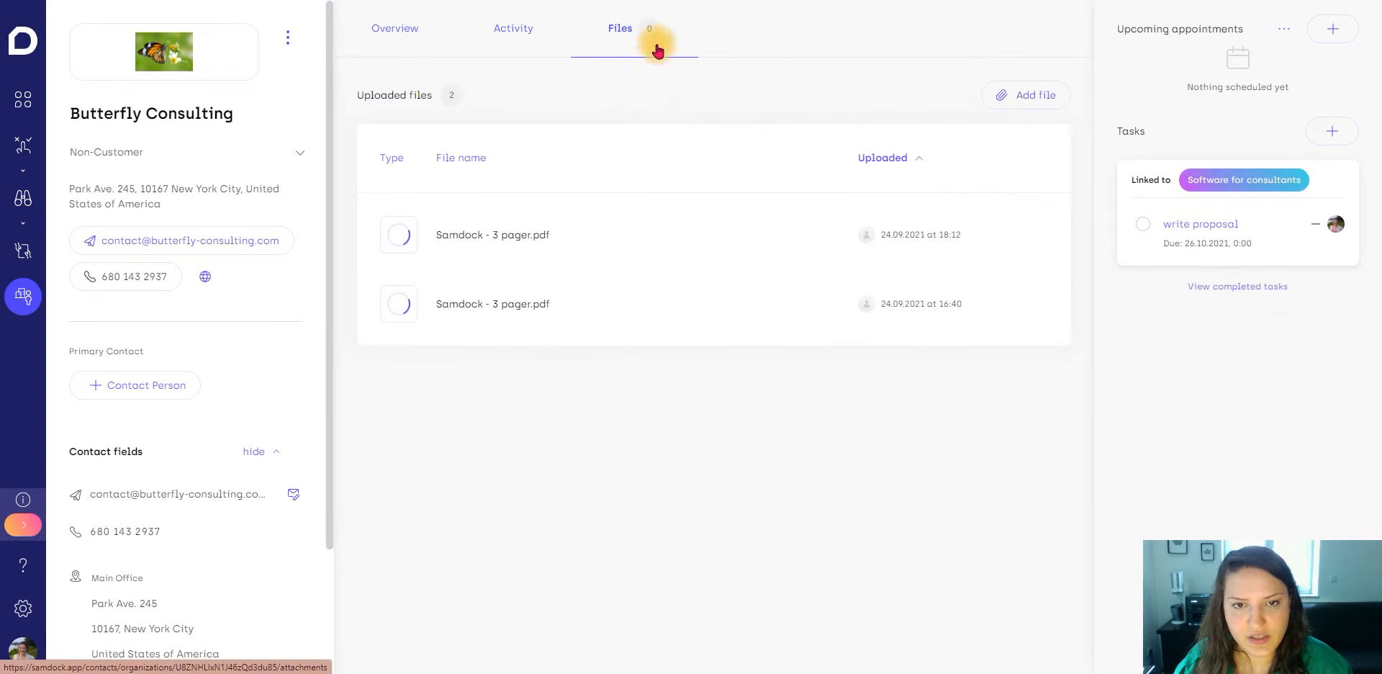
pyautogui.click(393, 23)
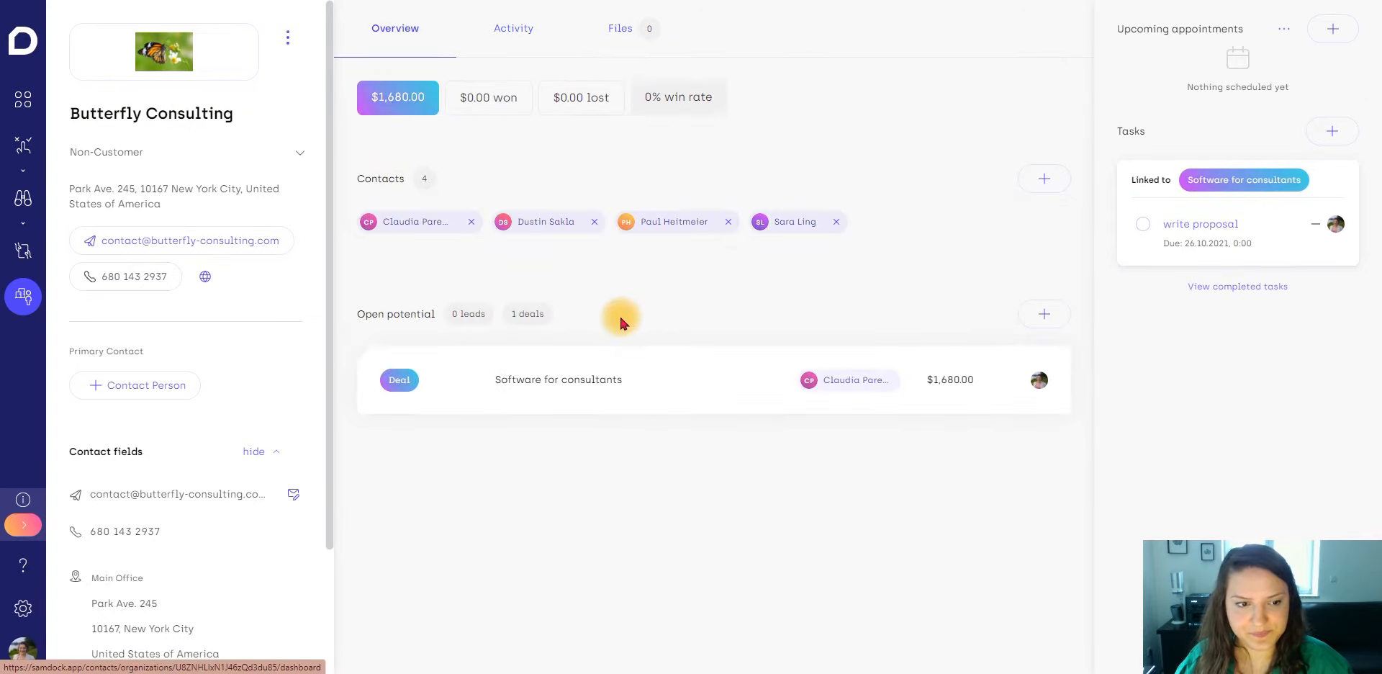
# - Set the related person who is CEO as the primary contact of Butterfly Consulting
pyautogui.scroll(-2, 209, 489)
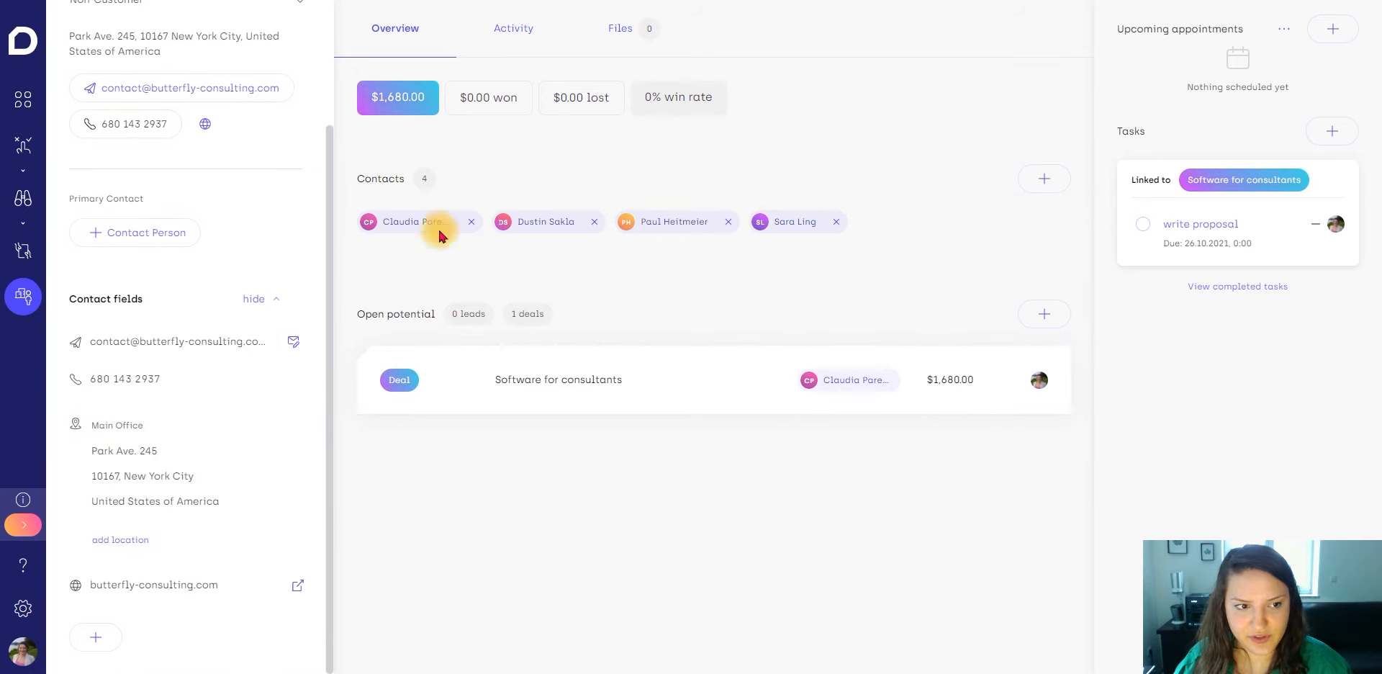
pyautogui.click(117, 232)
pyautogui.scroll(-2, 108, 346)
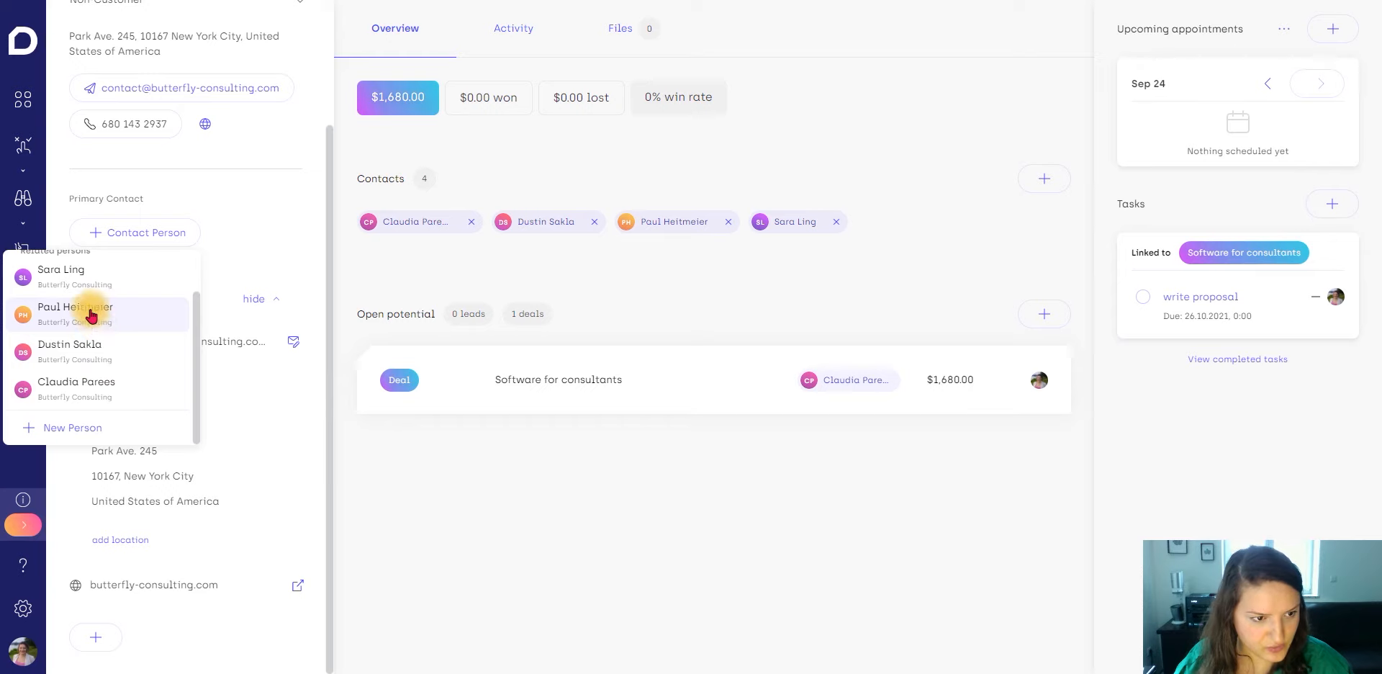
pyautogui.click(90, 314)
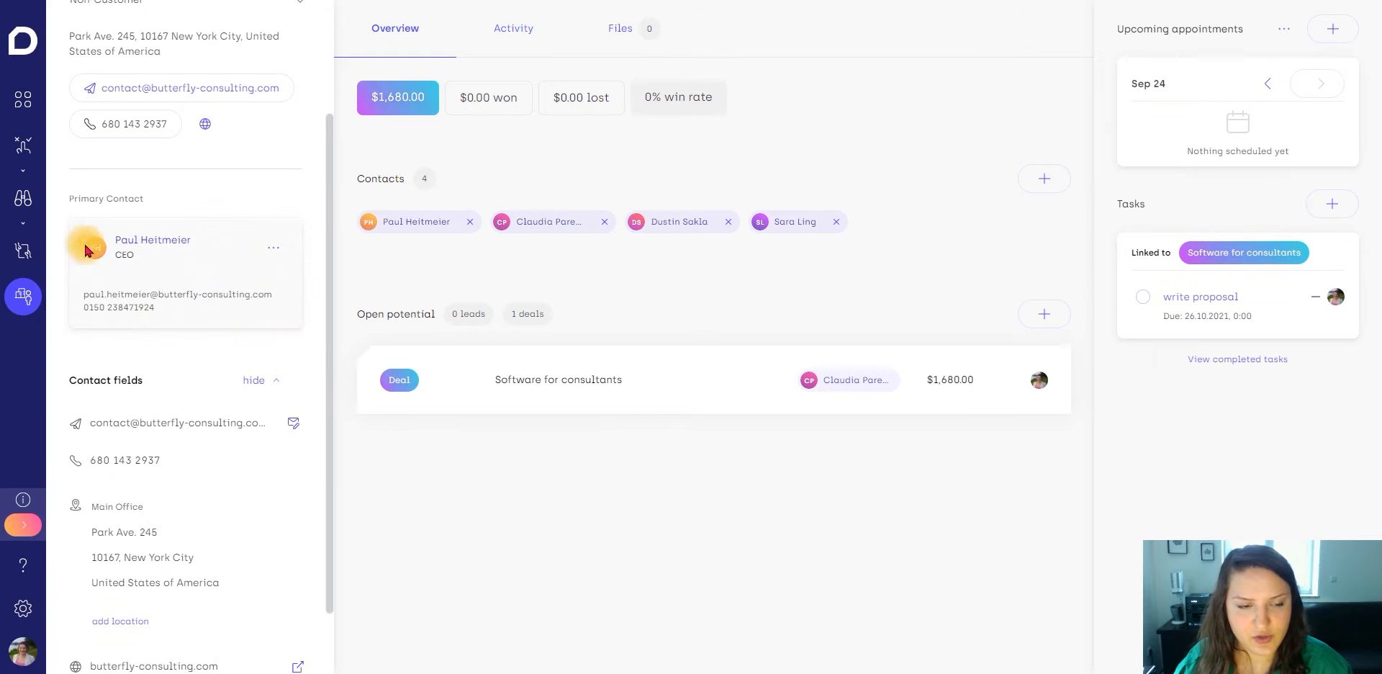
pyautogui.scroll(-2, 247, 494)
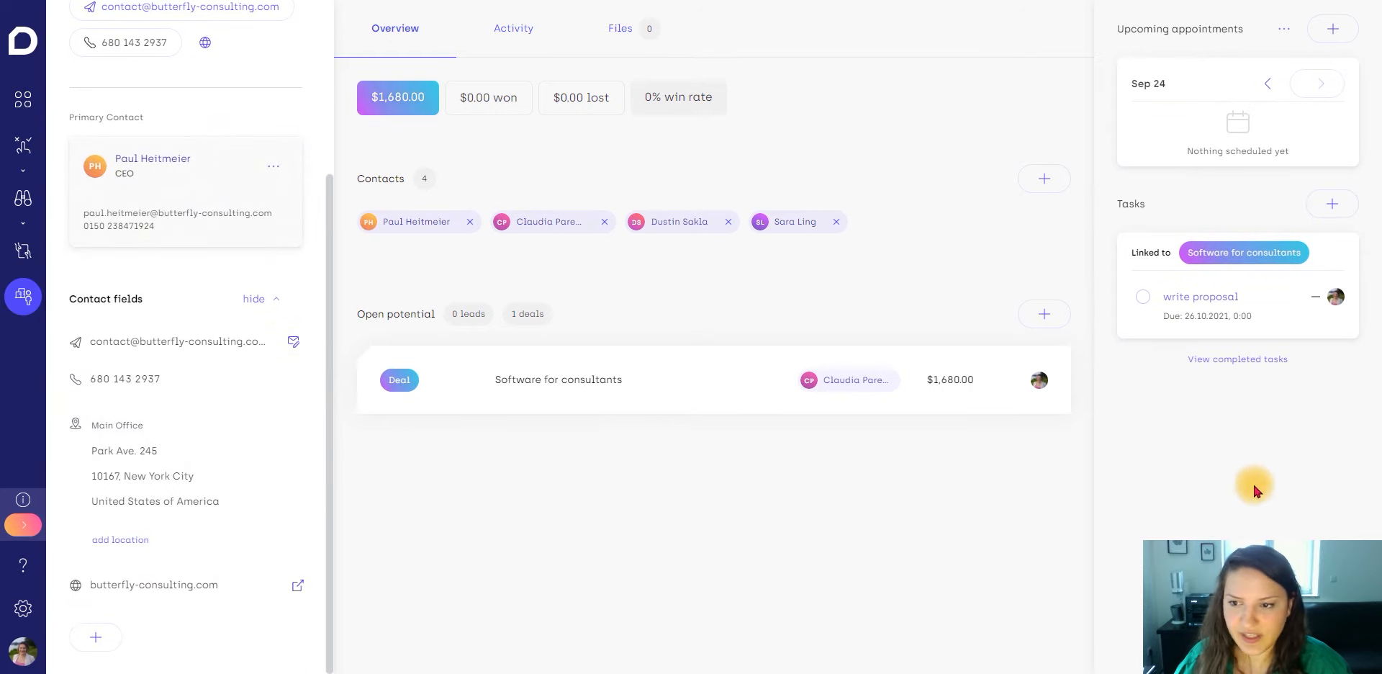
# - Open the custom fields settings and examine the field types available for a new organization field
pyautogui.click(25, 611)
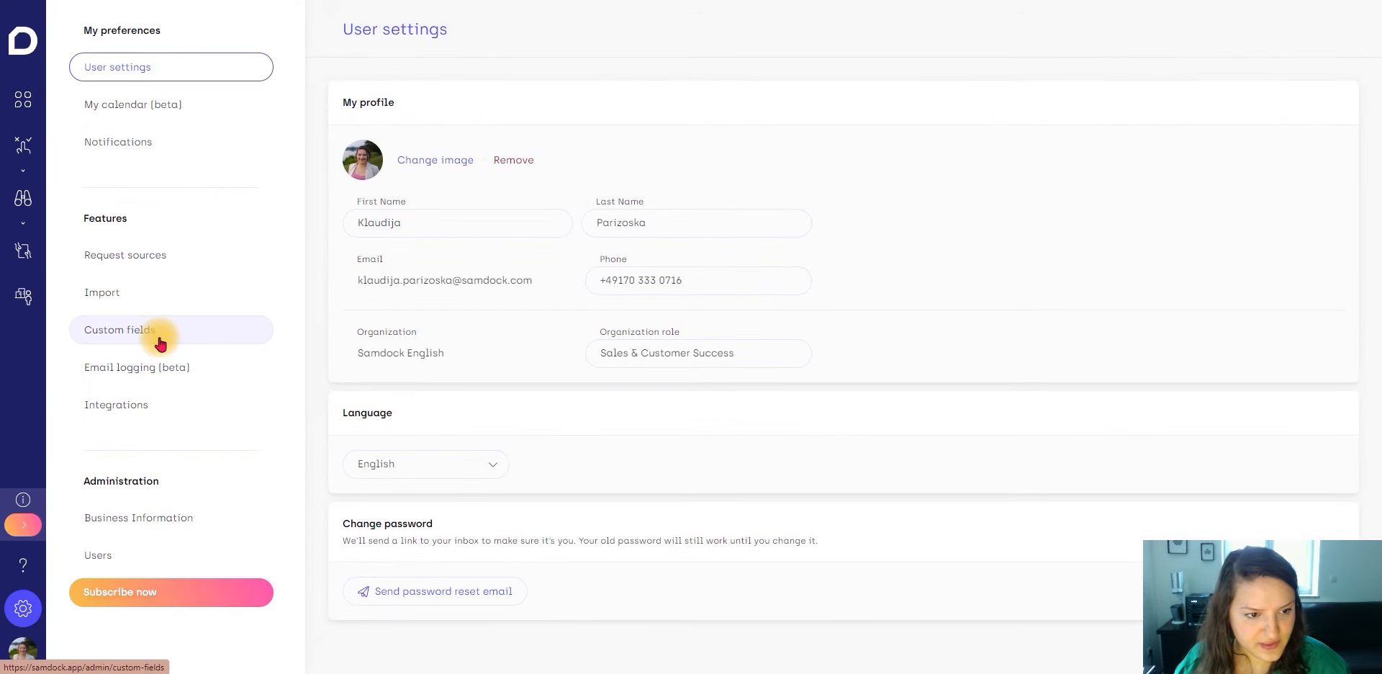
pyautogui.click(159, 339)
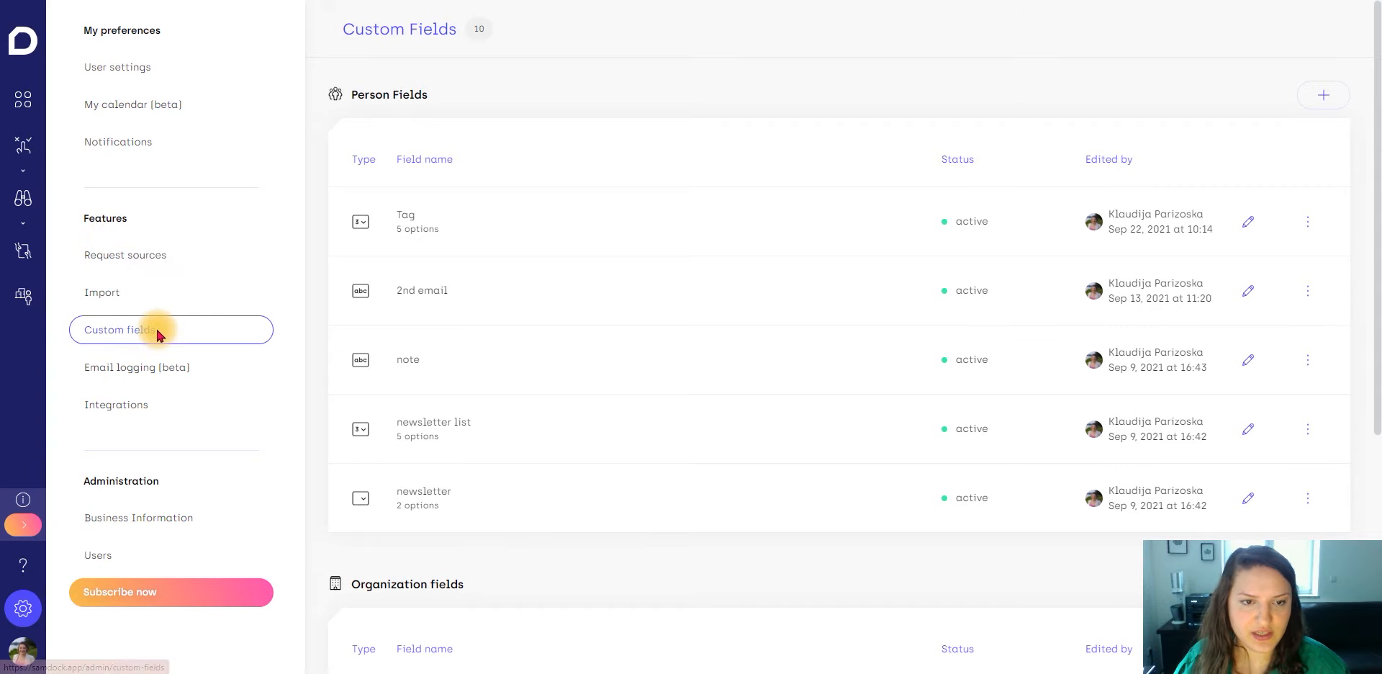
pyautogui.scroll(-5, 559, 509)
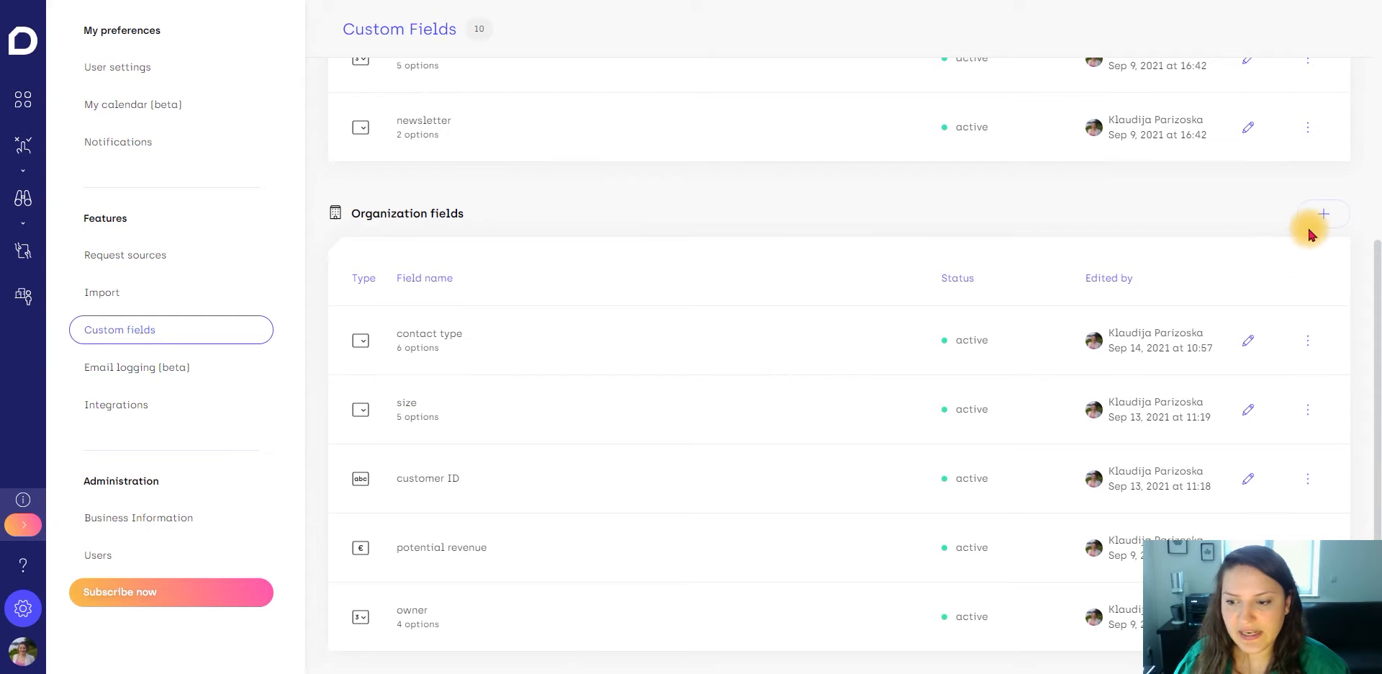
pyautogui.click(1322, 216)
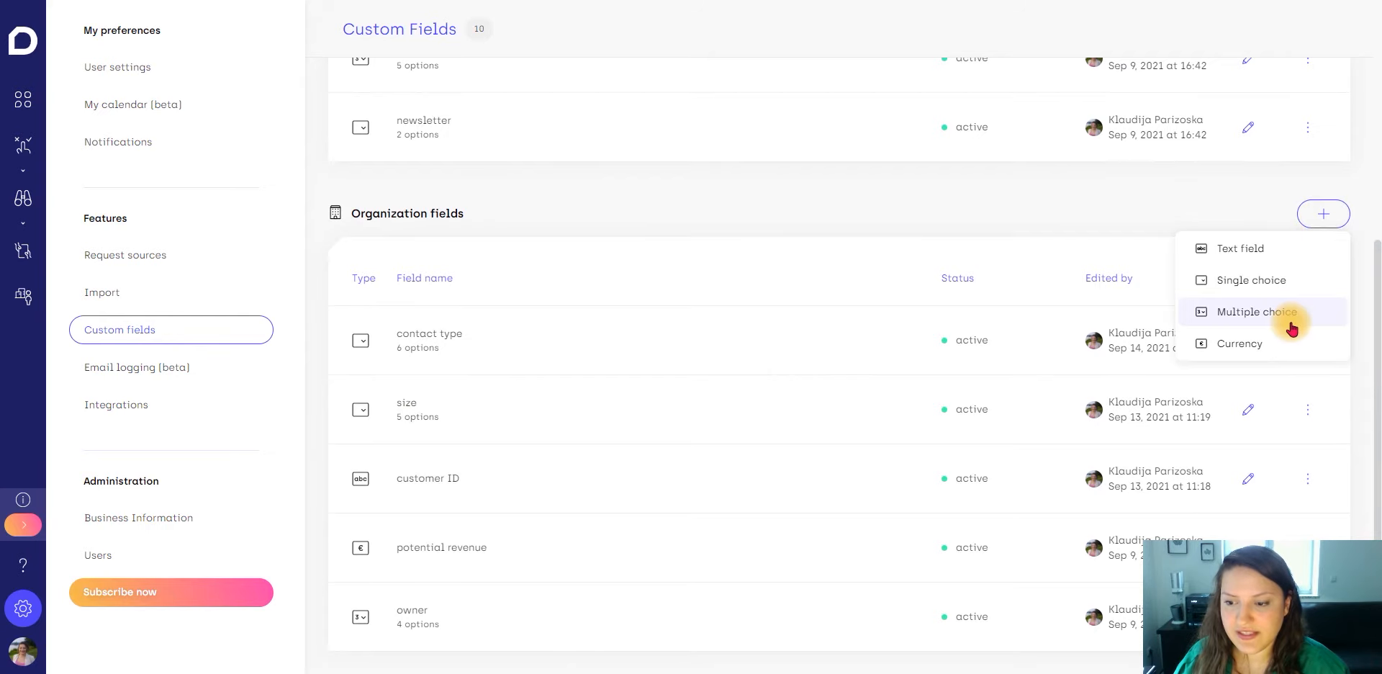
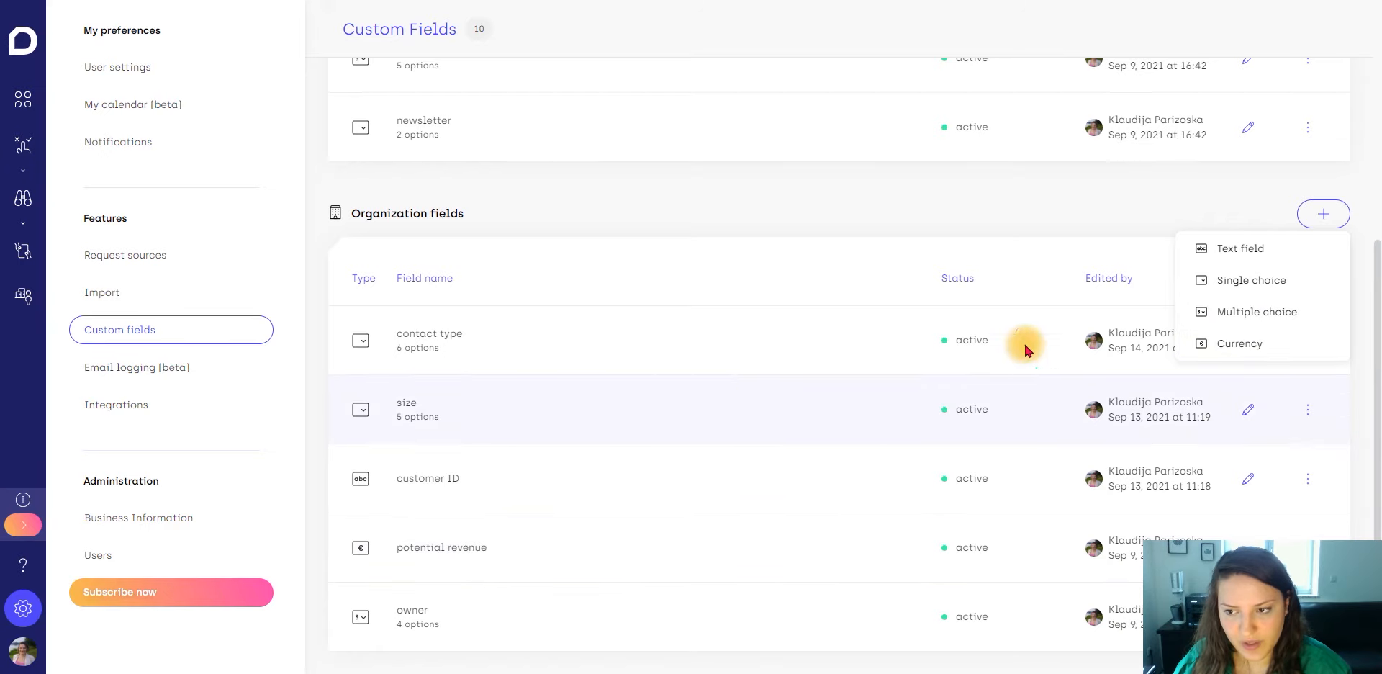
pyautogui.click(1040, 206)
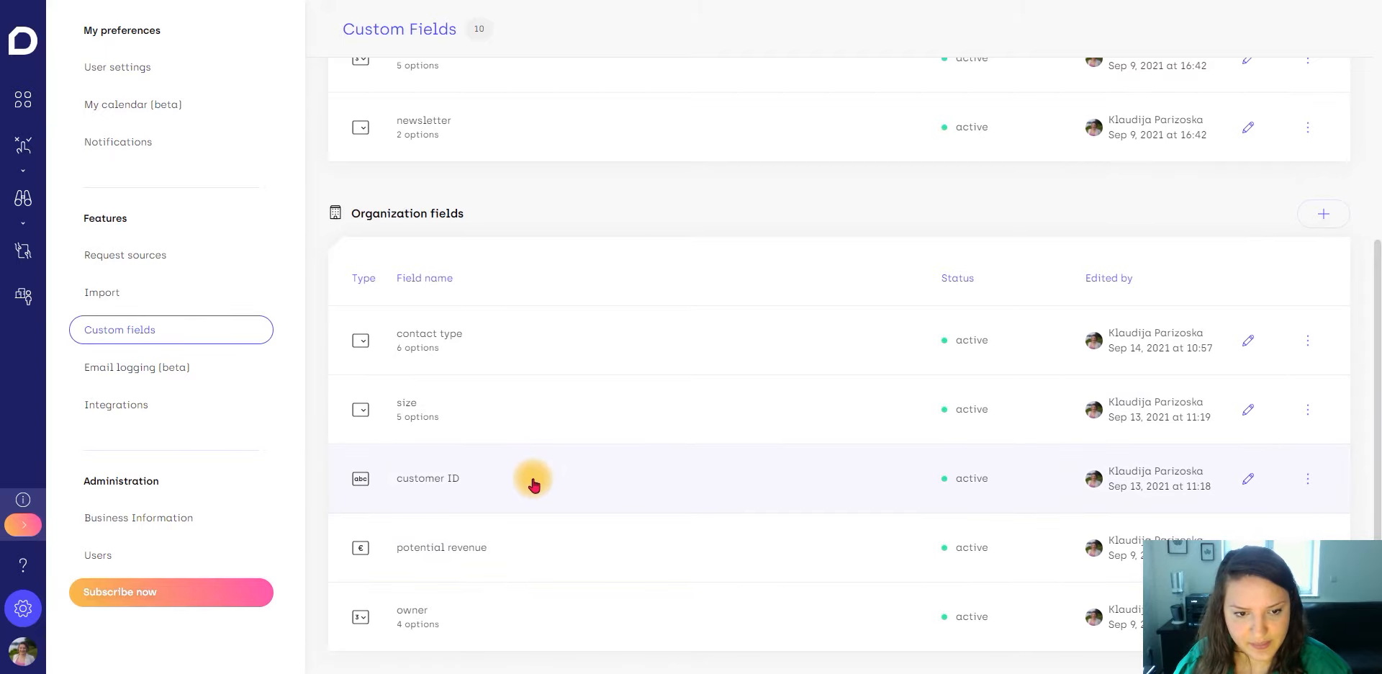
# - Examine the settings of the organization custom fields contact type, size, potential revenue and owner
pyautogui.click(517, 347)
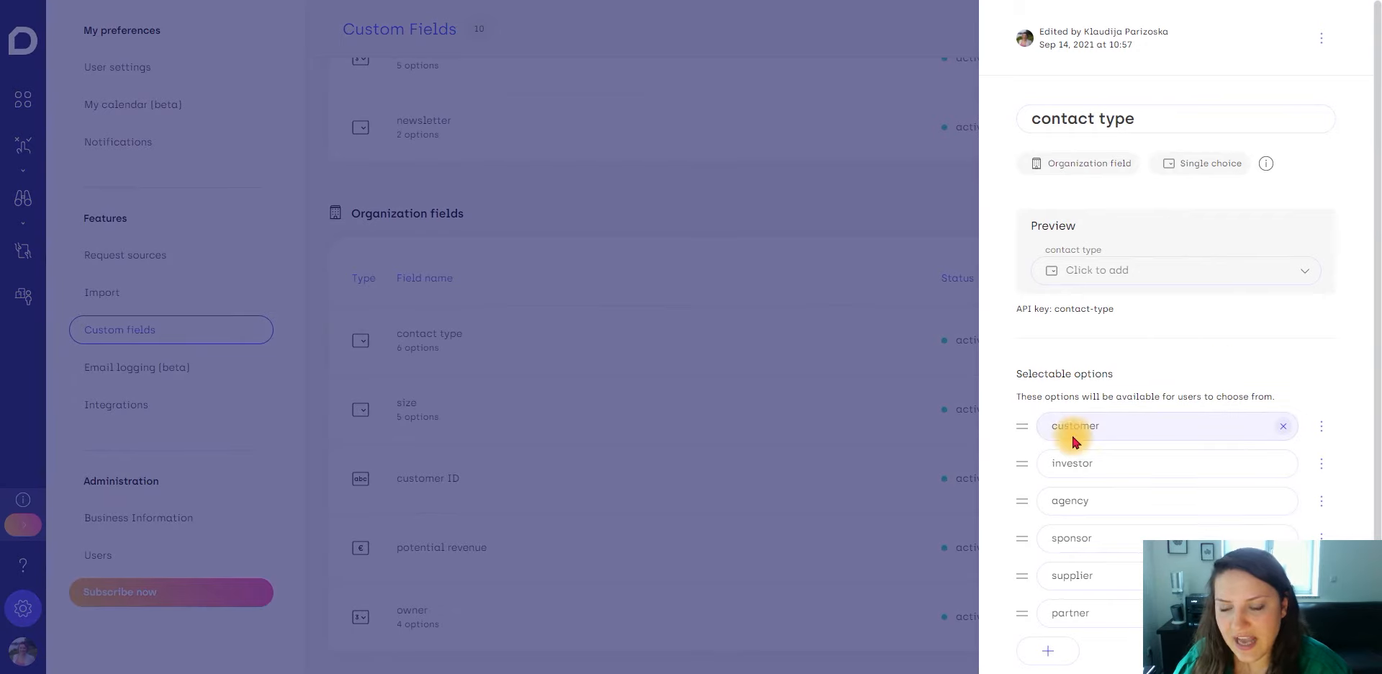
pyautogui.scroll(-1, 1087, 403)
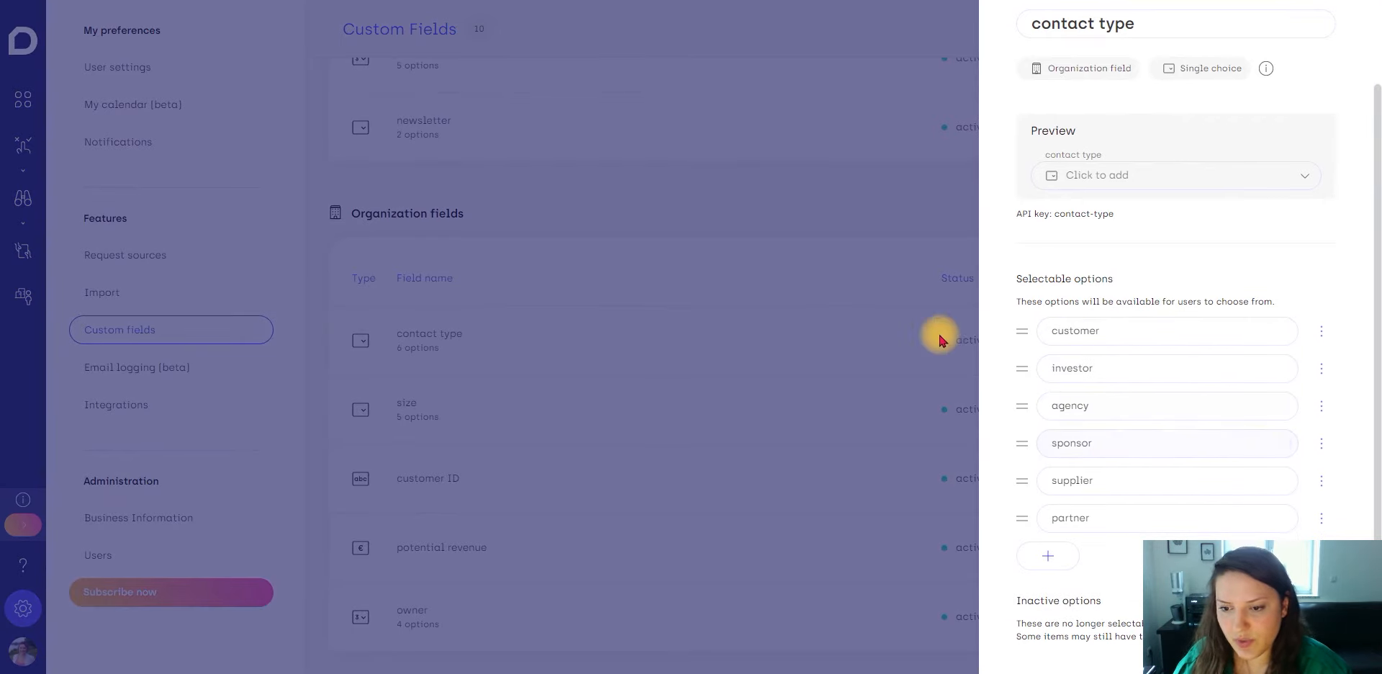
pyautogui.click(758, 351)
pyautogui.click(706, 410)
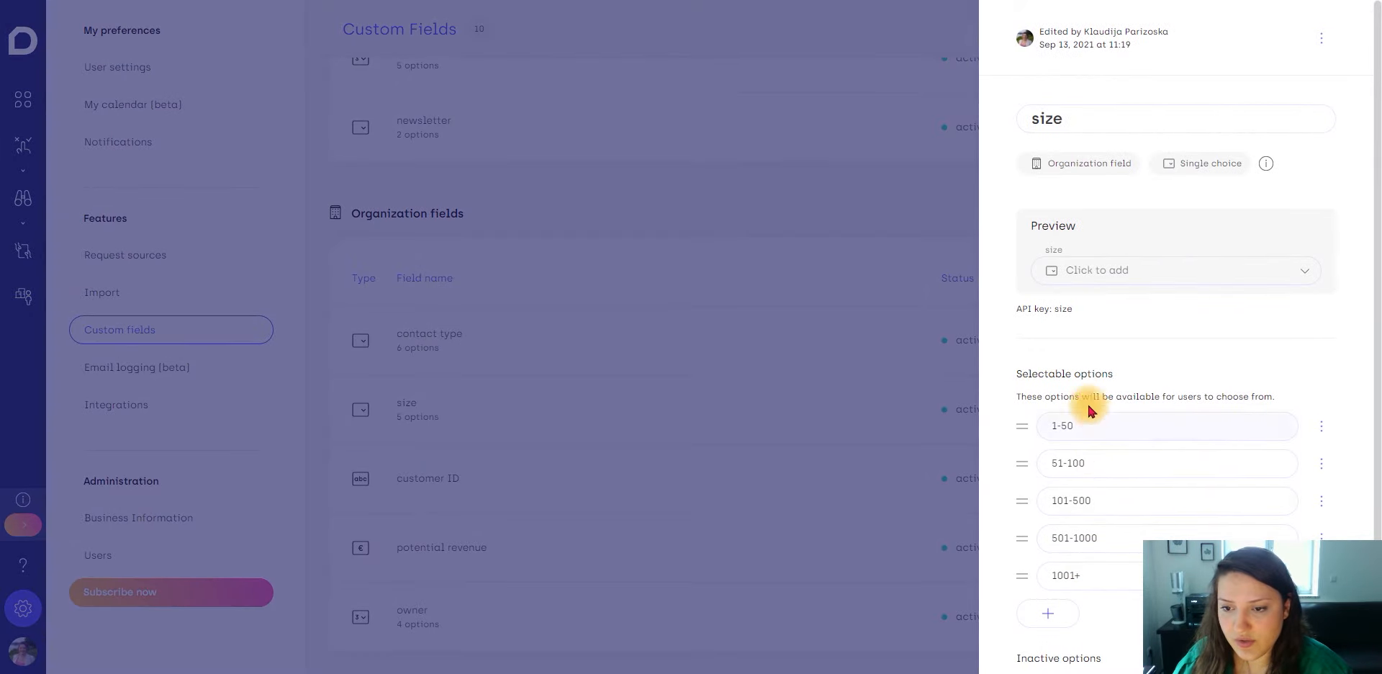
pyautogui.click(573, 496)
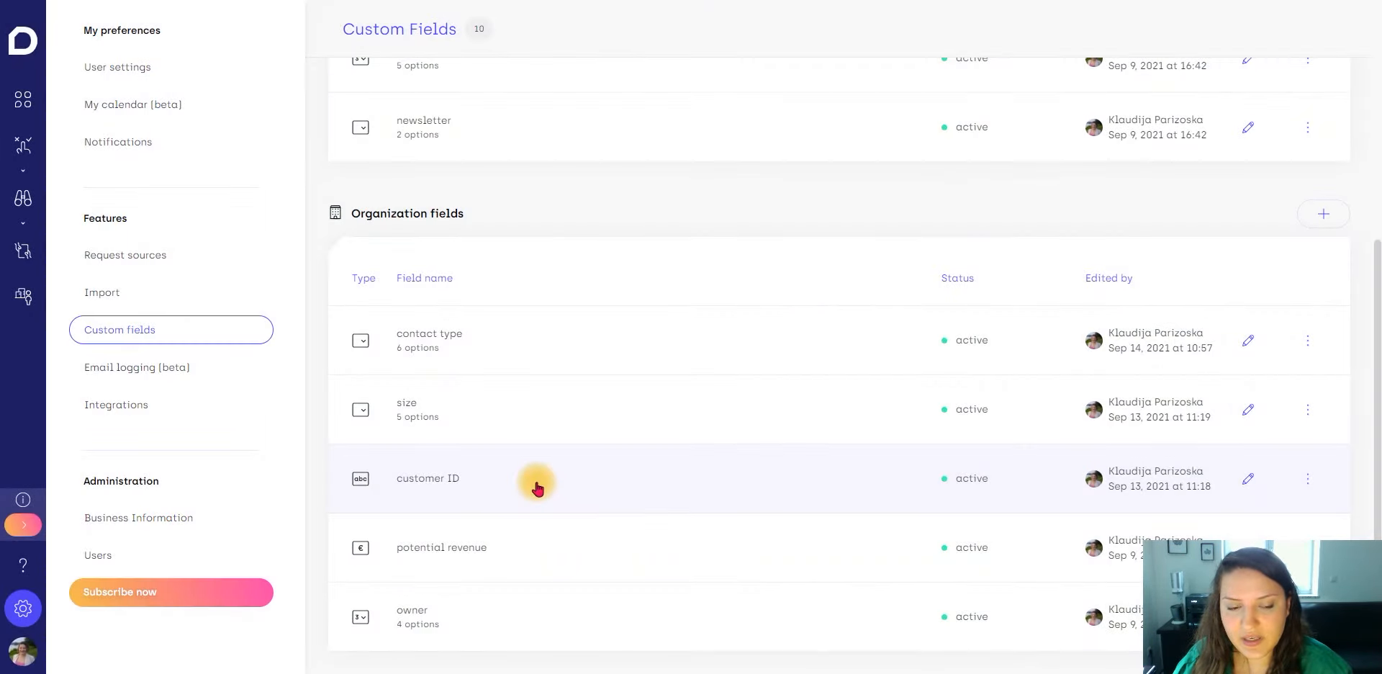
pyautogui.click(569, 552)
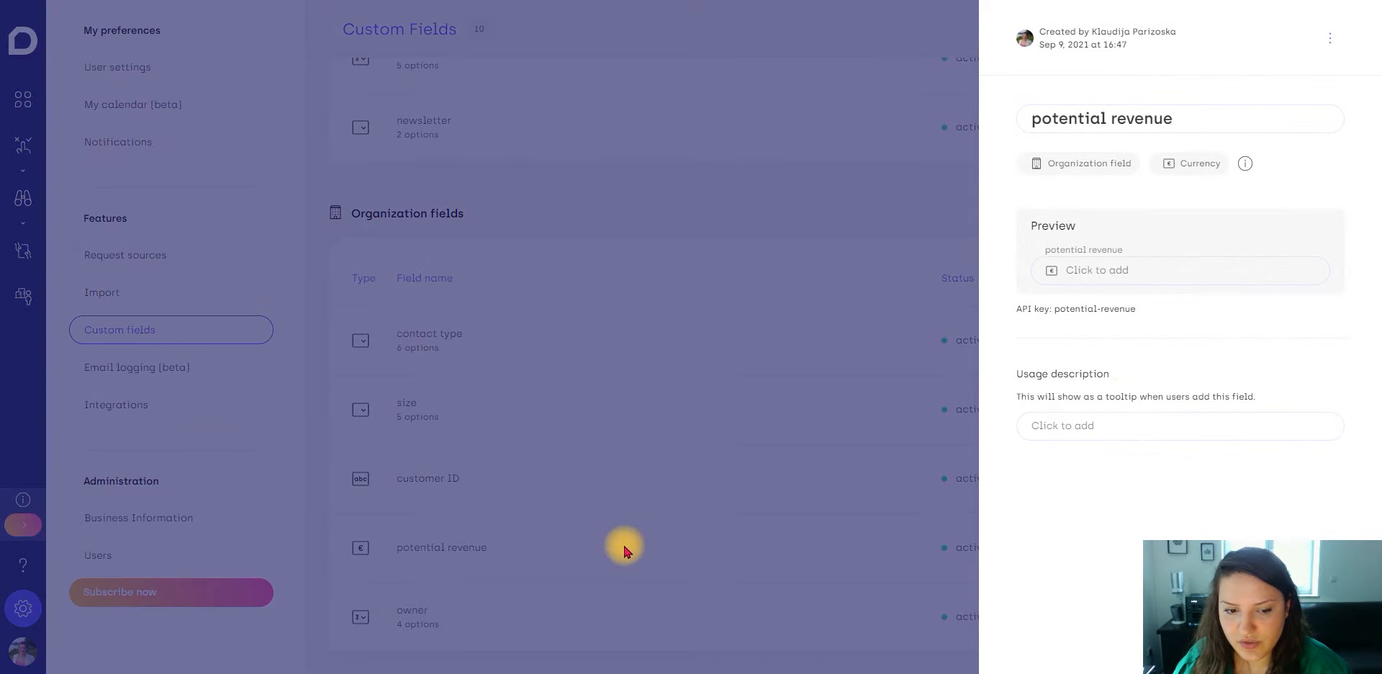
pyautogui.click(576, 597)
pyautogui.click(545, 621)
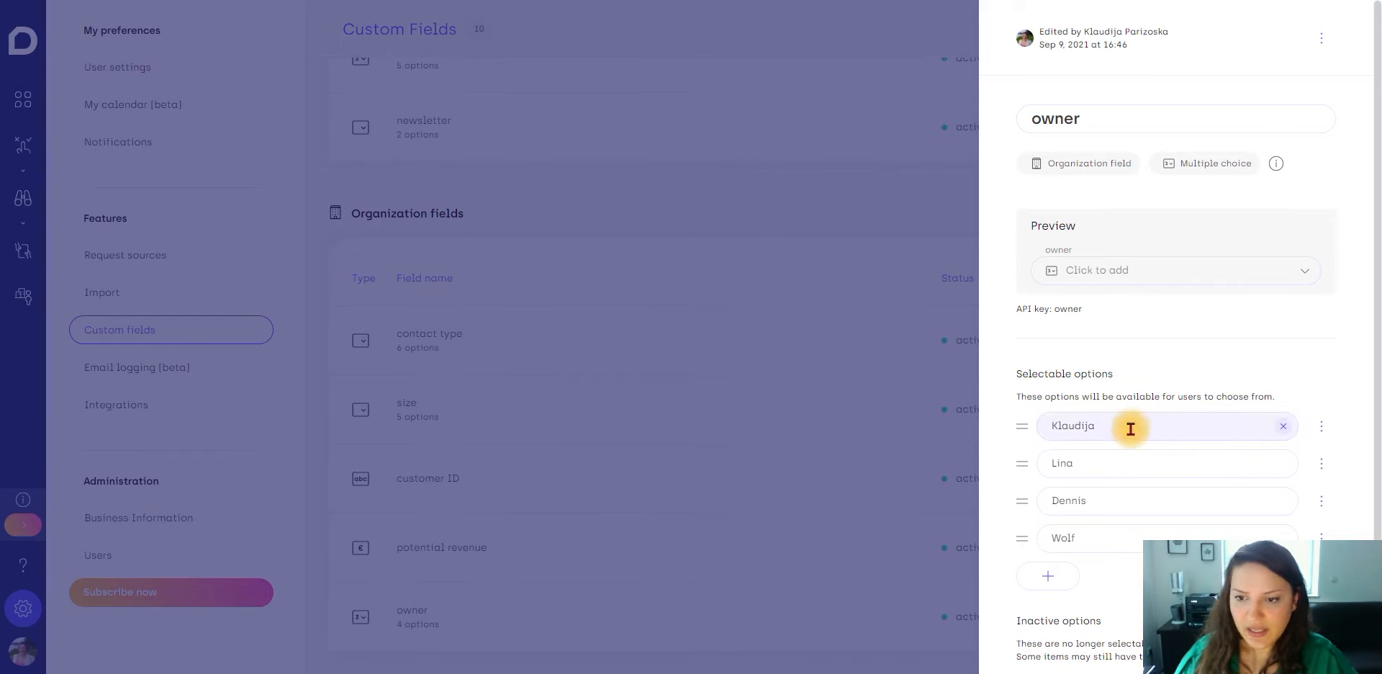
pyautogui.click(625, 420)
# - Reopen Butterfly Consulting from the list of all contacts and display its additional contact fields
pyautogui.click(23, 295)
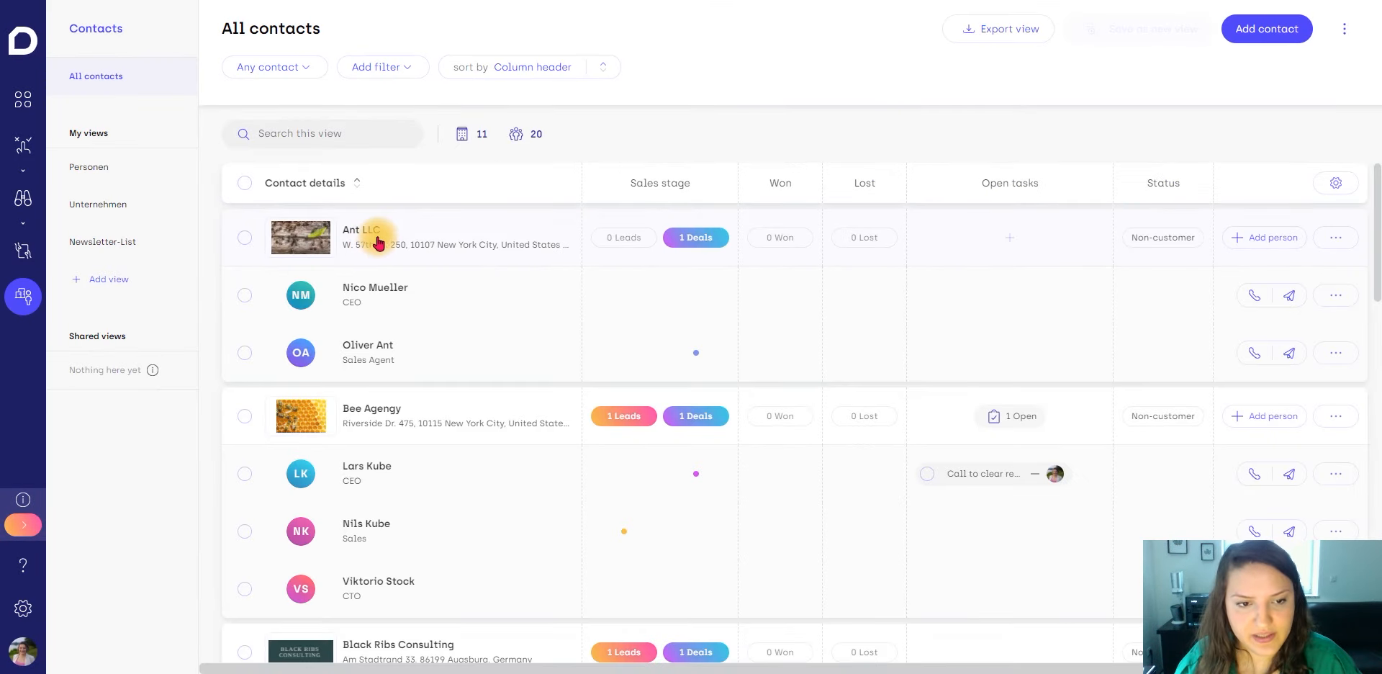
pyautogui.scroll(-8, 390, 441)
pyautogui.scroll(3, 382, 371)
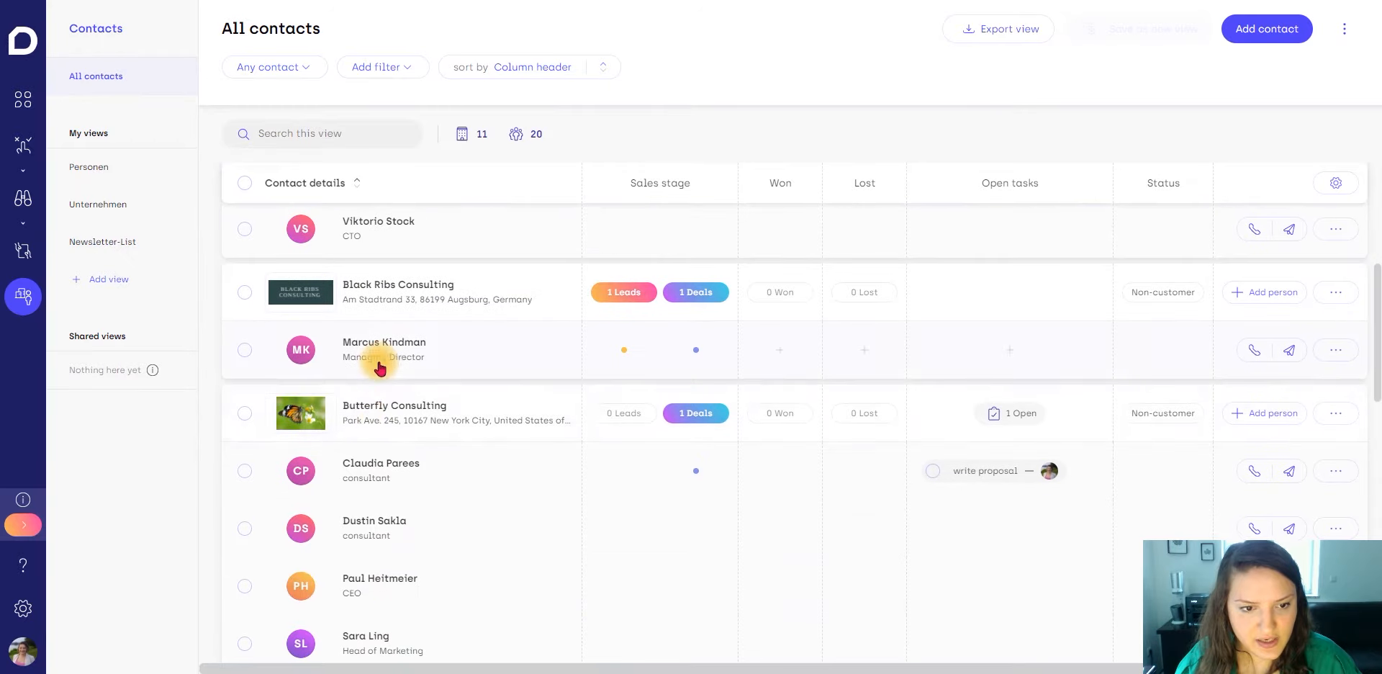
pyautogui.click(365, 407)
pyautogui.scroll(-4, 230, 532)
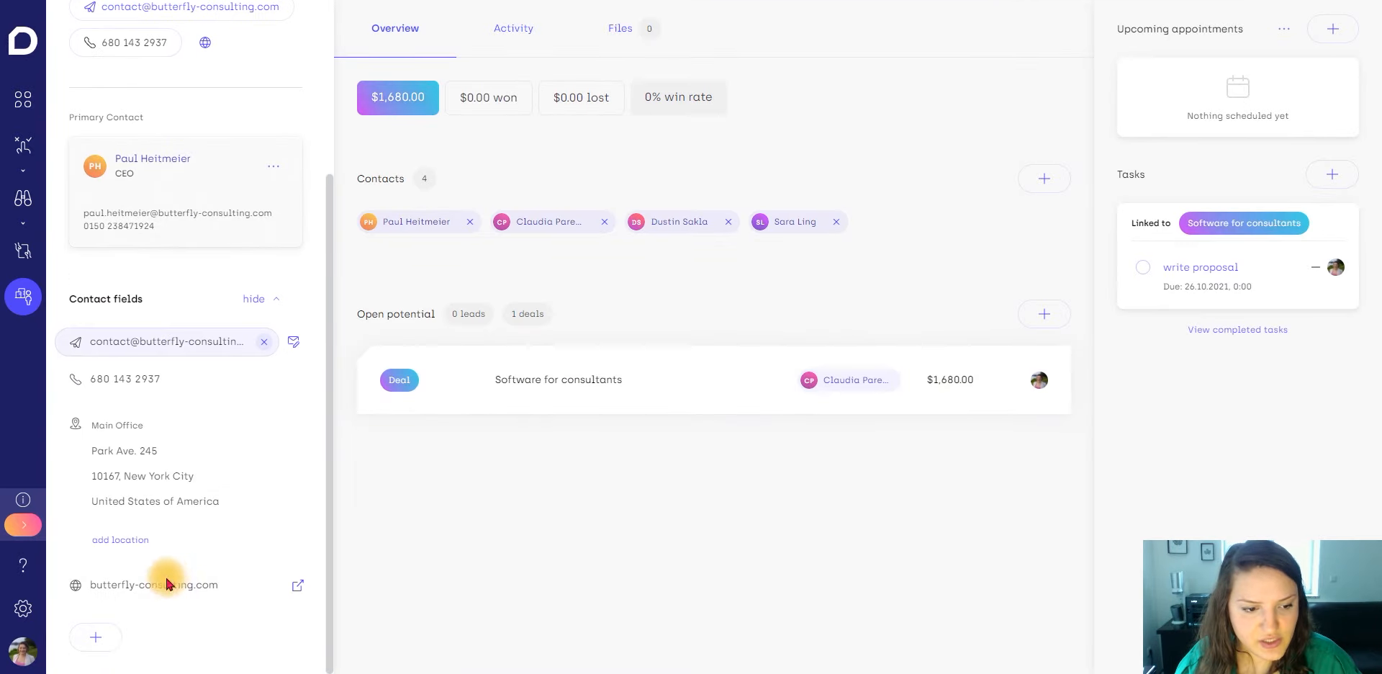
pyautogui.click(114, 633)
# - Set Butterfly Consulting's contact type to customer and its owner to the first person listed
pyautogui.click(142, 625)
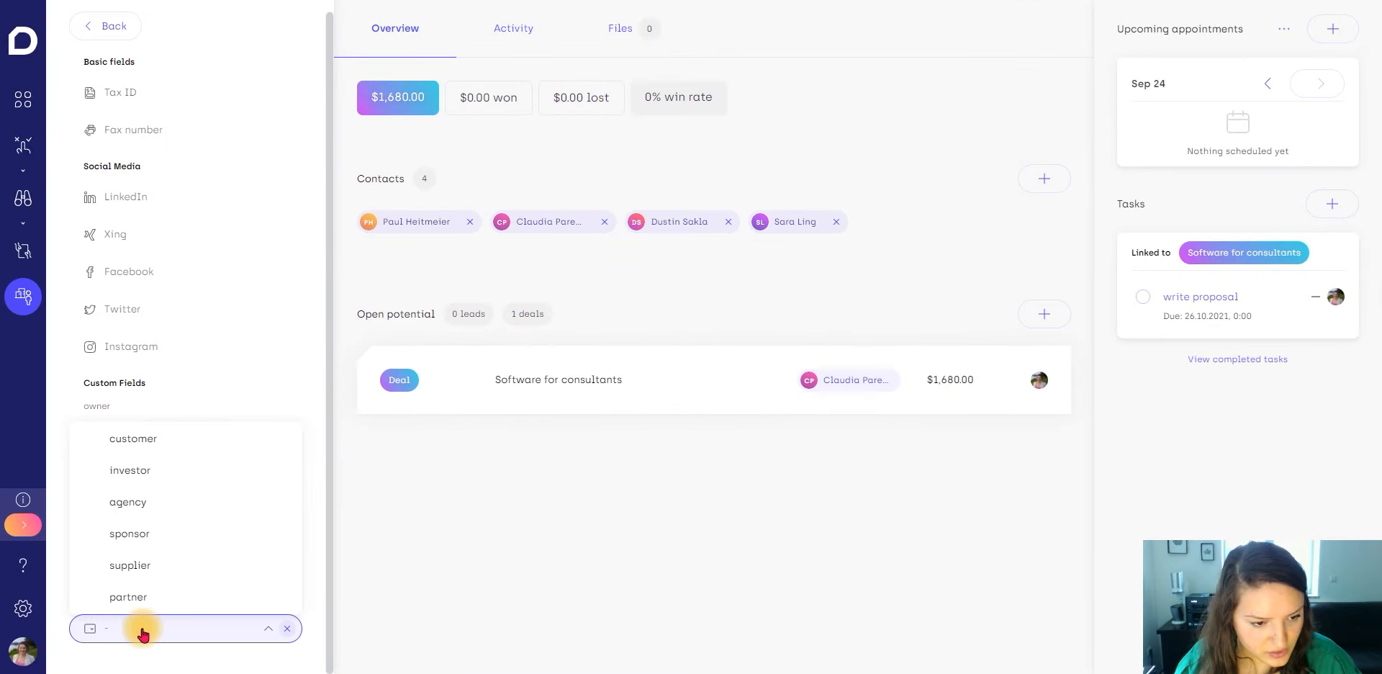
pyautogui.click(143, 634)
pyautogui.click(133, 624)
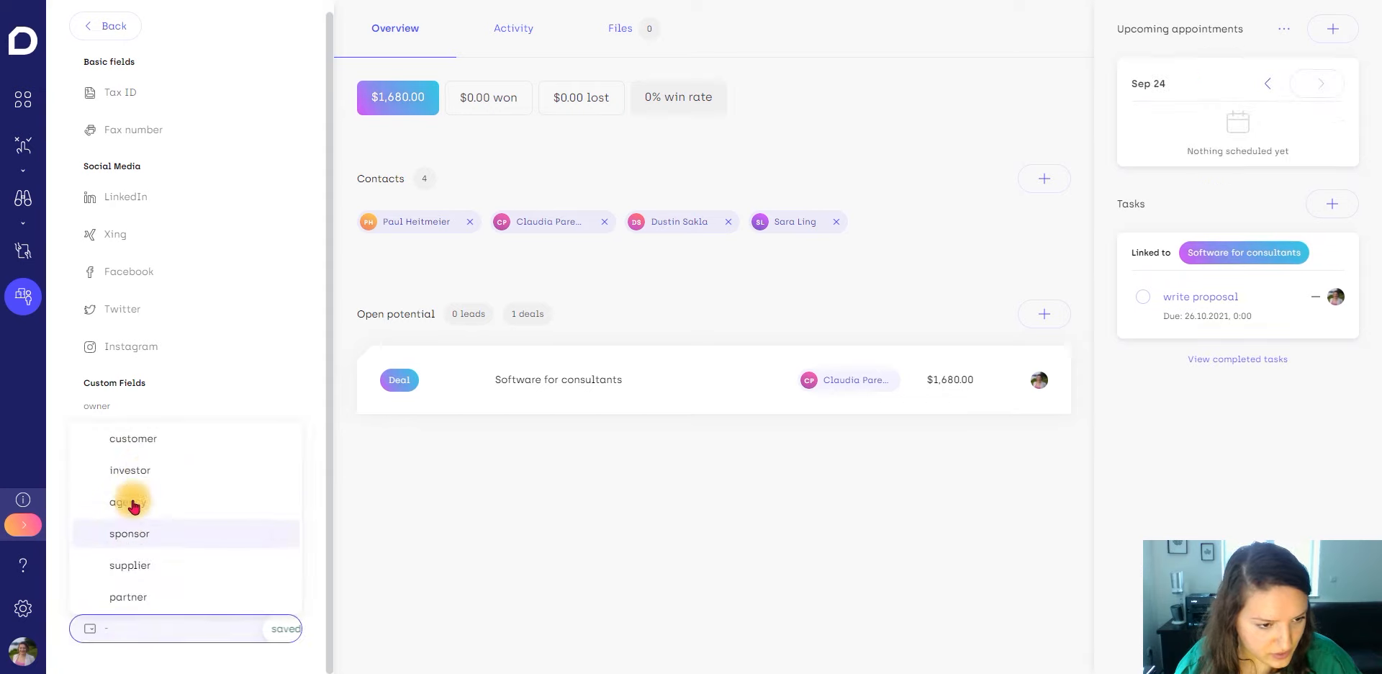
pyautogui.click(144, 439)
pyautogui.click(135, 431)
pyautogui.click(137, 458)
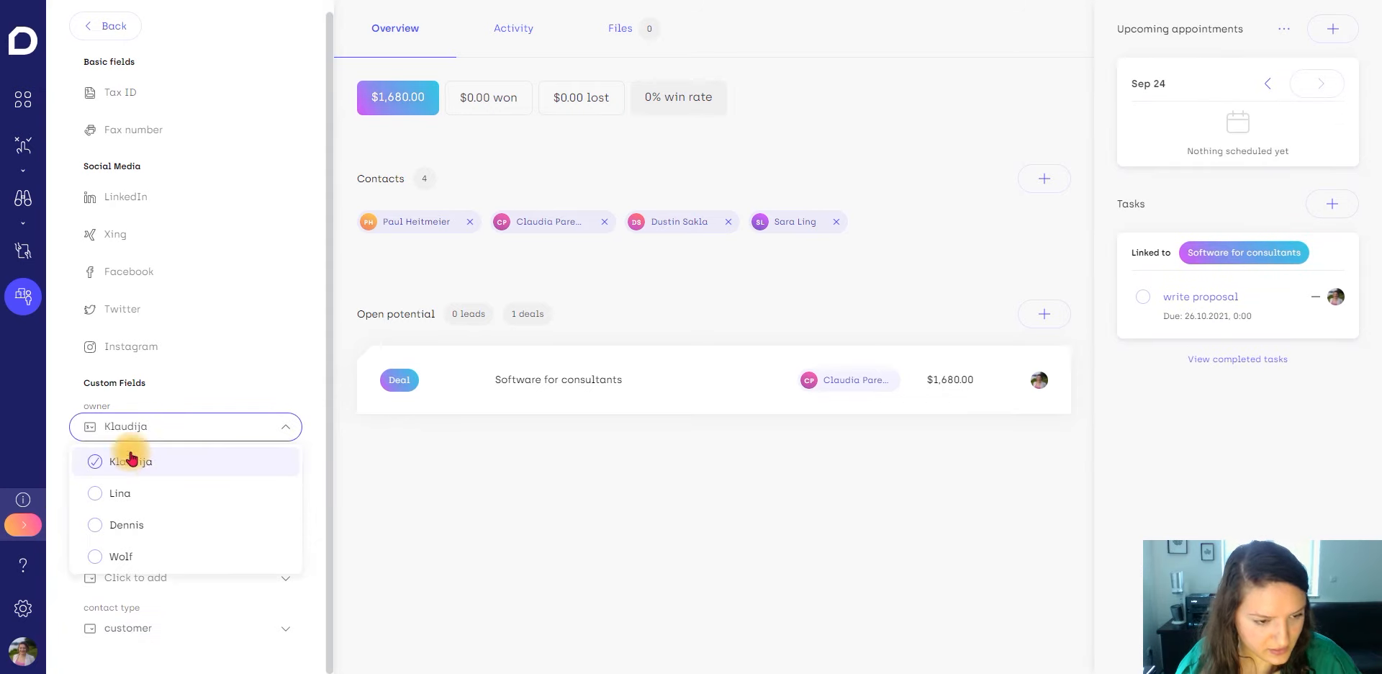
# - Create a new contacts view and name it as the first owner's contacts
pyautogui.click(26, 299)
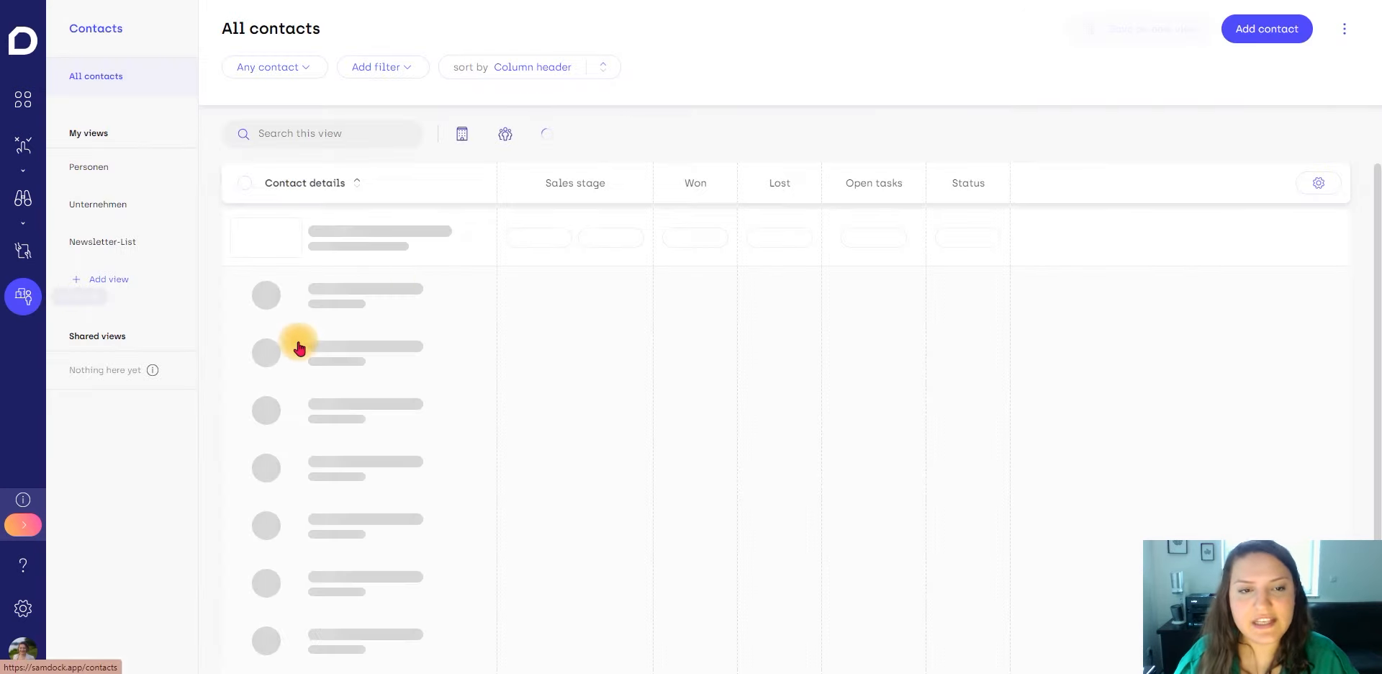
pyautogui.click(410, 68)
pyautogui.moveTo(411, 135)
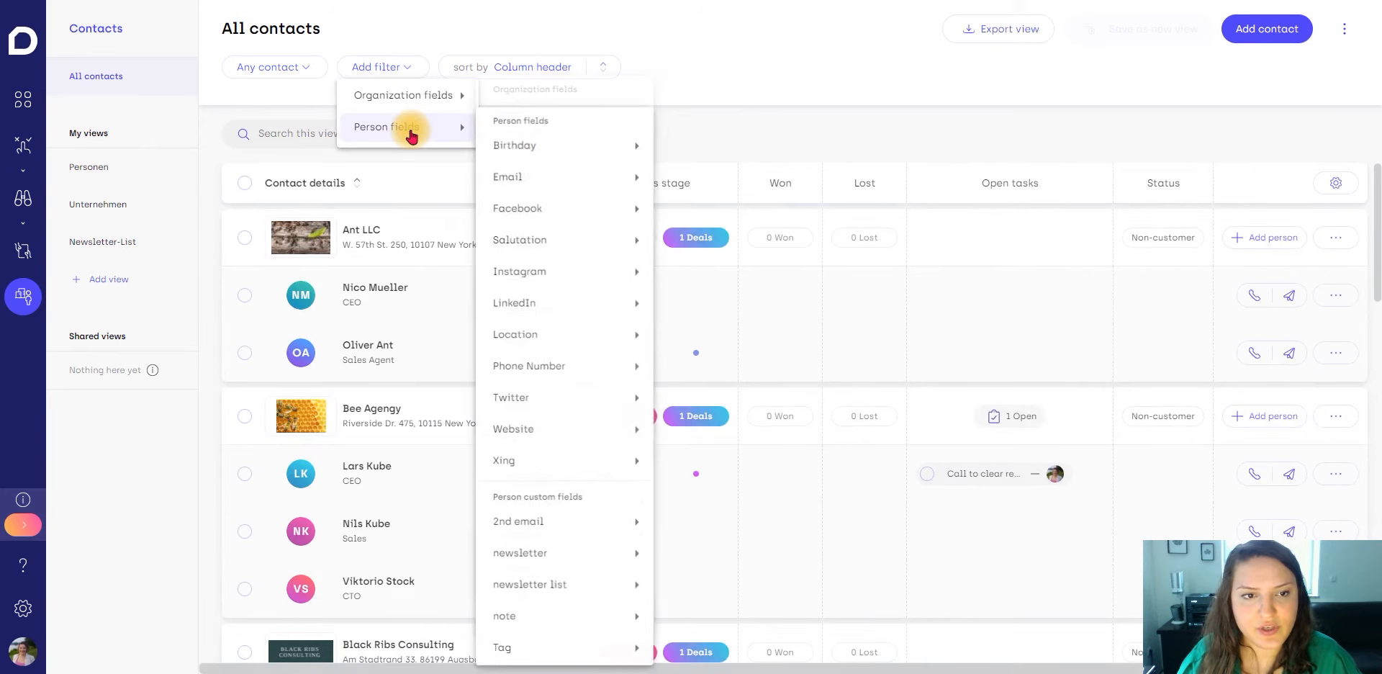
pyautogui.click(101, 293)
pyautogui.click(95, 280)
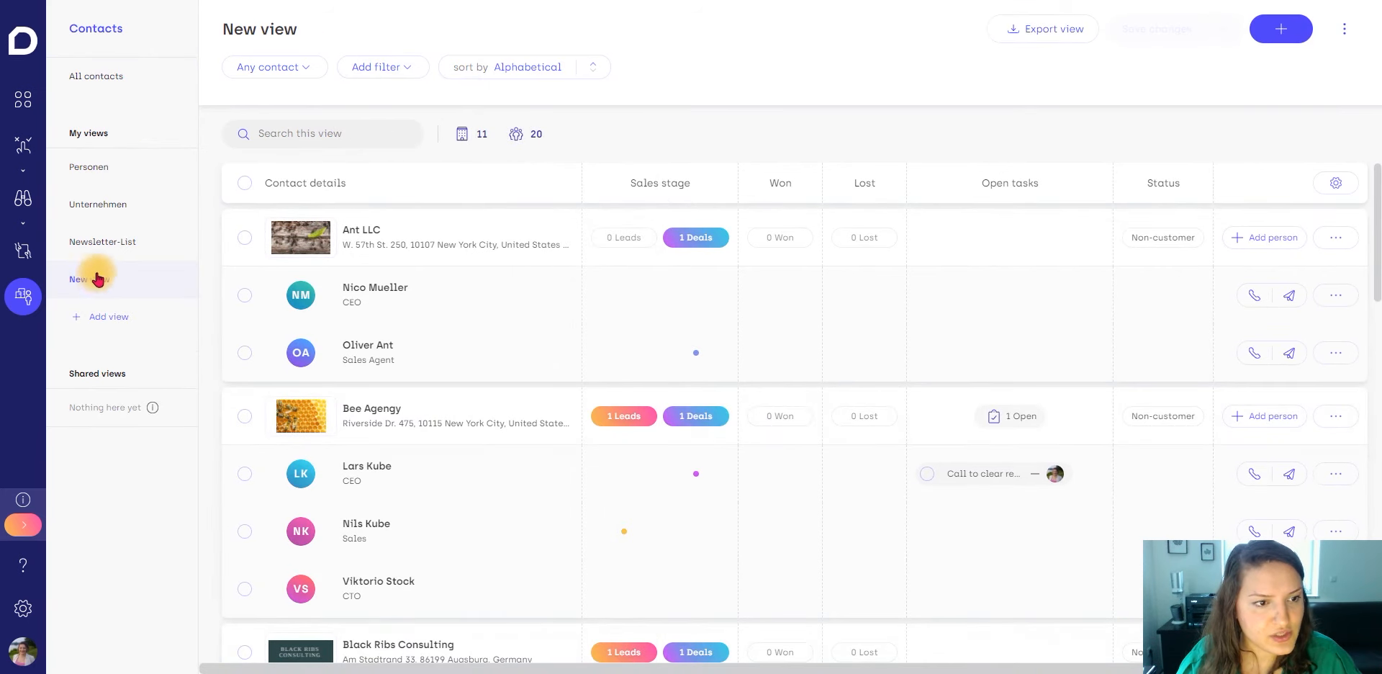
pyautogui.click(302, 27)
pyautogui.moveTo(303, 27); pyautogui.dragTo(212, 20)
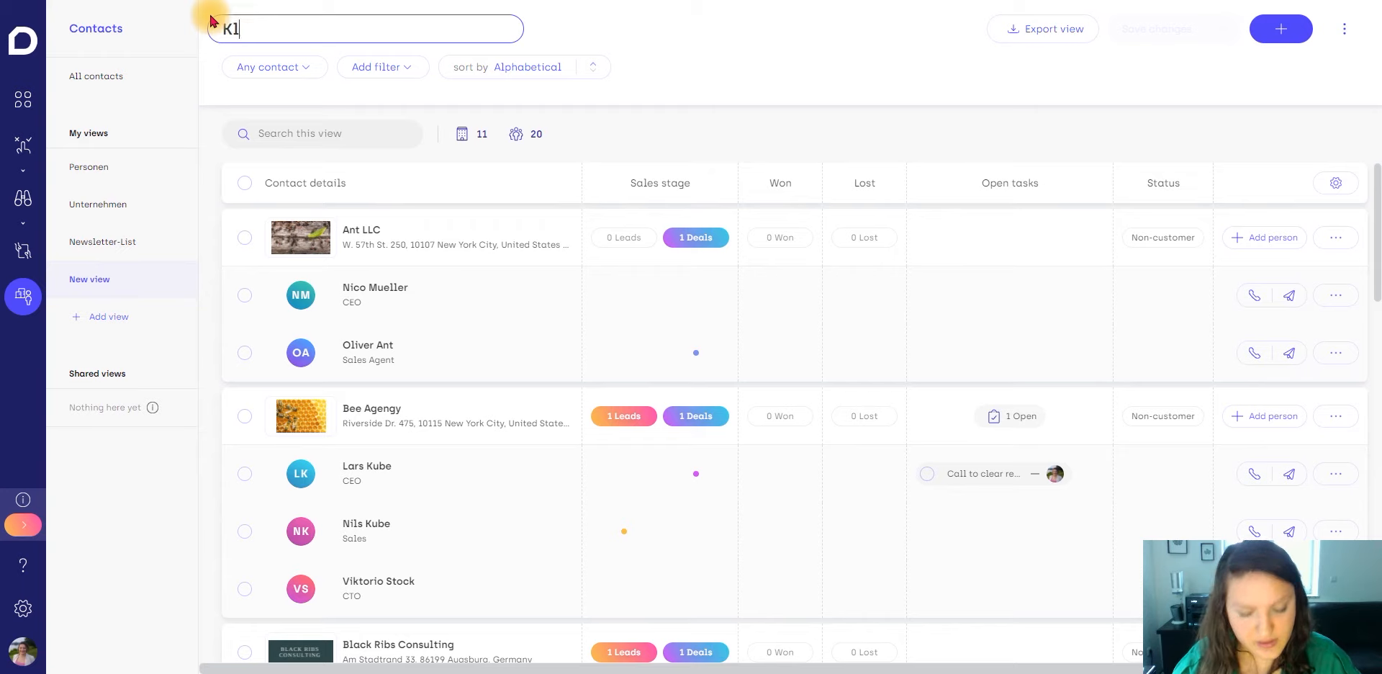
pyautogui.write('Klaudijas conta')
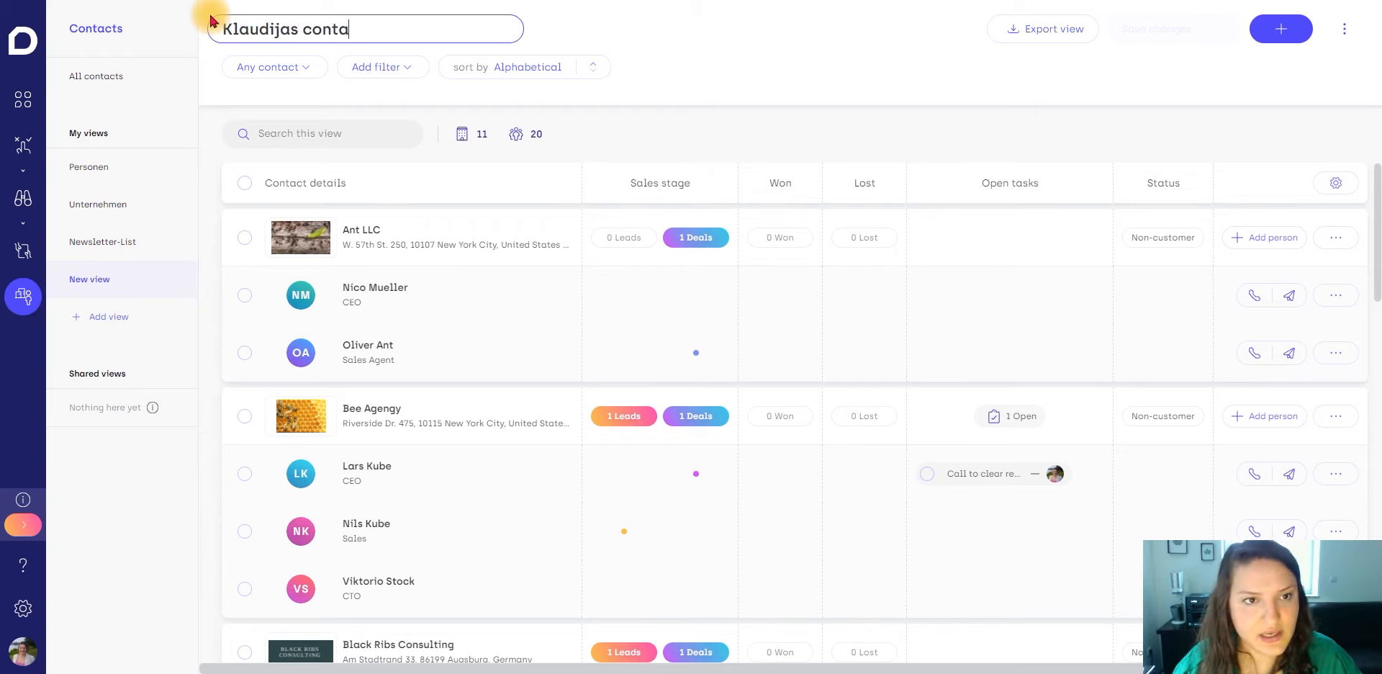
pyautogui.write('cts')
# - Filter the new view by the organization custom field owner, choosing the first listed owner, and save the changes
pyautogui.click(360, 67)
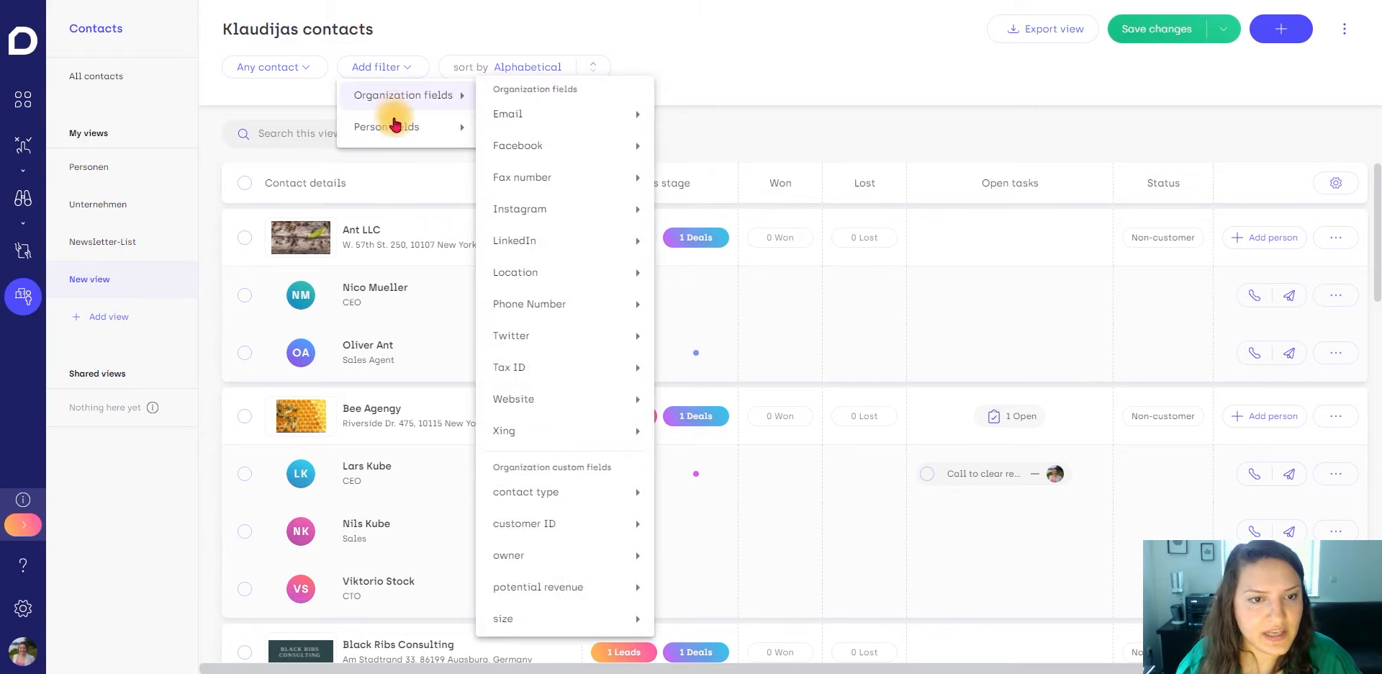
pyautogui.moveTo(395, 126)
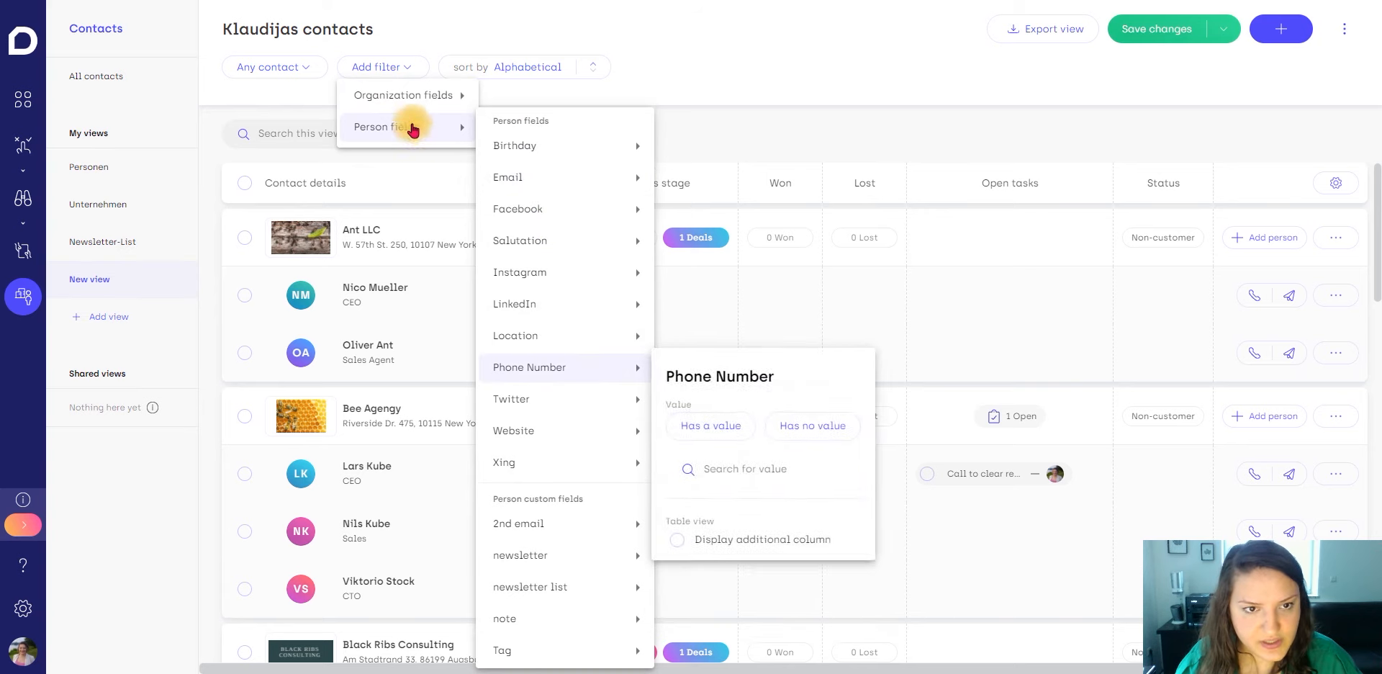
pyautogui.moveTo(414, 98)
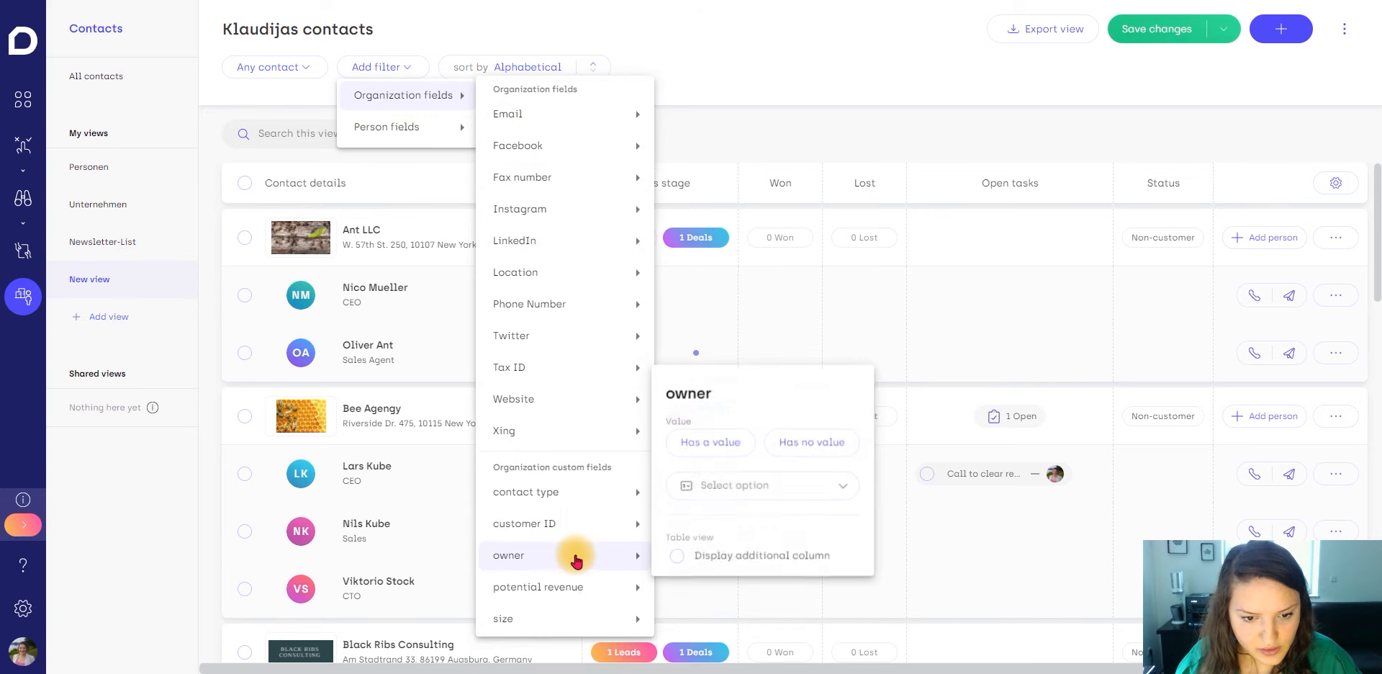
pyautogui.click(731, 486)
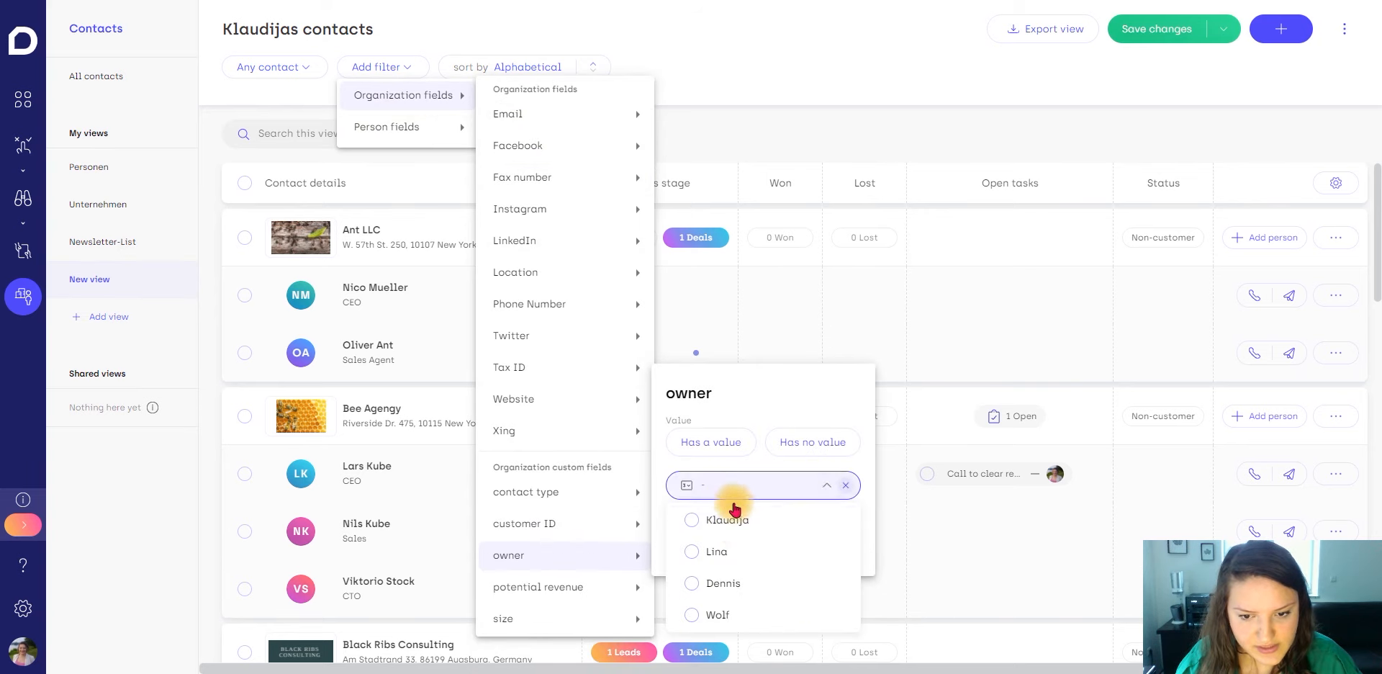
pyautogui.click(936, 64)
pyautogui.click(1149, 35)
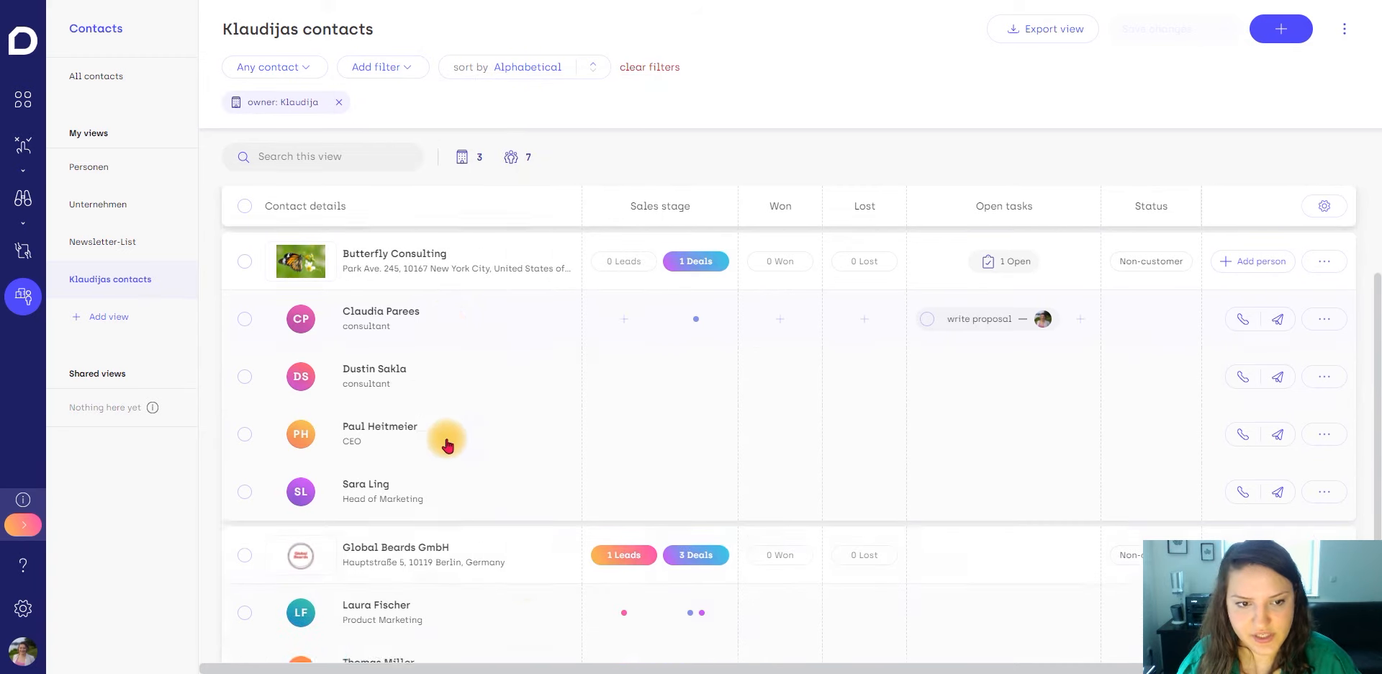
pyautogui.scroll(-1, 447, 445)
pyautogui.scroll(3, 513, 447)
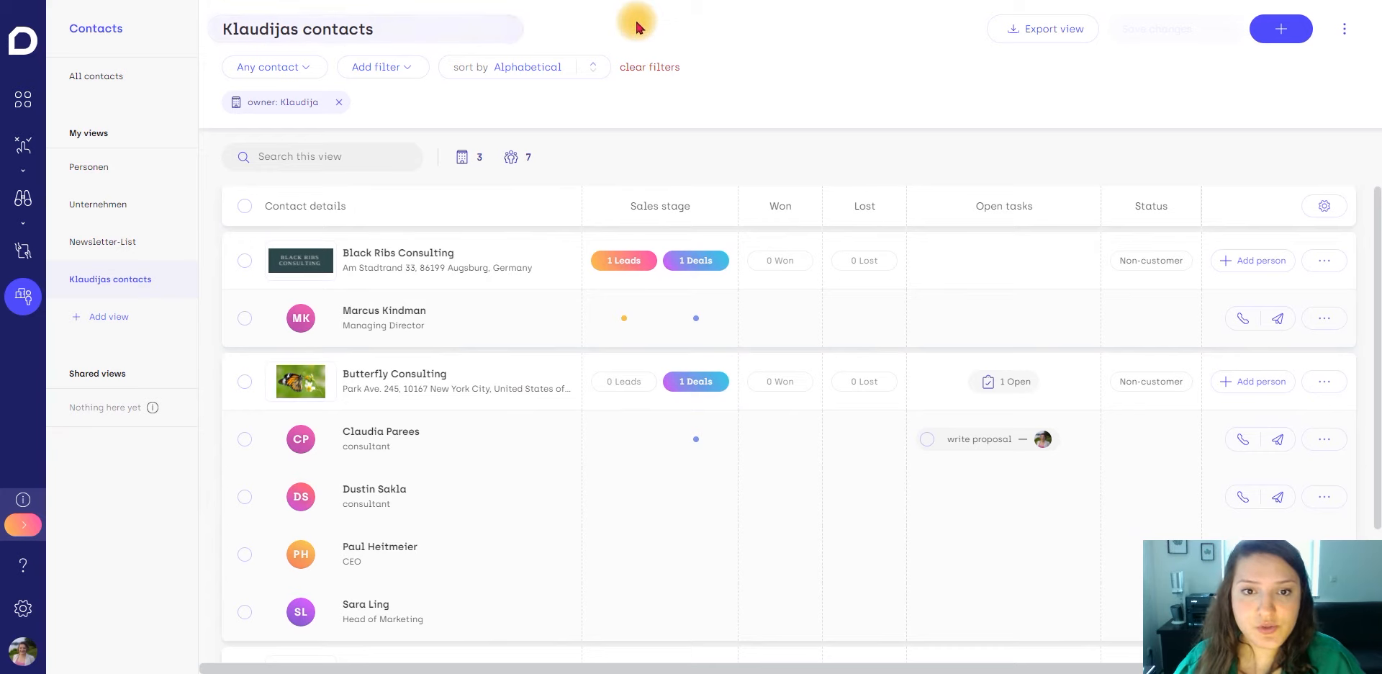
# - Change the edit permissions of the owner's contacts view to Share as editable
pyautogui.click(1348, 28)
pyautogui.moveTo(1298, 98)
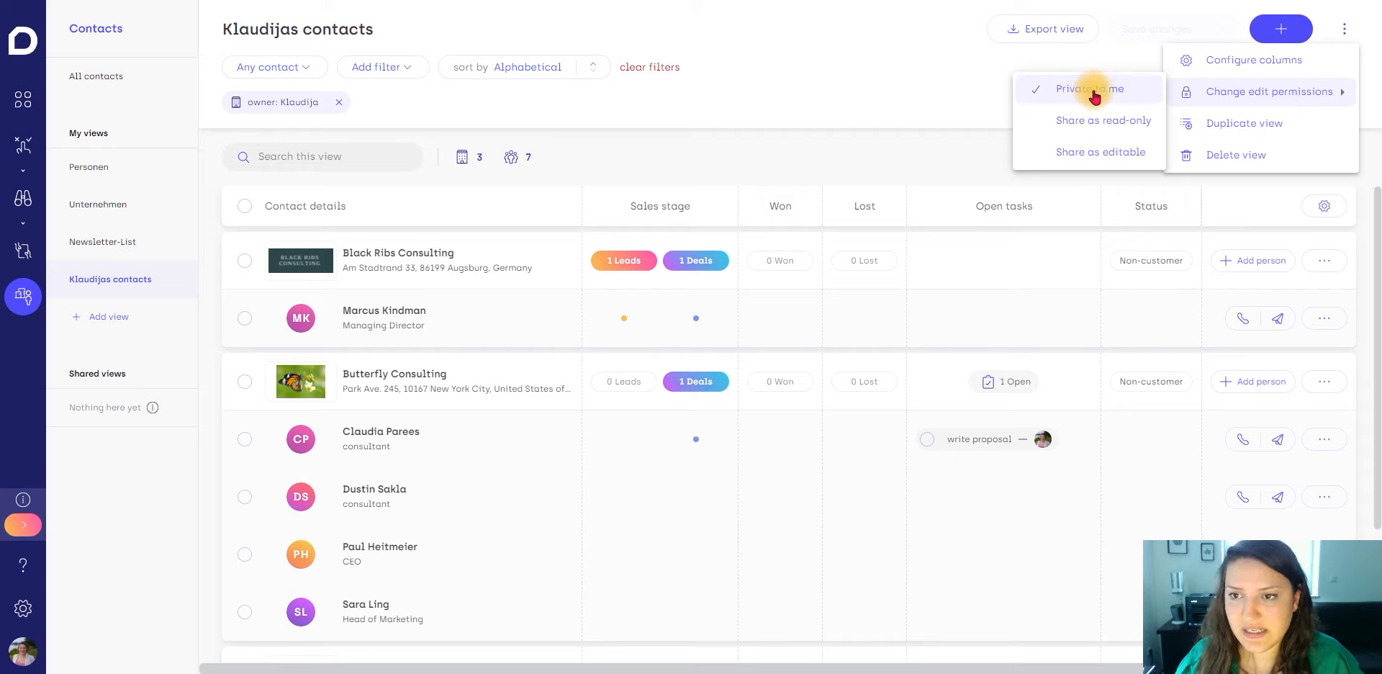
pyautogui.click(1094, 157)
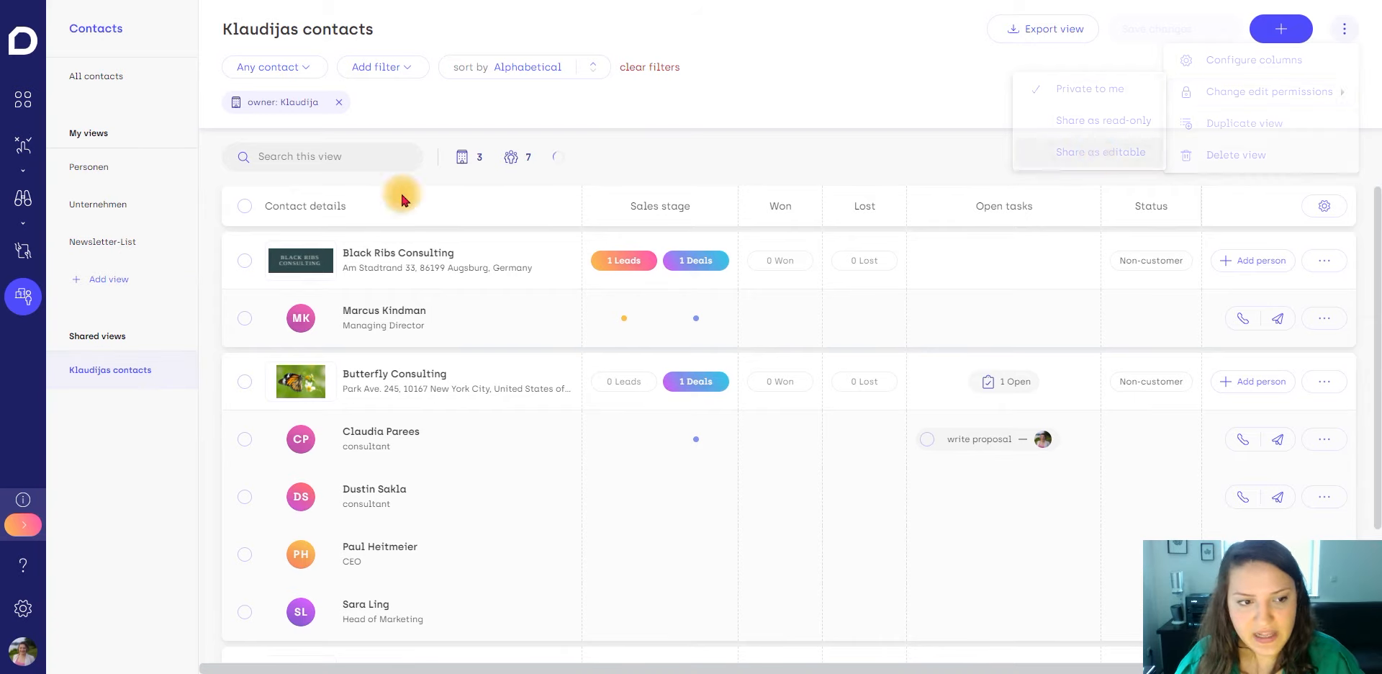
# - Change the edit permissions of the owner's contacts view to Share as read-only
pyautogui.moveTo(70, 343); pyautogui.dragTo(130, 342)
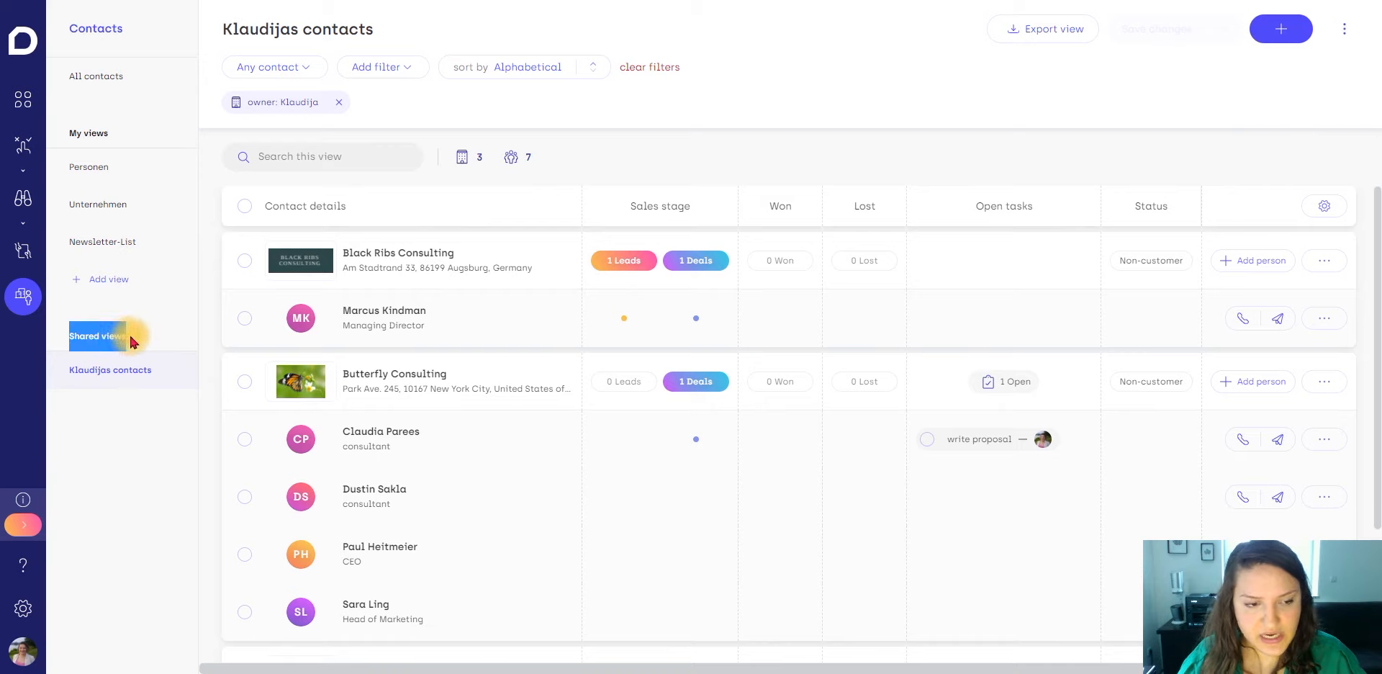
pyautogui.click(1344, 29)
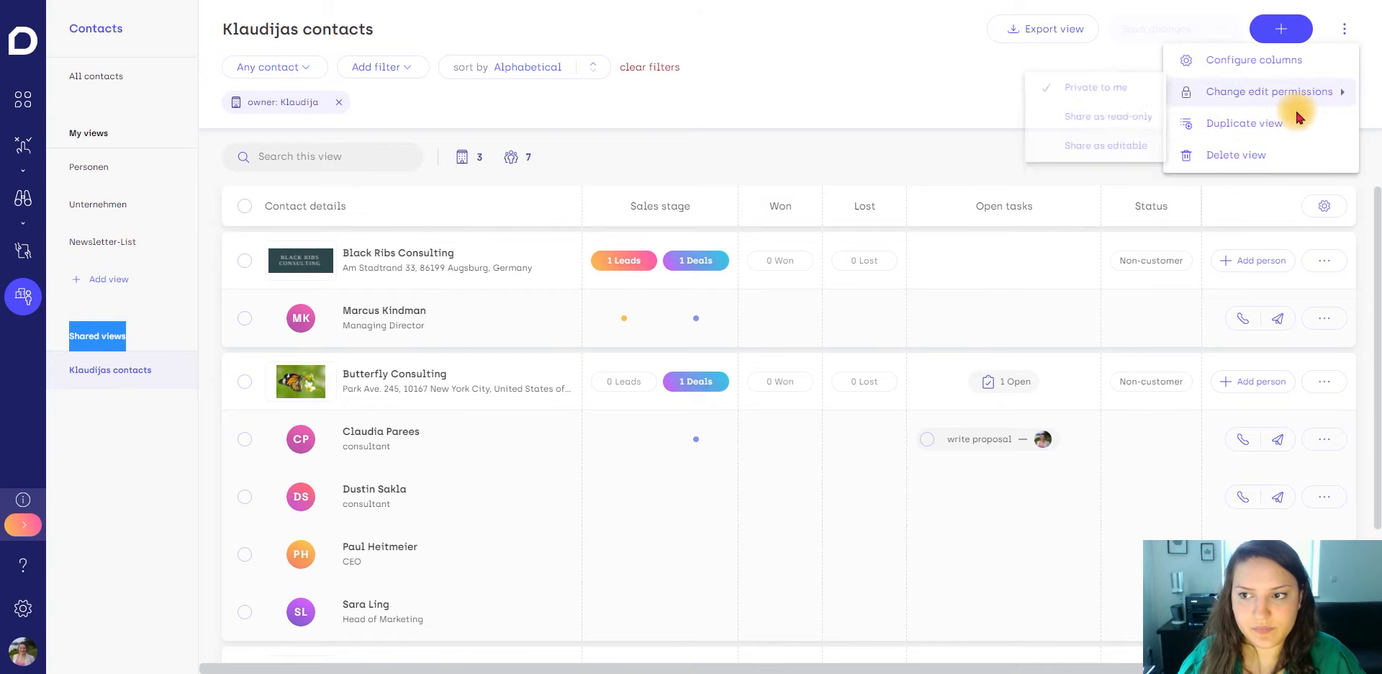
pyautogui.click(1131, 119)
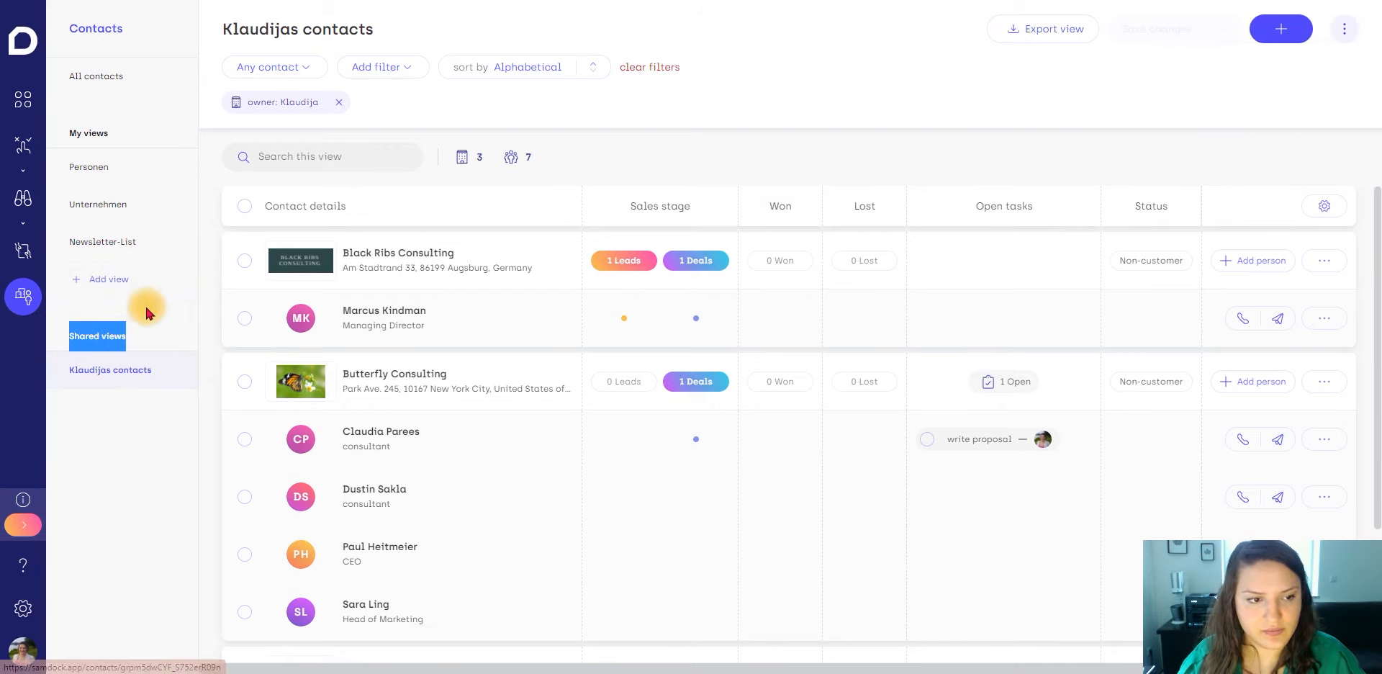
pyautogui.click(148, 319)
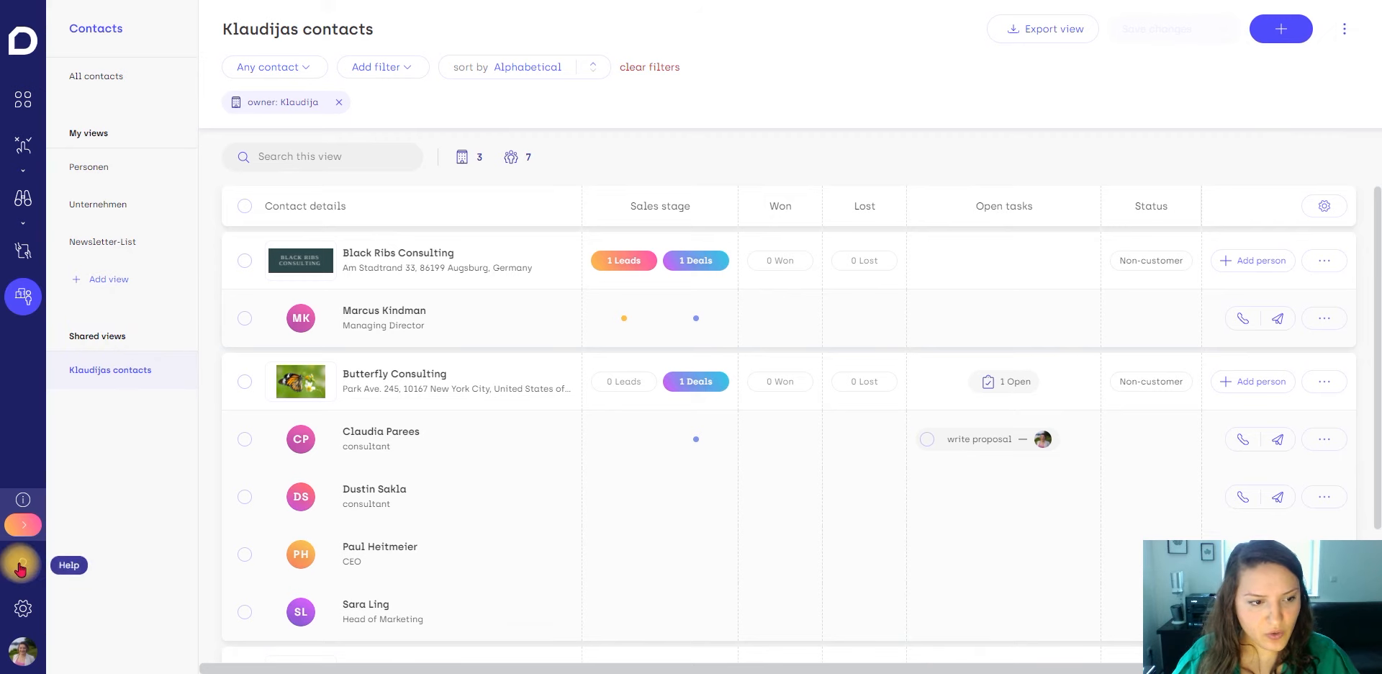
# - Go through the open tasks in the full contacts list, viewing Call to clear requirements and Butterfly Consulting's open tasks
pyautogui.click(23, 296)
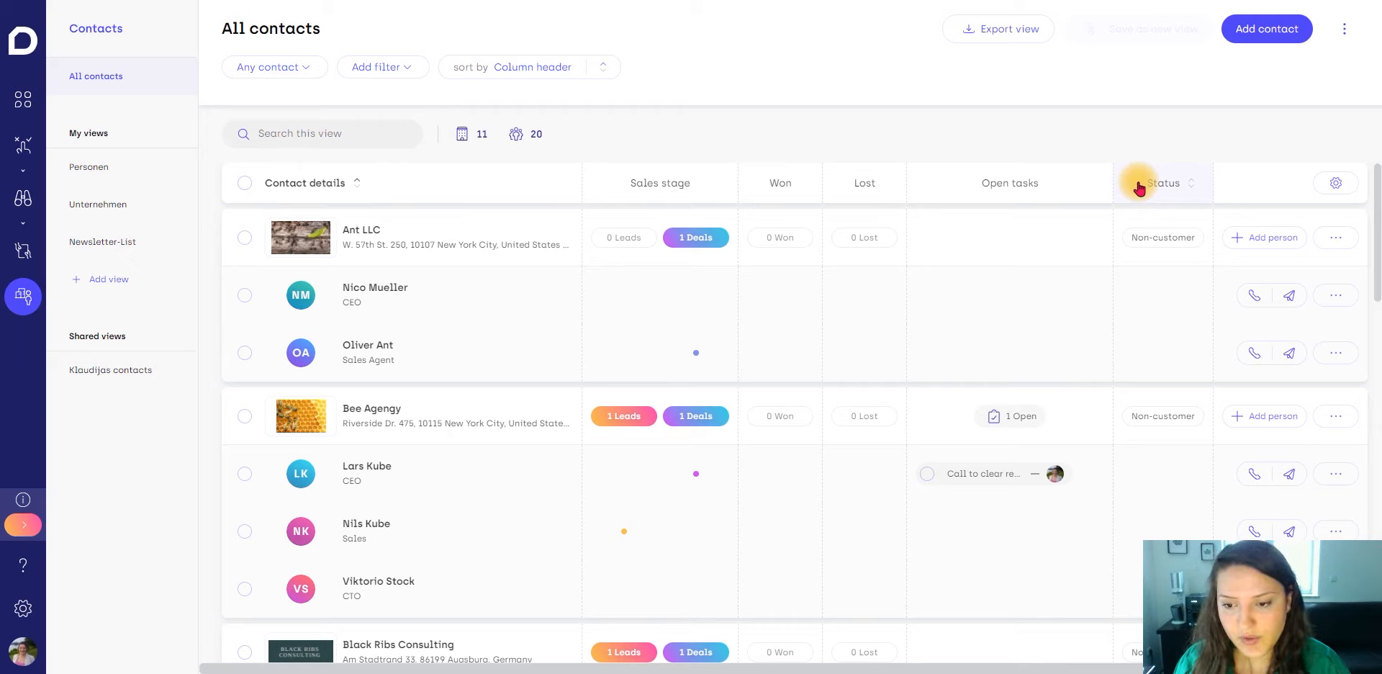
pyautogui.scroll(-8, 994, 374)
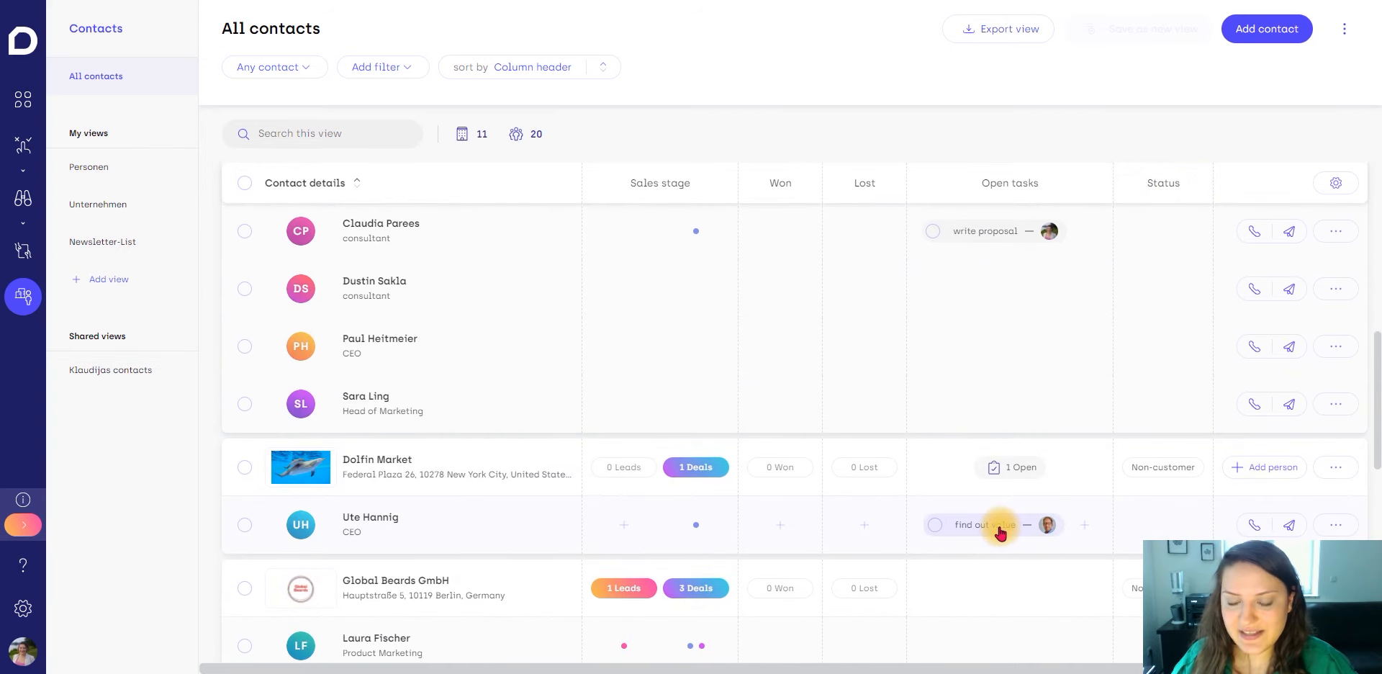
pyautogui.scroll(8, 1001, 532)
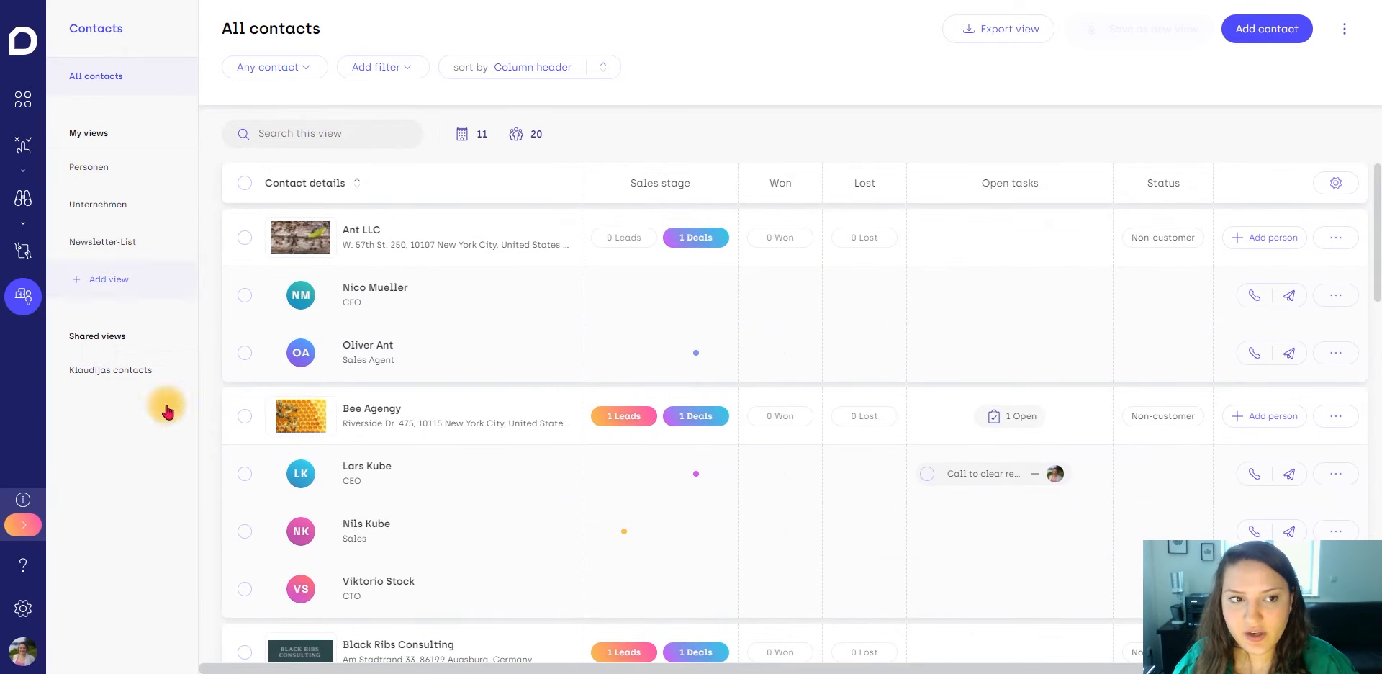
pyautogui.click(976, 473)
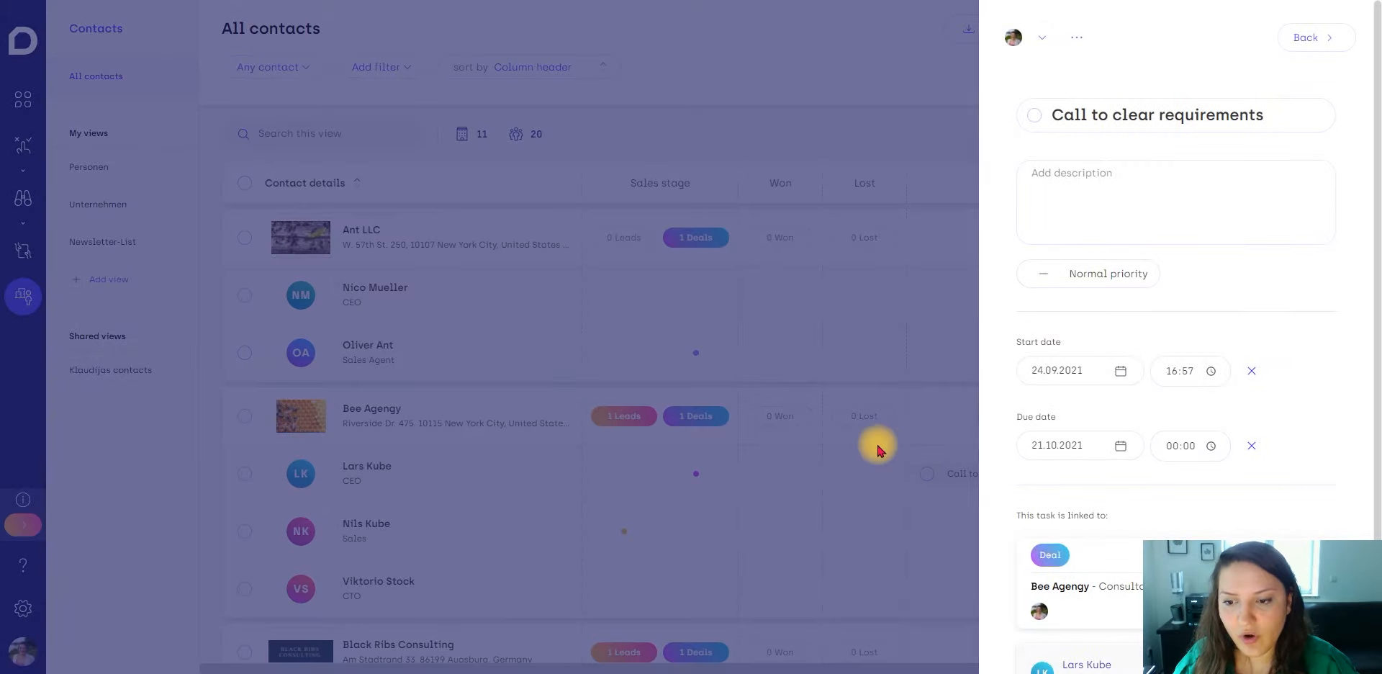
pyautogui.click(934, 476)
pyautogui.scroll(-10, 981, 478)
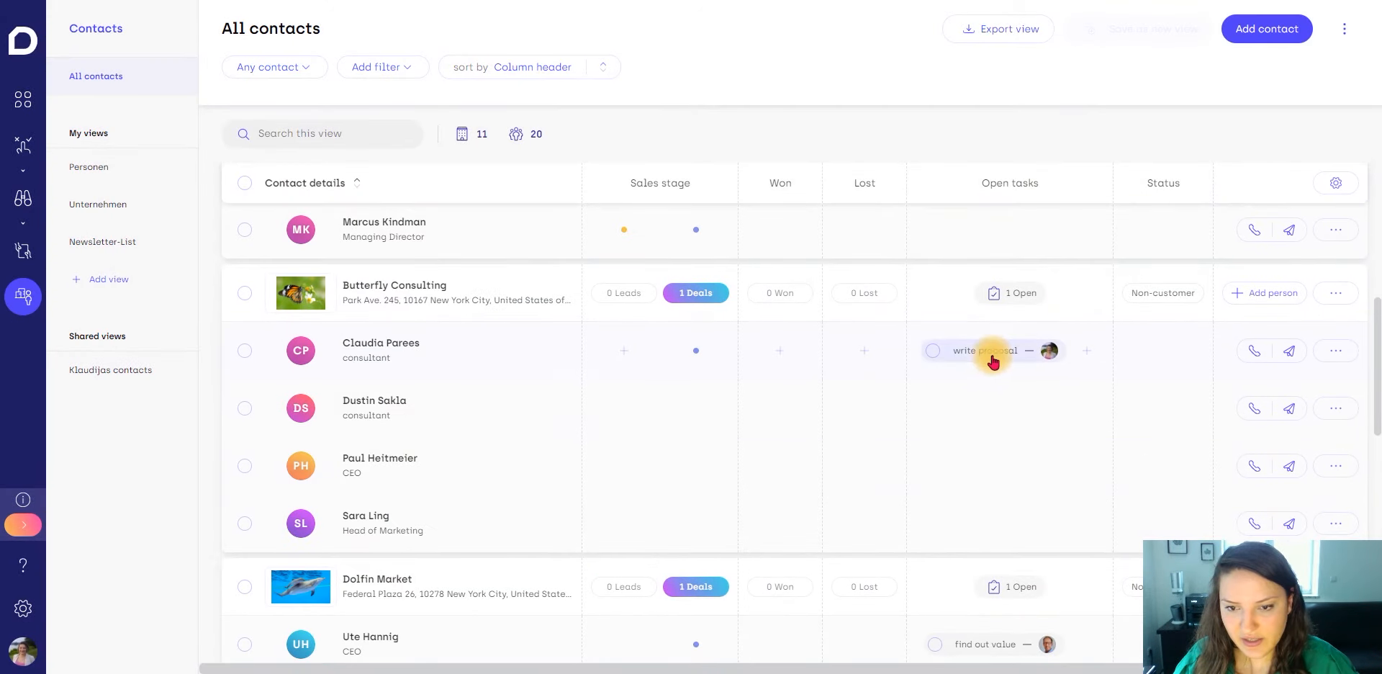
pyautogui.click(1013, 295)
pyautogui.click(826, 154)
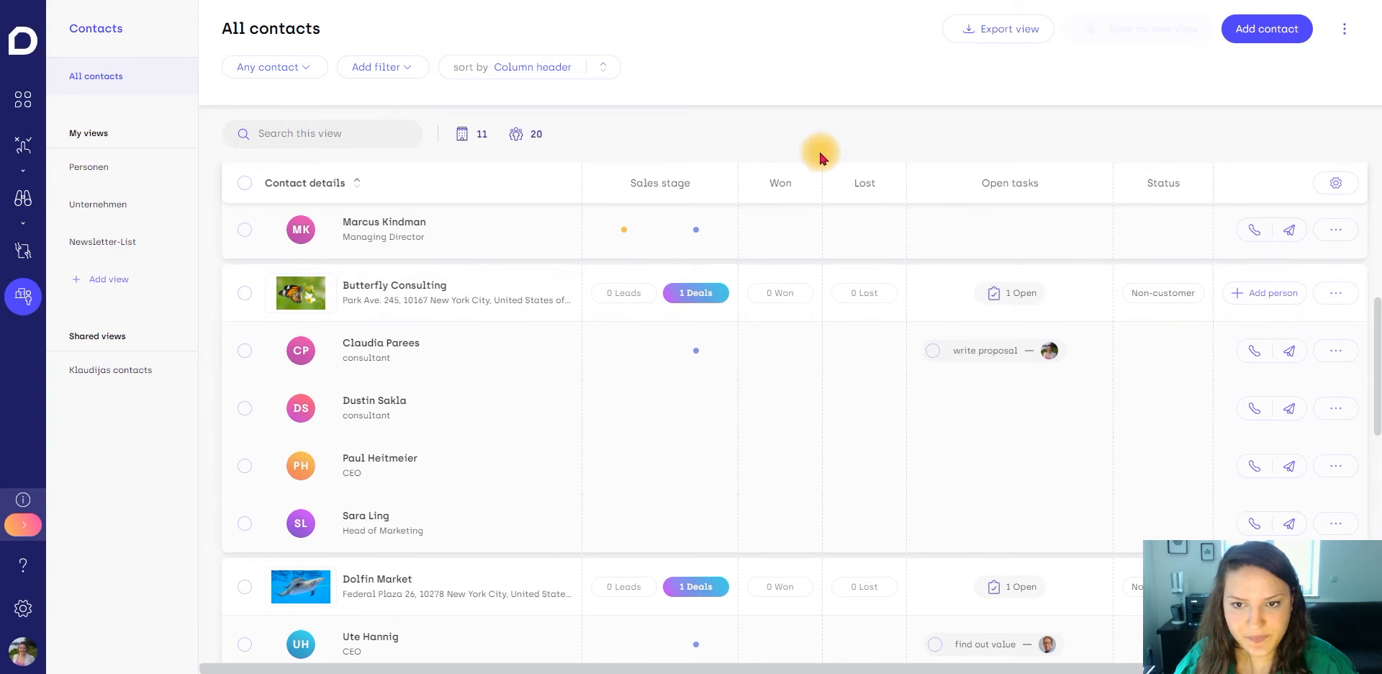
# - View the tasks on the record of Butterfly Consulting's first listed consultant and on the cards in the Sales deals pipeline
pyautogui.click(403, 349)
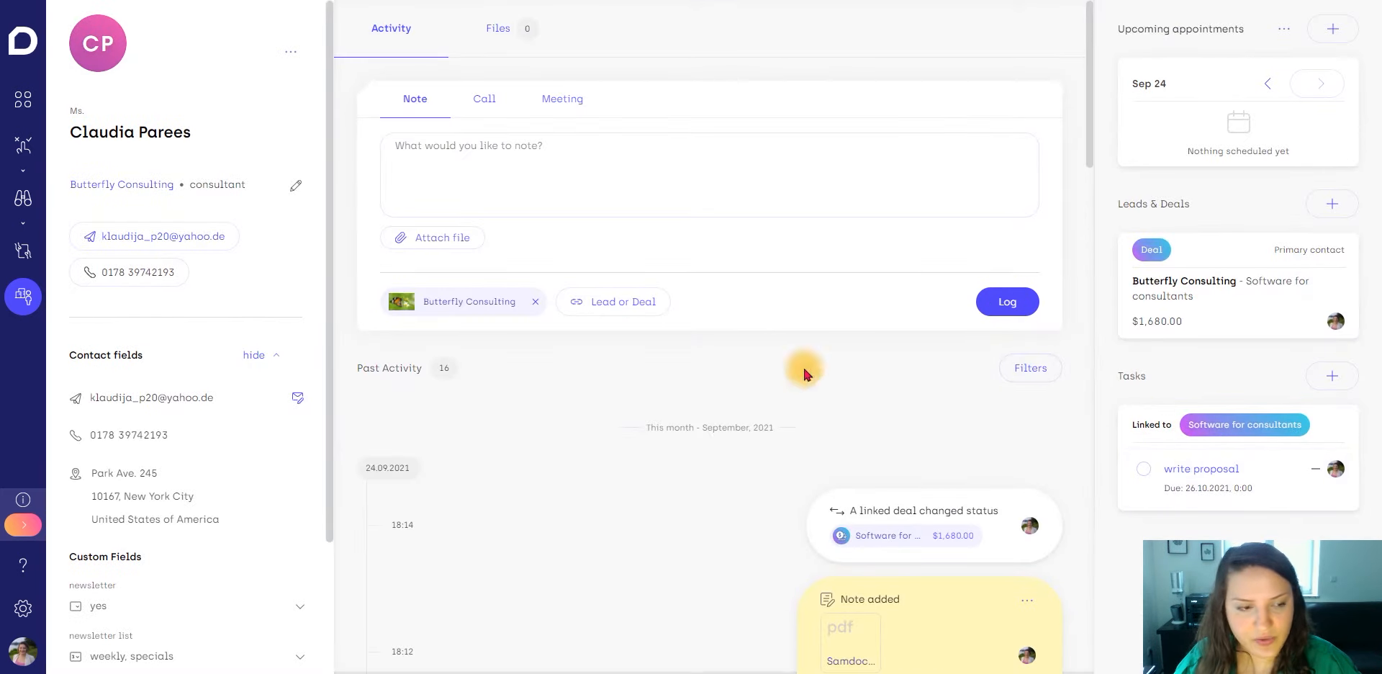
pyautogui.click(23, 251)
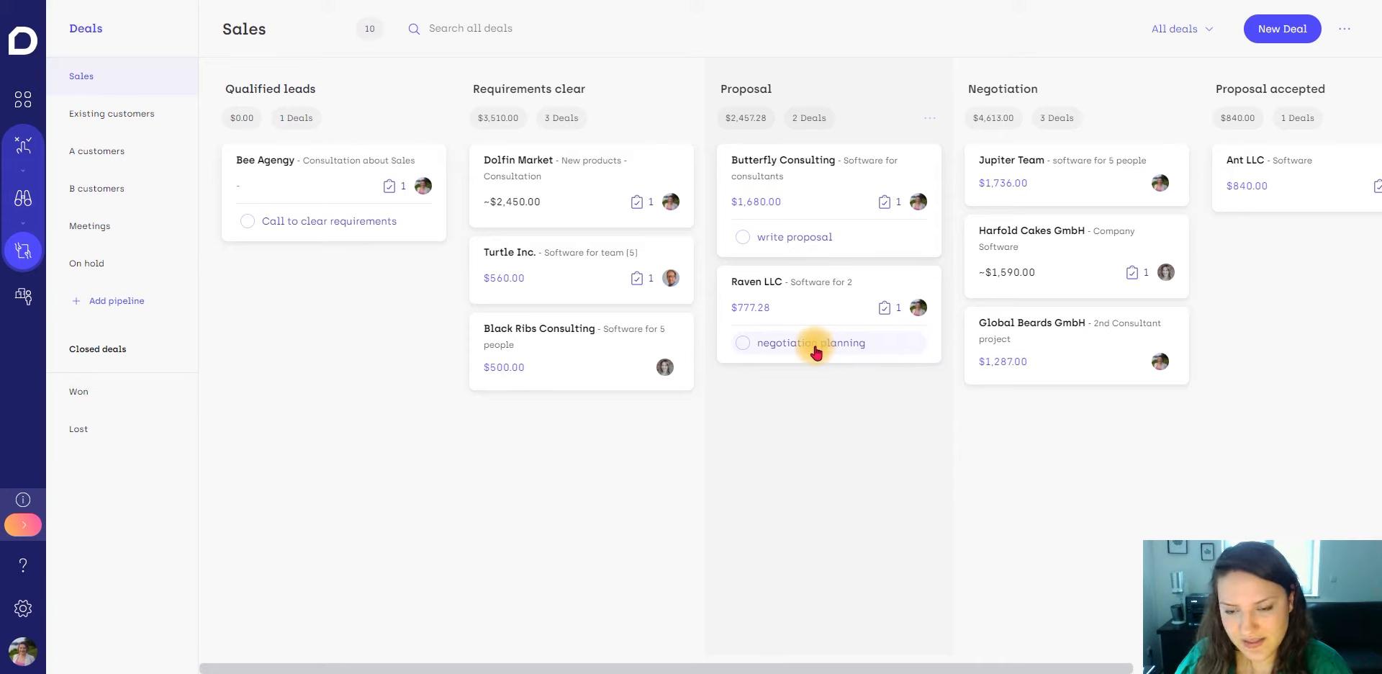
# - Add a task titled Call to the Harfold Cakes GmbH lead in the Prospecting stage
pyautogui.click(17, 213)
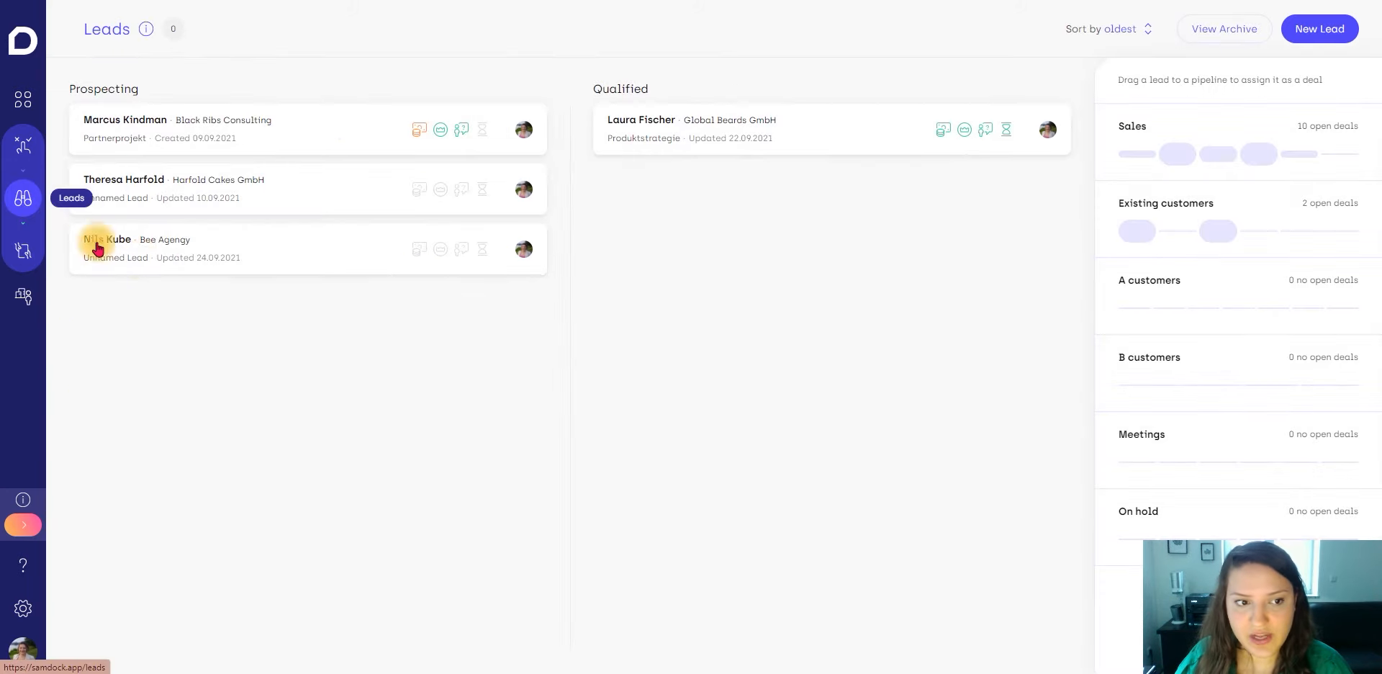
pyautogui.click(277, 186)
pyautogui.click(1304, 389)
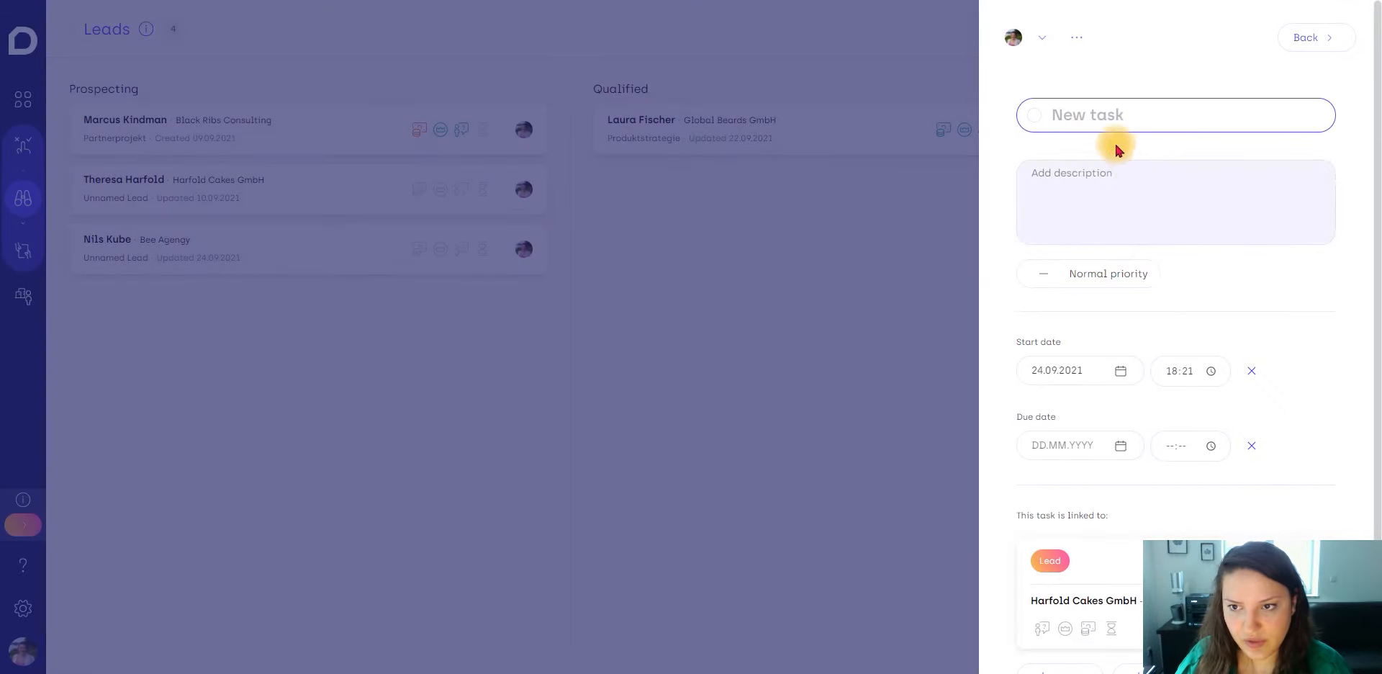
pyautogui.write('Call')
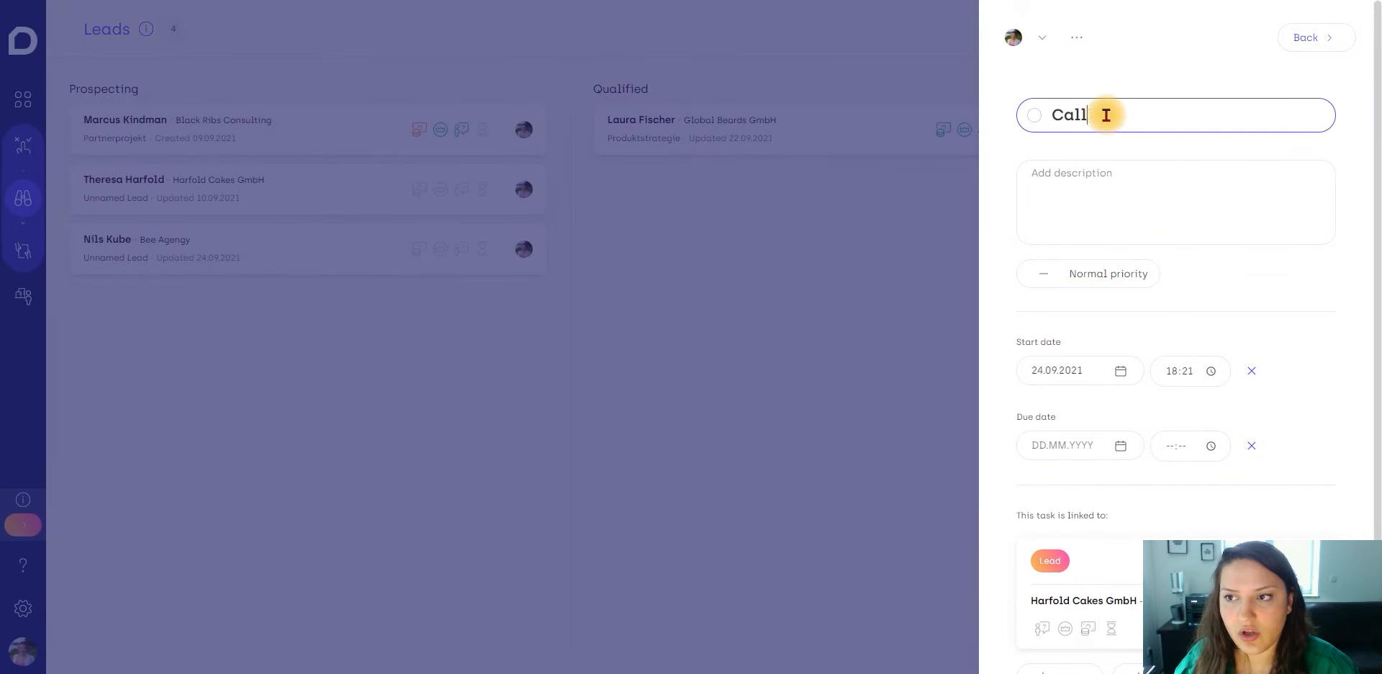
pyautogui.click(1324, 35)
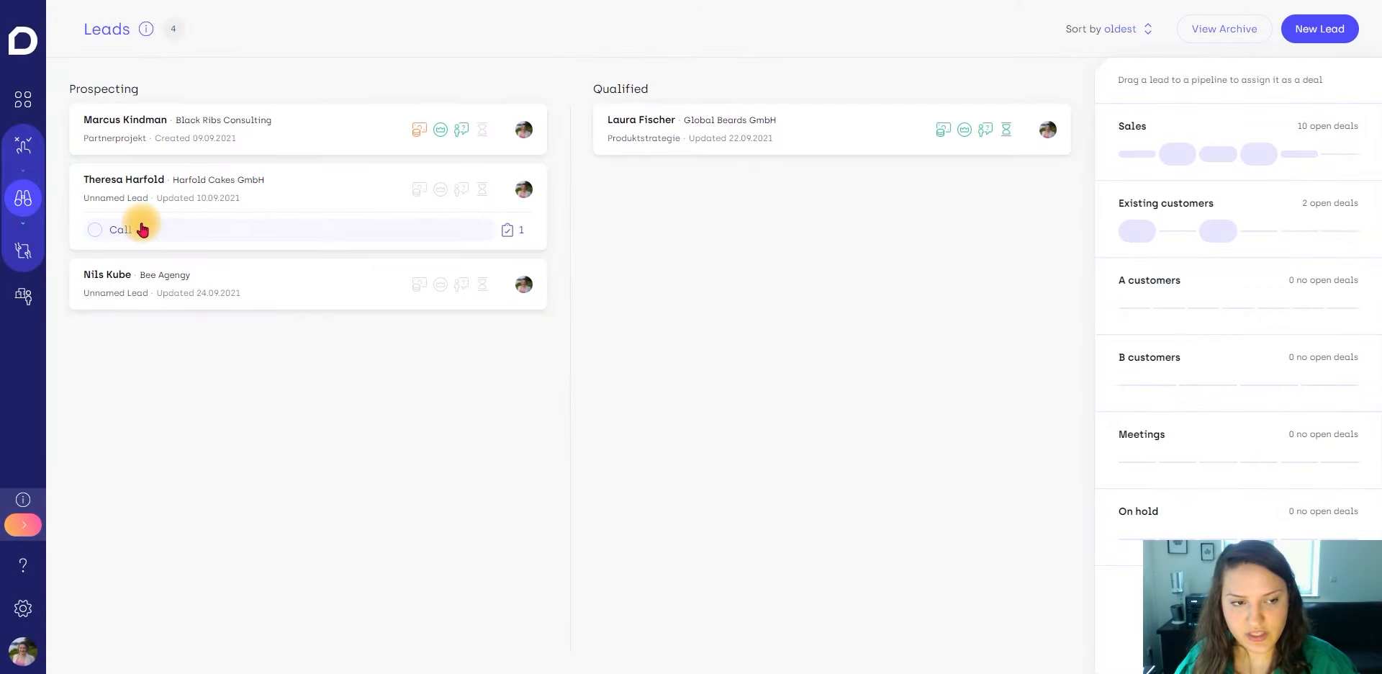
# - Open the Call to clear requirements task from the home dashboard and mark it as completed
pyautogui.click(40, 102)
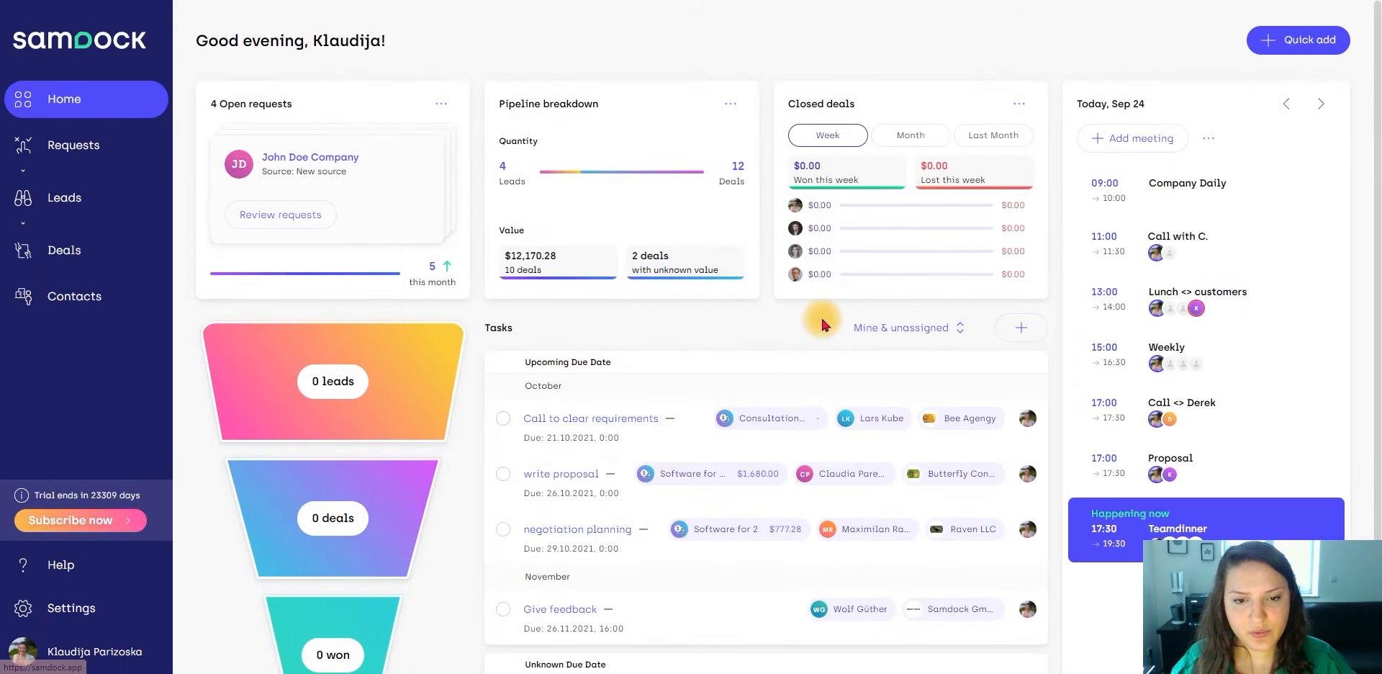
pyautogui.scroll(-1, 630, 350)
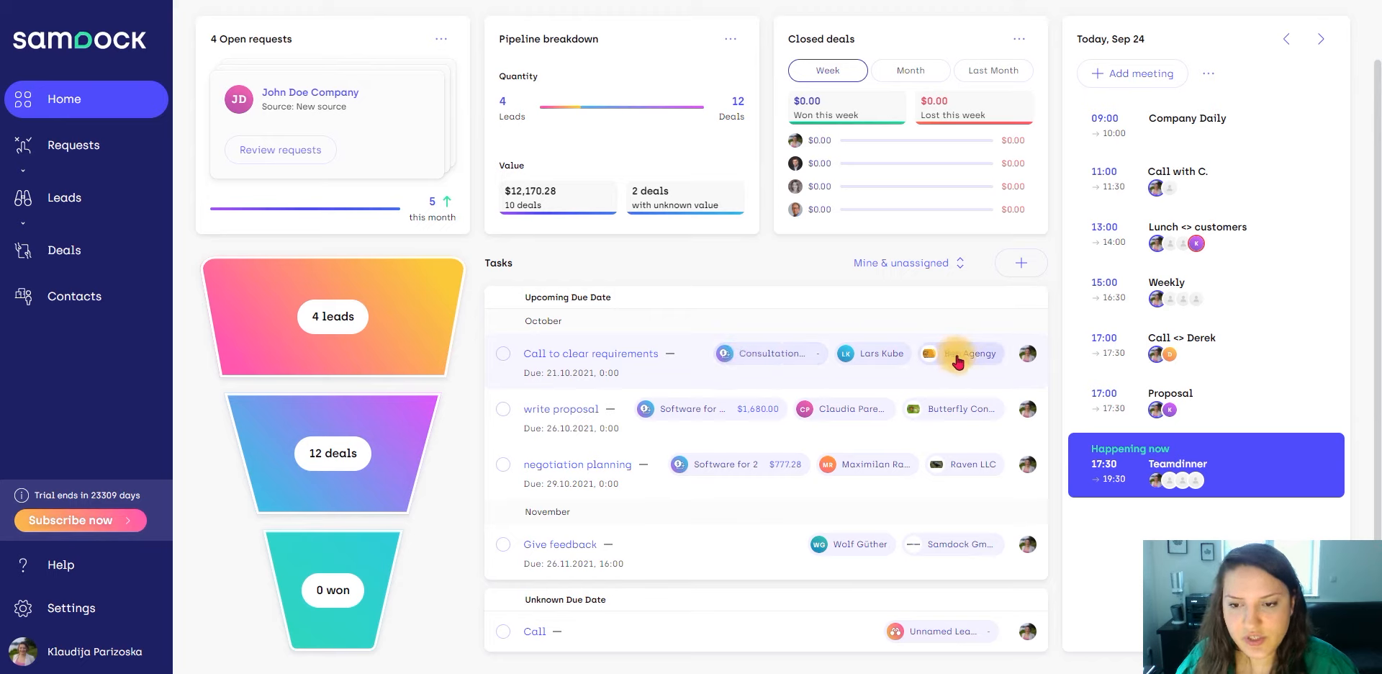
pyautogui.click(572, 366)
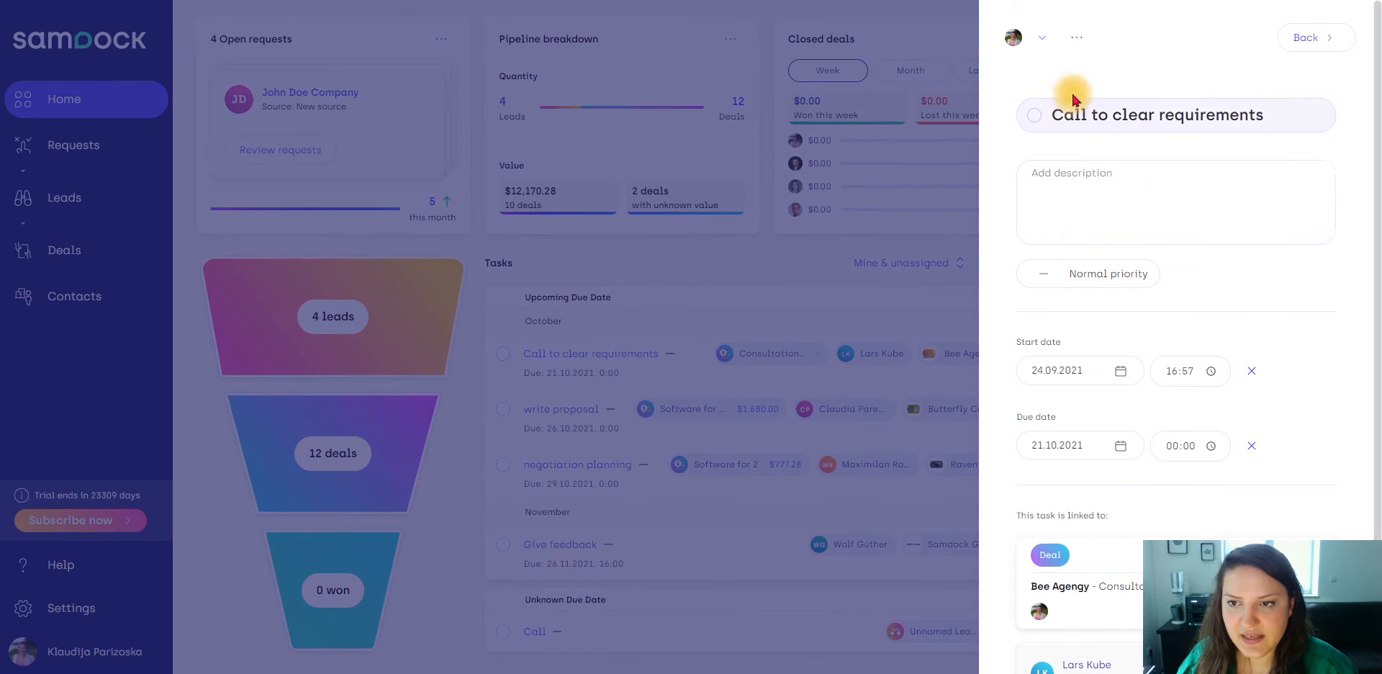
pyautogui.click(1036, 121)
pyautogui.click(872, 282)
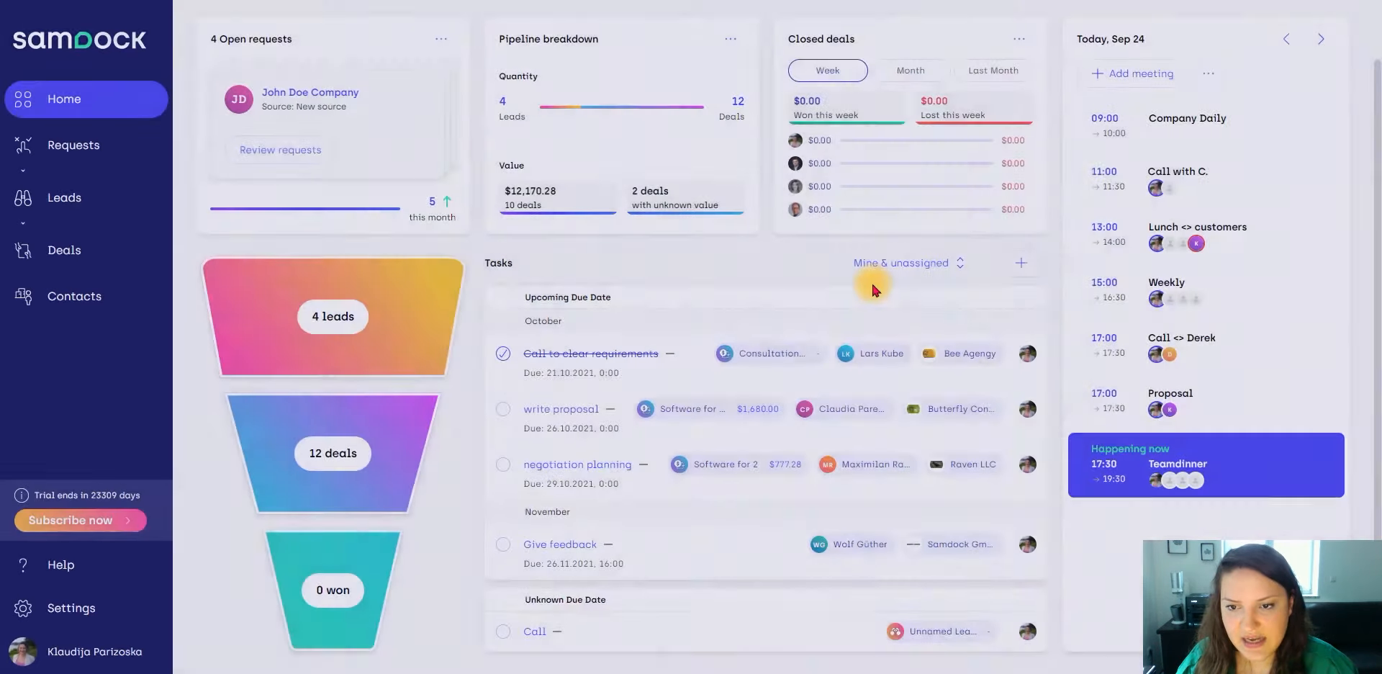
# - Create a task titled Call customer, assigned to the third listed team member, with the description "find out more information"
pyautogui.click(1036, 264)
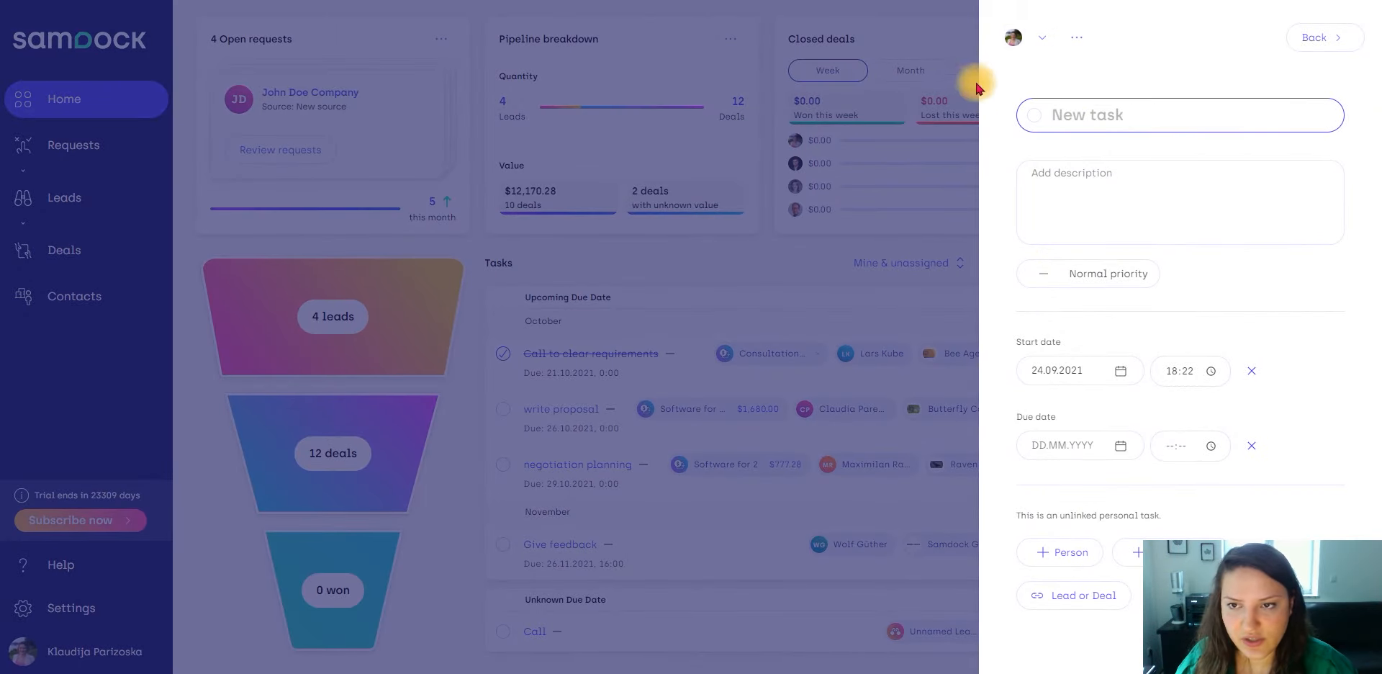
pyautogui.click(1038, 39)
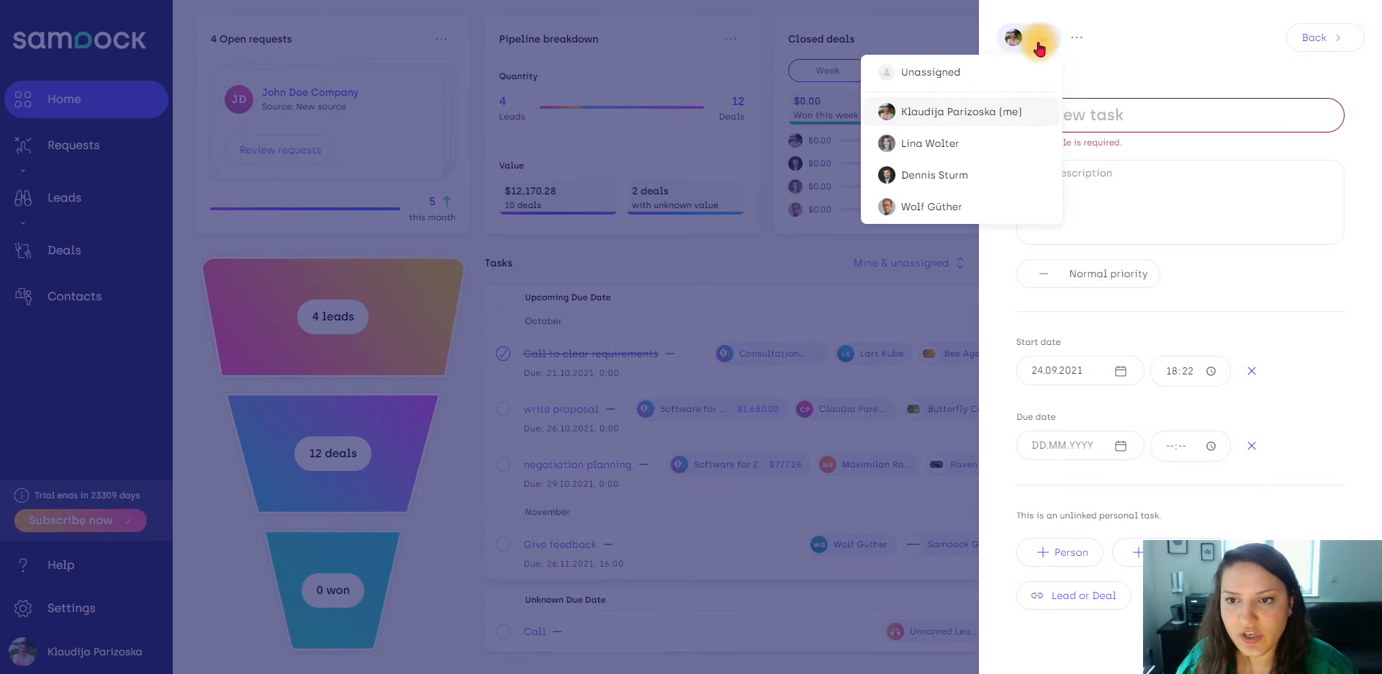
pyautogui.click(949, 180)
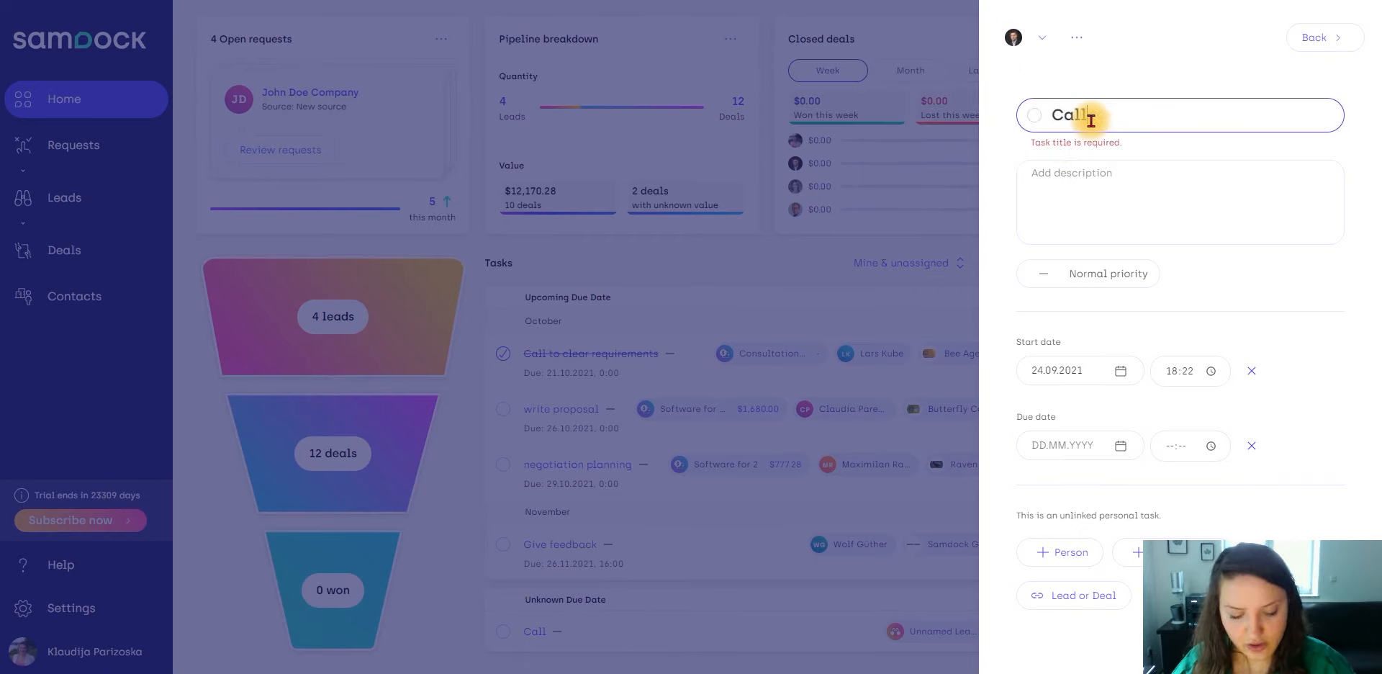
pyautogui.click(1096, 193)
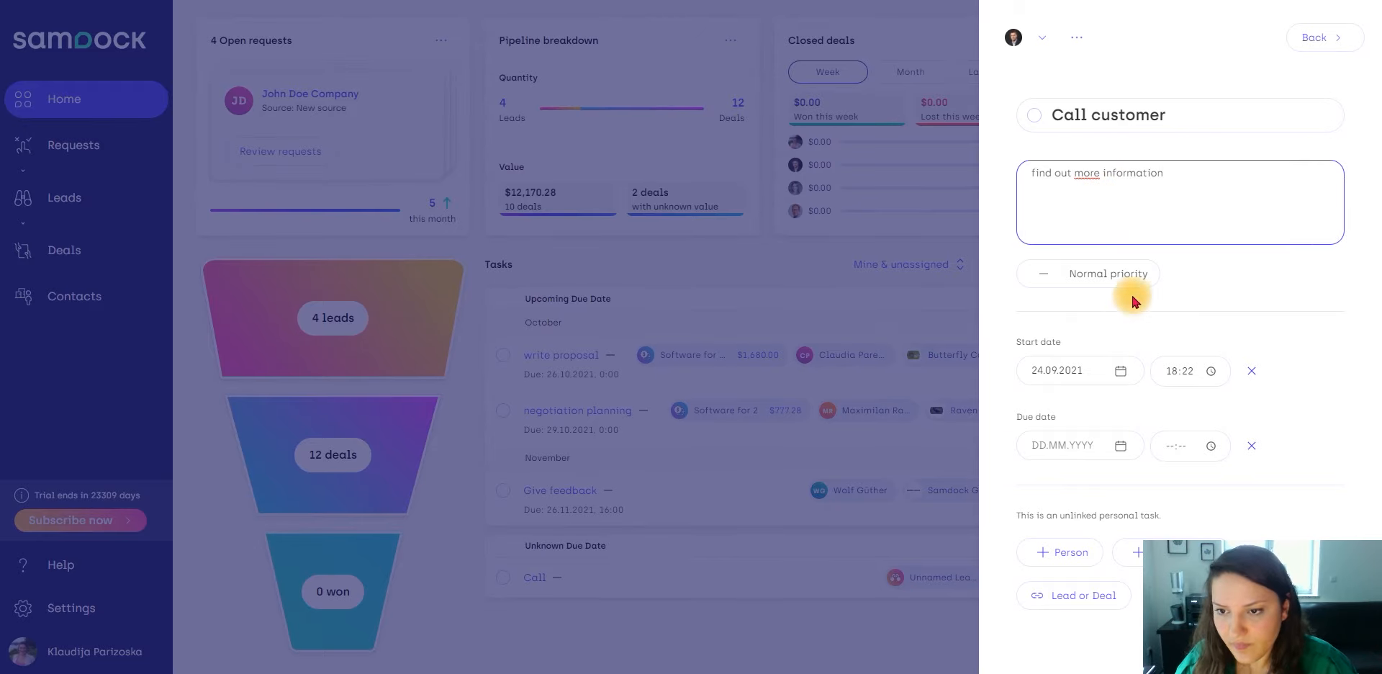
# - Set the Call customer task to high priority with the due date 28.09.2021
pyautogui.click(1110, 286)
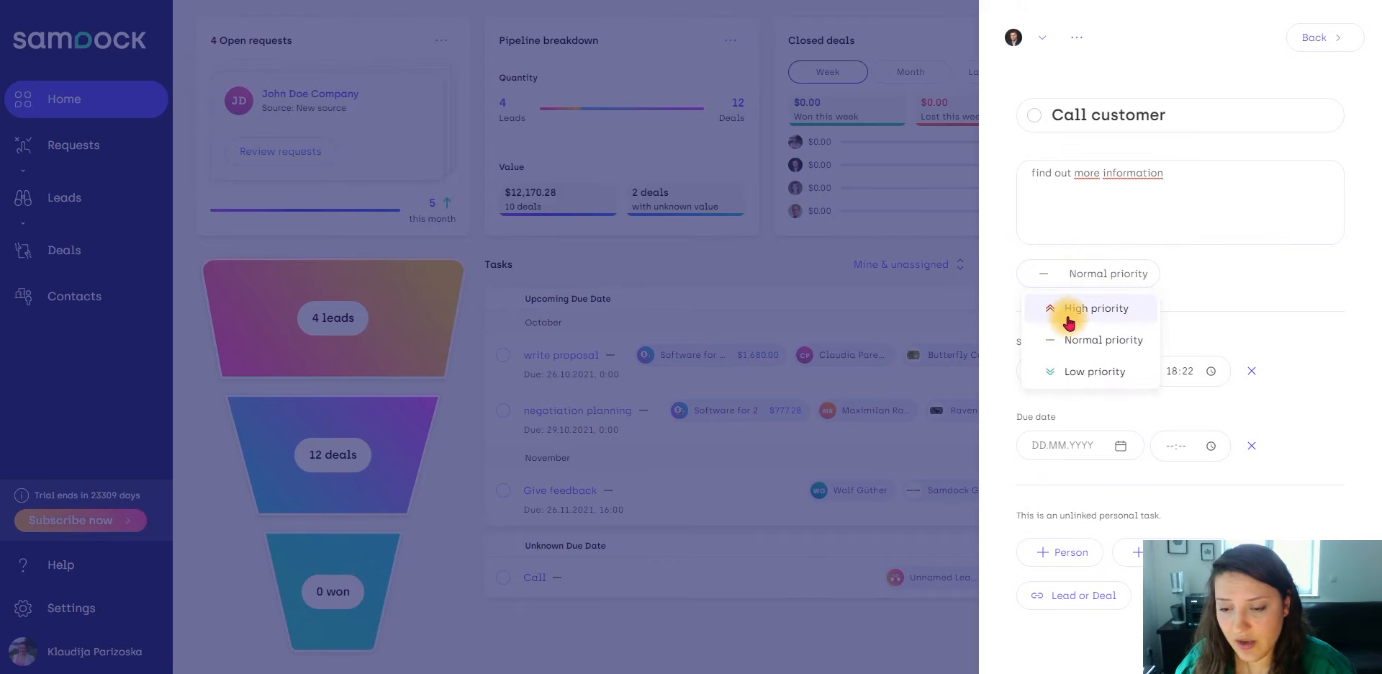
pyautogui.click(1065, 308)
pyautogui.click(1044, 459)
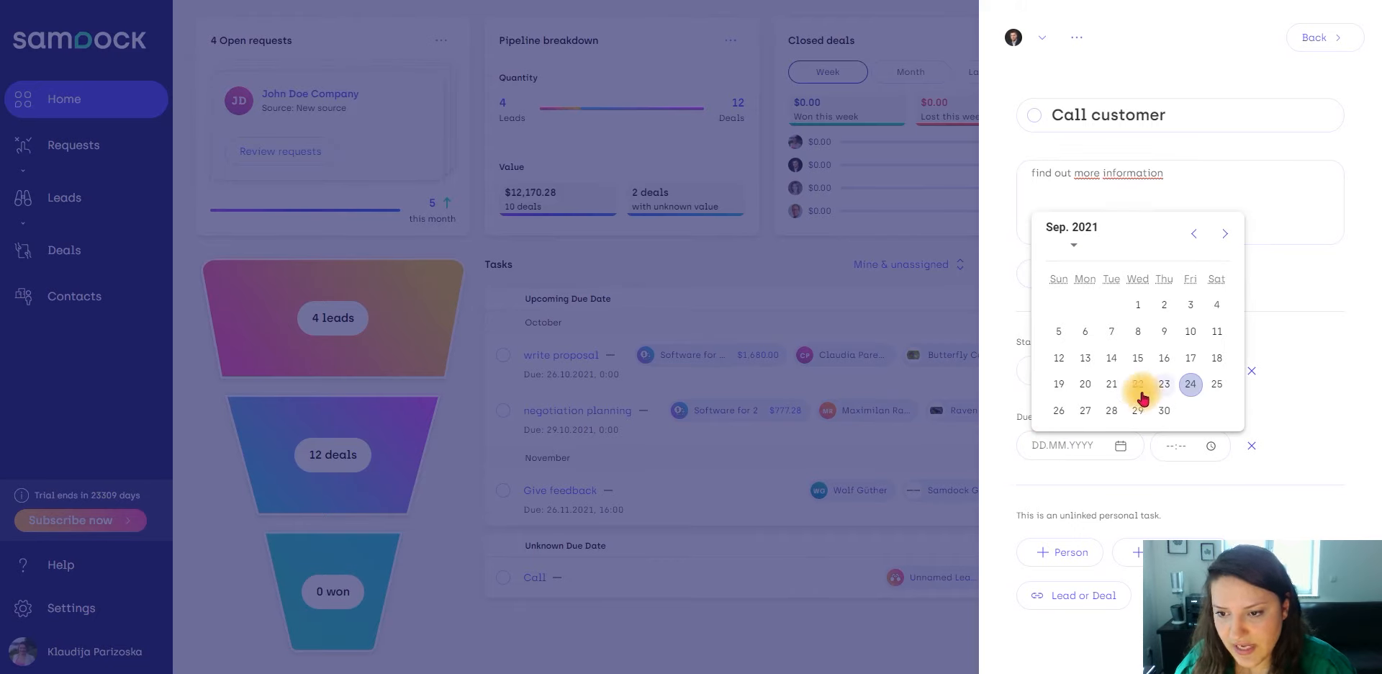
pyautogui.click(1094, 416)
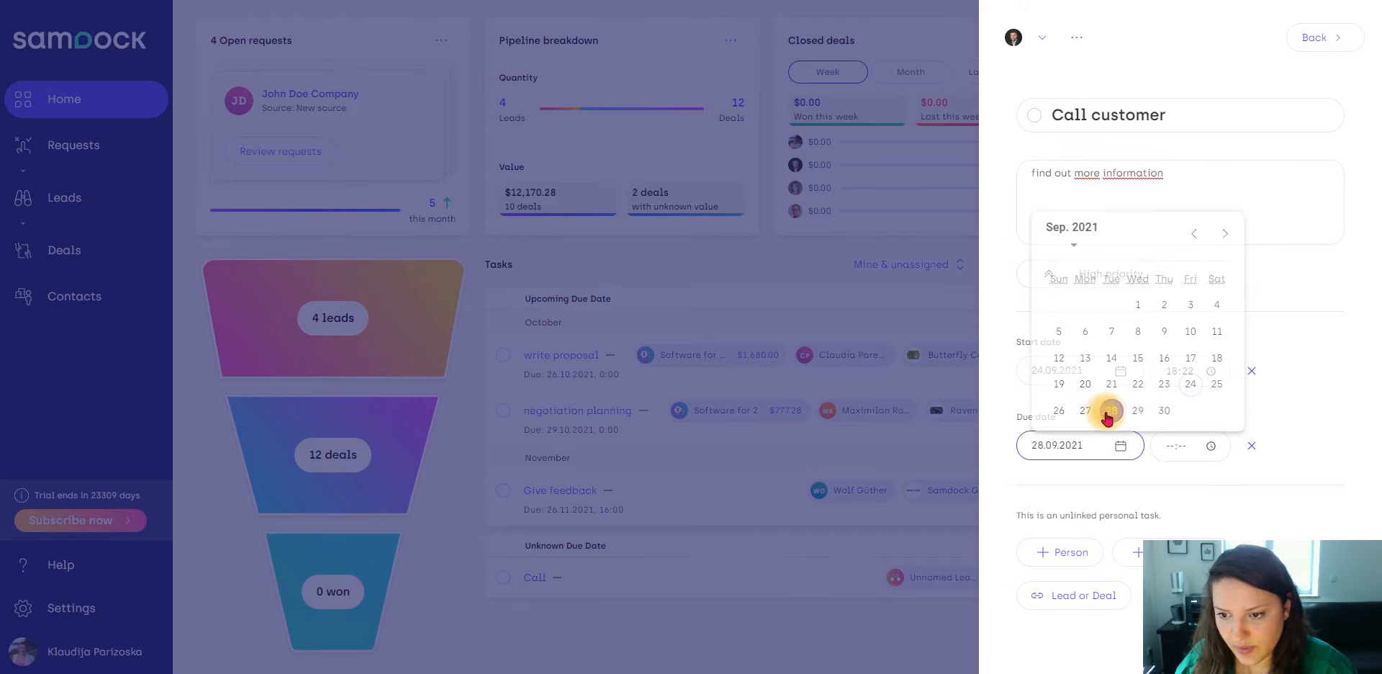
# - Link the Call customer task to the Butterfly Consulting contact and the Software for consultants deal, and return to the dashboard
pyautogui.click(1062, 555)
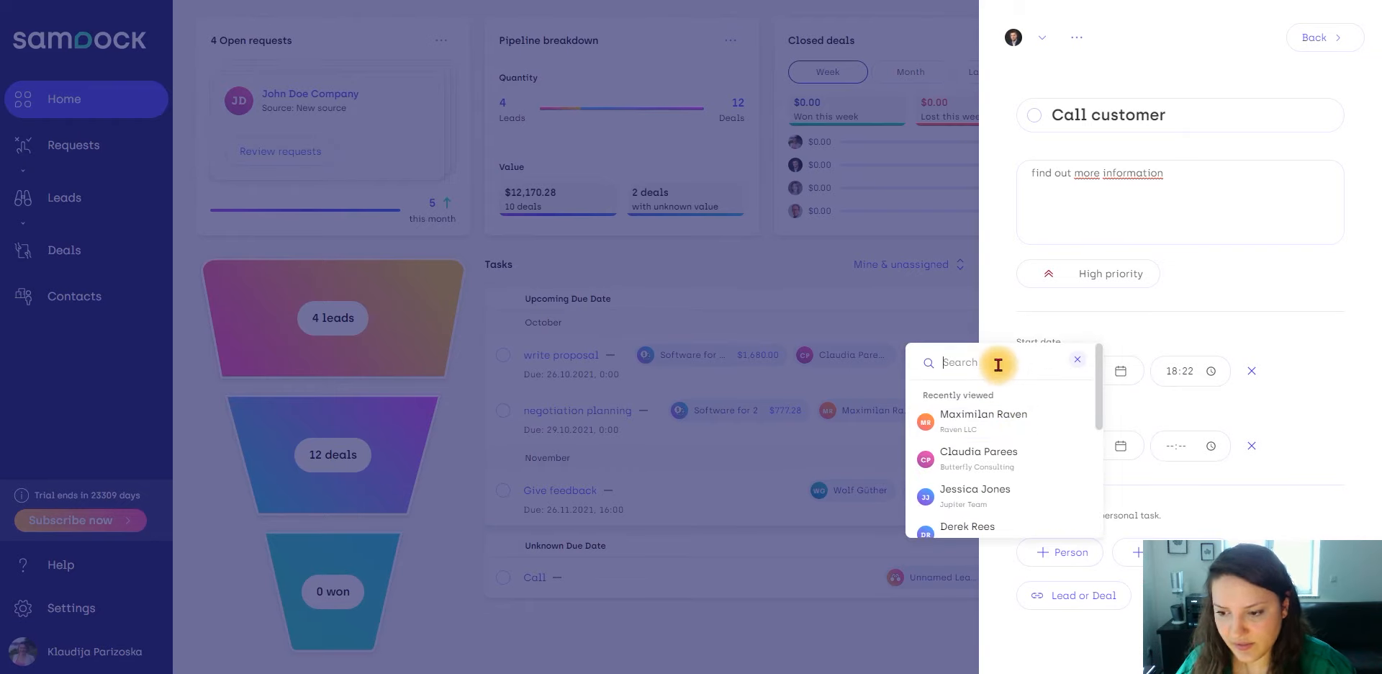
pyautogui.write('claud')
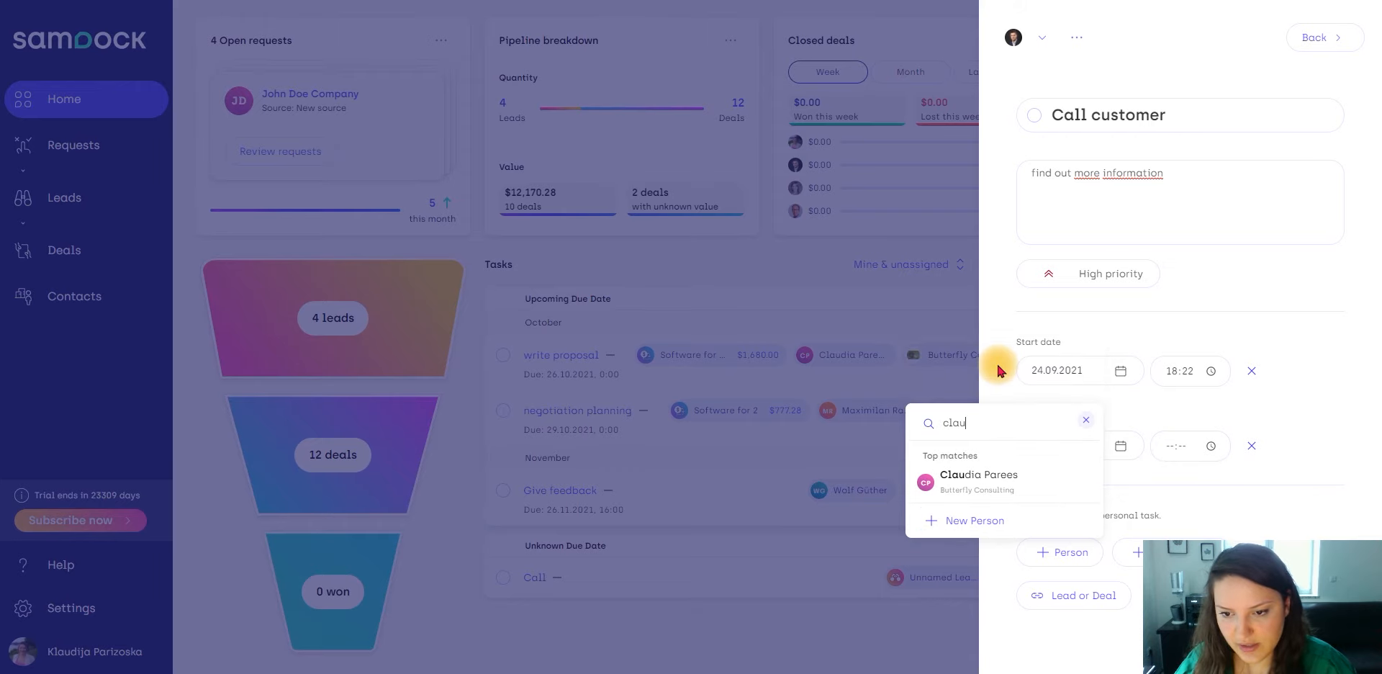
pyautogui.click(1009, 470)
pyautogui.scroll(-1, 1090, 579)
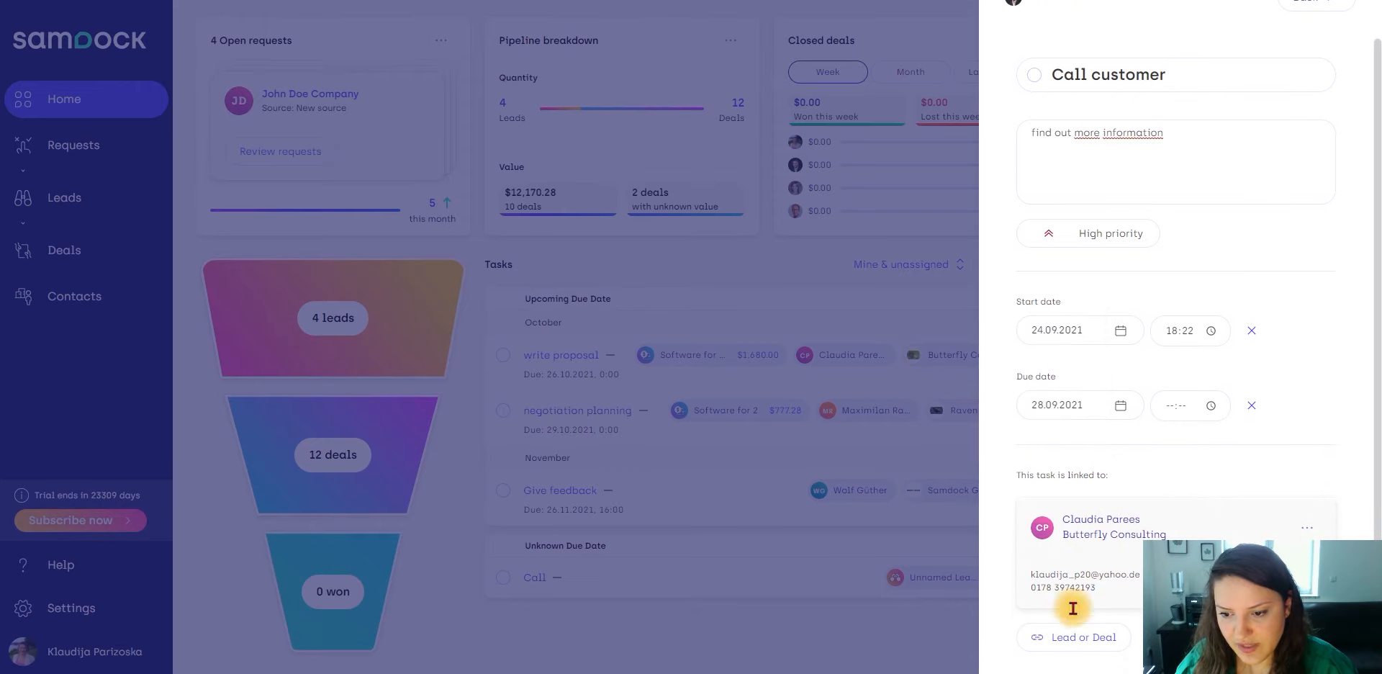
pyautogui.click(1065, 636)
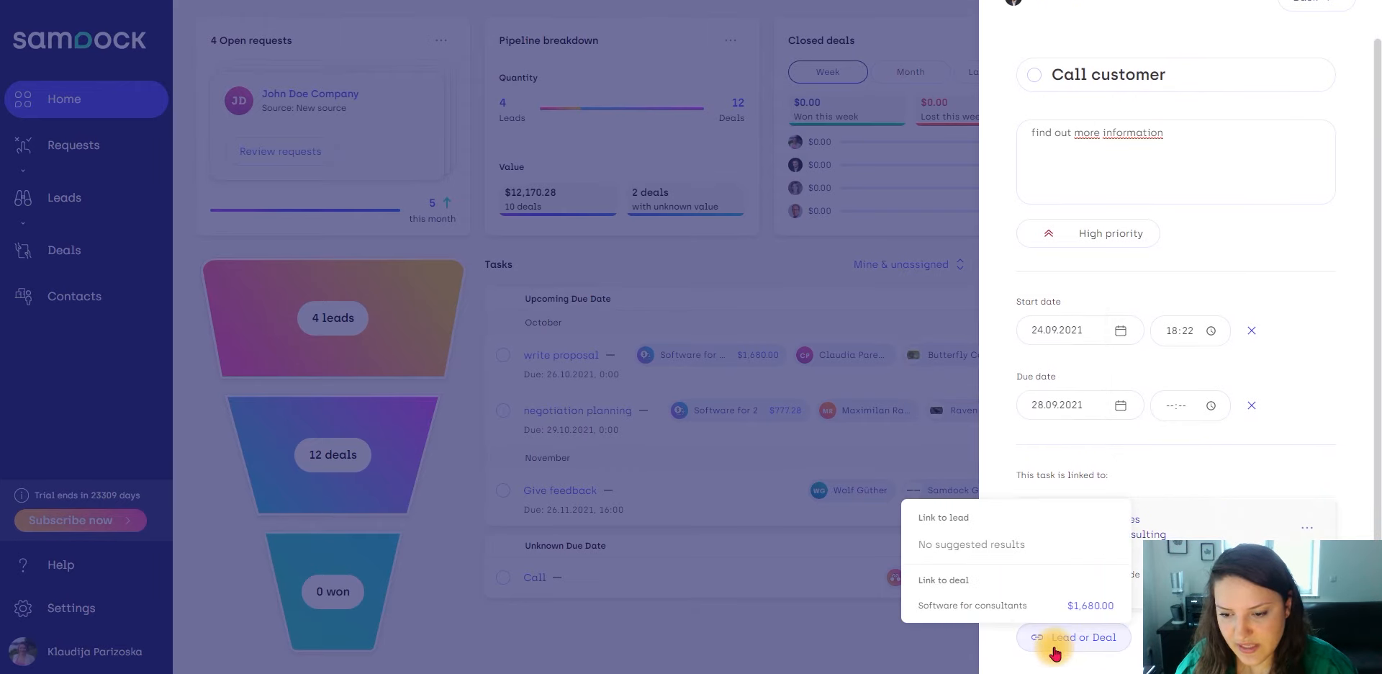
pyautogui.click(1003, 610)
pyautogui.scroll(-1, 1080, 611)
pyautogui.scroll(2, 1087, 611)
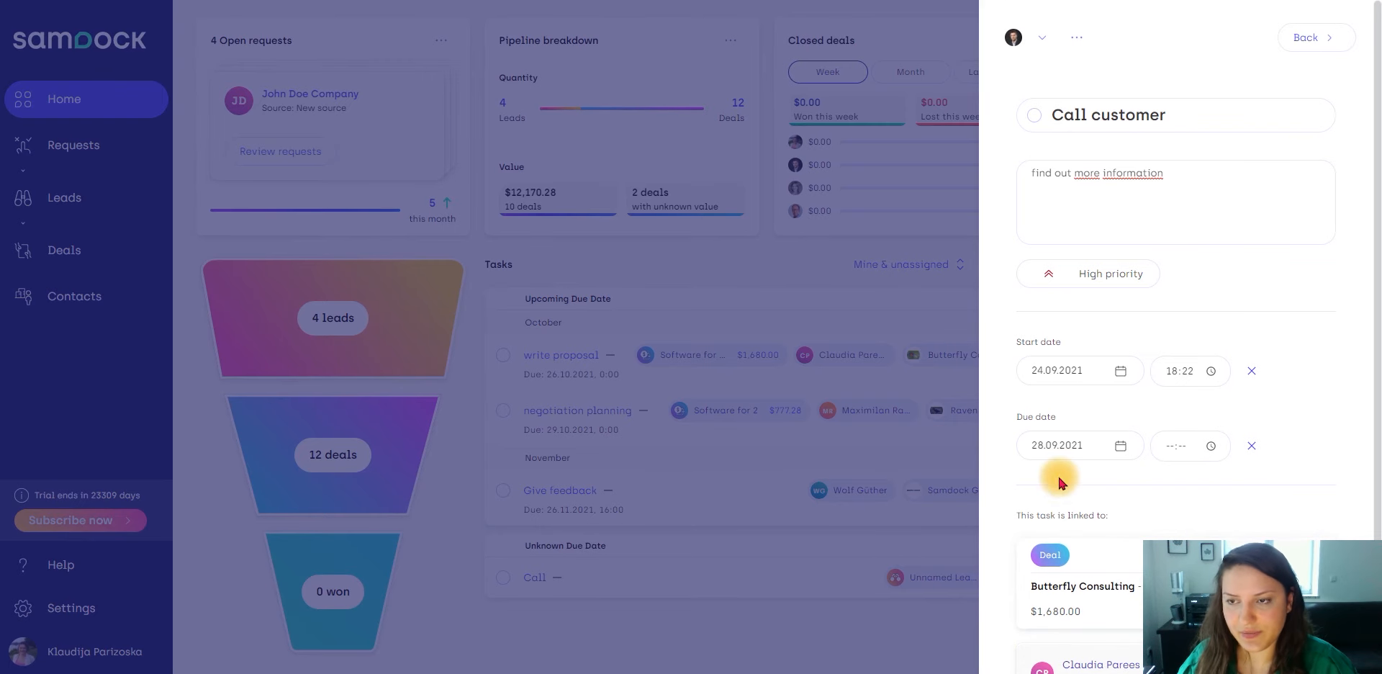
pyautogui.click(1300, 40)
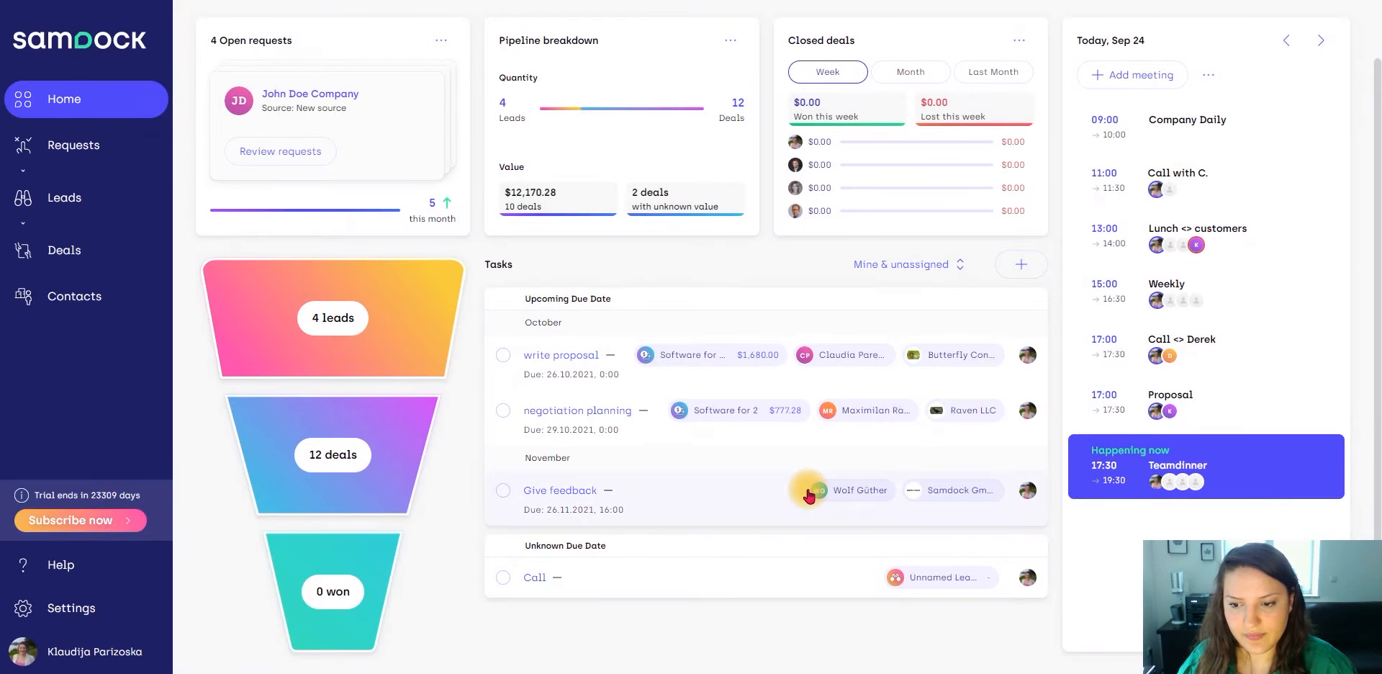
# - Open the list of help options
pyautogui.scroll(1, 808, 490)
pyautogui.scroll(-1, 810, 490)
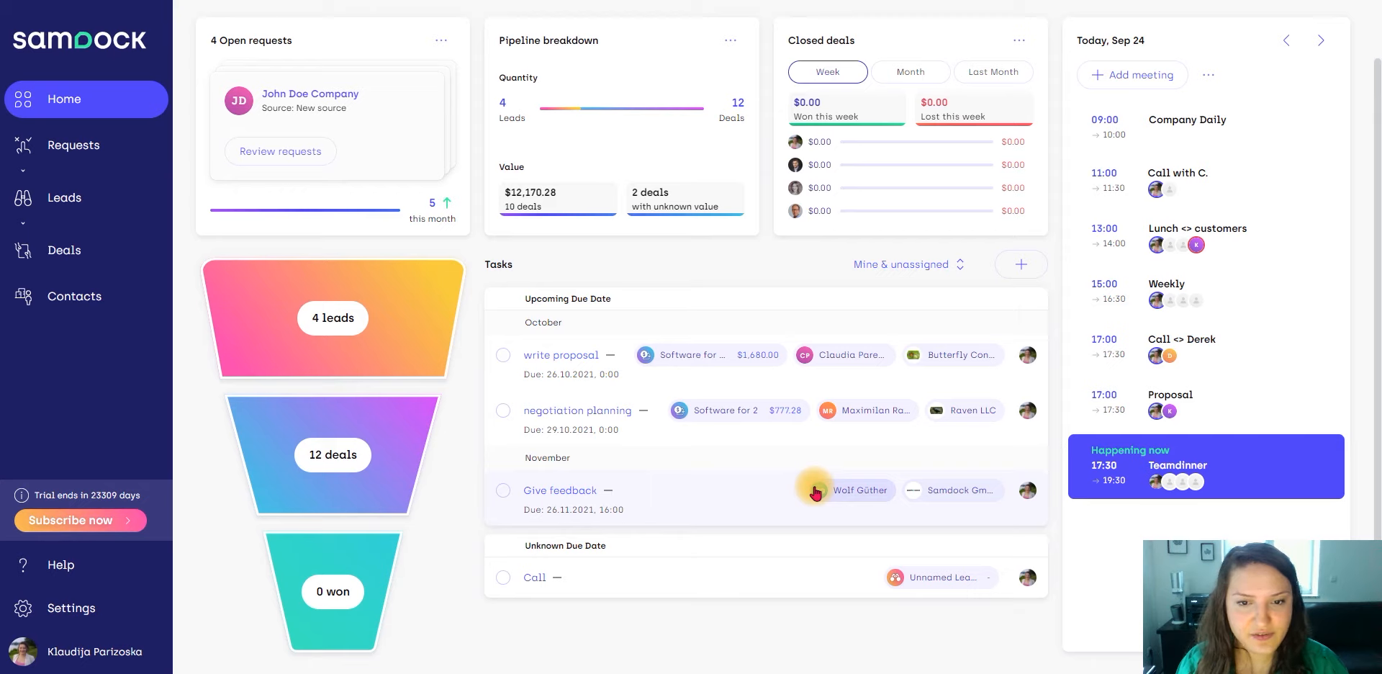
pyautogui.click(35, 573)
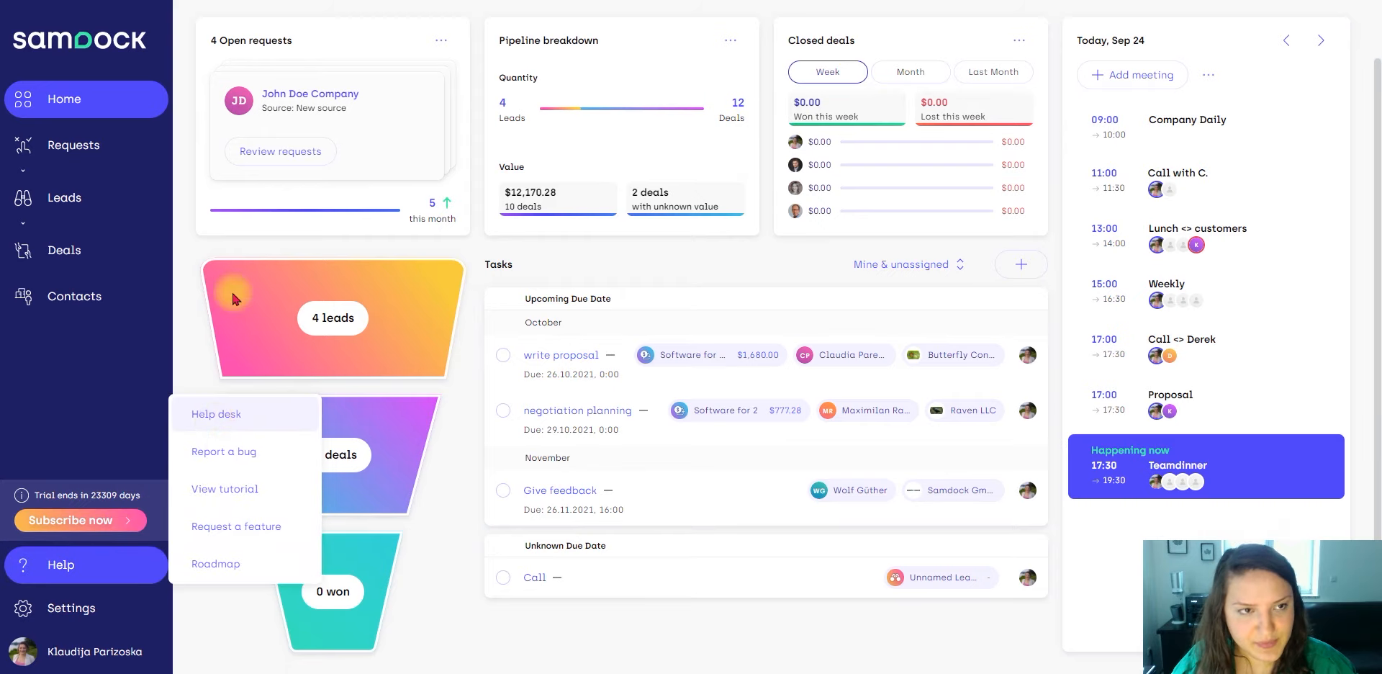
# - Open the help desk and look through its knowledge base categories and FAQ section
pyautogui.click(216, 414)
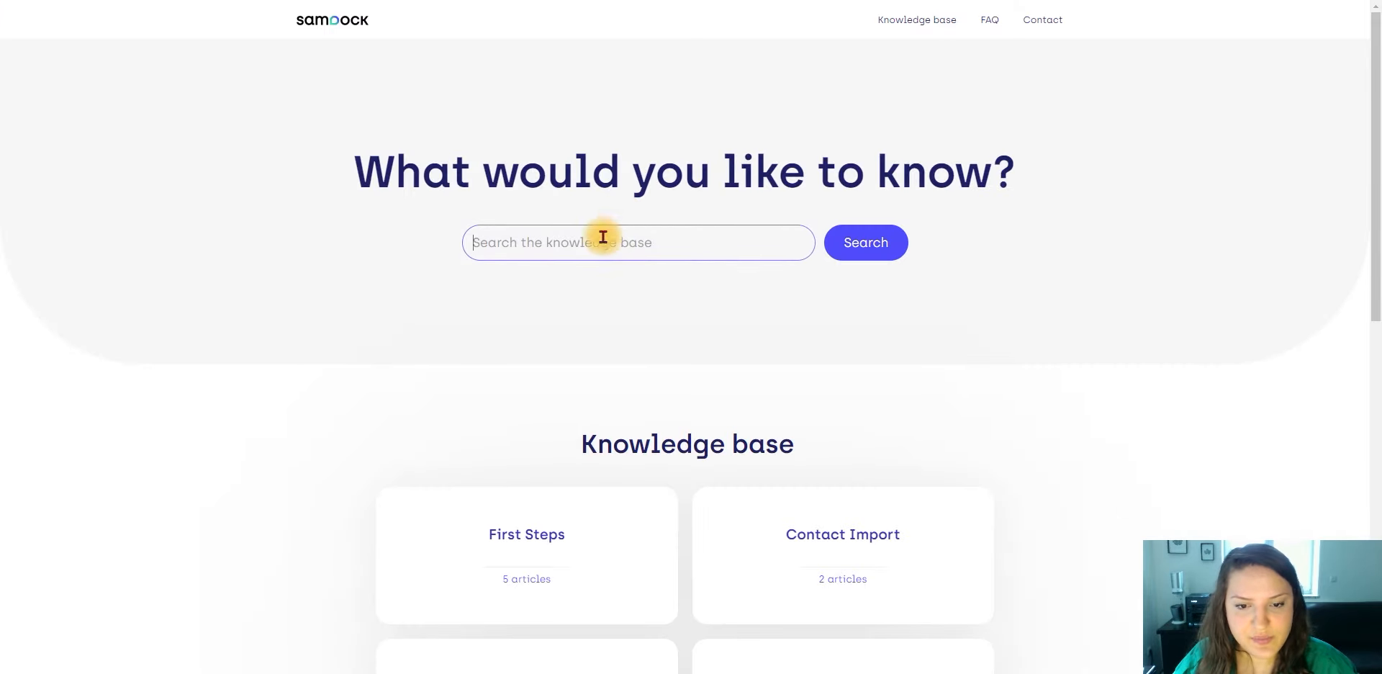
pyautogui.scroll(-5, 662, 446)
pyautogui.scroll(-3, 670, 463)
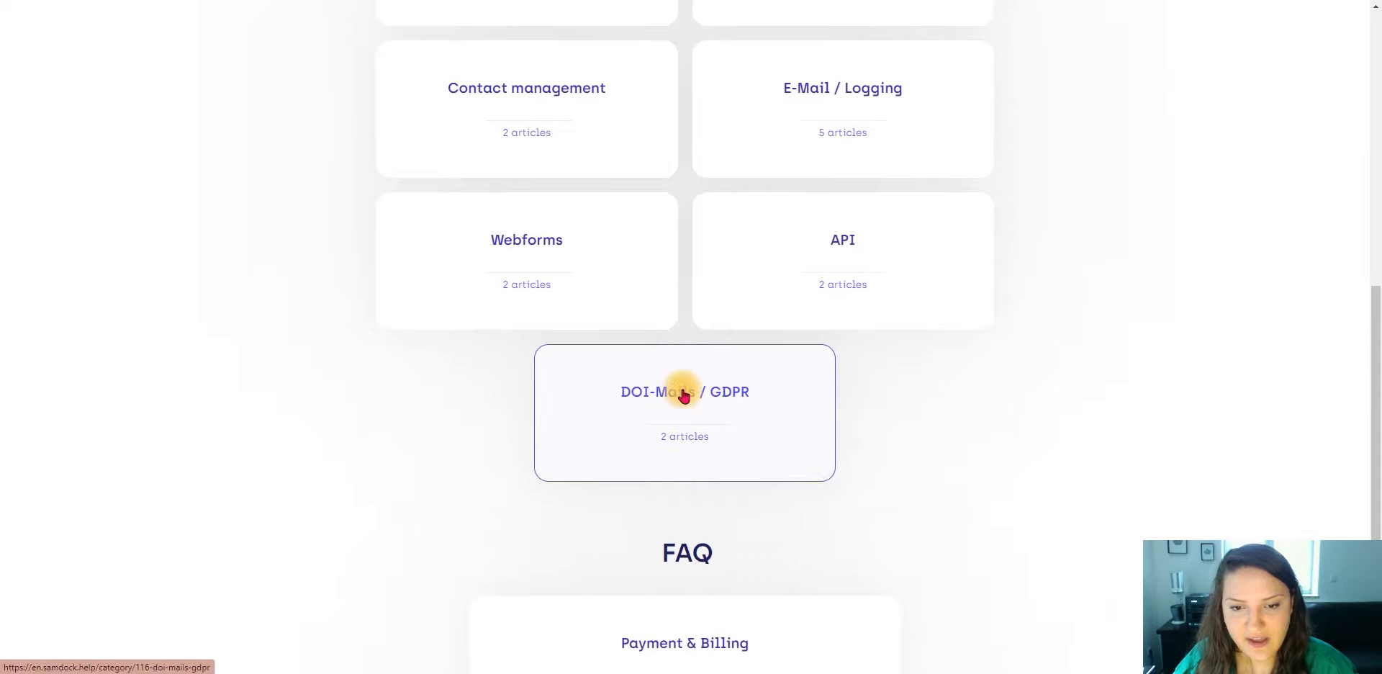
pyautogui.scroll(5, 675, 373)
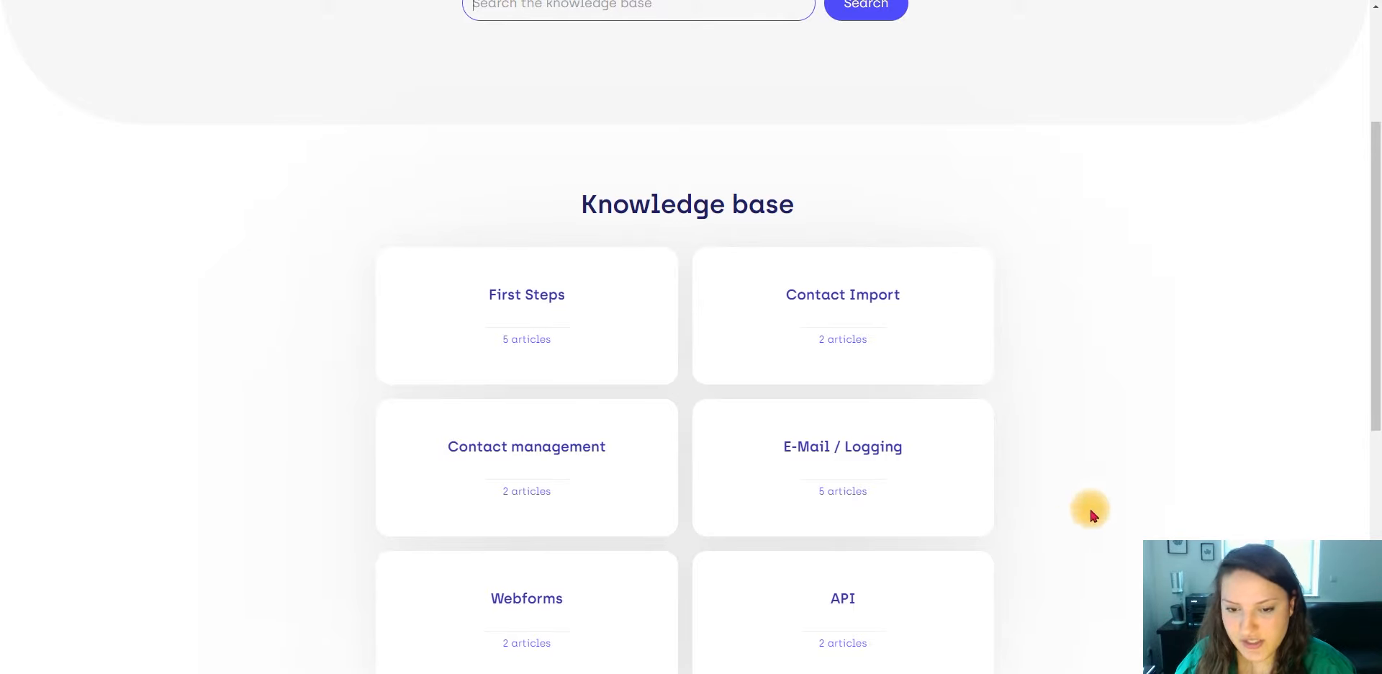
pyautogui.scroll(-5, 636, 115)
pyautogui.scroll(3, 725, 405)
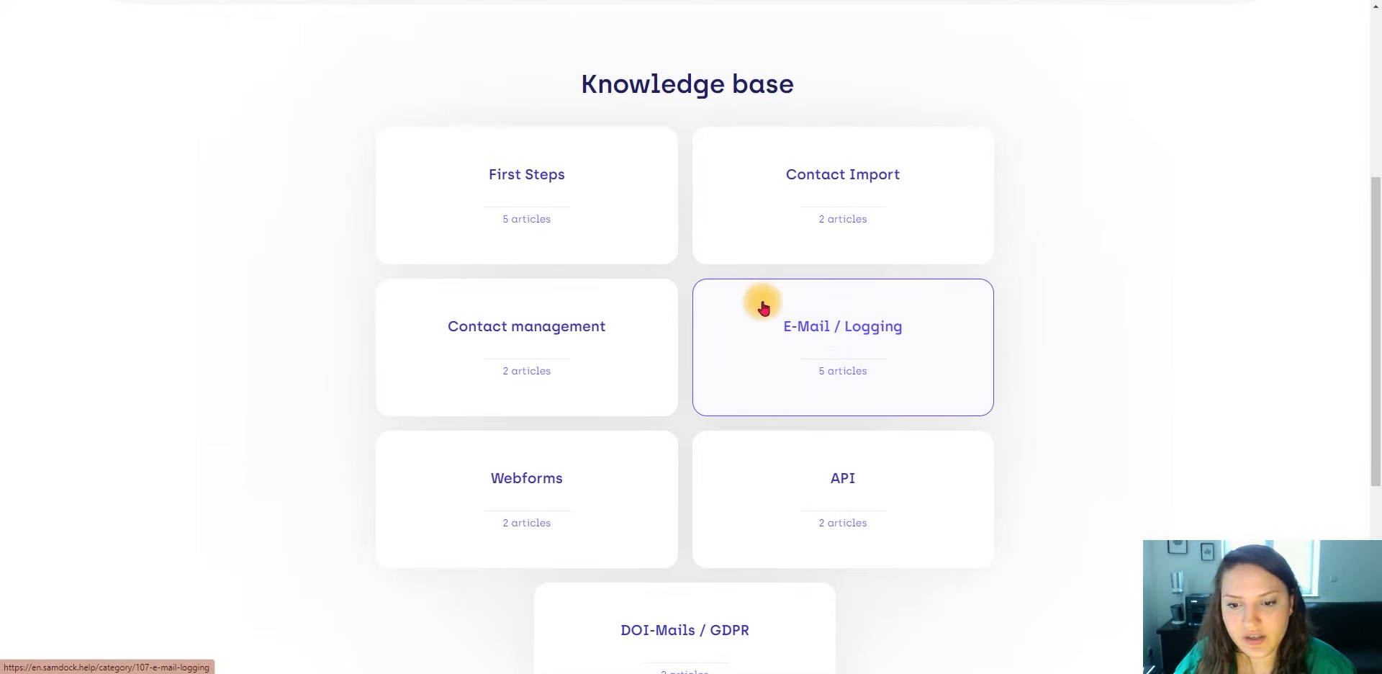
# - Read through the Contact import walkthrough in the Contact Import category, and return to the Samdock dashboard
pyautogui.click(844, 189)
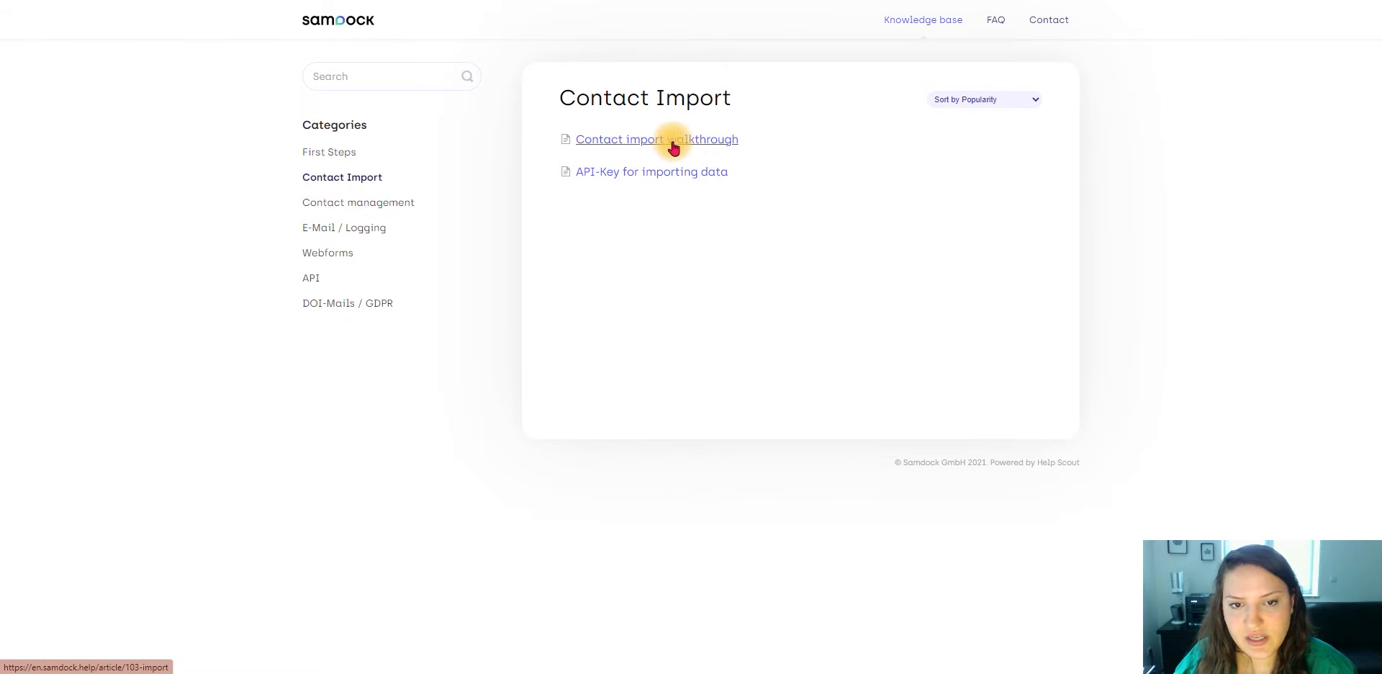
pyautogui.click(673, 144)
pyautogui.scroll(-10, 763, 450)
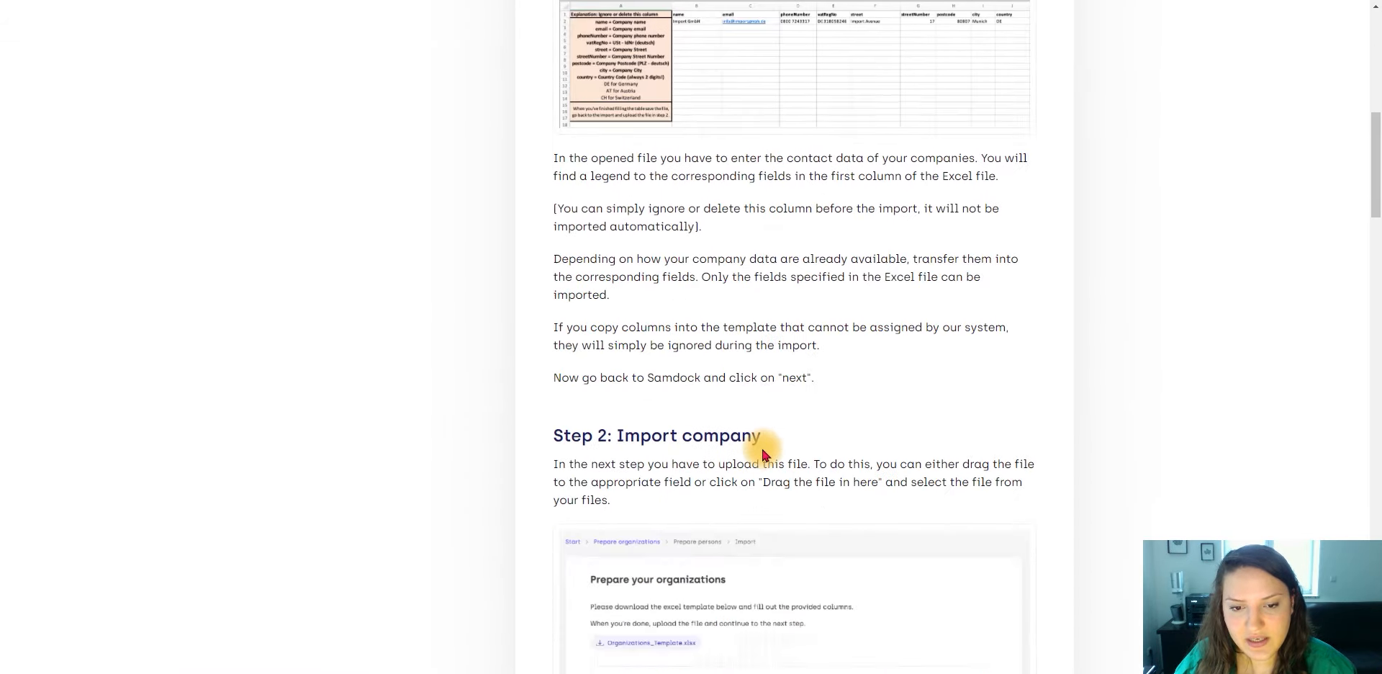
pyautogui.scroll(-6, 763, 452)
pyautogui.scroll(16, 792, 403)
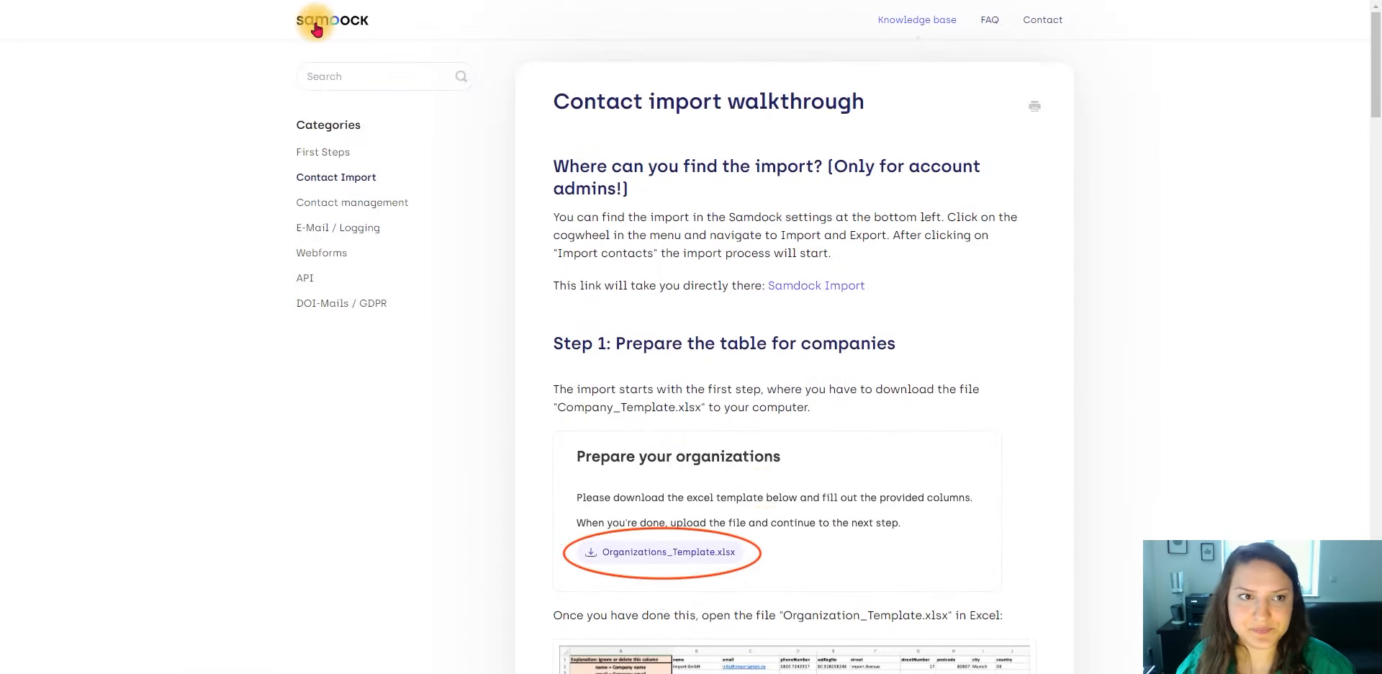
pyautogui.click(316, 27)
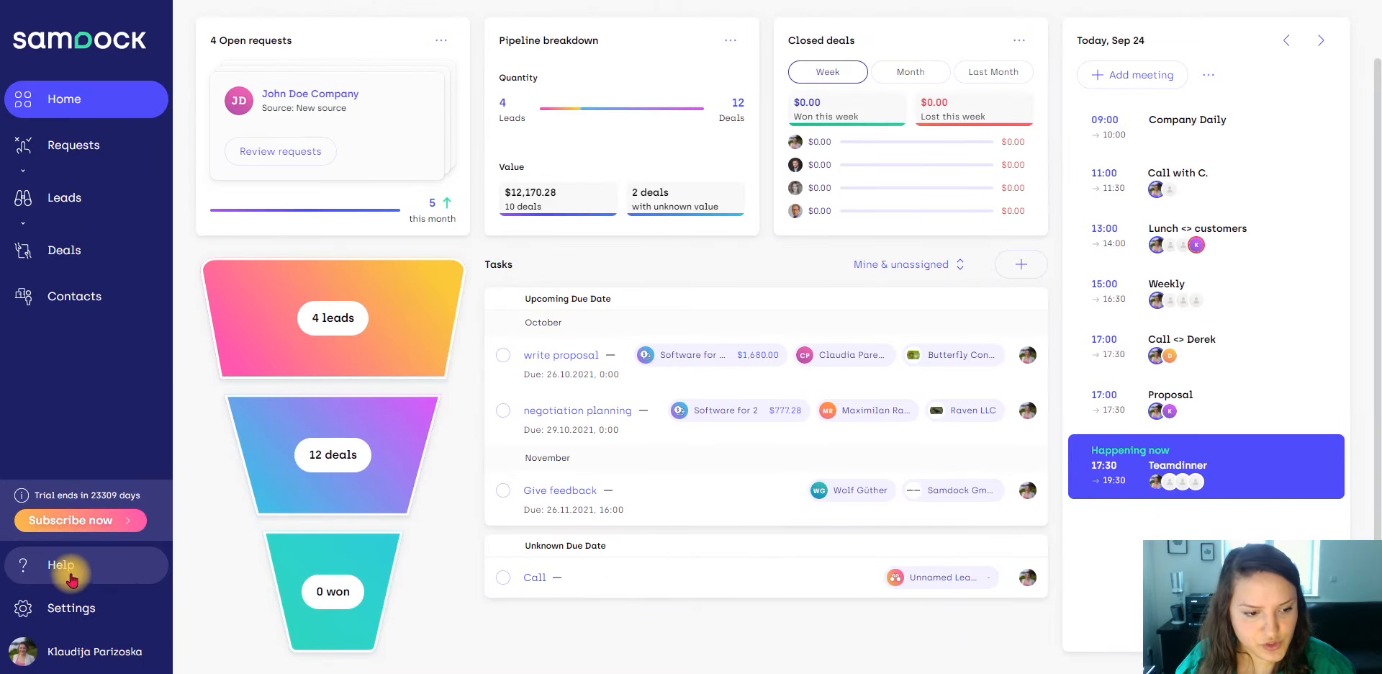
# - Open the Integrations settings, view the authorization request for connecting lexoffice, and return without granting access
pyautogui.click(67, 606)
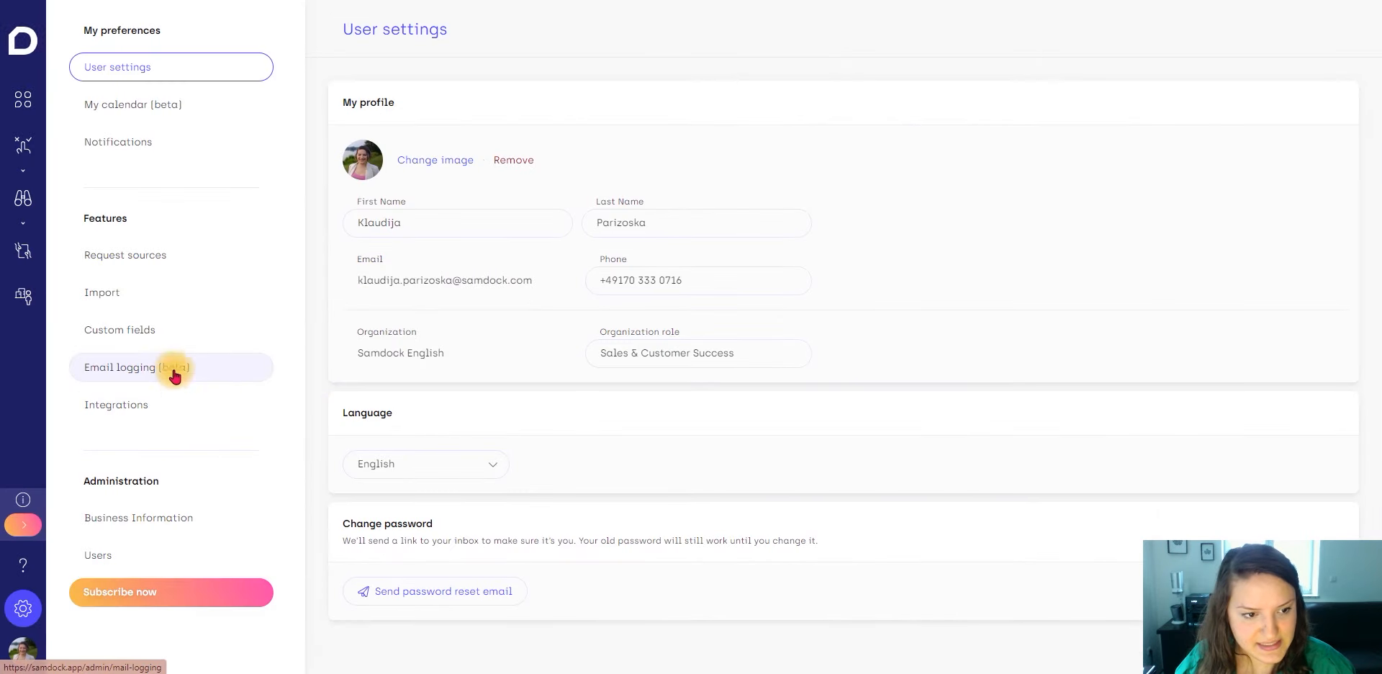
pyautogui.click(149, 403)
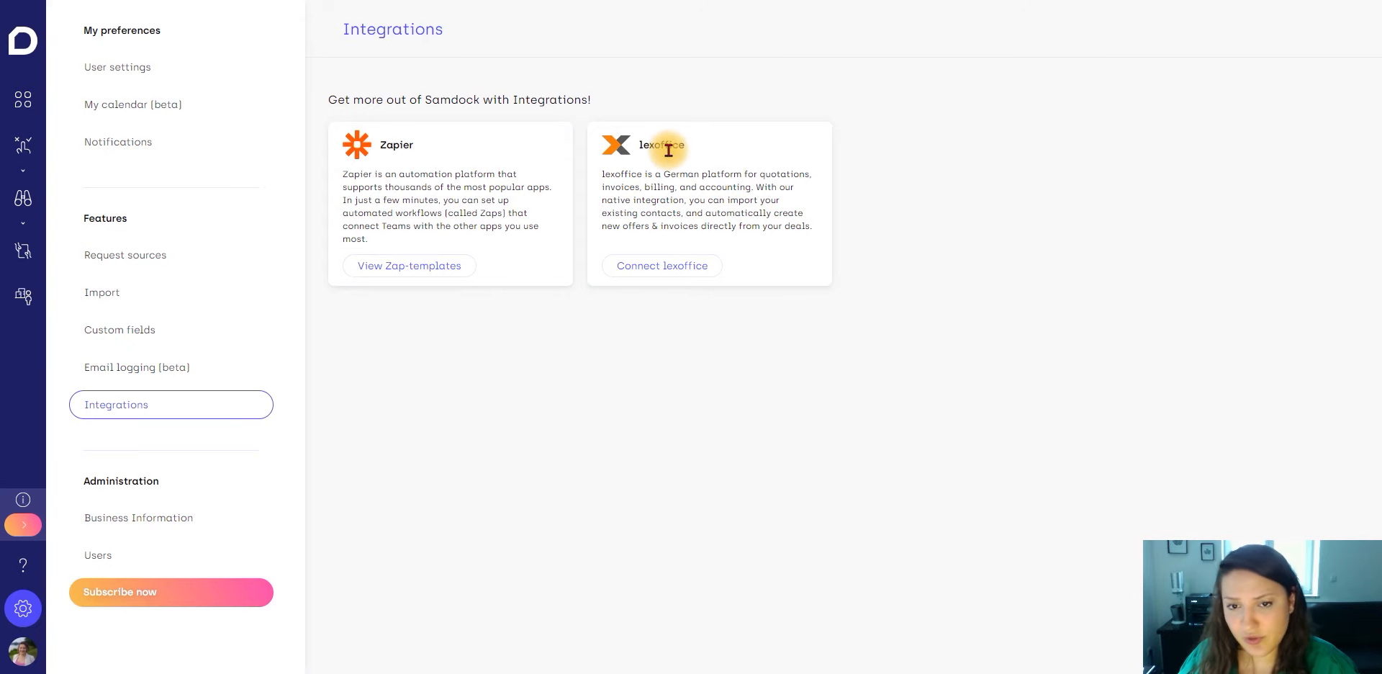
pyautogui.click(661, 266)
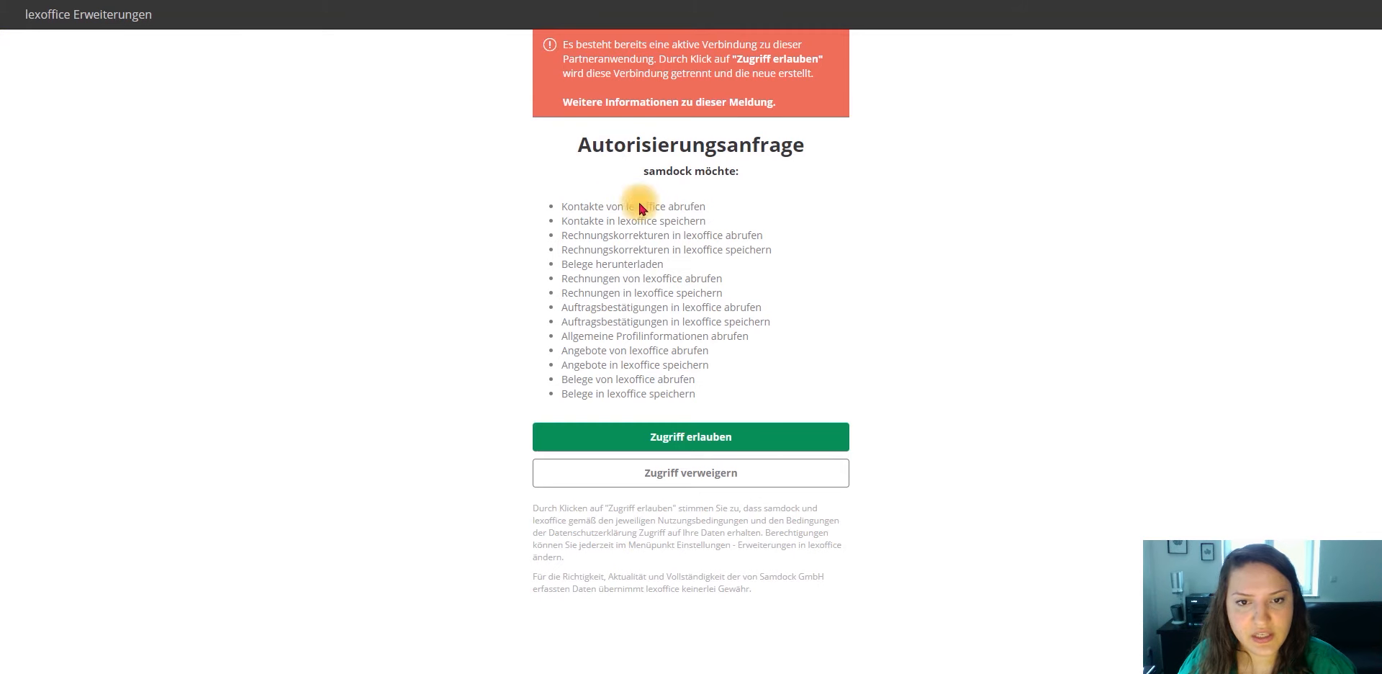
pyautogui.hotkey('alt', 'Left')
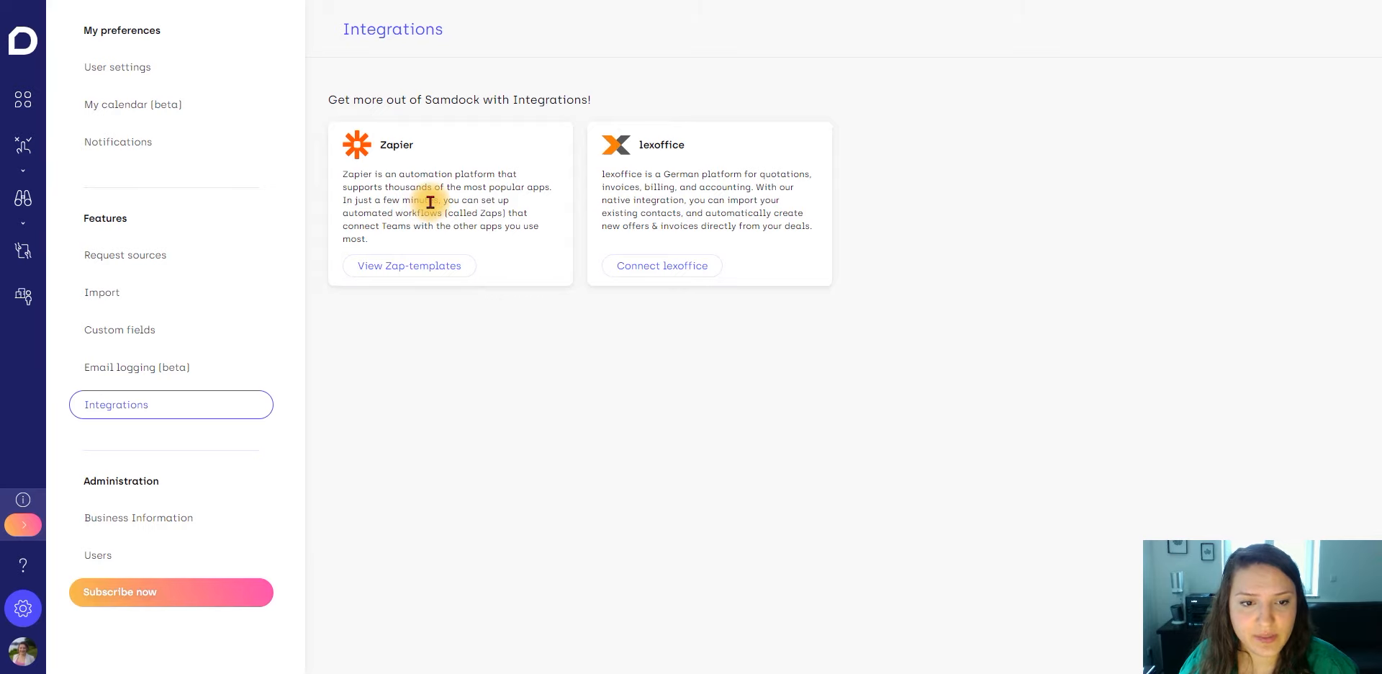
# - View Samdock's Zap templates on Zapier and browse the directory of most popular Zapier apps
pyautogui.click(394, 271)
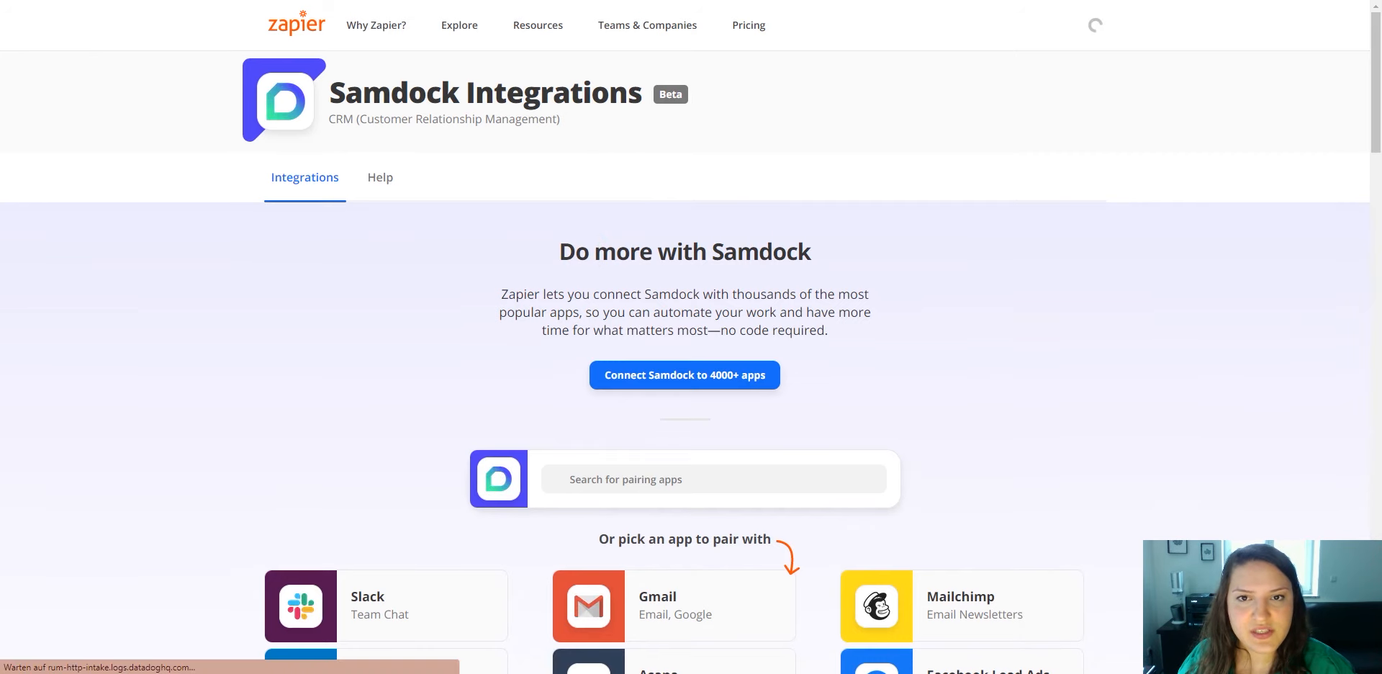
pyautogui.hotkey('ctrl', 't')
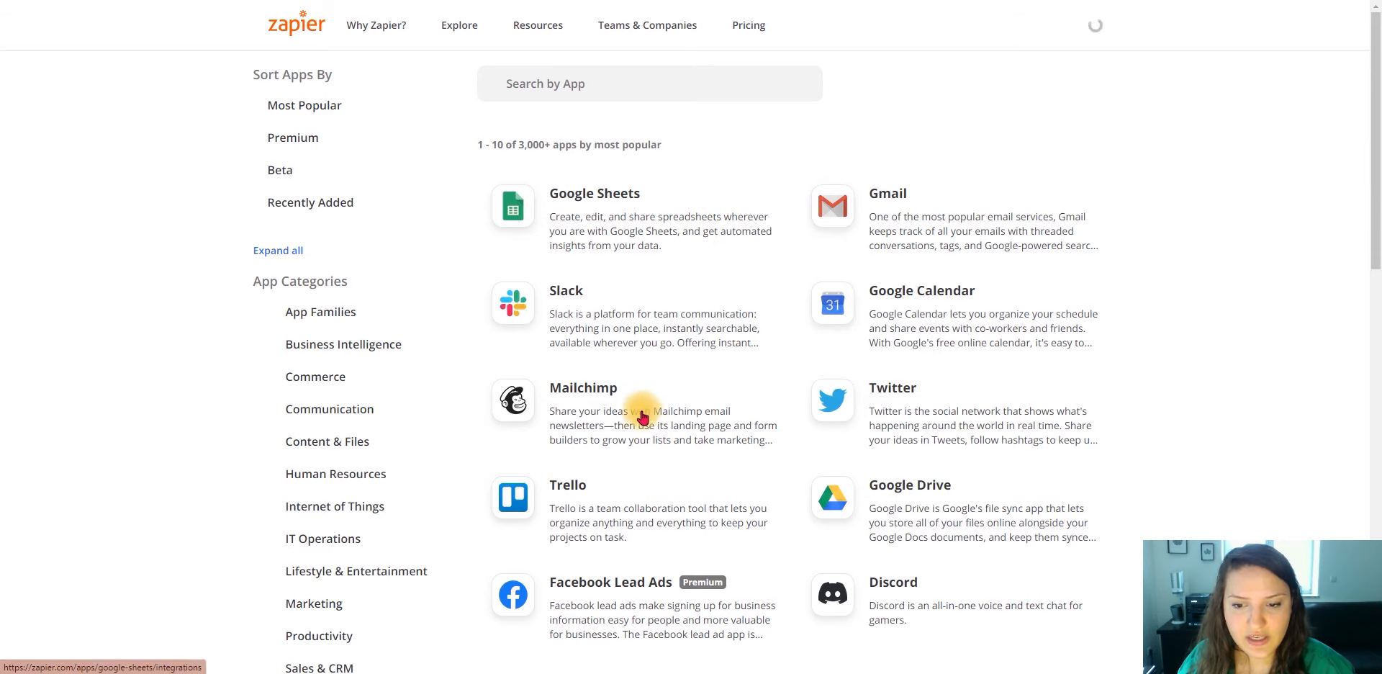
pyautogui.scroll(-5, 640, 432)
pyautogui.scroll(2, 639, 428)
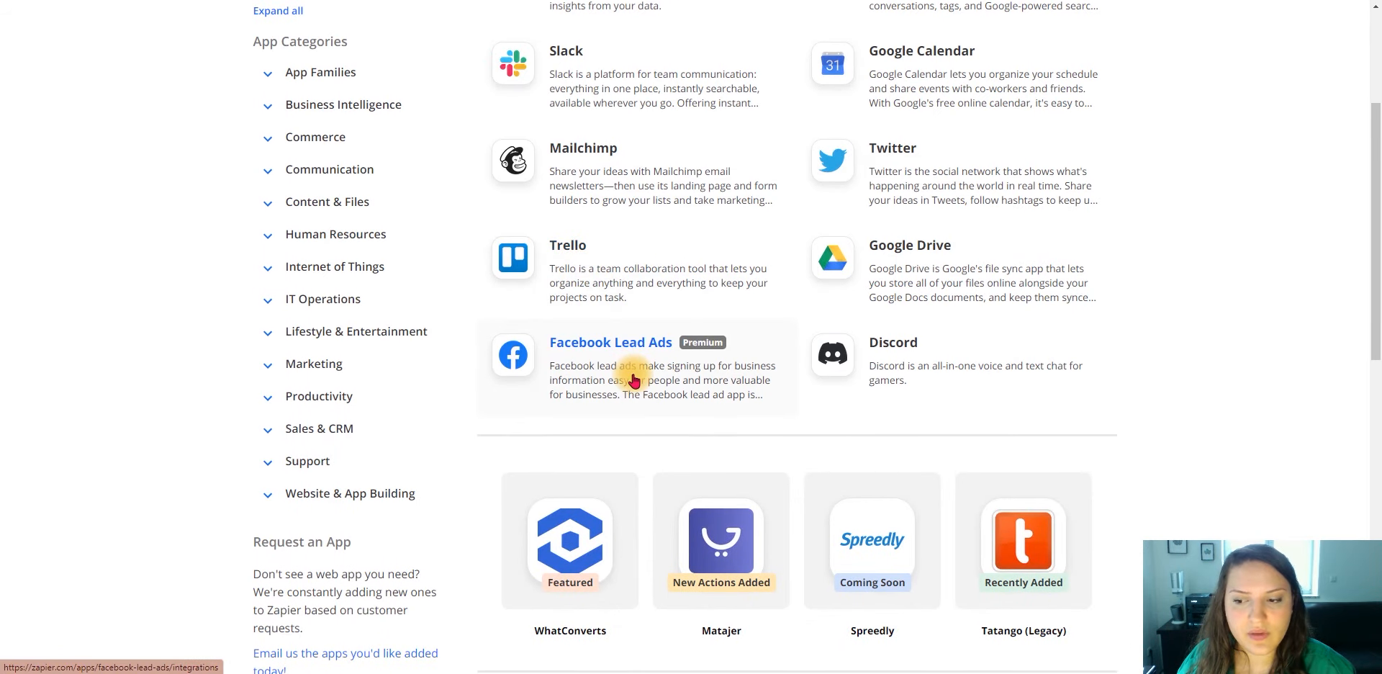
pyautogui.scroll(2, 637, 381)
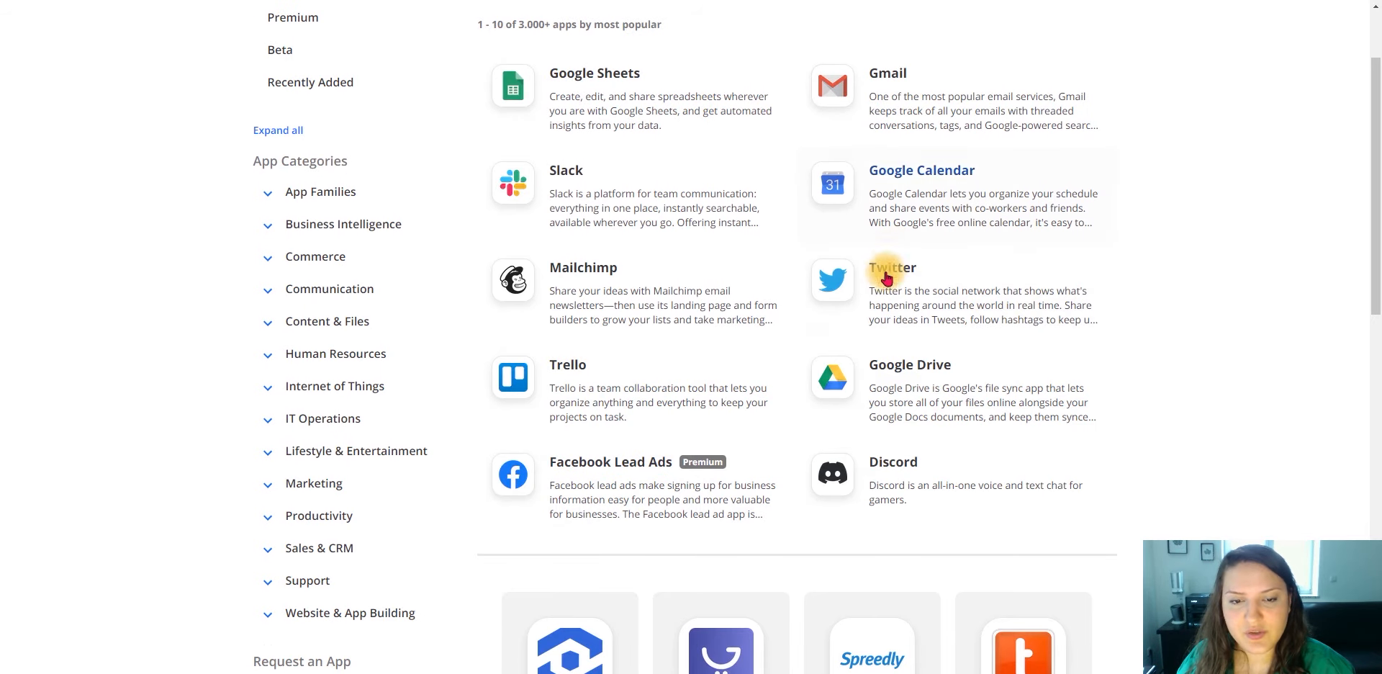
pyautogui.scroll(2, 894, 272)
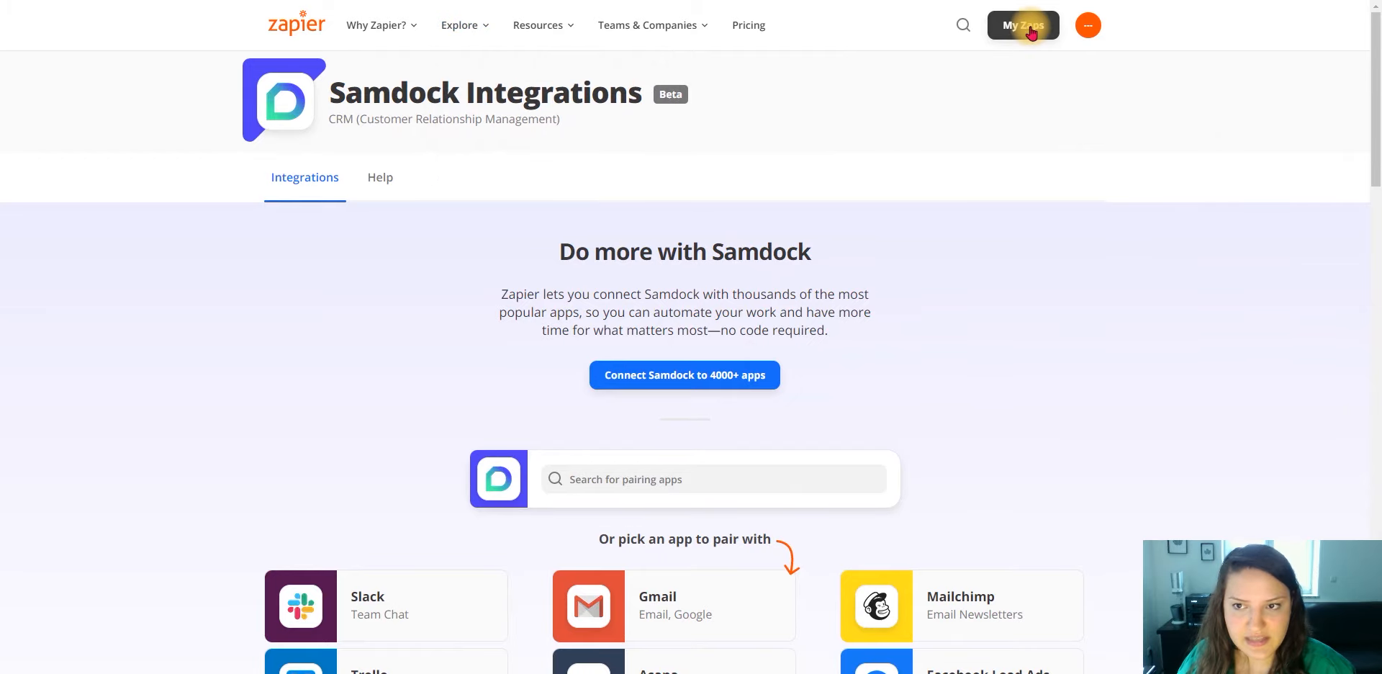
# - Look through the account's own Zaps and open the unnamed multi-step Zap running from Samdock to Slack
pyautogui.click(1031, 31)
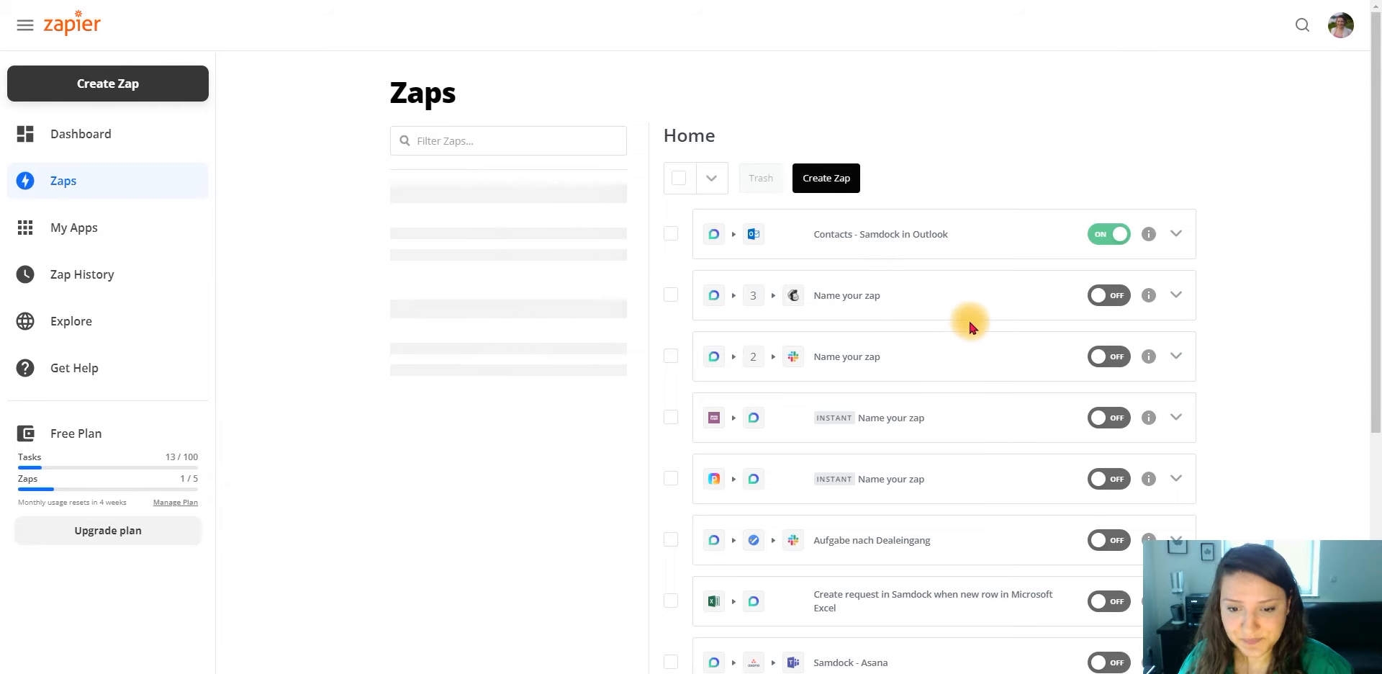
pyautogui.scroll(-5, 969, 321)
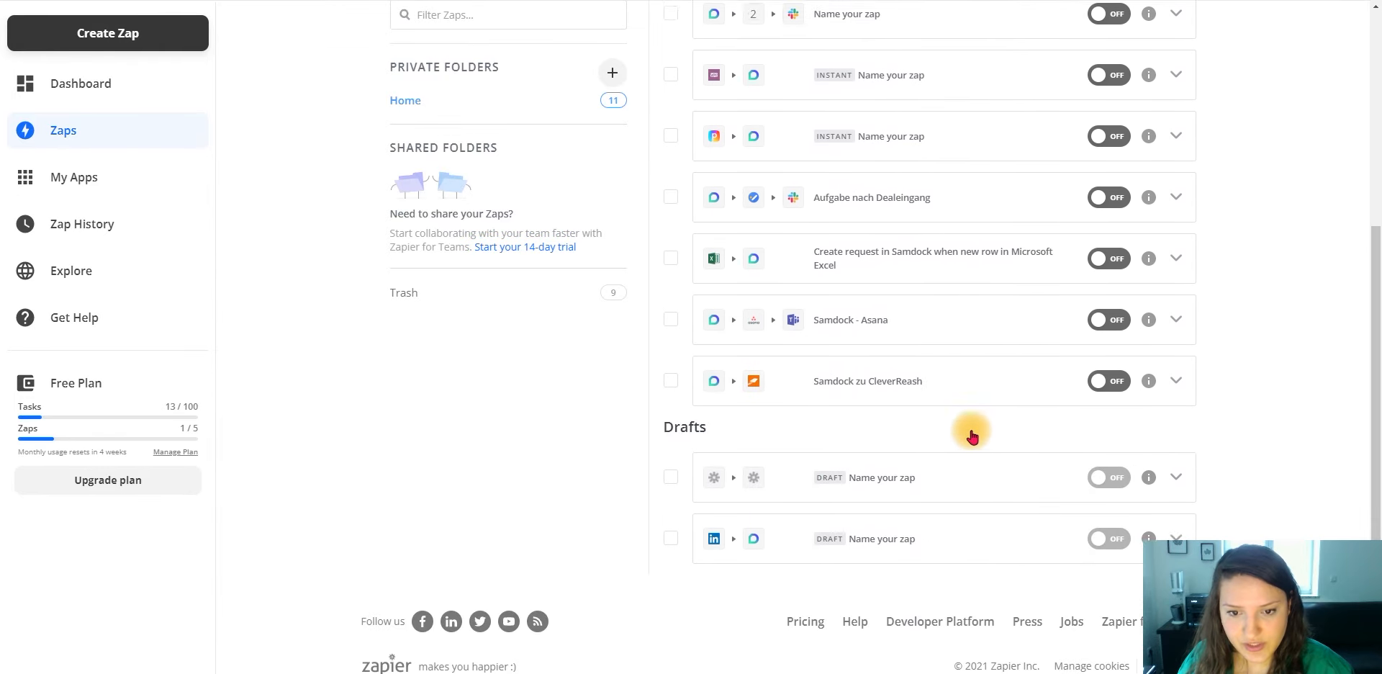
pyautogui.scroll(5, 972, 436)
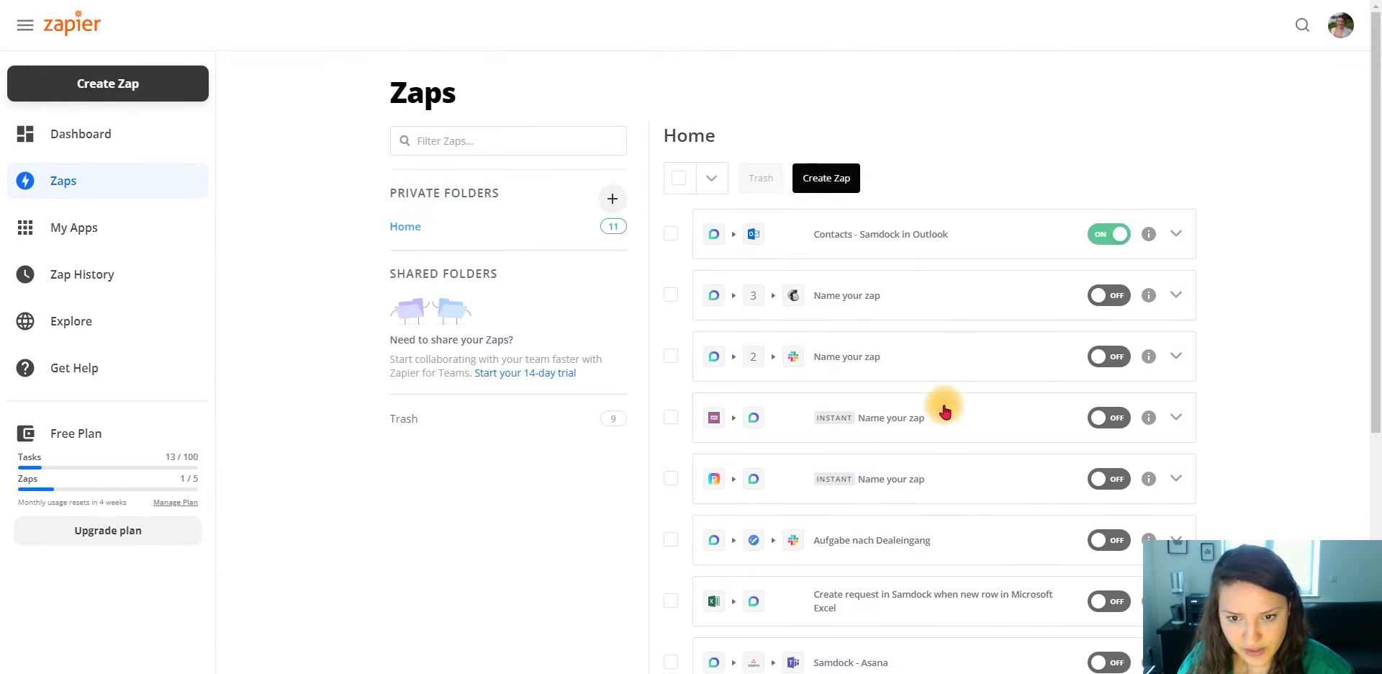
pyautogui.click(856, 362)
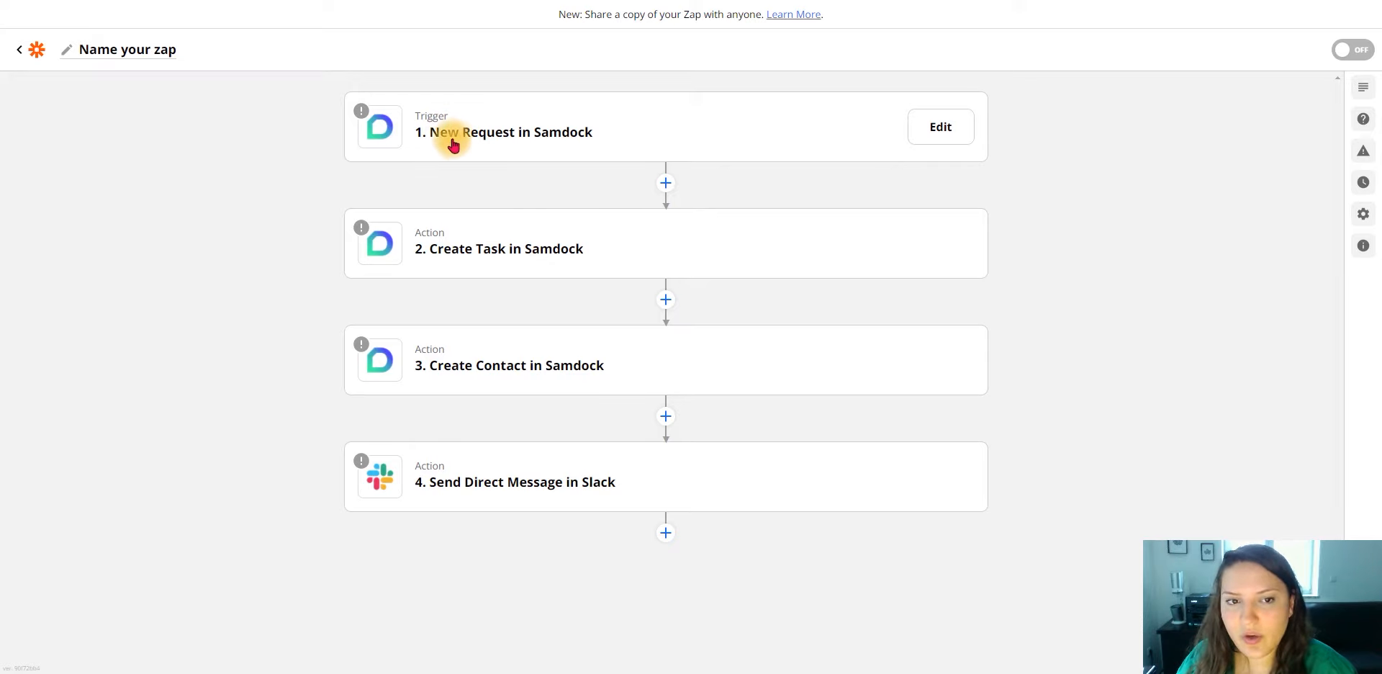
# - Switch to Samdock to view the request inbox, and return to the Slack Zap in Zapier
pyautogui.click(79, 2)
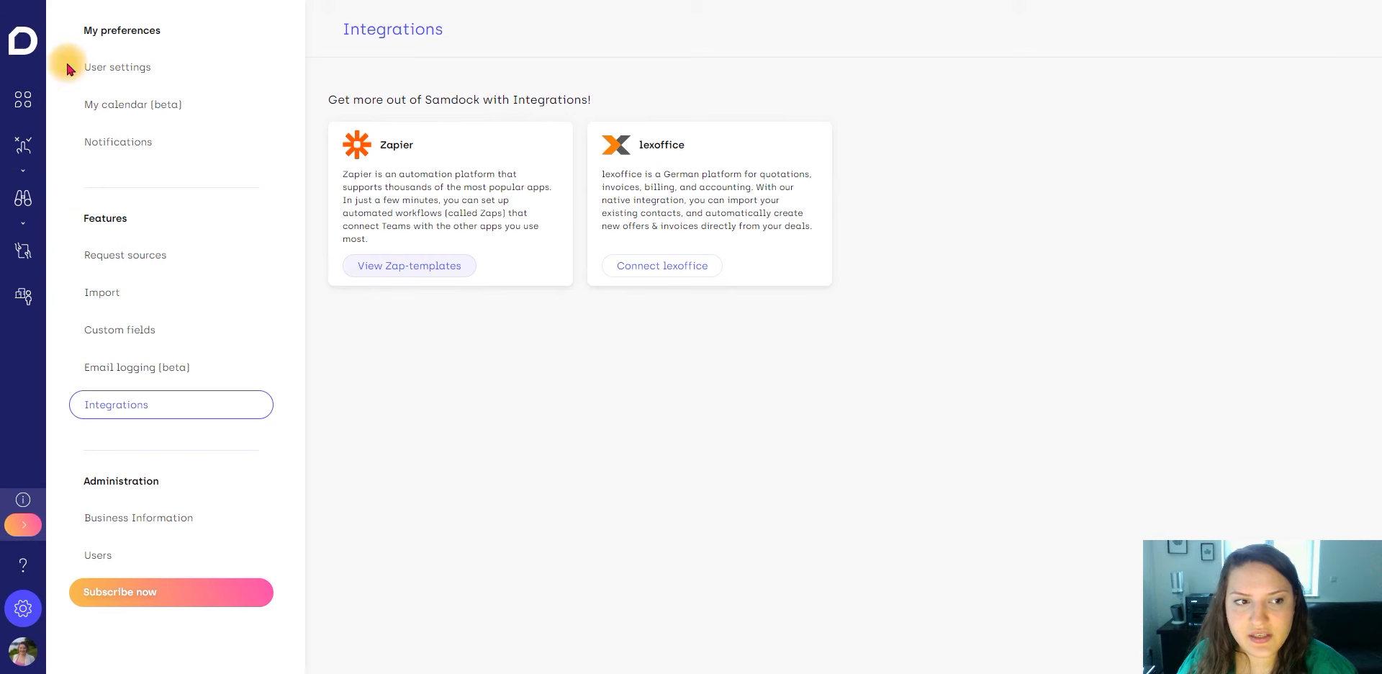
pyautogui.click(21, 160)
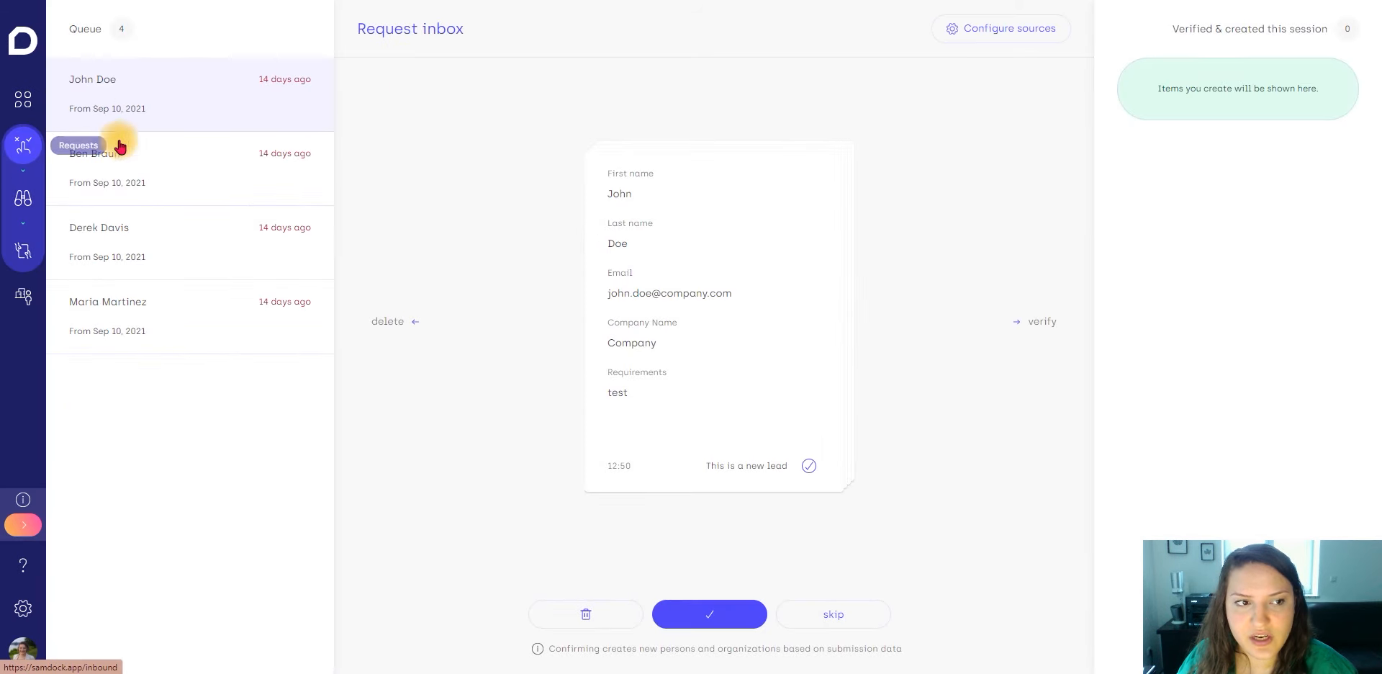
pyautogui.click(288, 1)
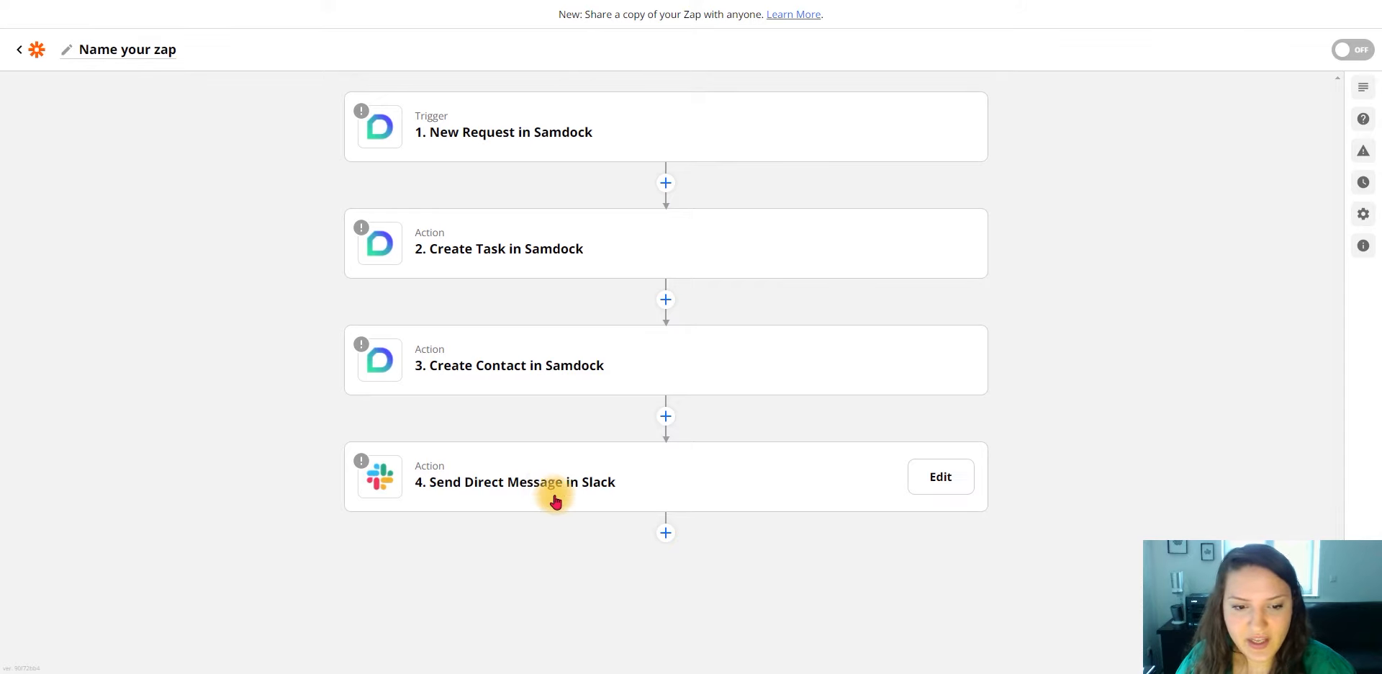
# - Go back to the list of Zaps and open the Samdock - Asana Zap
pyautogui.click(23, 51)
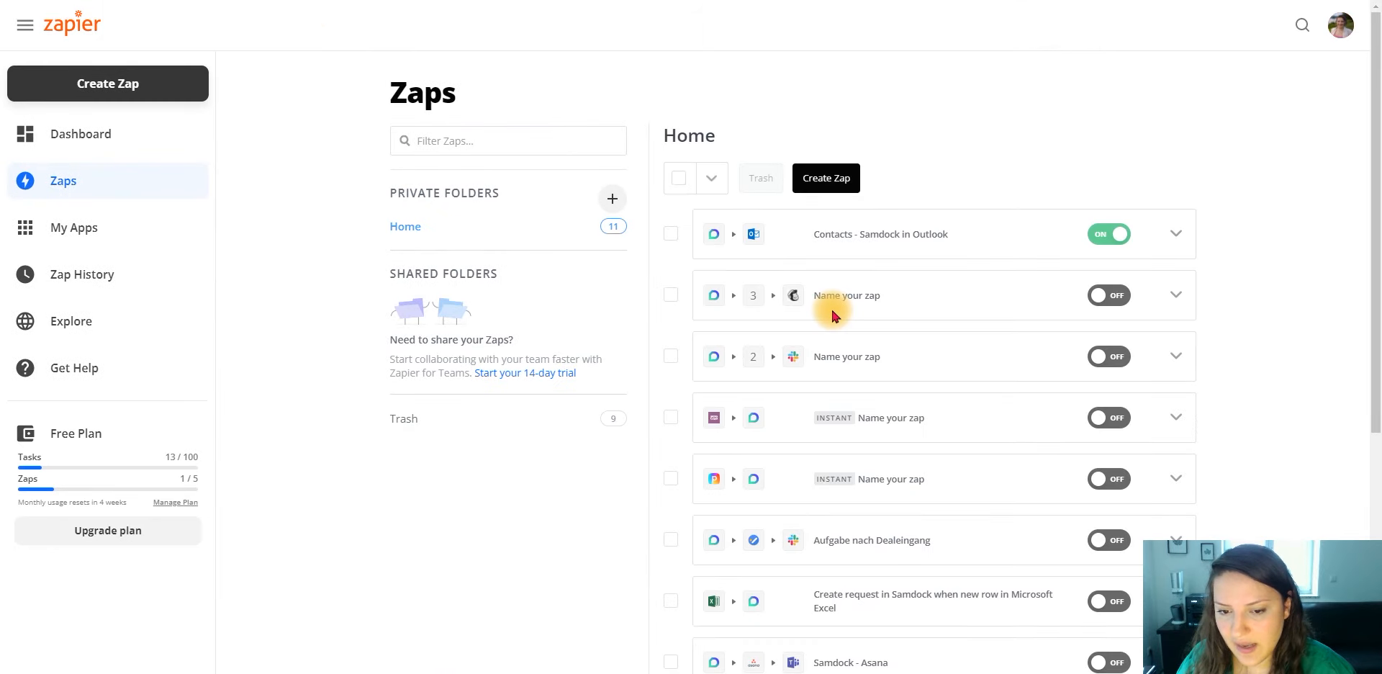
pyautogui.scroll(-3, 832, 315)
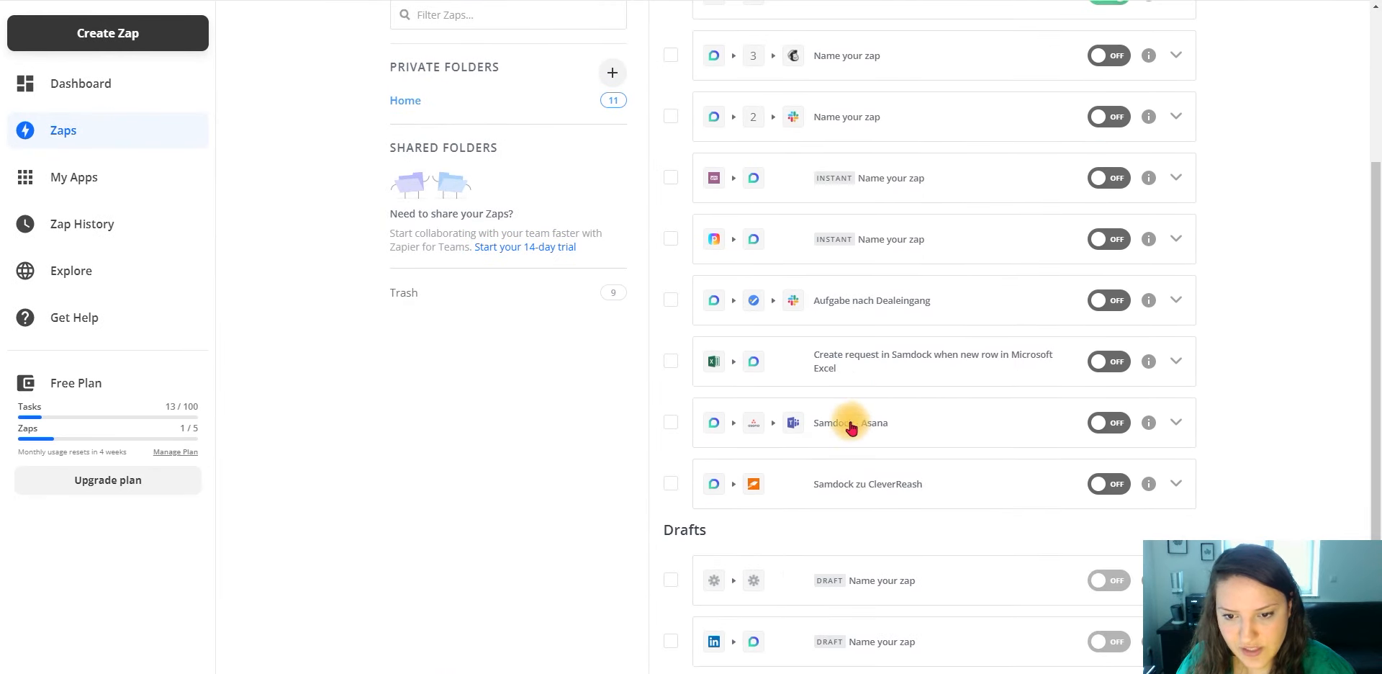
pyautogui.click(987, 445)
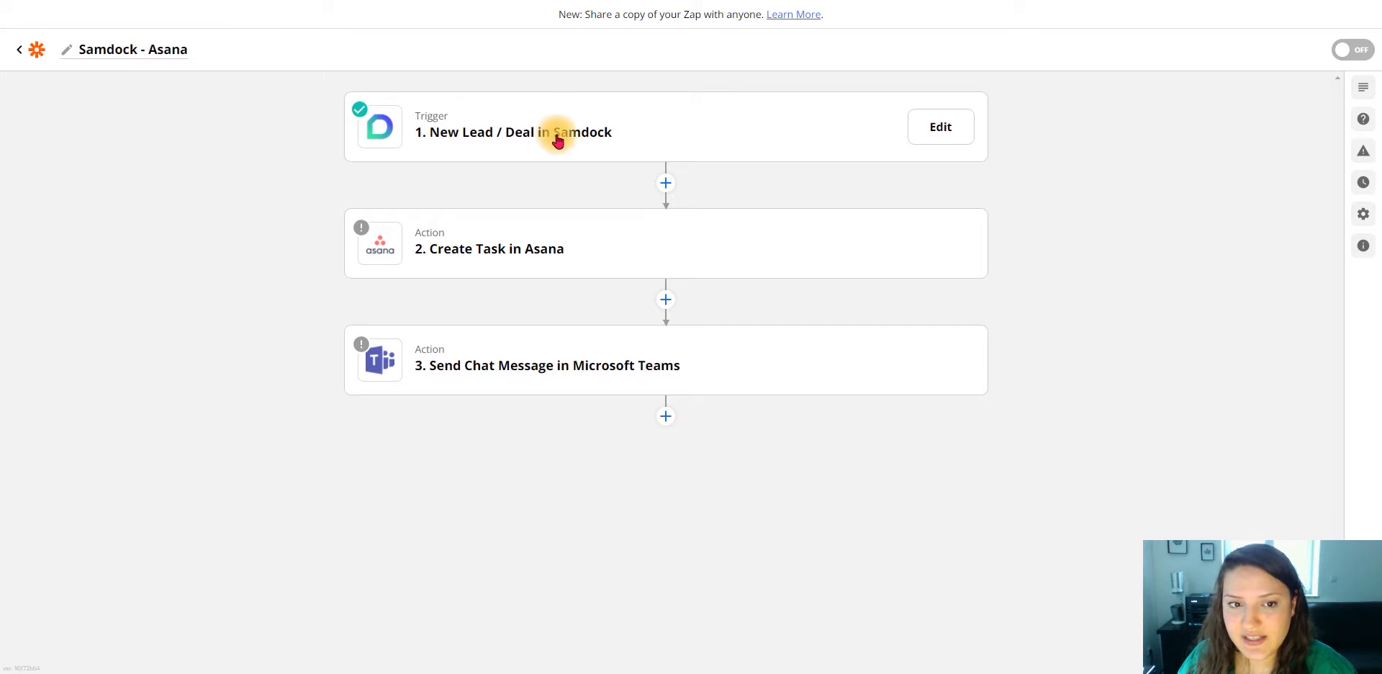
# - Set the Asana action's event to Create Project, and open the Microsoft Teams chat message action
pyautogui.click(489, 249)
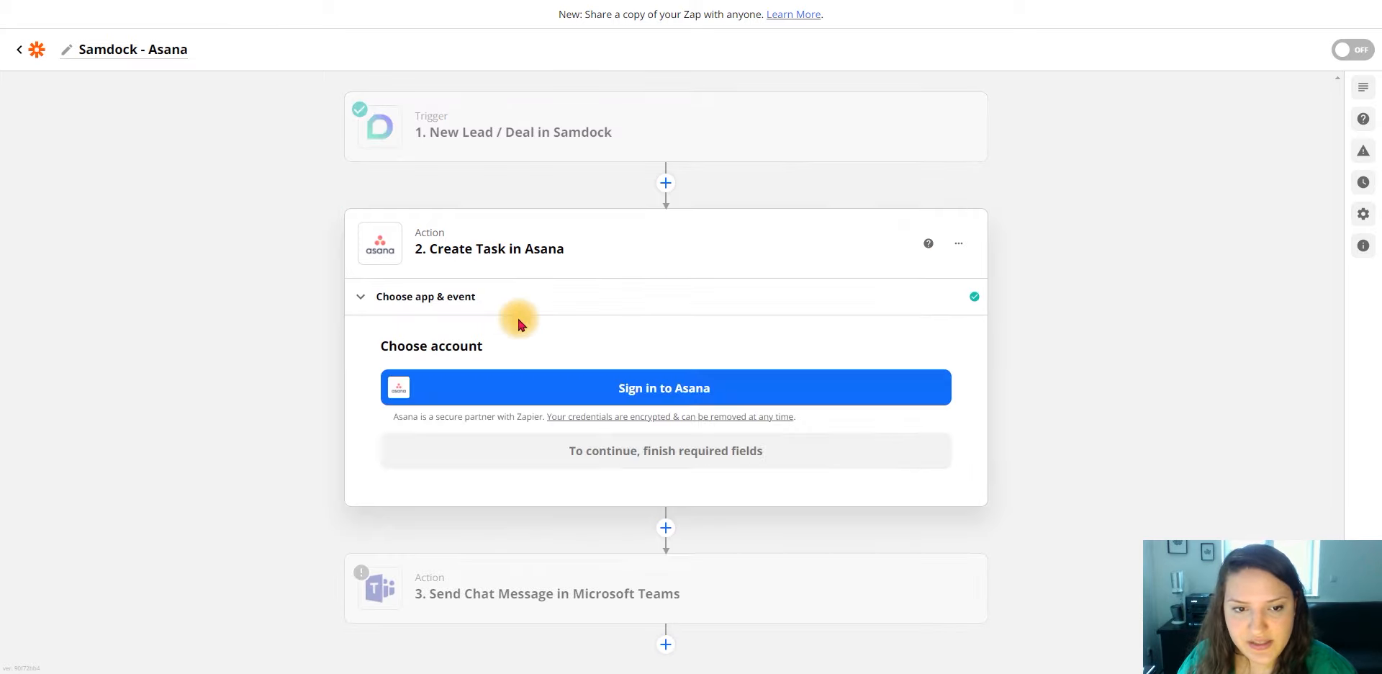
pyautogui.click(442, 296)
pyautogui.click(463, 427)
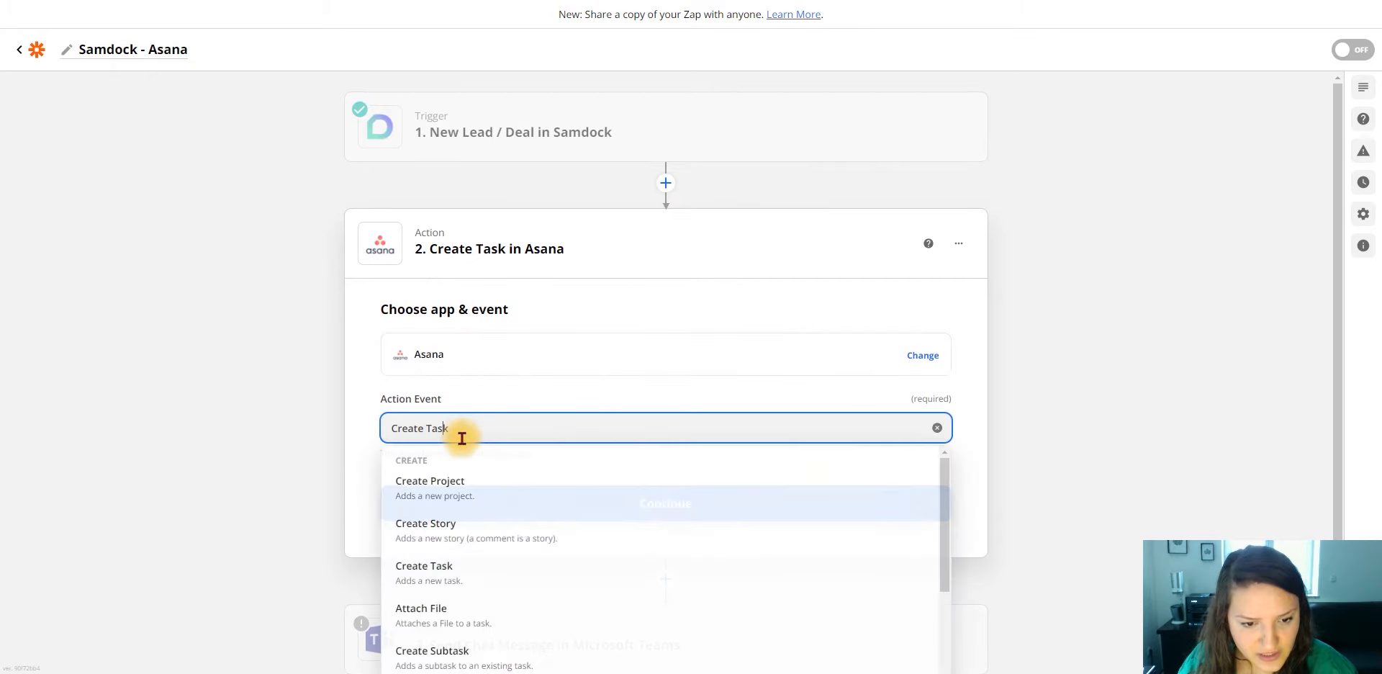
pyautogui.scroll(-2, 468, 485)
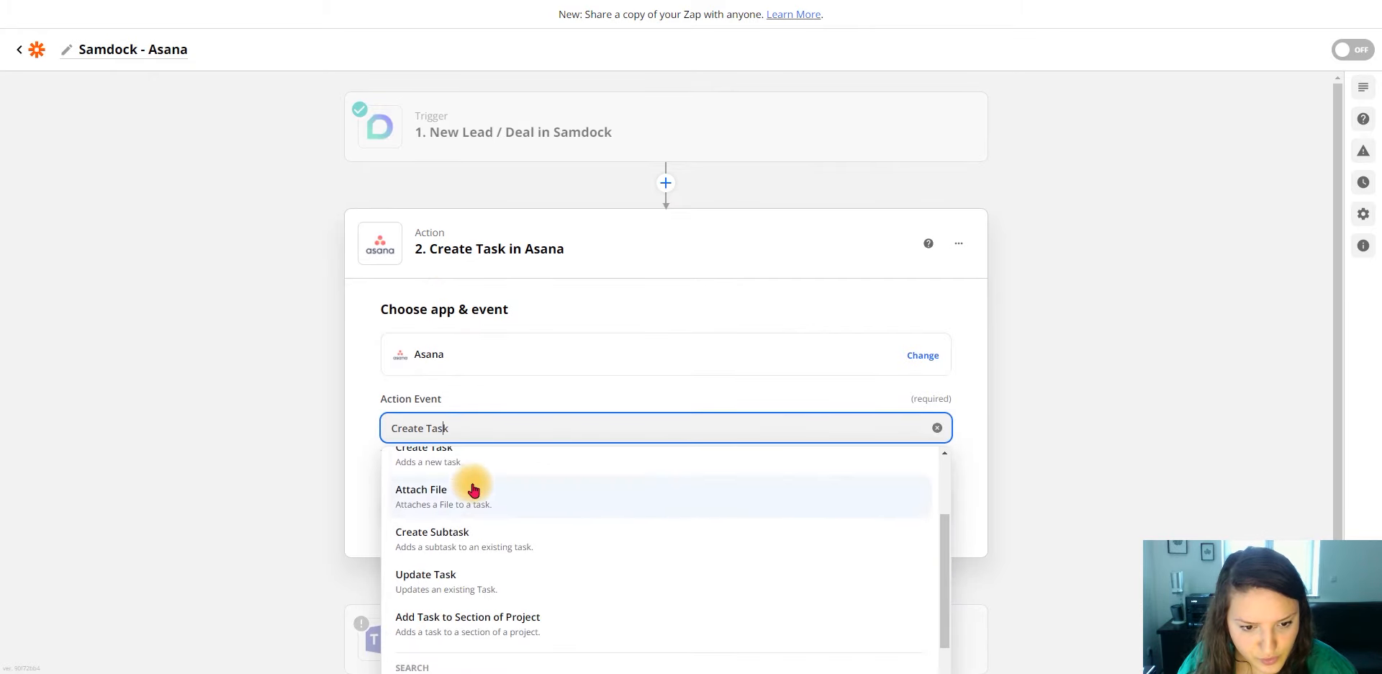
pyautogui.scroll(2, 468, 497)
pyautogui.click(461, 495)
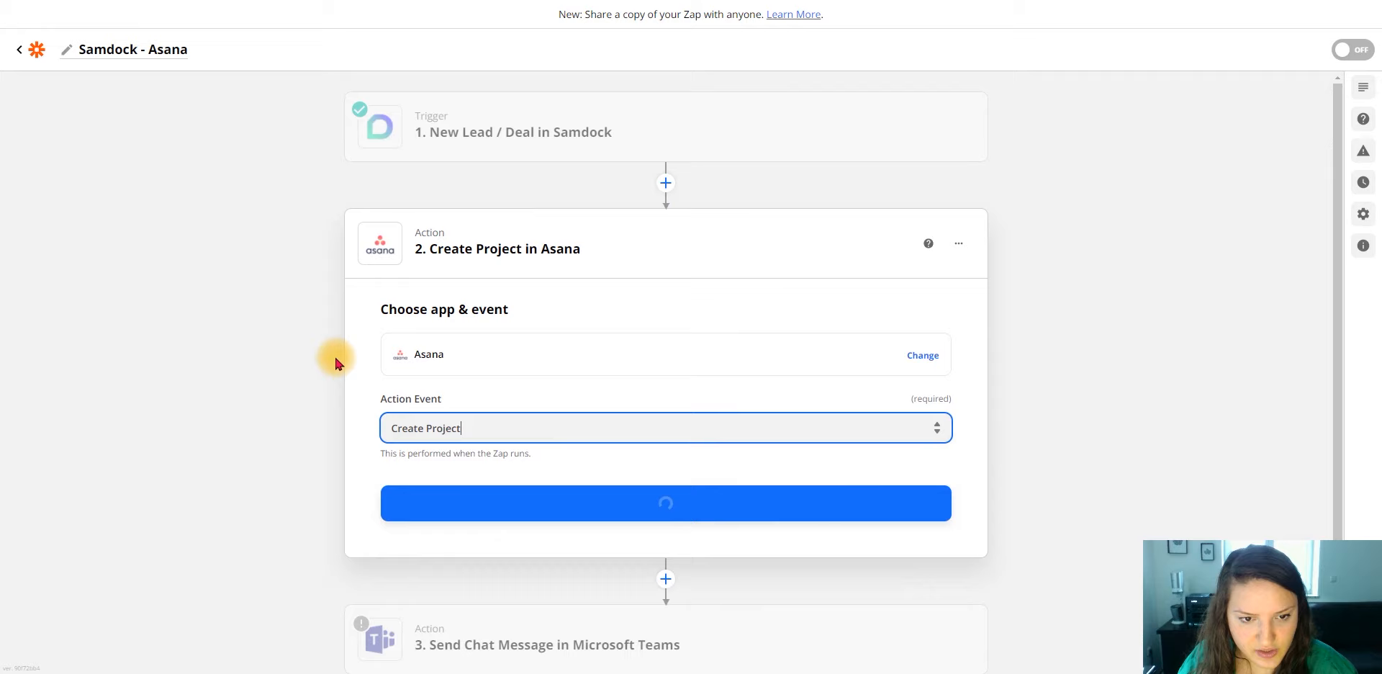
pyautogui.click(646, 513)
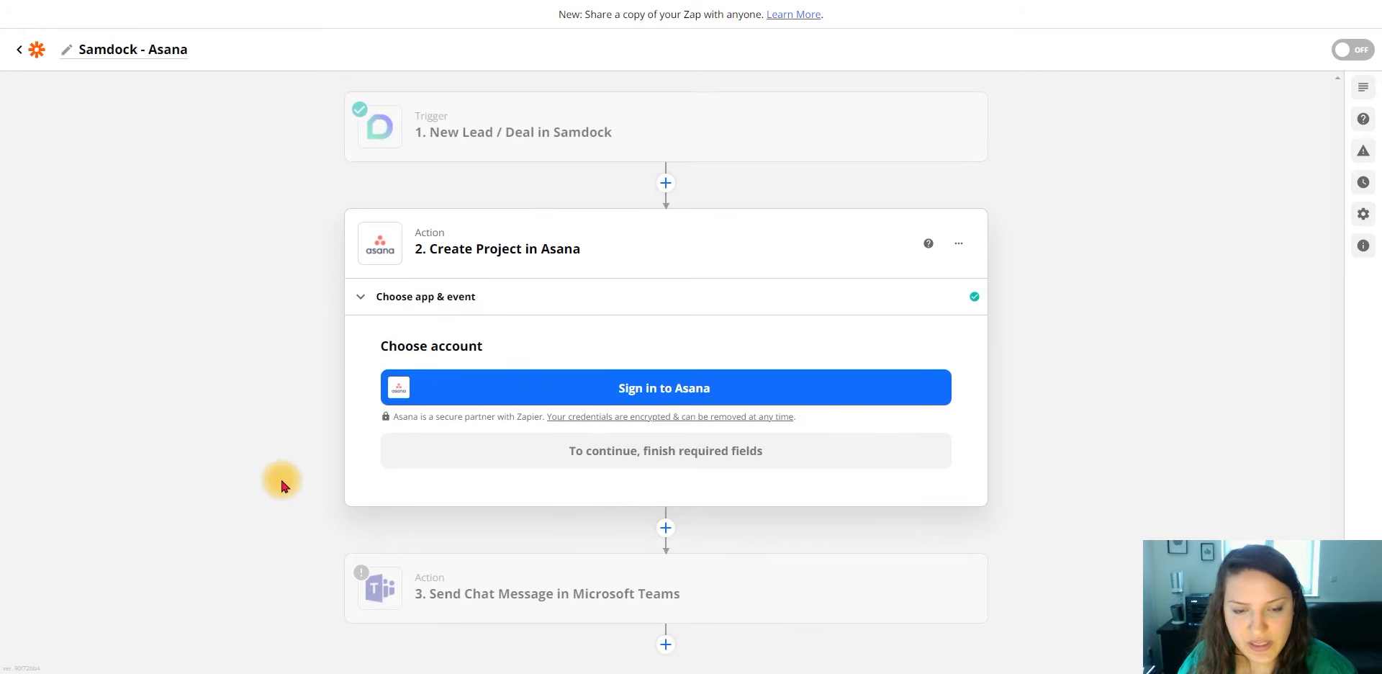
pyautogui.click(537, 588)
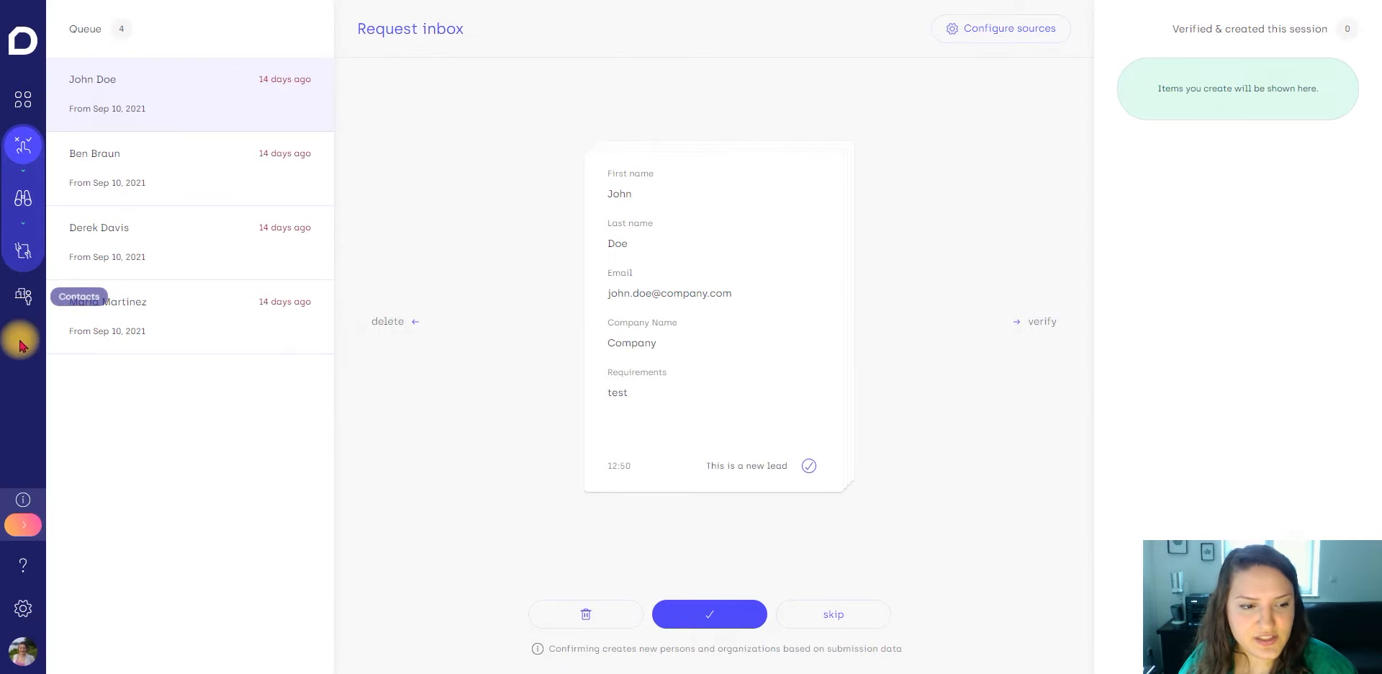
# - Open the user settings in Samdock and display the help options
pyautogui.click(21, 612)
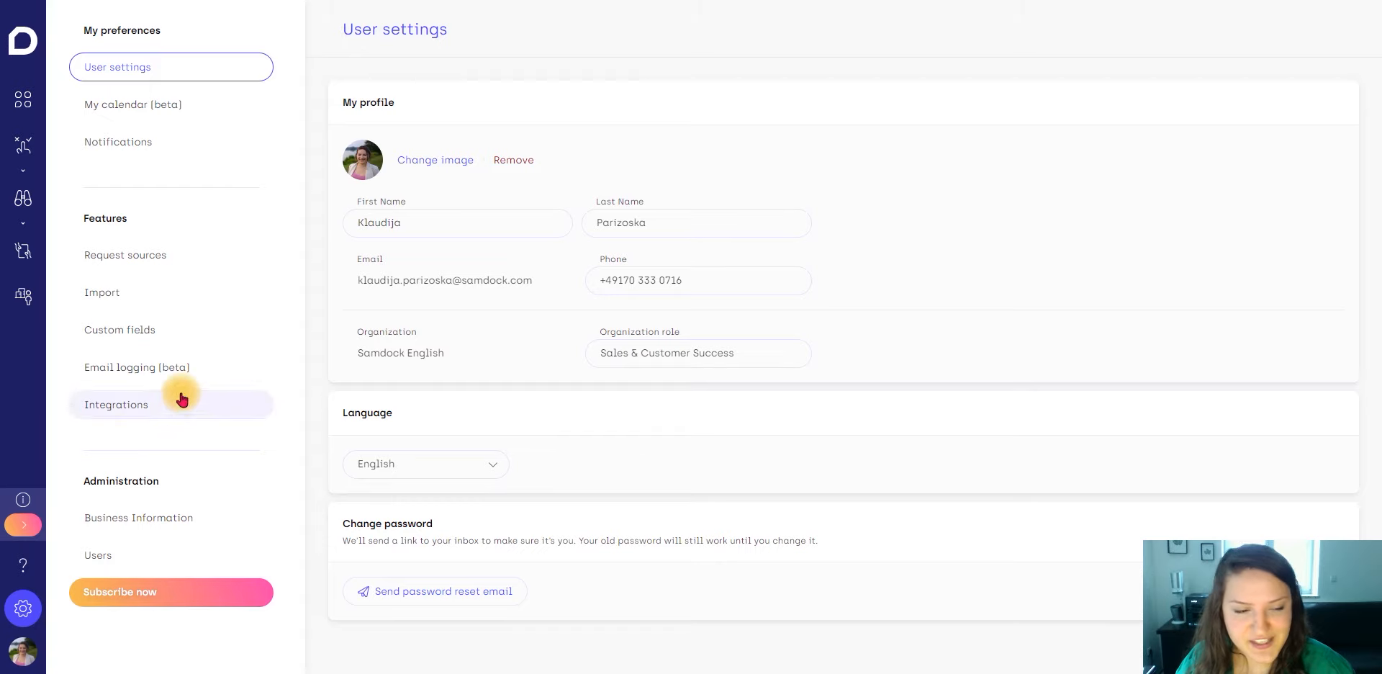
pyautogui.click(19, 572)
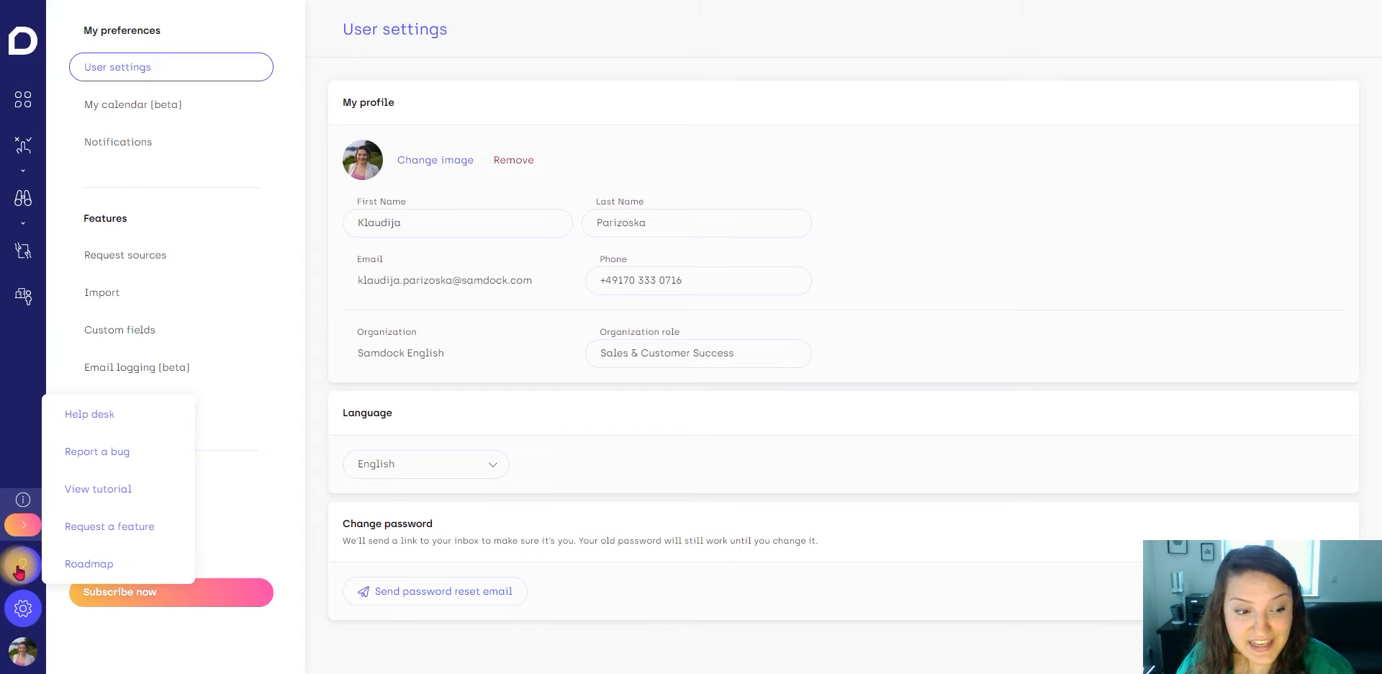
# - Open the public roadmap and view the Custom qualification criteria idea among the features under consideration
pyautogui.click(77, 569)
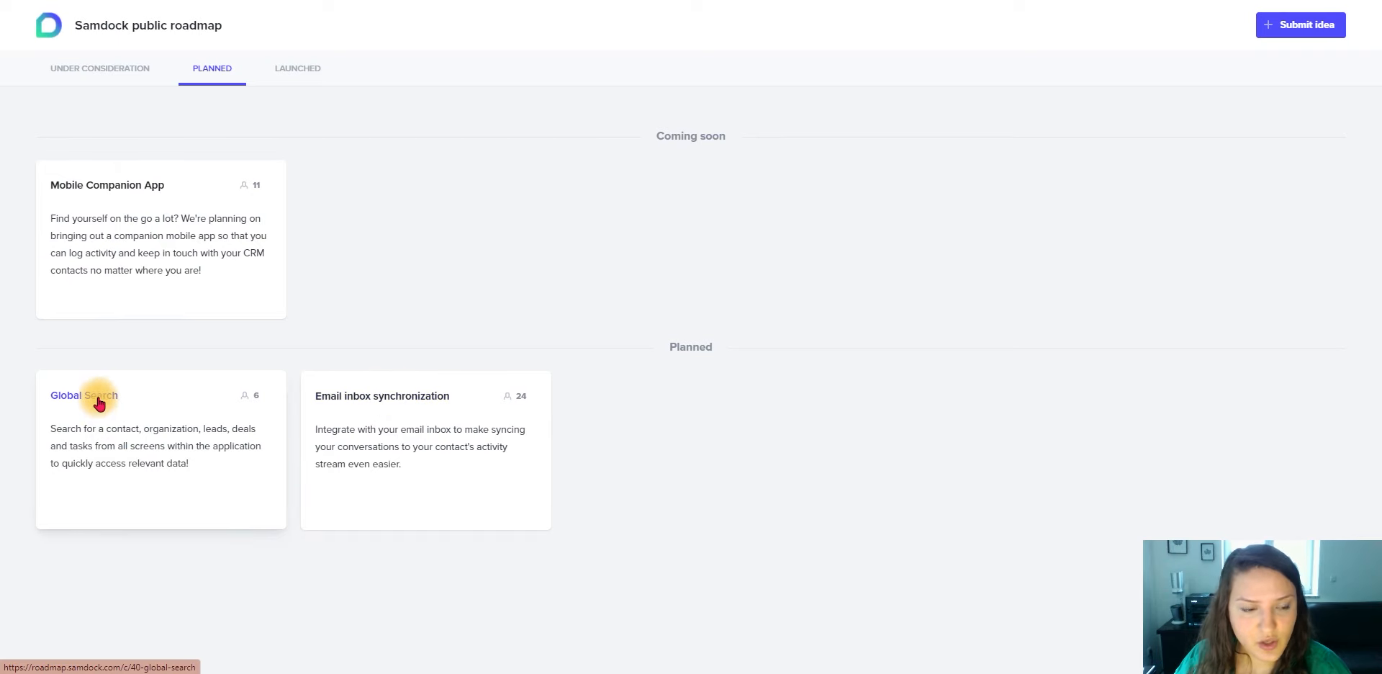
pyautogui.click(96, 76)
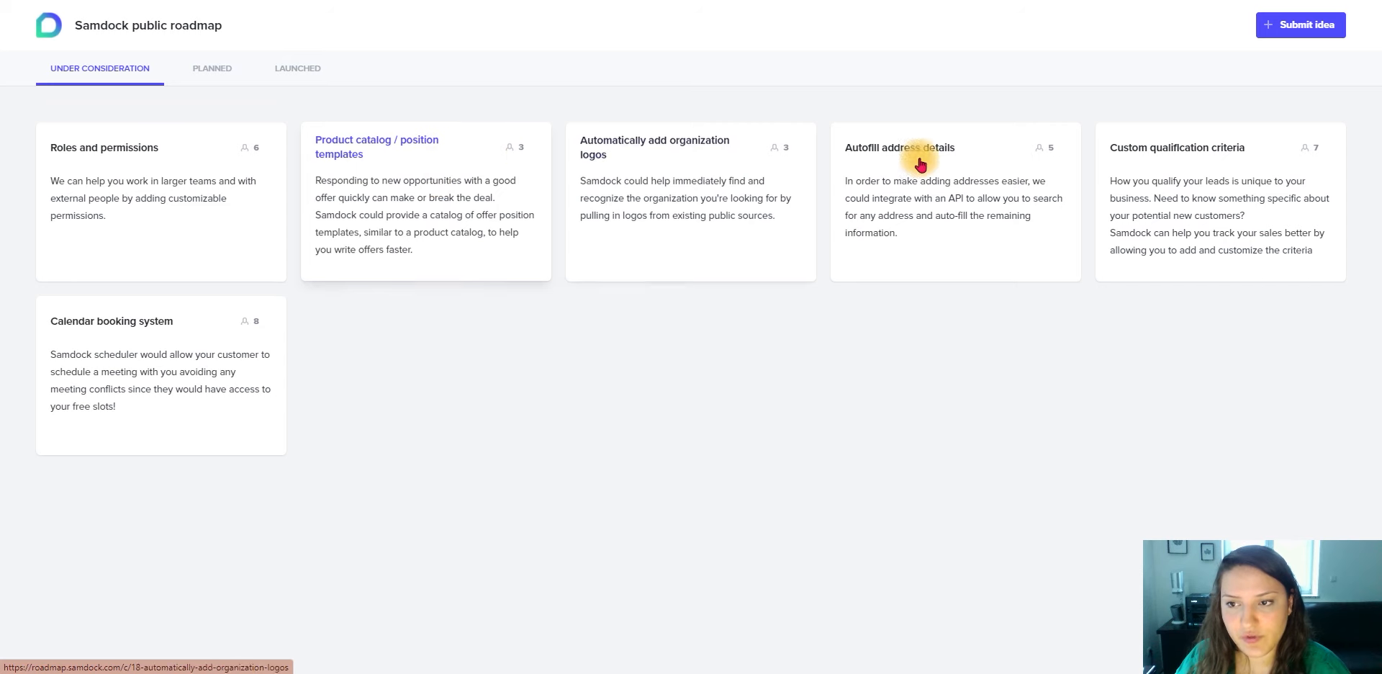
pyautogui.click(1154, 156)
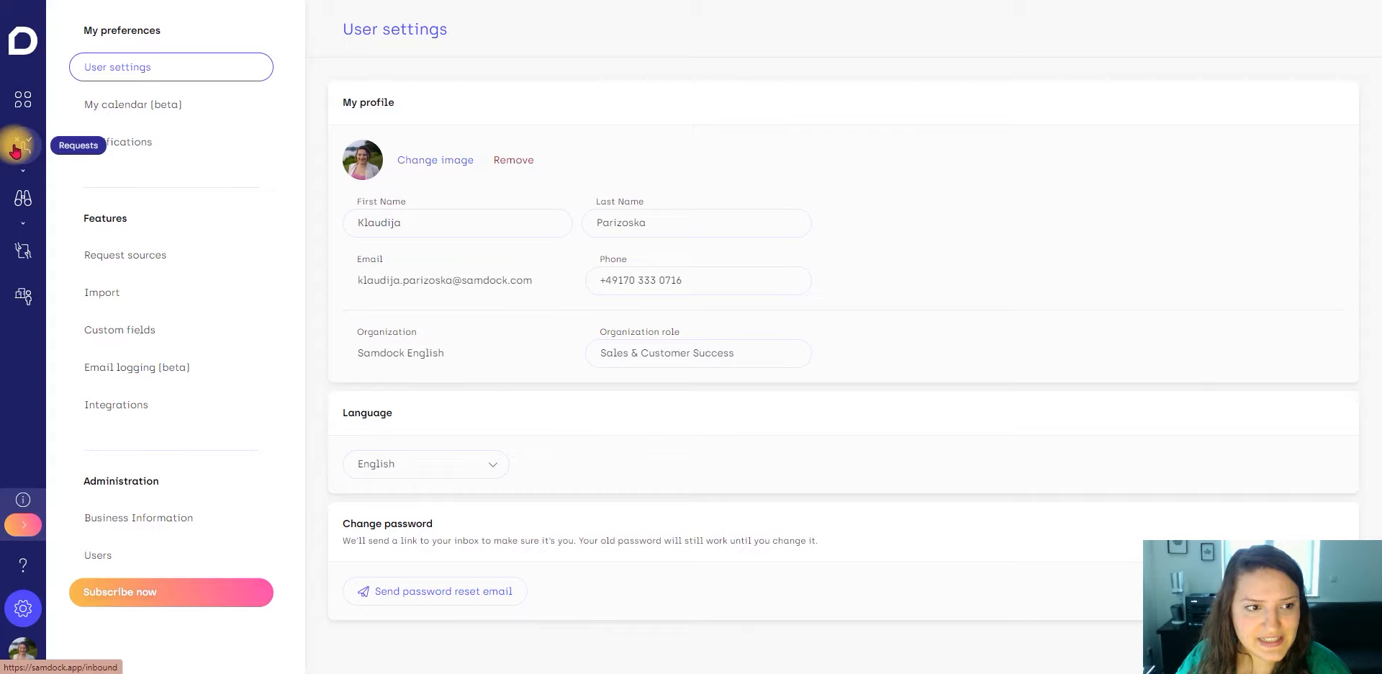
# - Switch to Samdock and view the qualification details of the qualified Global Beards GmbH lead
pyautogui.click(22, 144)
pyautogui.click(17, 202)
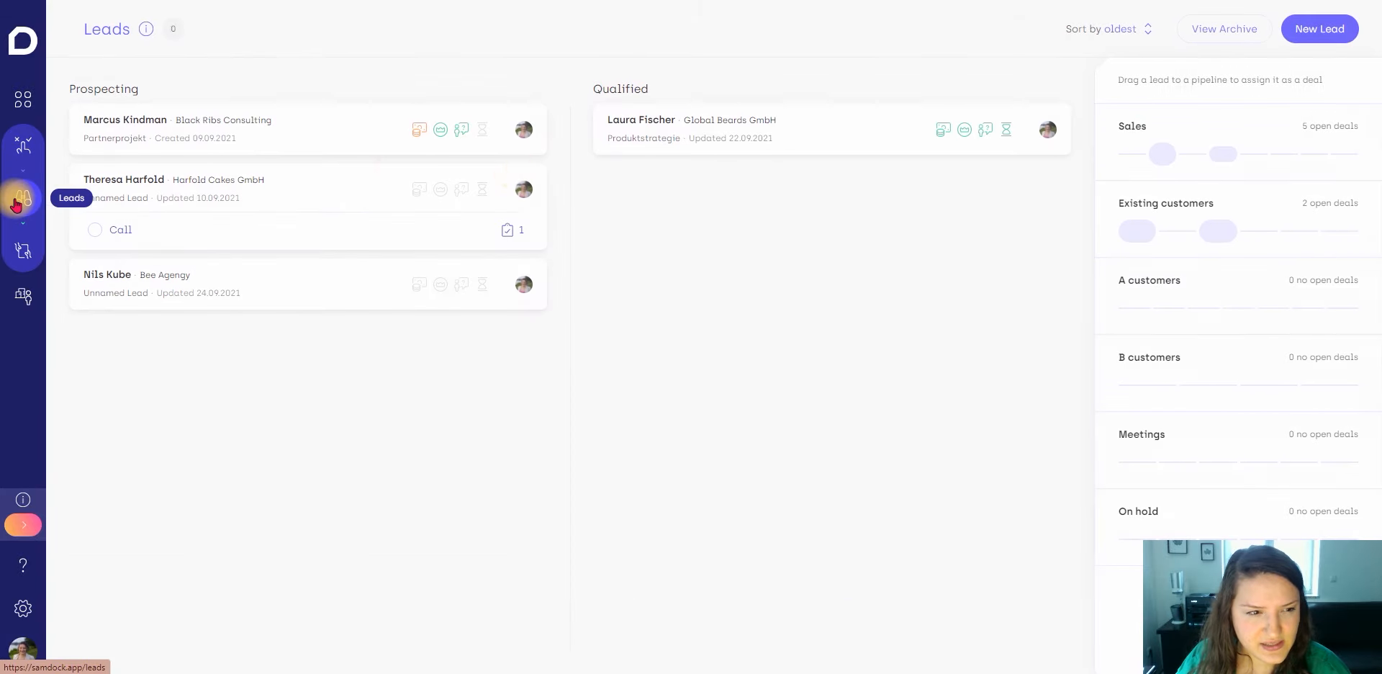
pyautogui.click(715, 119)
pyautogui.scroll(-6, 1167, 468)
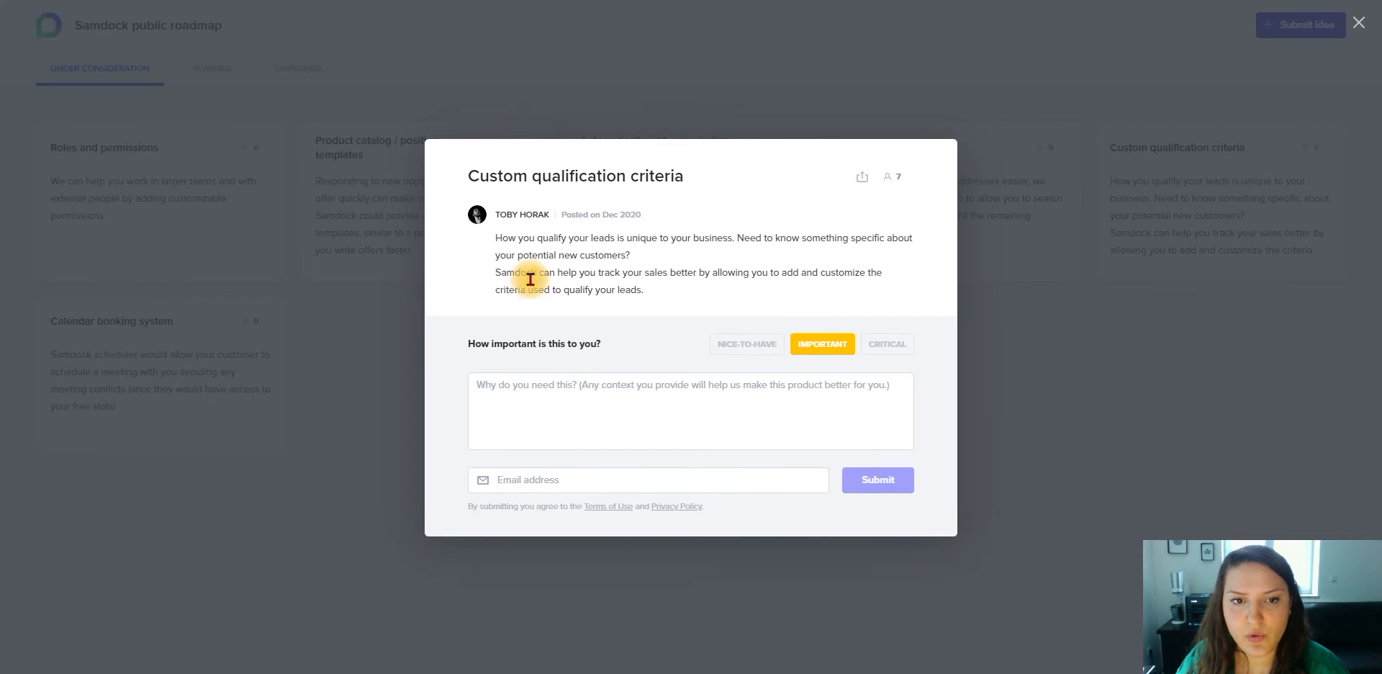
# - On the roadmap, close the Custom qualification criteria idea and view the Calendar booking system idea
pyautogui.click(304, 479)
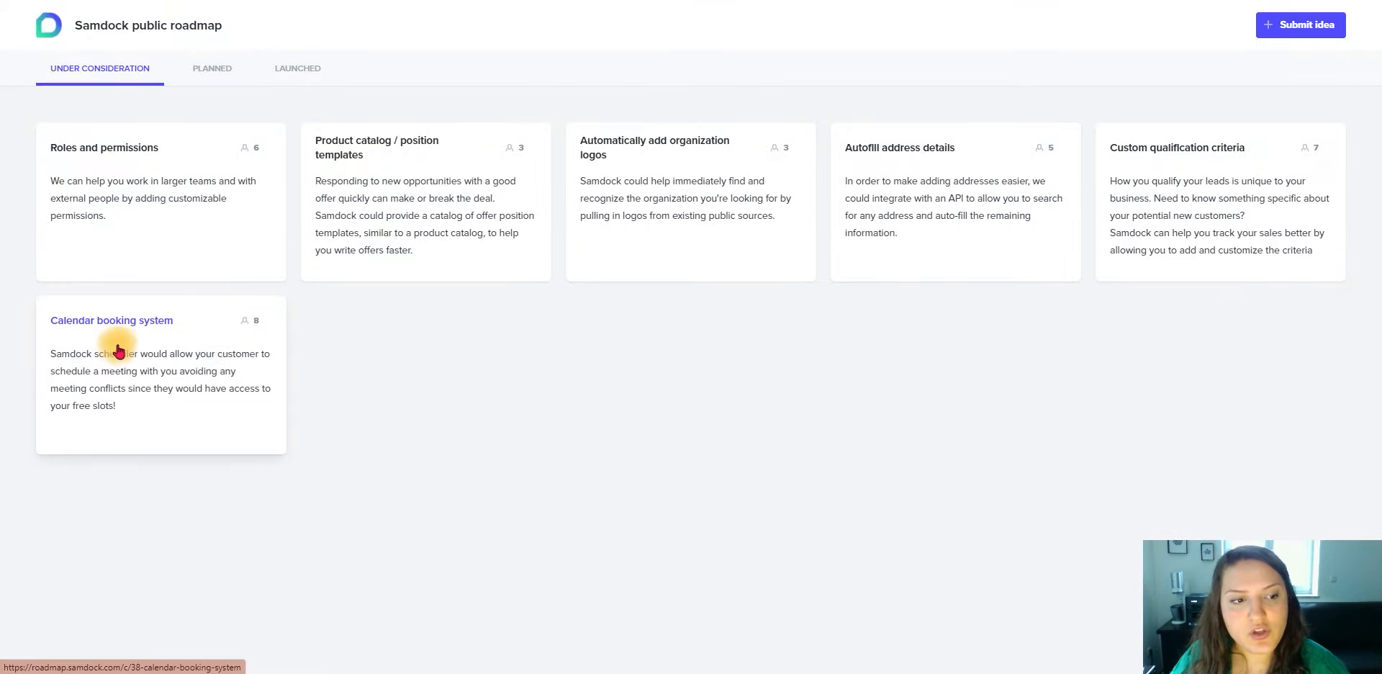
pyautogui.click(111, 336)
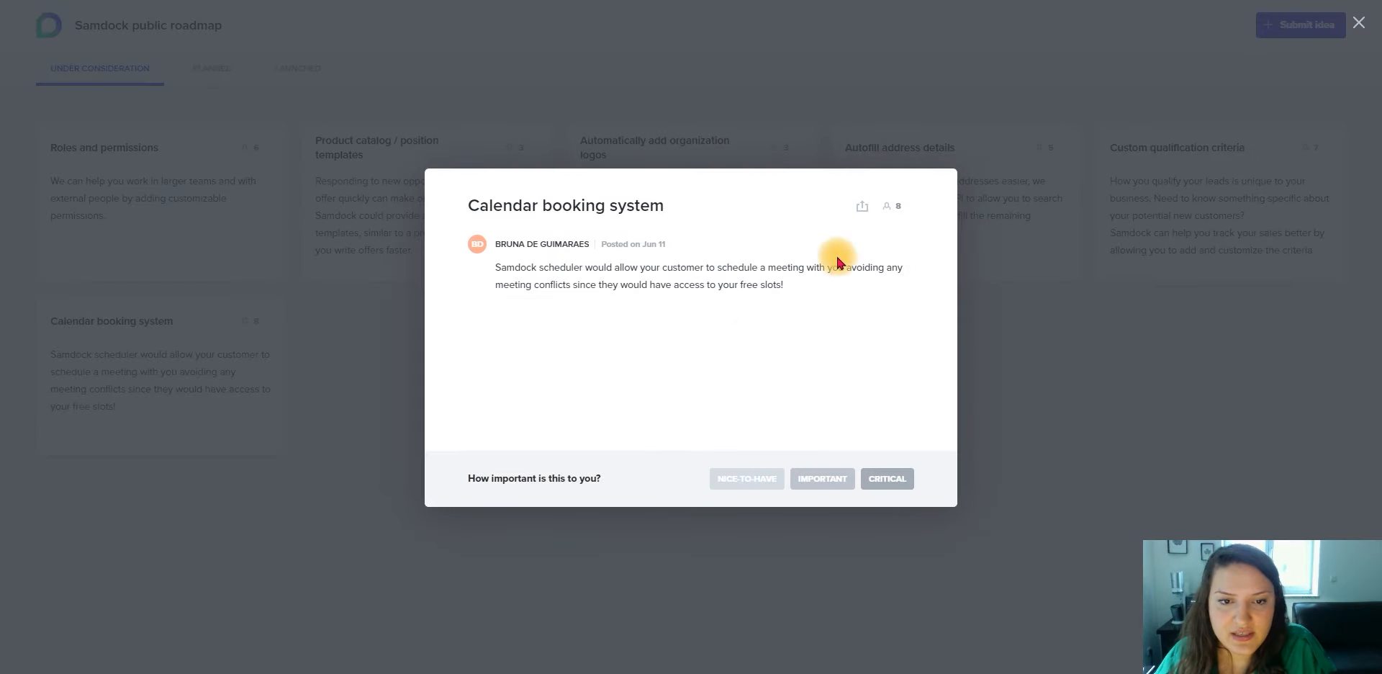
pyautogui.click(1053, 321)
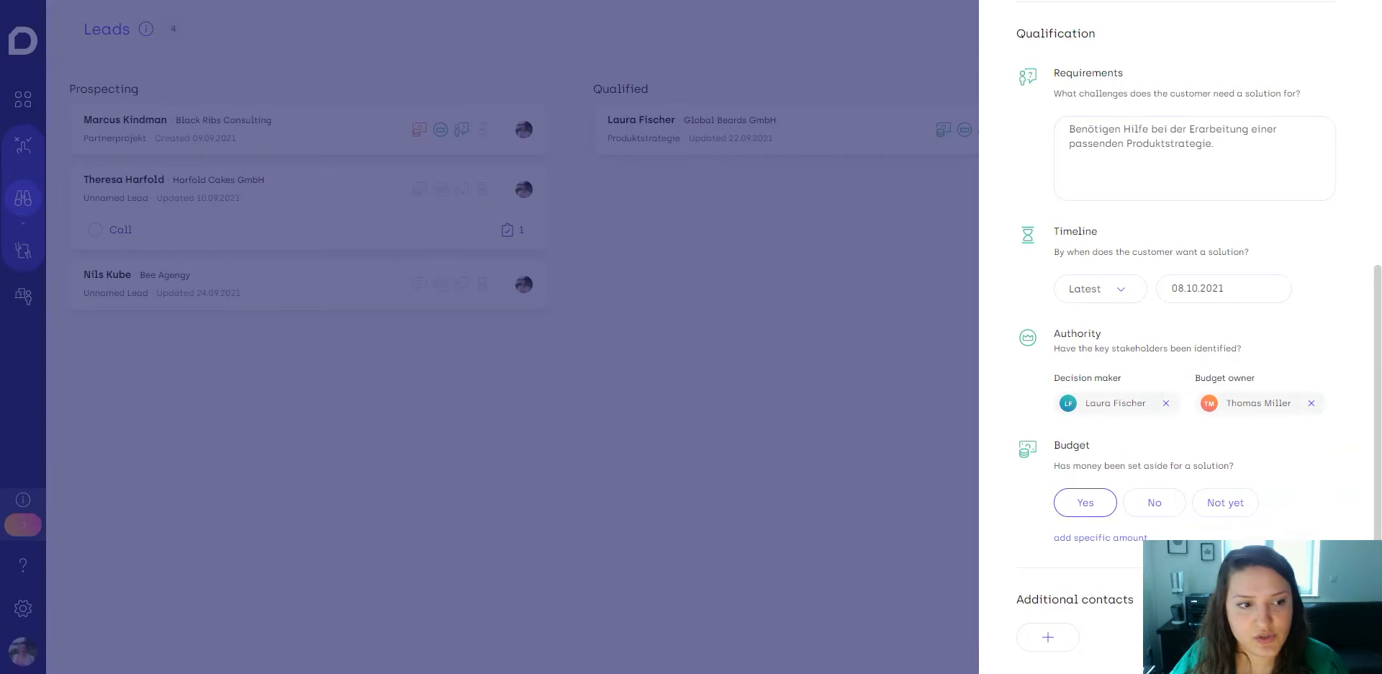
# - Close the lead and display the contacts in Samdock, and open the roadmap's Product catalog / position templates idea
pyautogui.click(23, 295)
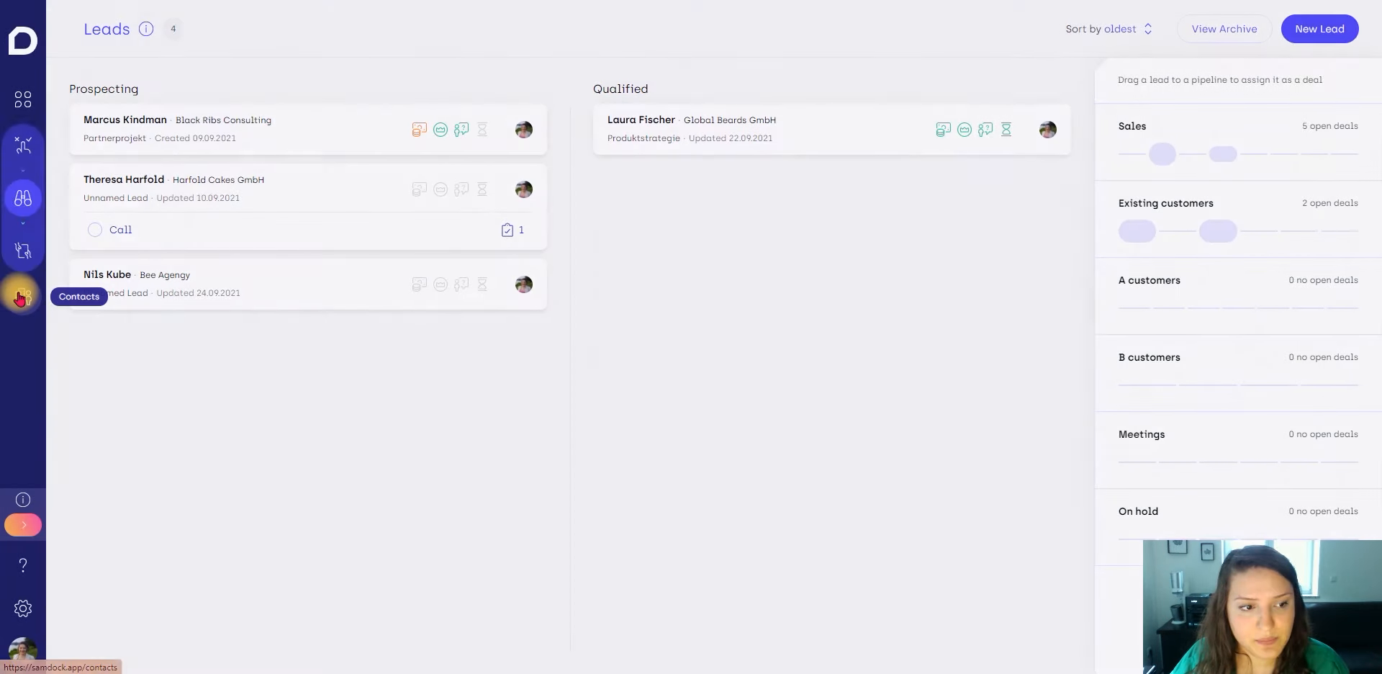
pyautogui.click(23, 295)
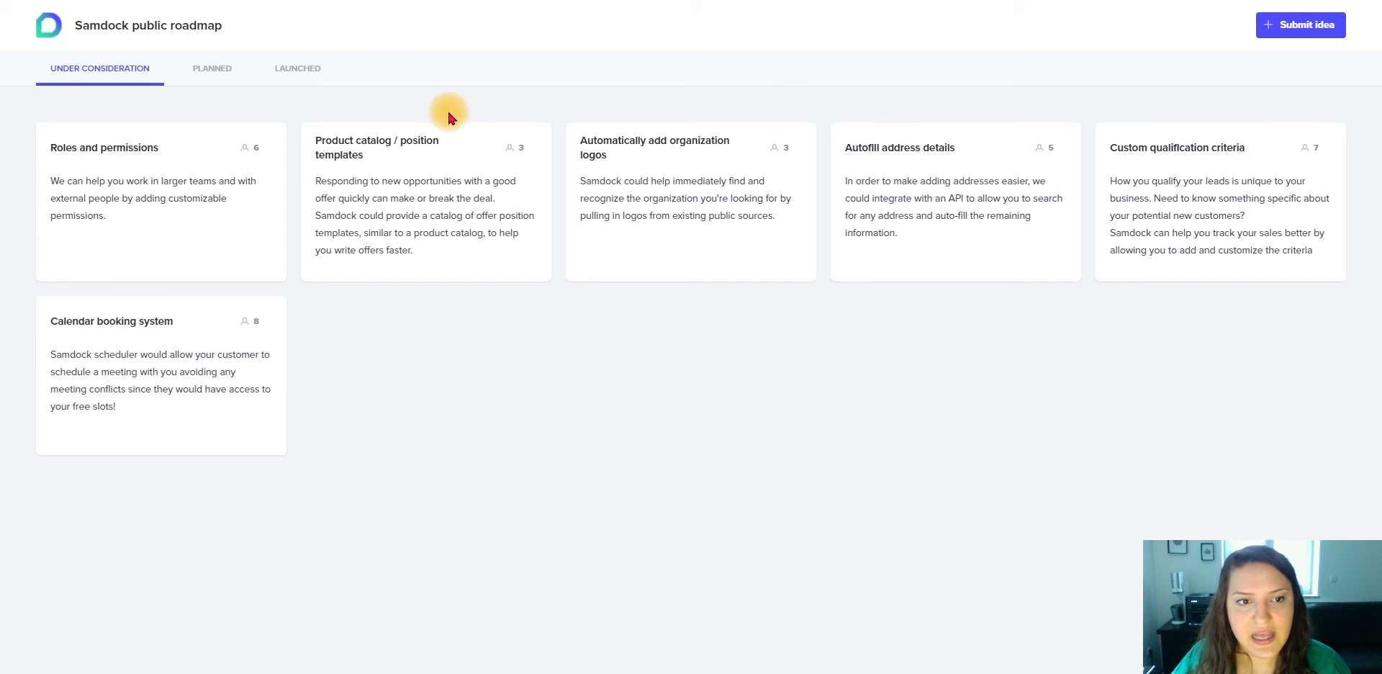
pyautogui.click(361, 151)
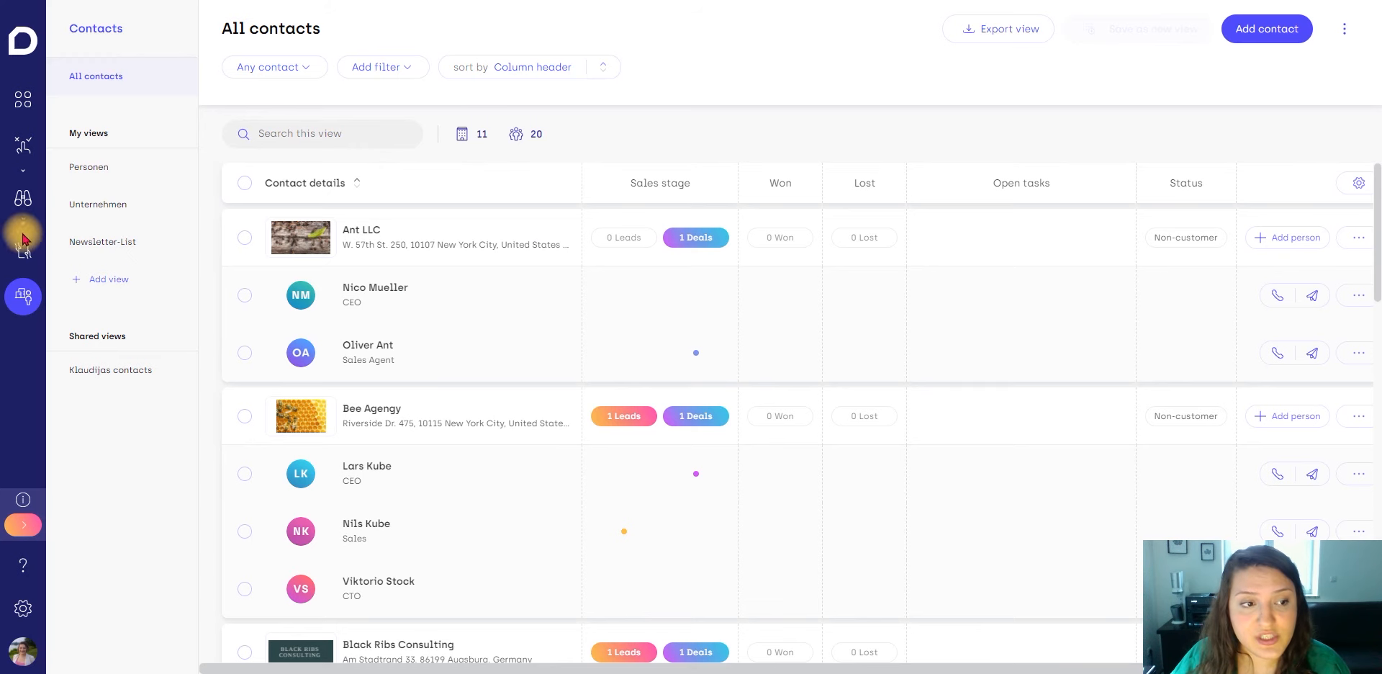
# - Switch to Samdock, open the Butterfly Consulting deal in the Sales pipeline and add an empty row to its positions
pyautogui.click(23, 250)
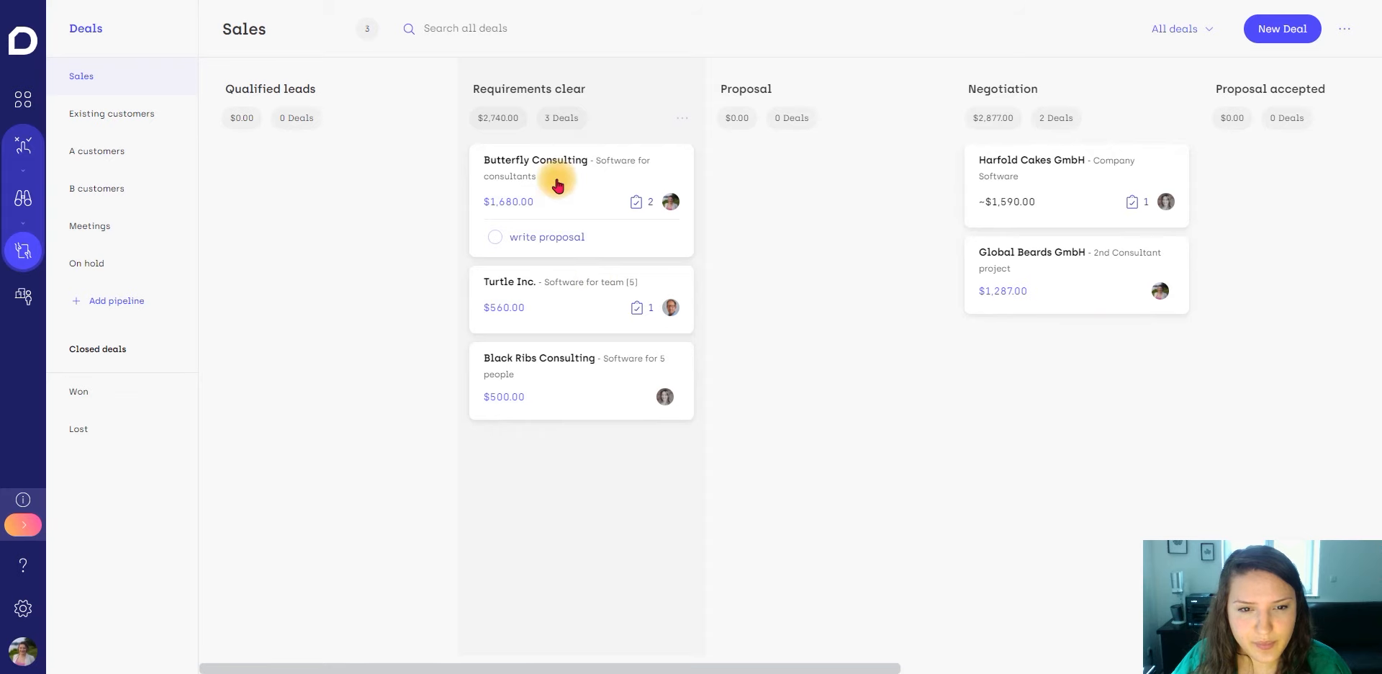
pyautogui.click(559, 179)
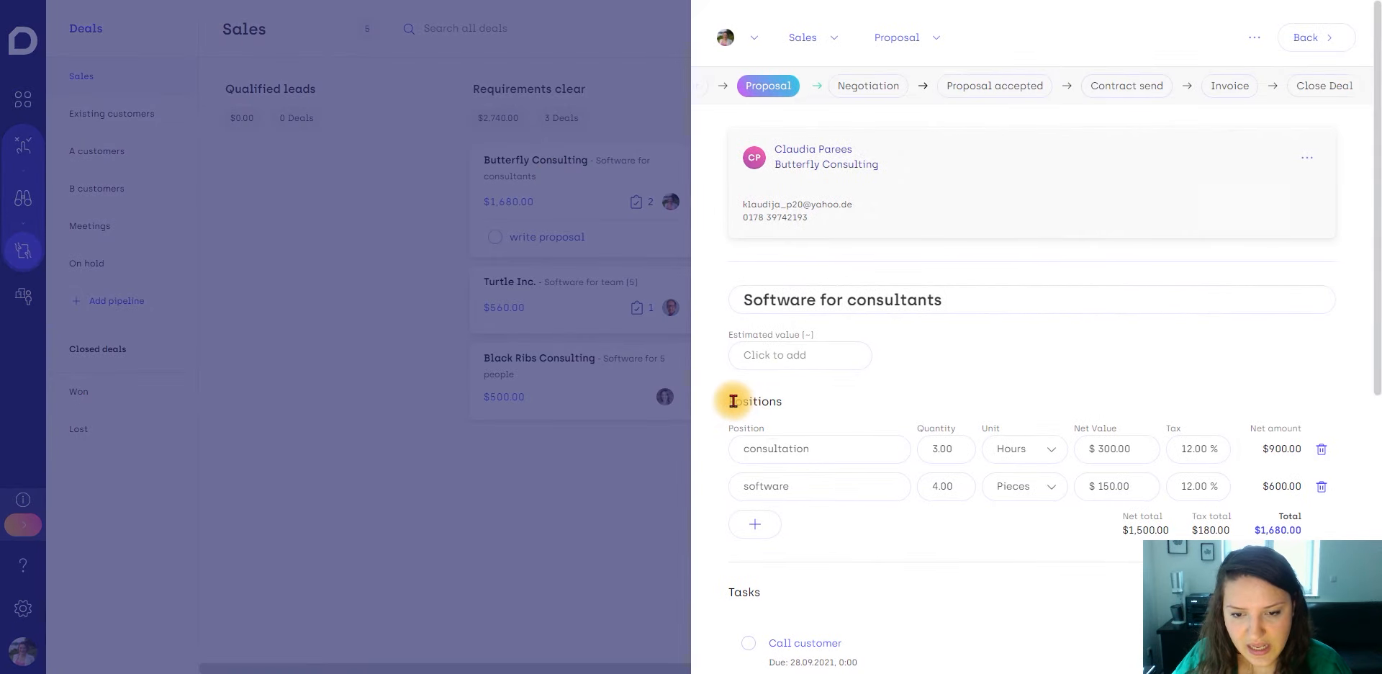
pyautogui.moveTo(735, 402); pyautogui.dragTo(785, 407)
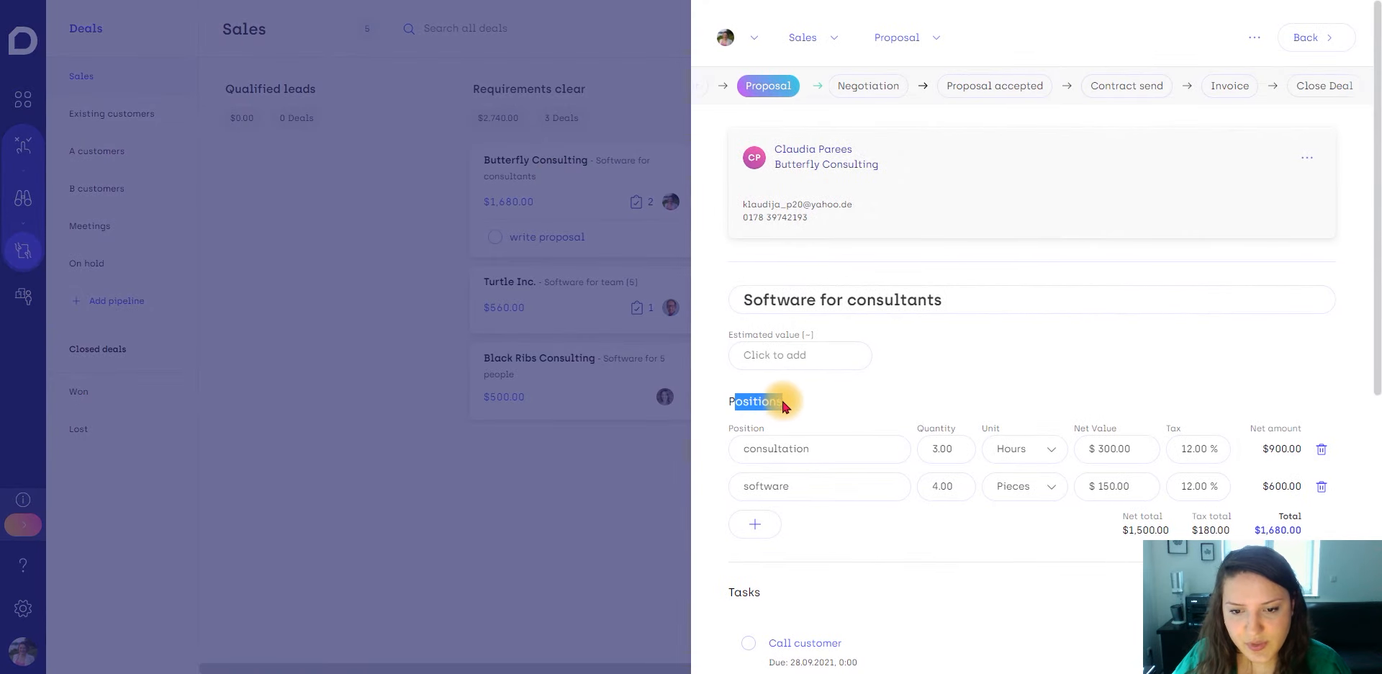
pyautogui.click(819, 449)
pyautogui.click(741, 533)
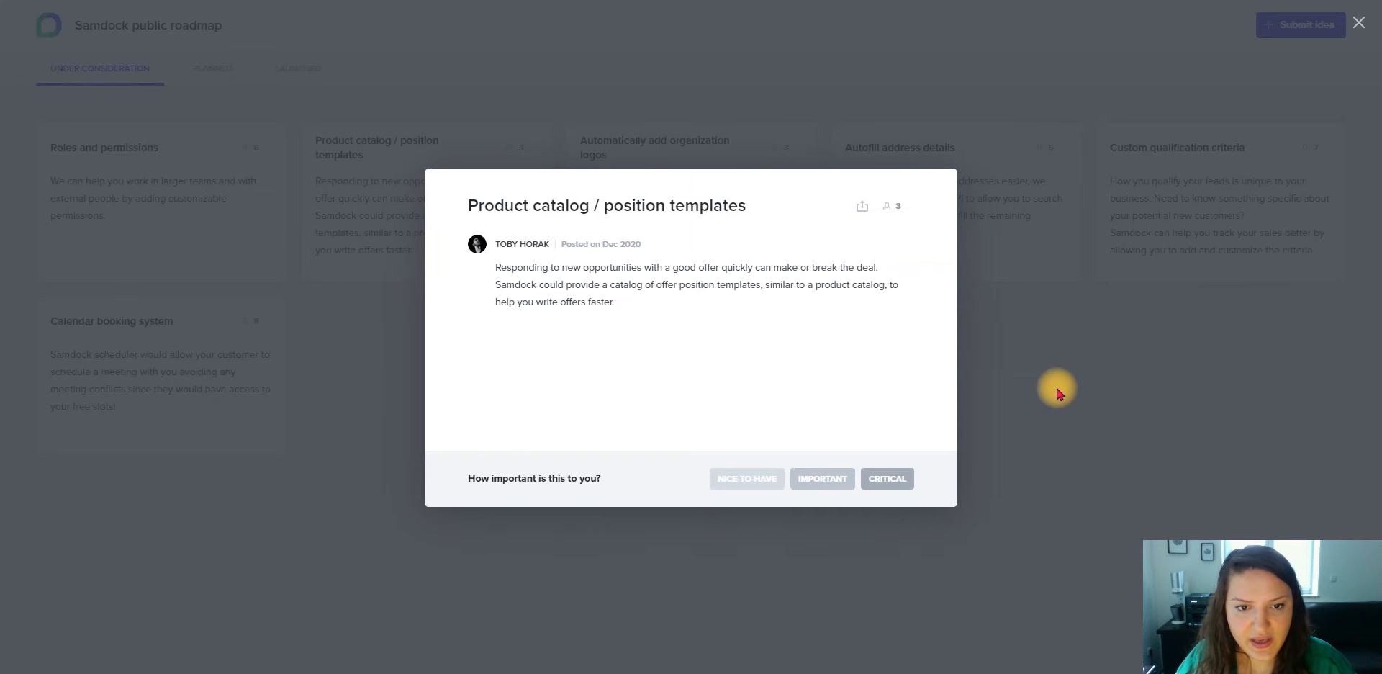
# - On the roadmap, view the form for submitting a new idea and the Automatically add organization logos idea
pyautogui.click(1049, 380)
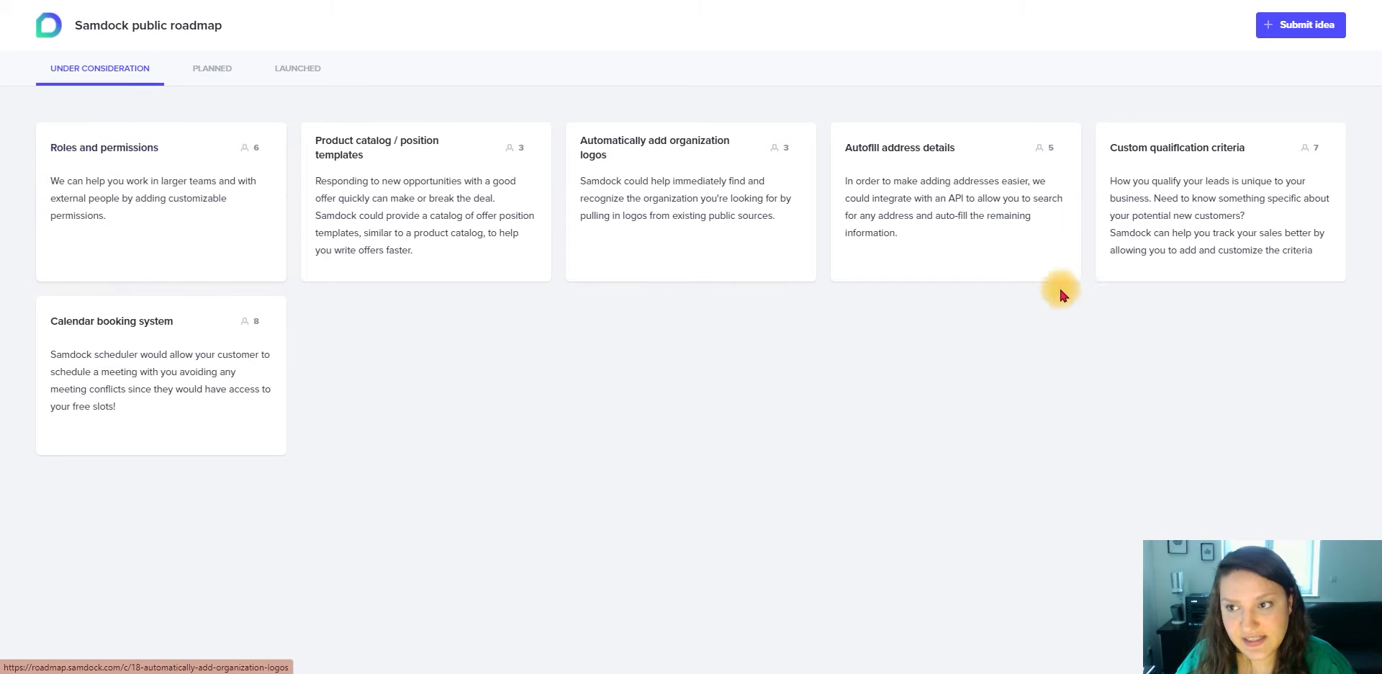
pyautogui.click(1291, 32)
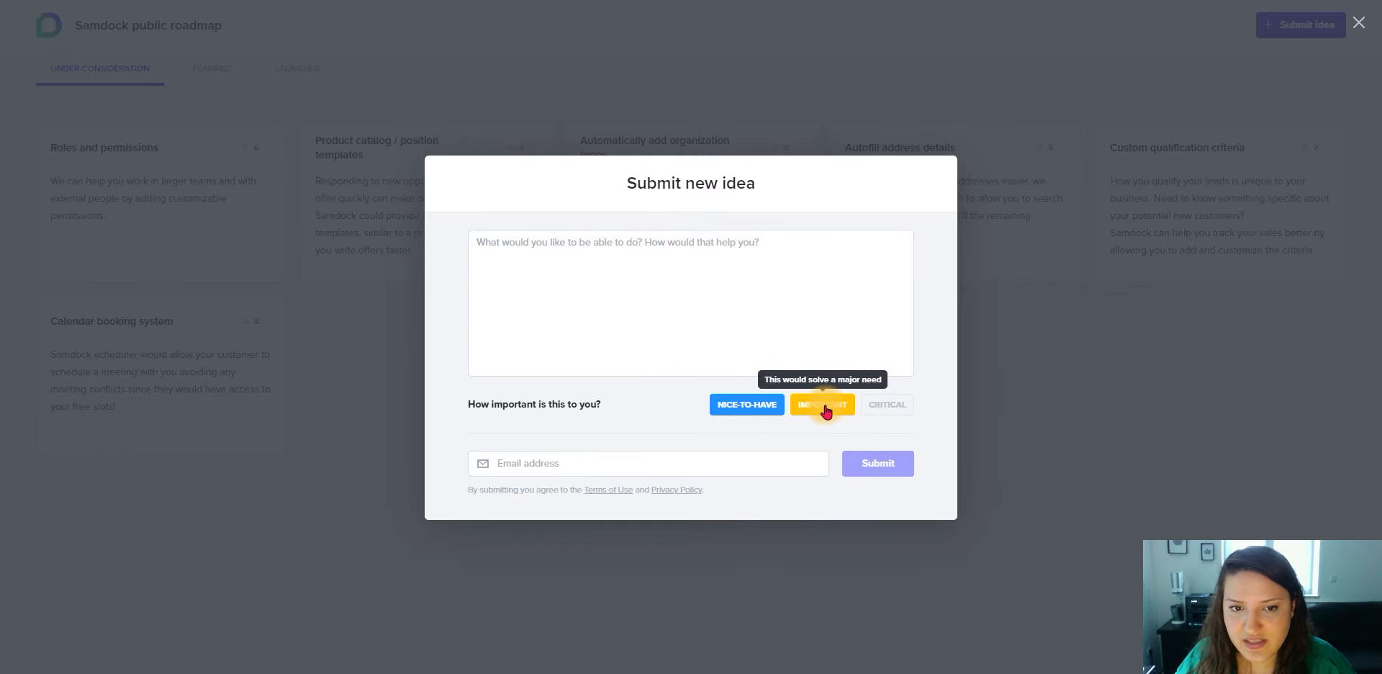
pyautogui.click(651, 463)
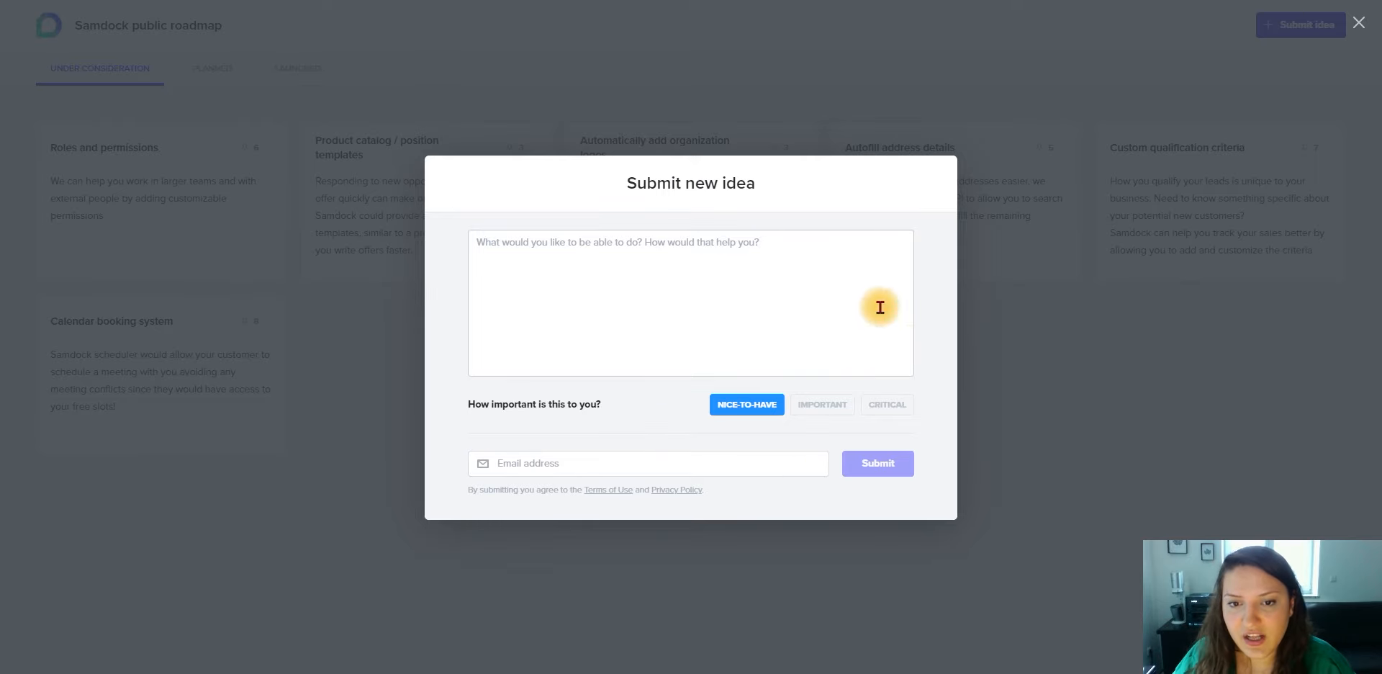
pyautogui.click(1048, 382)
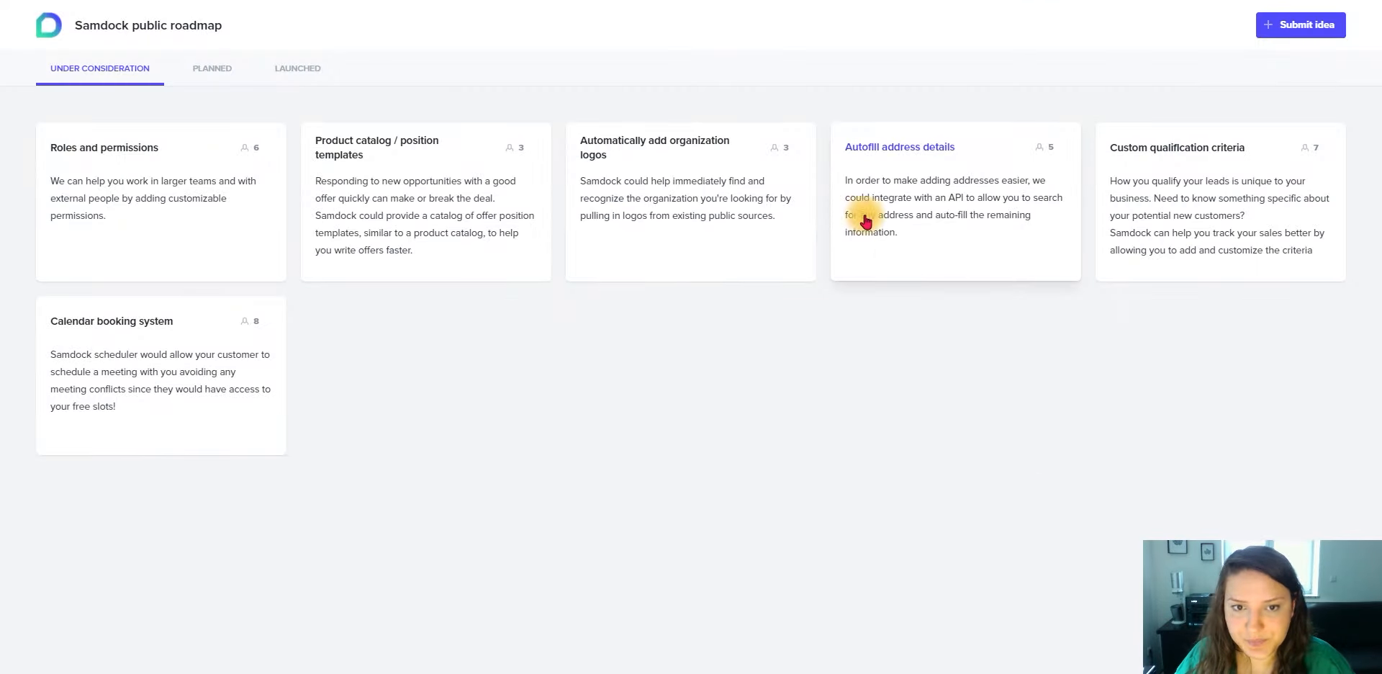
pyautogui.click(635, 165)
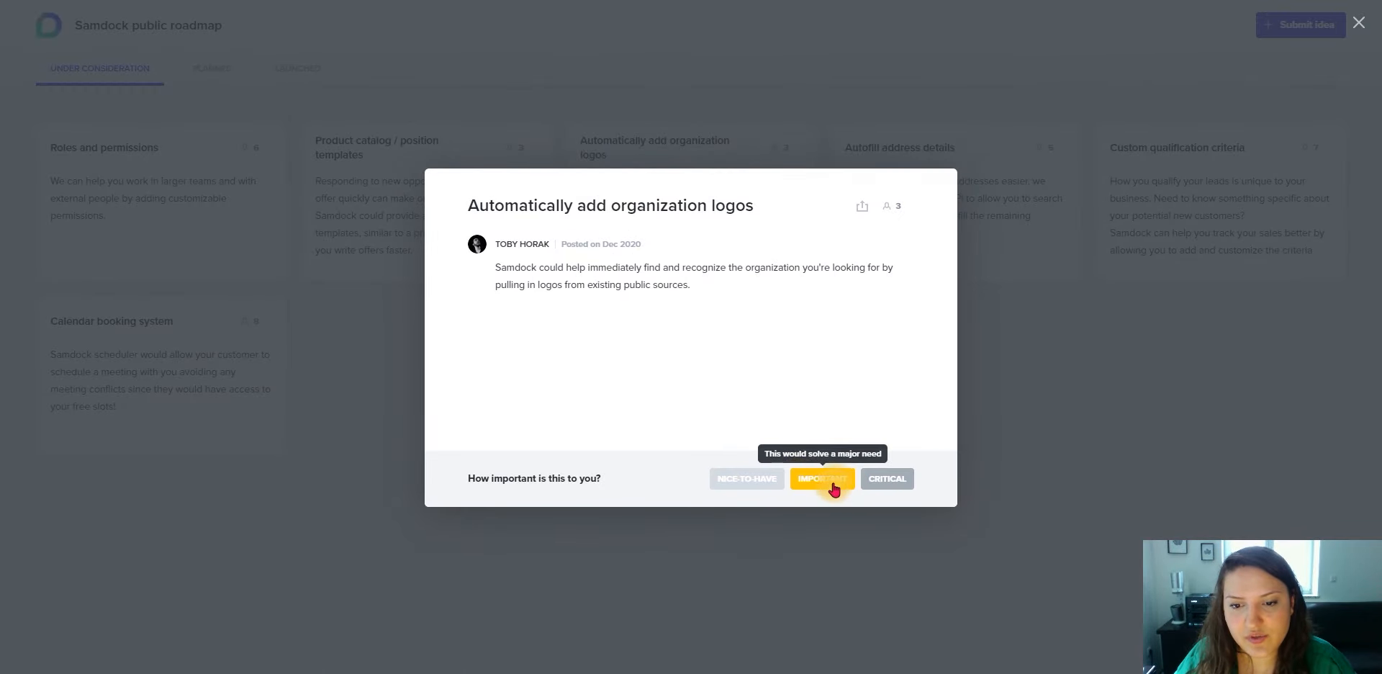
pyautogui.click(1145, 327)
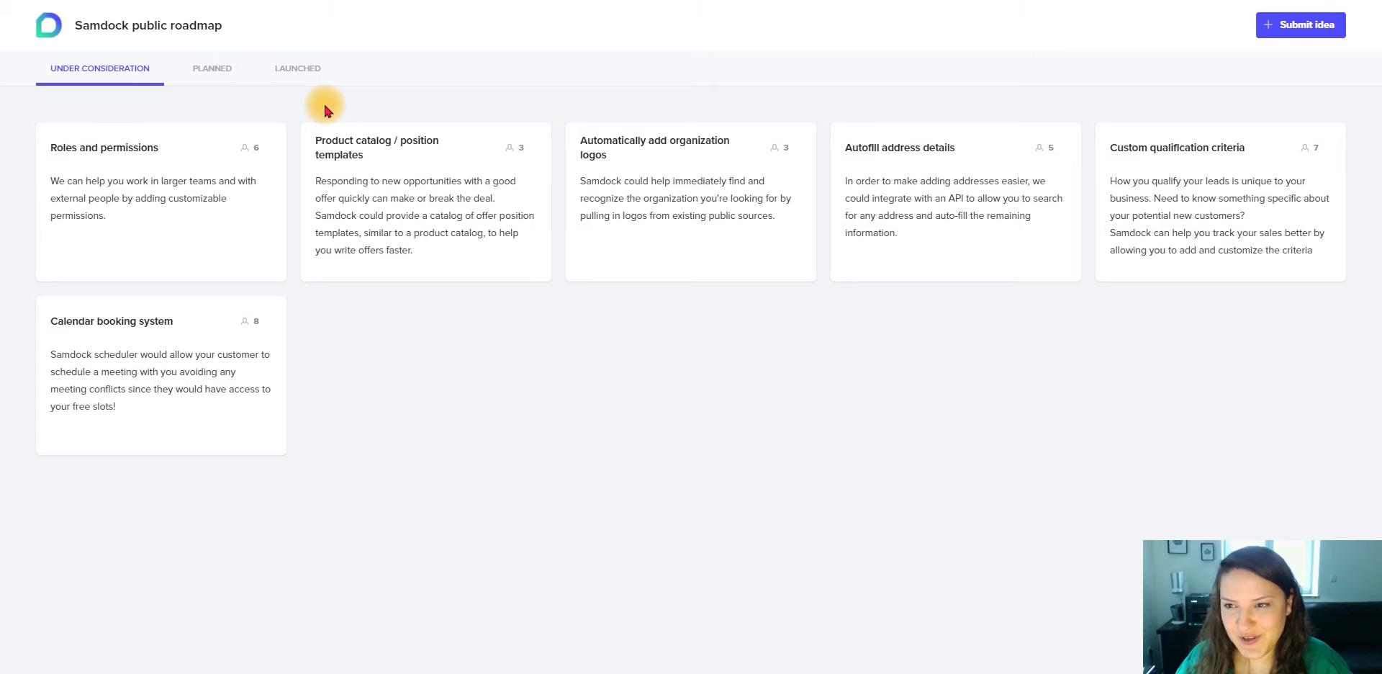
# - Browse the launched features on the roadmap, from the open beta ones to the earlier quarterly releases
pyautogui.click(294, 75)
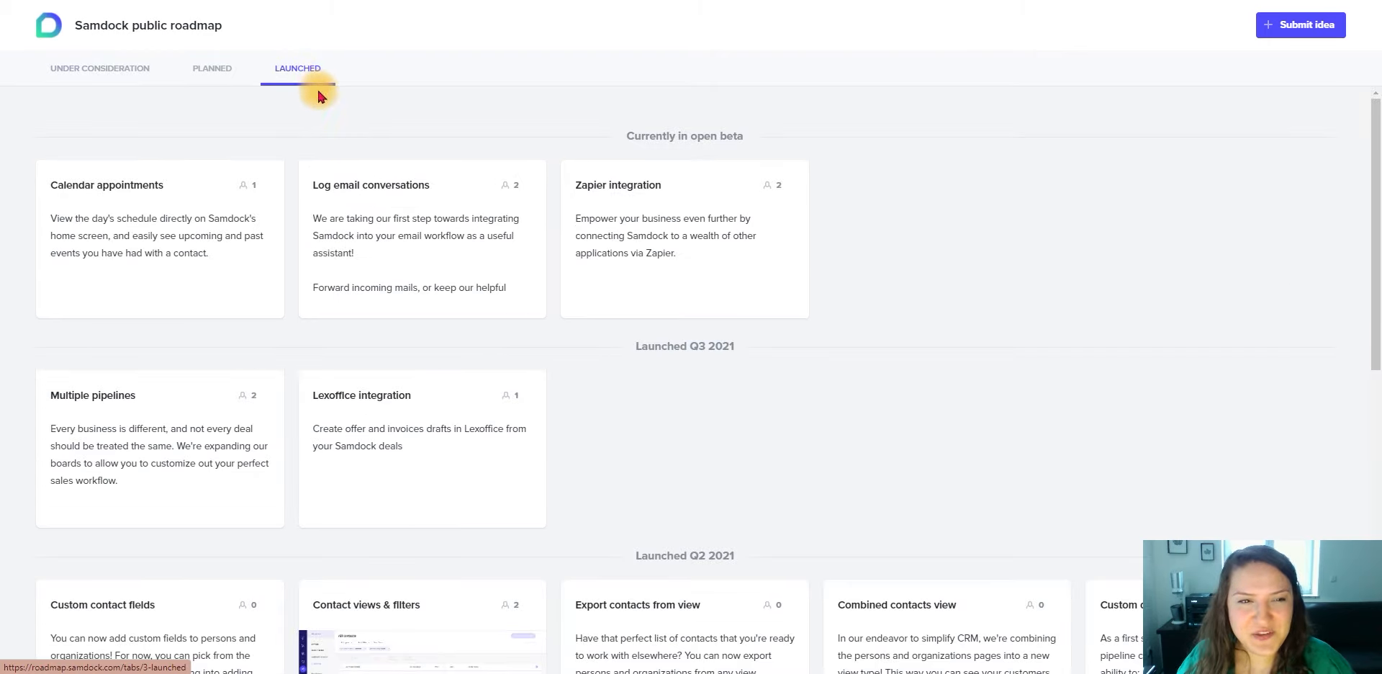
pyautogui.scroll(-8, 712, 443)
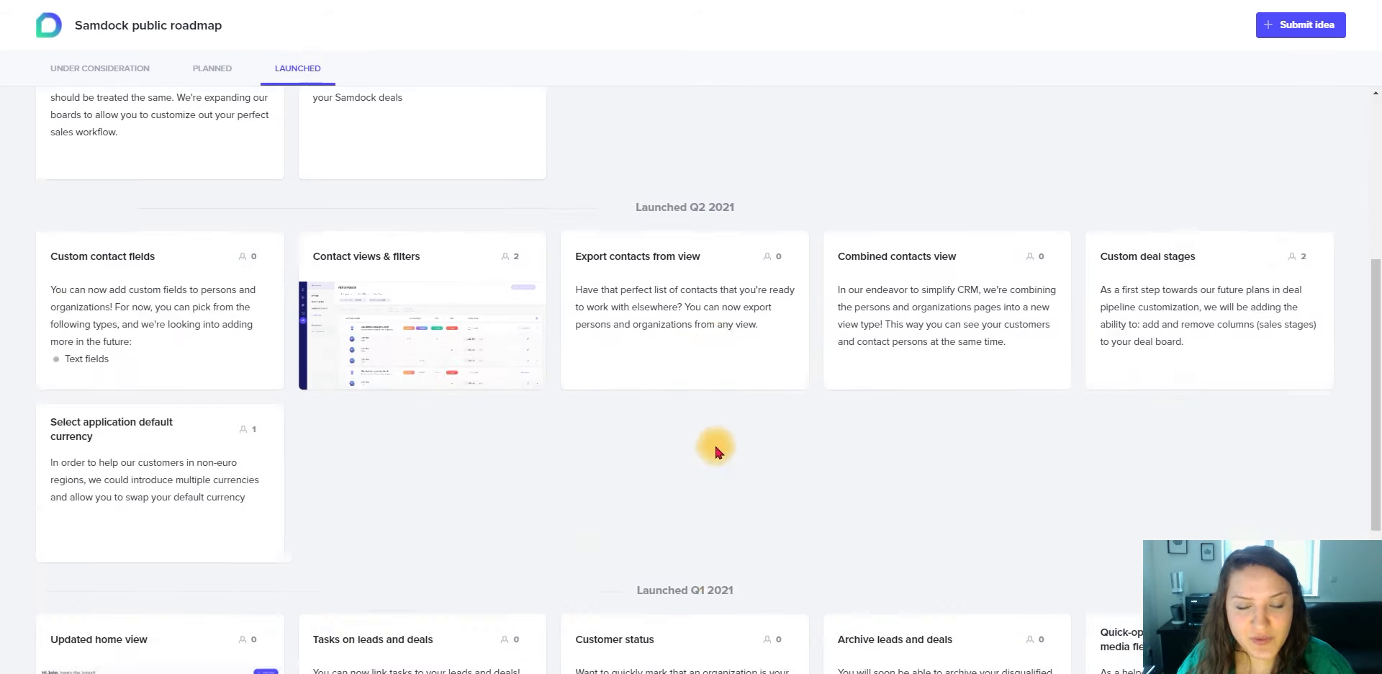
pyautogui.scroll(5, 694, 485)
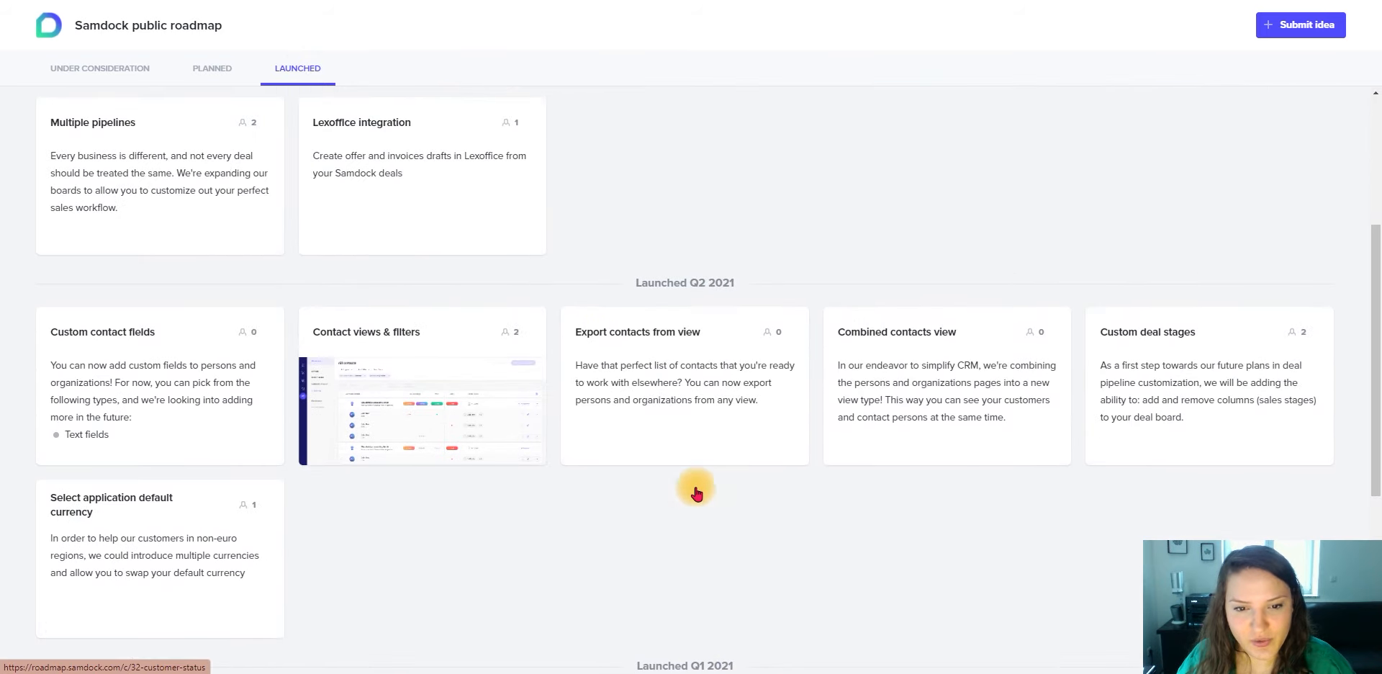
pyautogui.scroll(3, 478, 523)
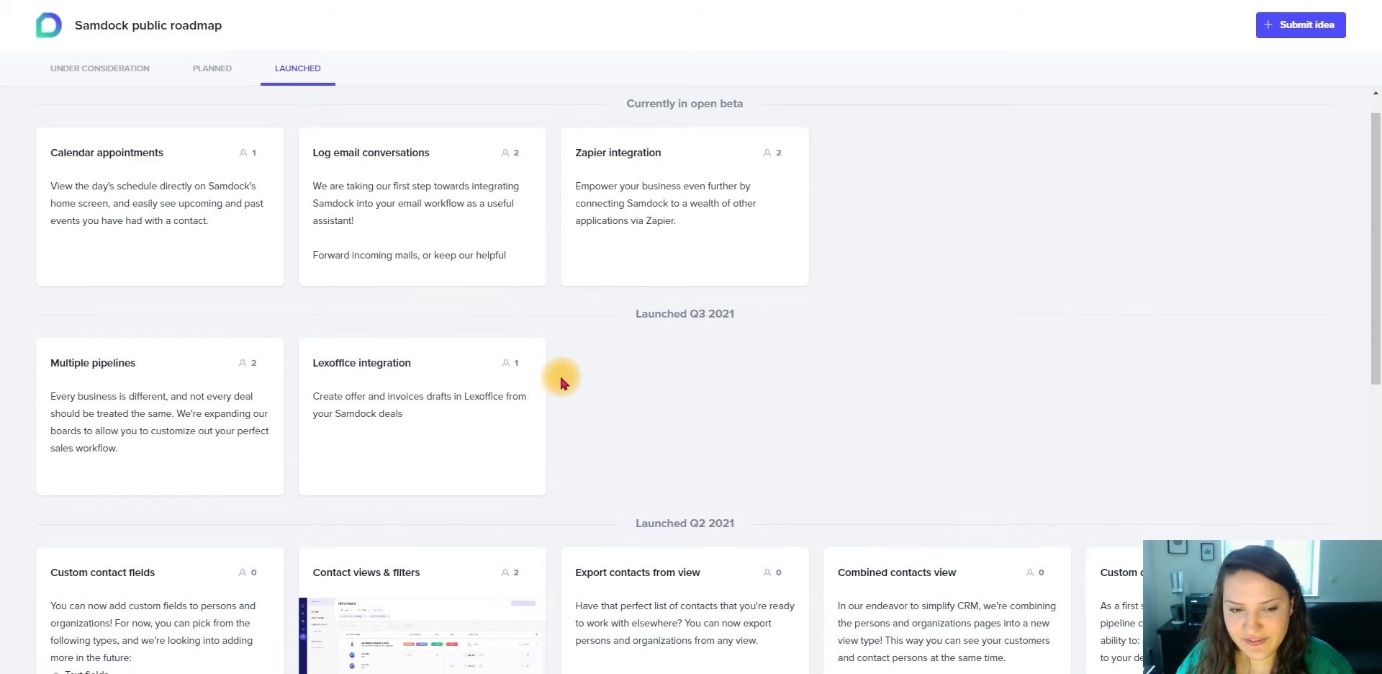
pyautogui.scroll(1, 753, 392)
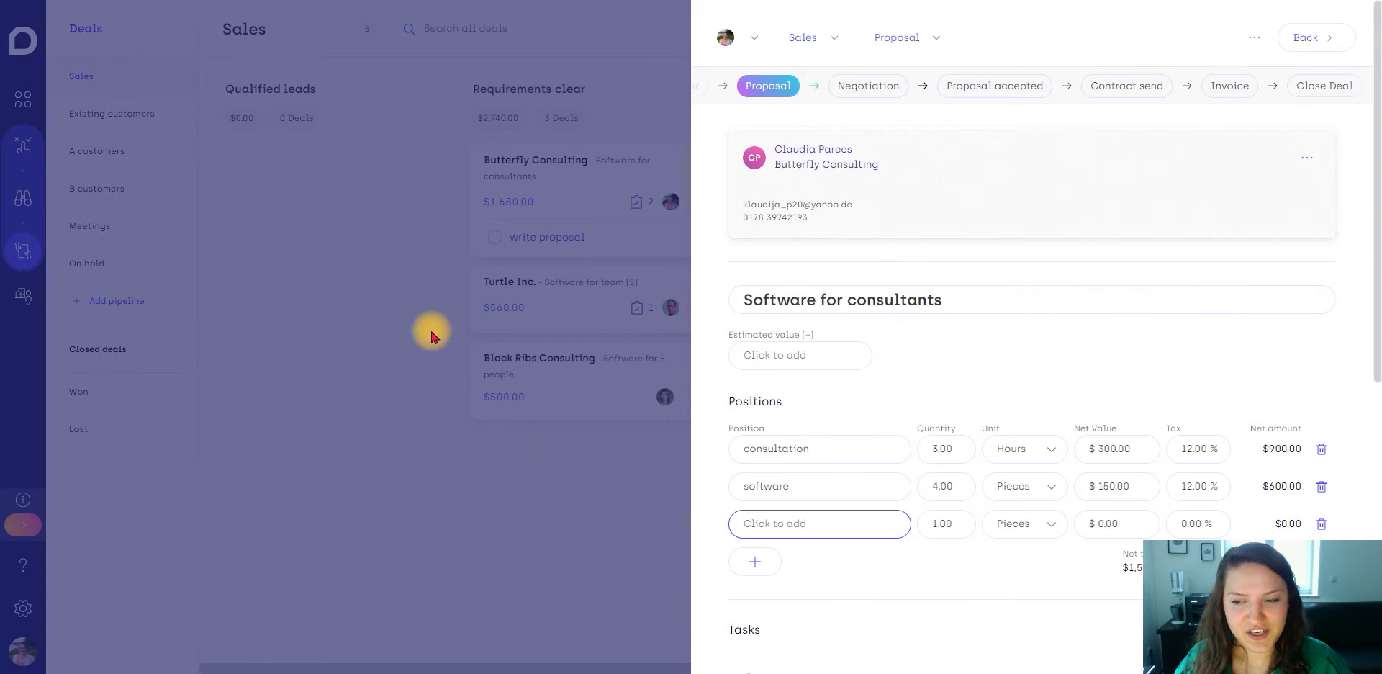
# - Switch to Samdock, close the Butterfly Consulting deal and open the settings
pyautogui.click(432, 328)
pyautogui.click(23, 608)
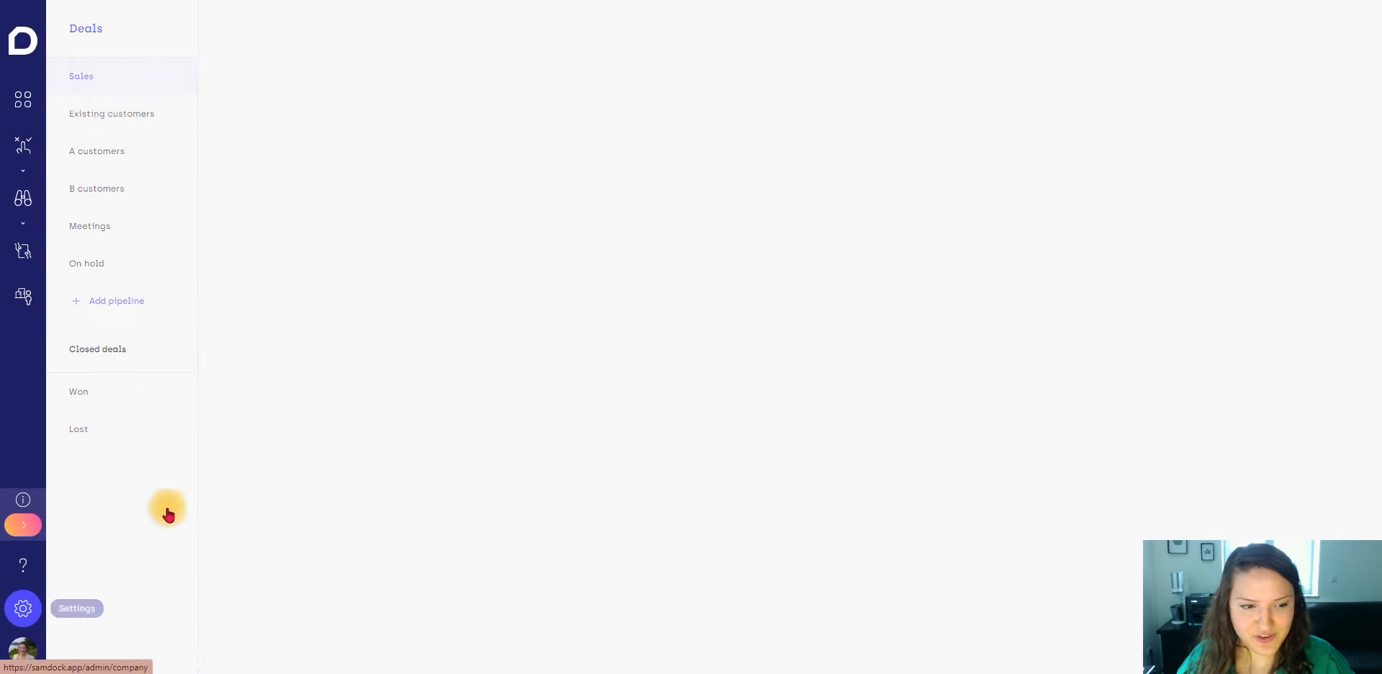